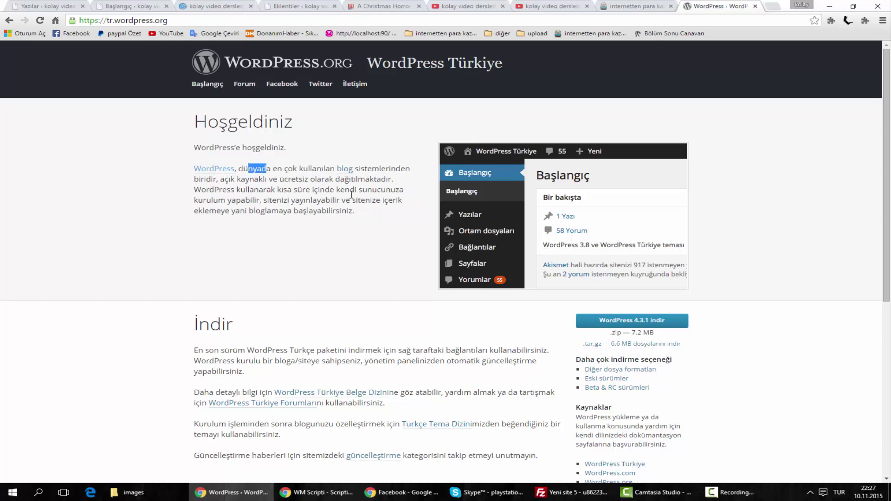
Step: Read the introductory WordPress paragraph under the Hoşgeldiniz heading
click(327, 191)
drag(280, 175, 392, 220)
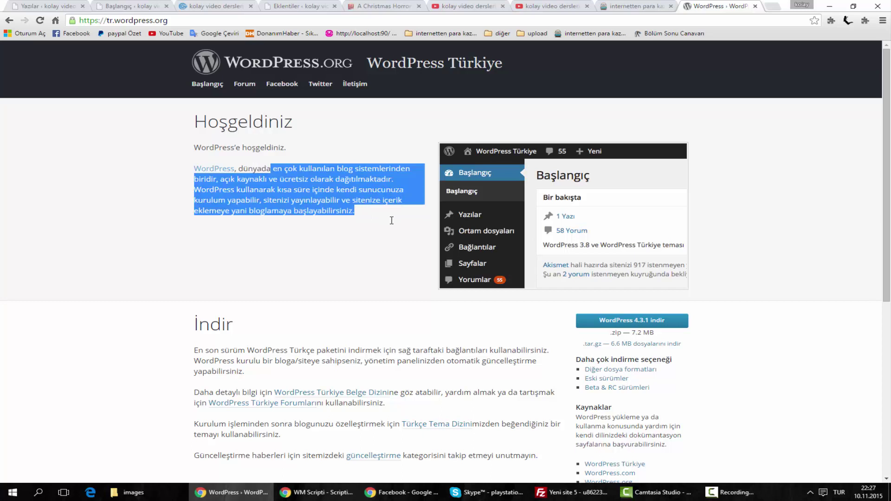
click(376, 214)
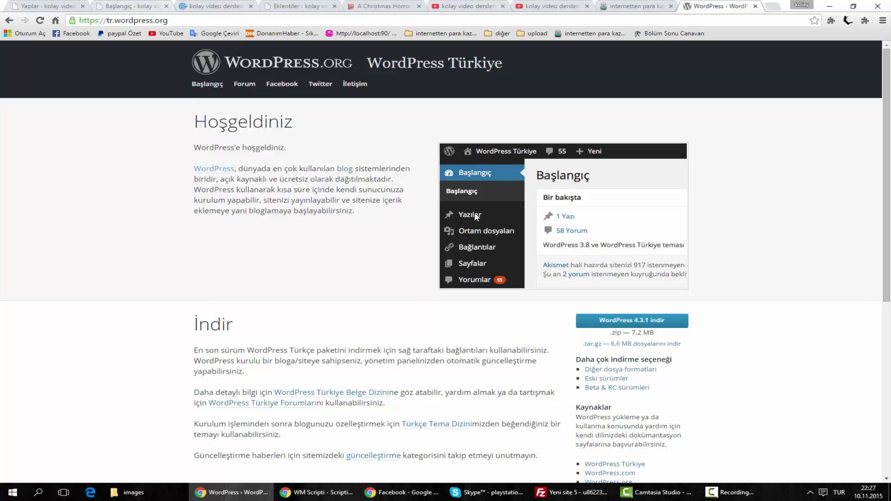
Step: Look over the WordPress admin dashboard with its Bir bakışta box and the site's public front page
click(134, 6)
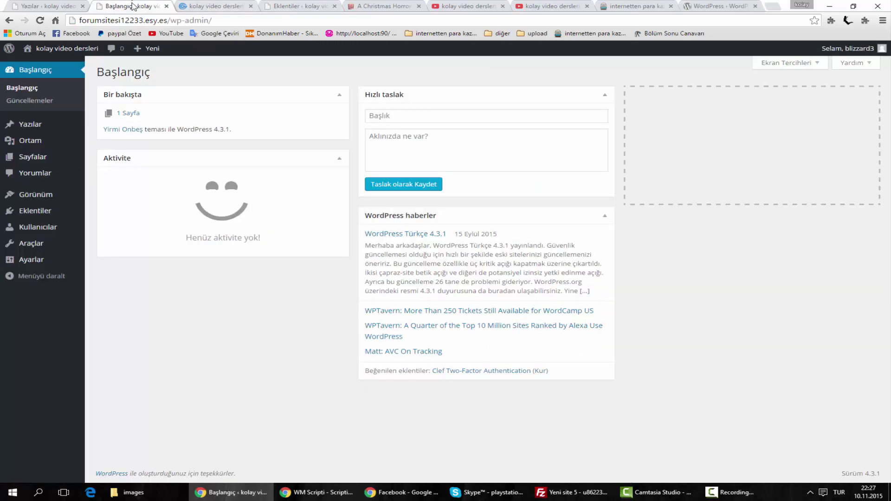
click(200, 93)
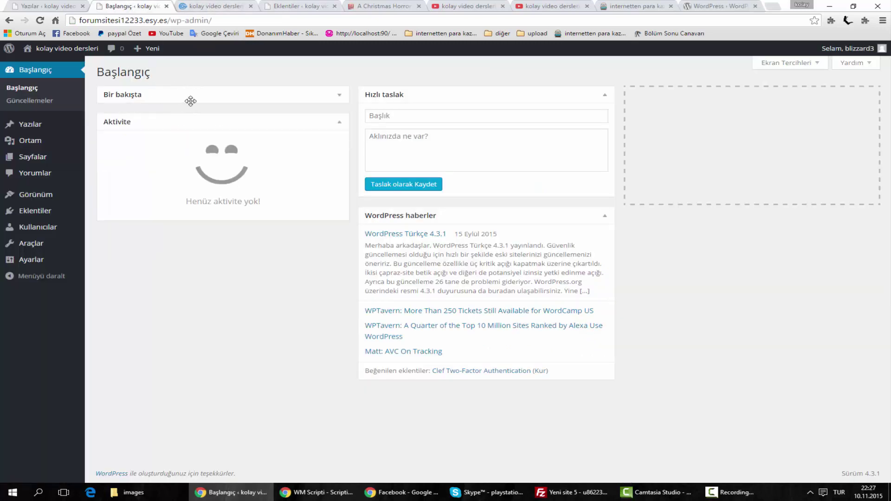
click(190, 97)
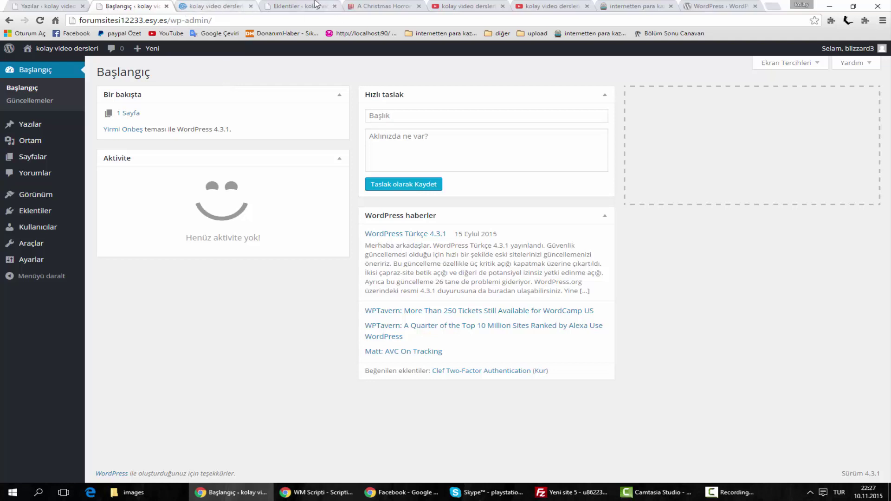
click(55, 6)
click(142, 6)
click(195, 5)
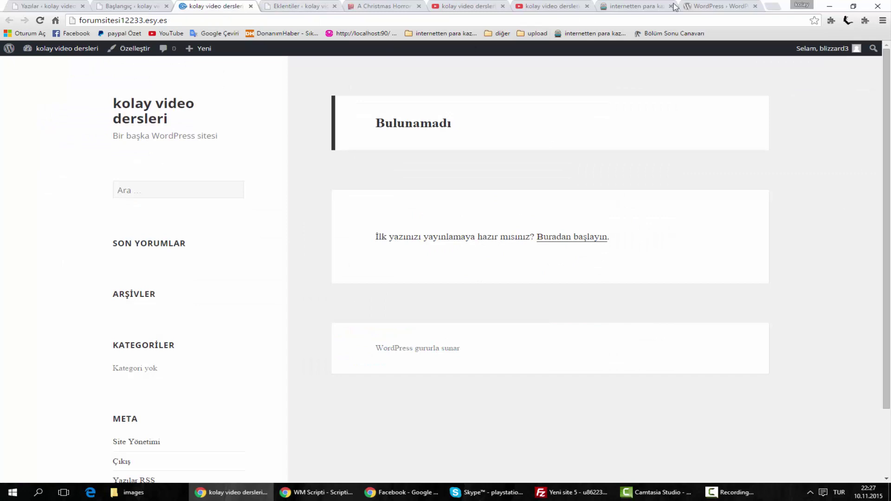
Step: Search Google for "filmzile" in place of the WordPress Türkiye page and open the filmifullizle.org result
click(706, 6)
click(55, 21)
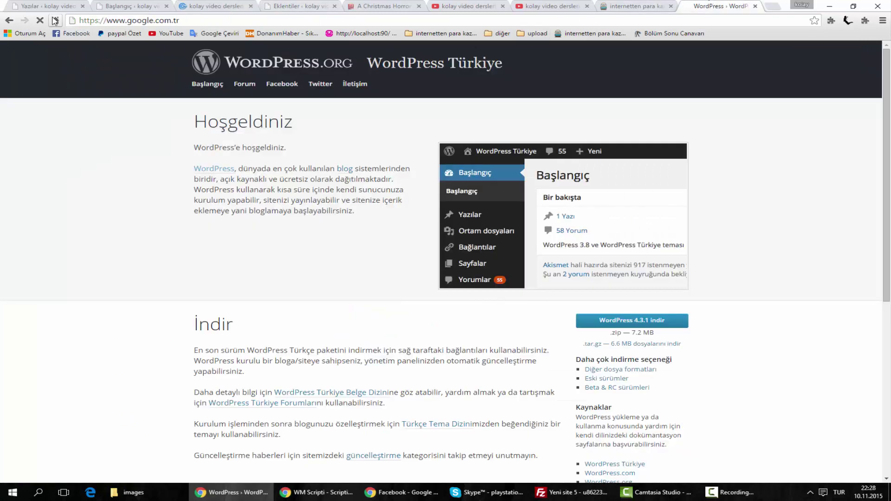
click(301, 208)
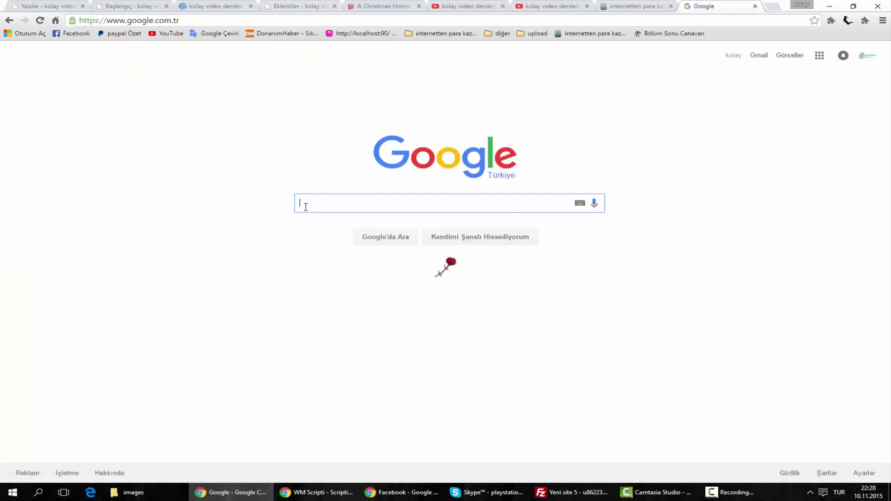
text(filmzi)
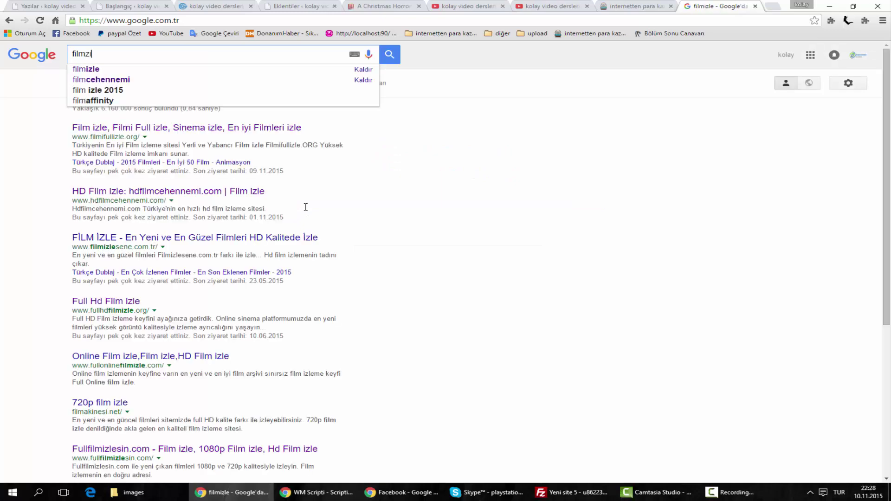
text(le)
key(Return)
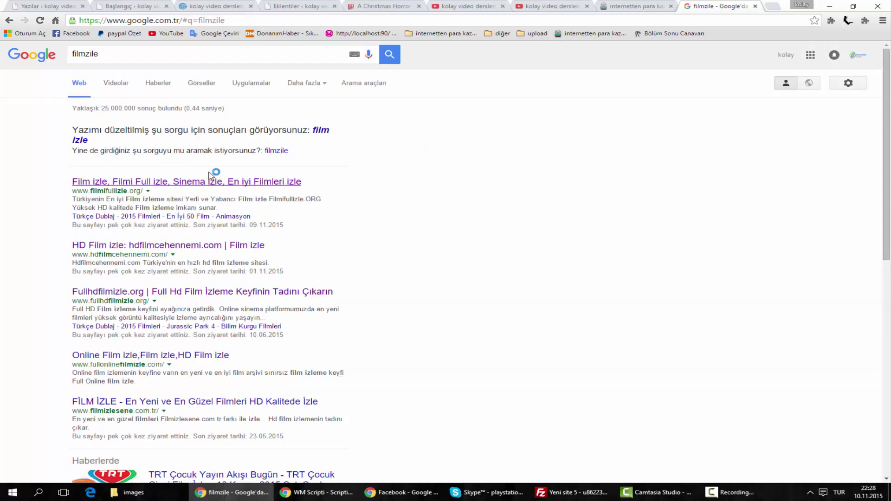
click(207, 182)
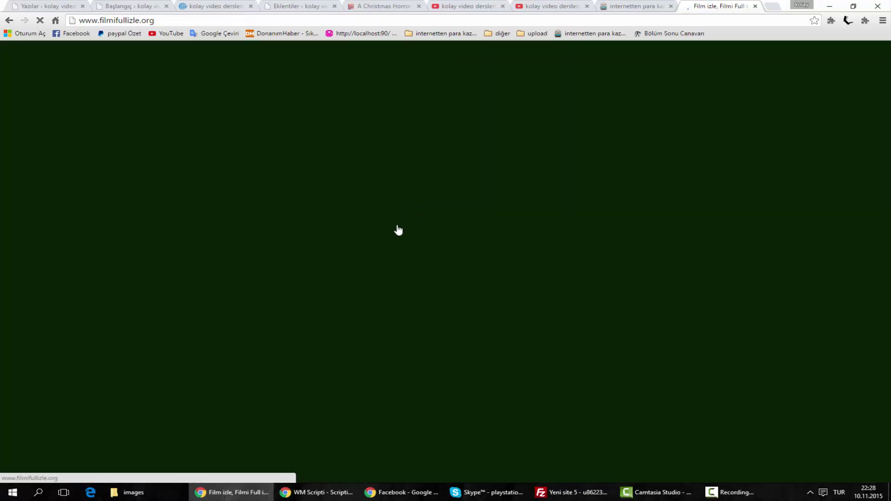
Step: Look through the film site's home page, including its movie posters and category list
scroll(449, 290, down, 2)
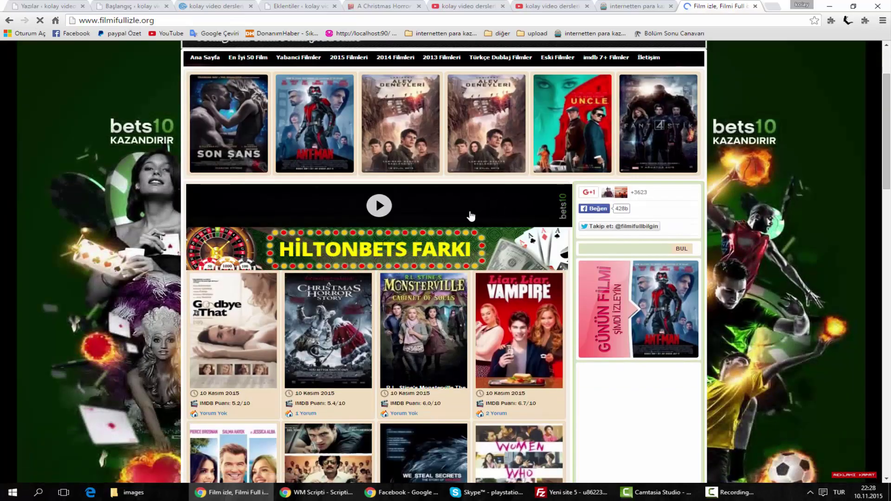
scroll(464, 232, down, 15)
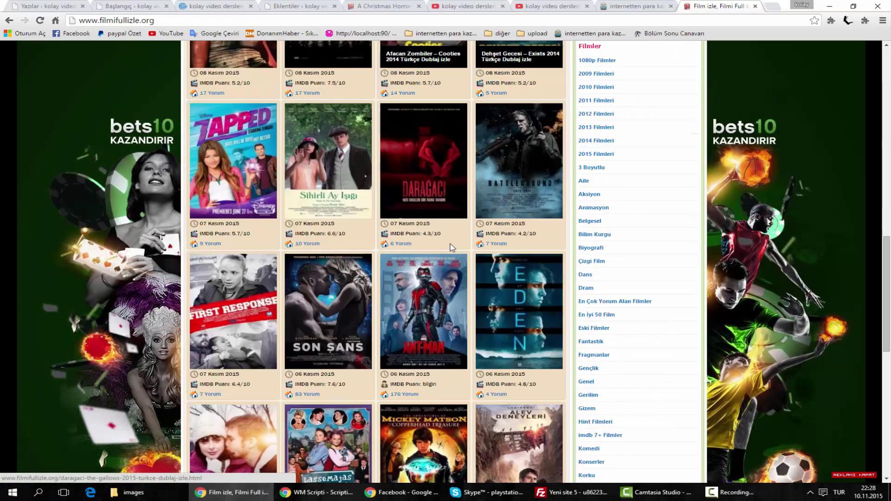
scroll(450, 247, up, 10)
scroll(608, 240, down, 2)
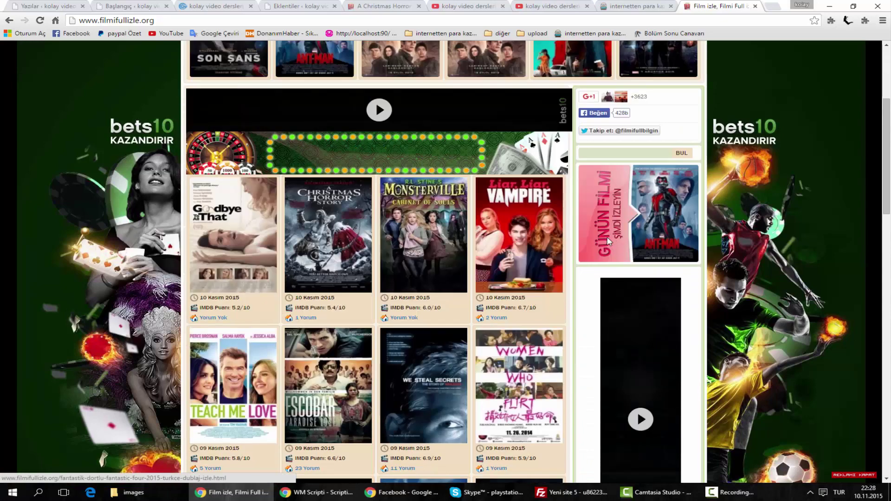
scroll(608, 240, down, 2)
scroll(609, 241, up, 6)
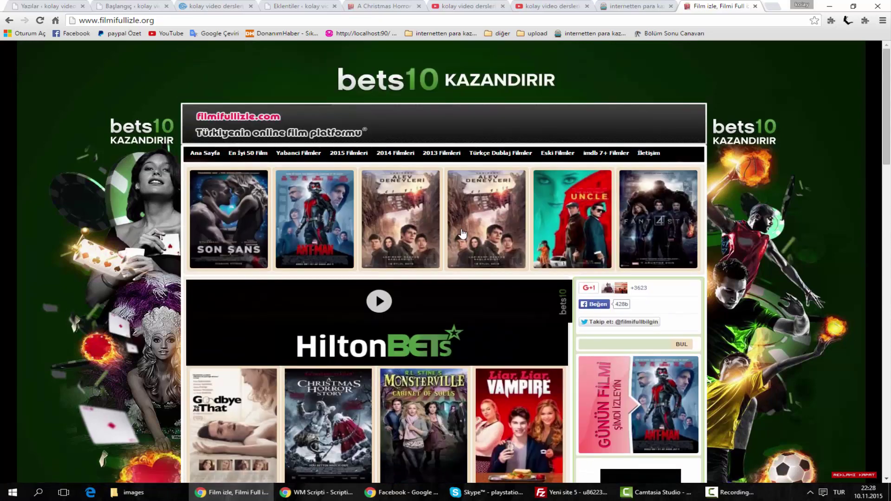
Step: Return to Google, search for "yemektarifleri" and open the nefisyemektarifleri.com result
click(8, 20)
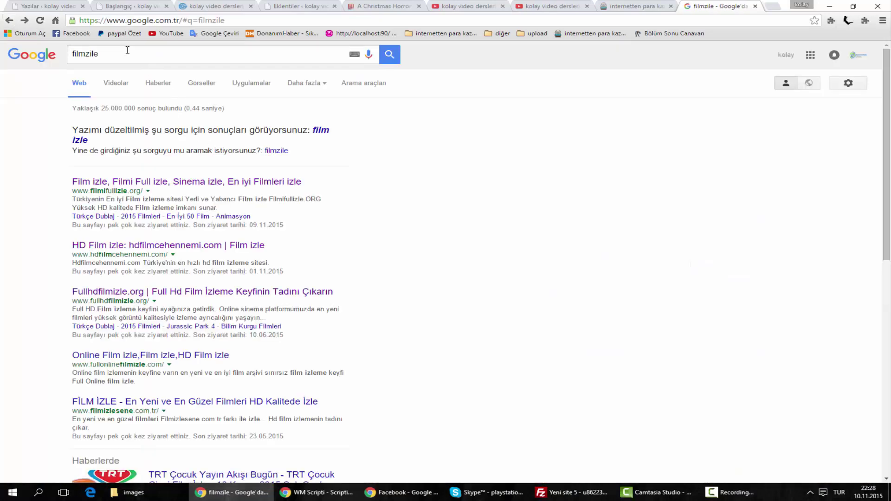
click(127, 50)
key(ctrl+a)
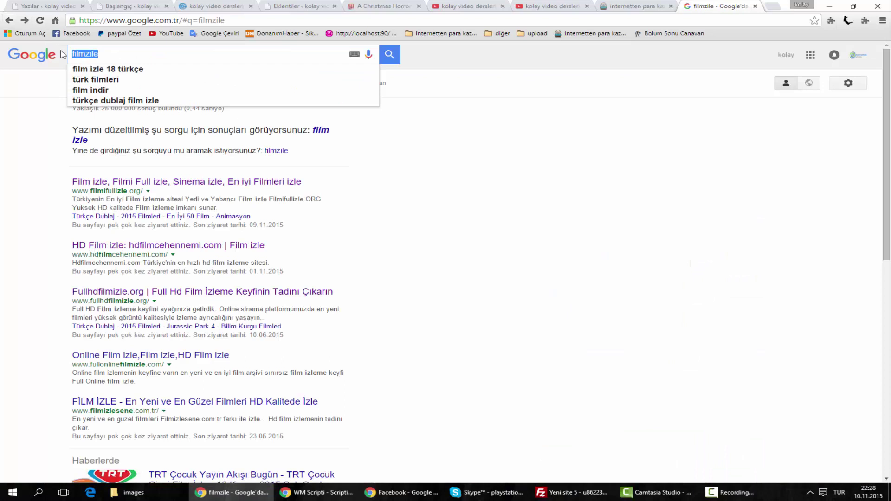
text(yeme)
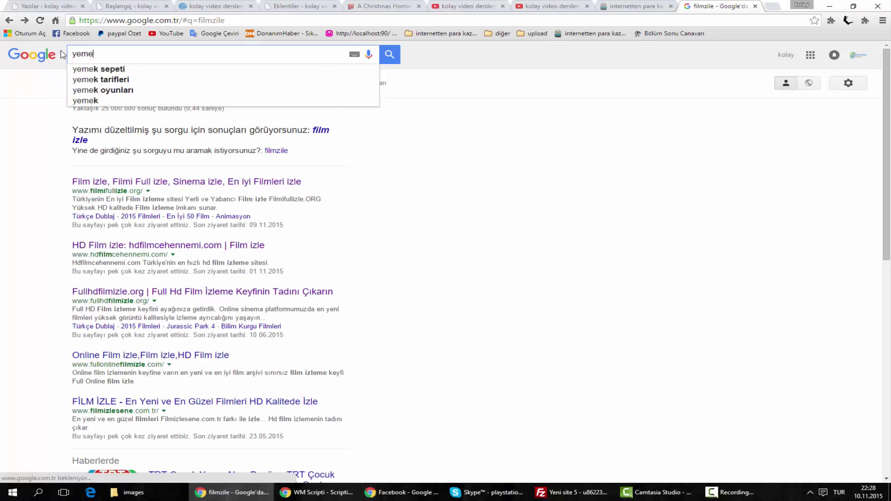
text(ktarfi)
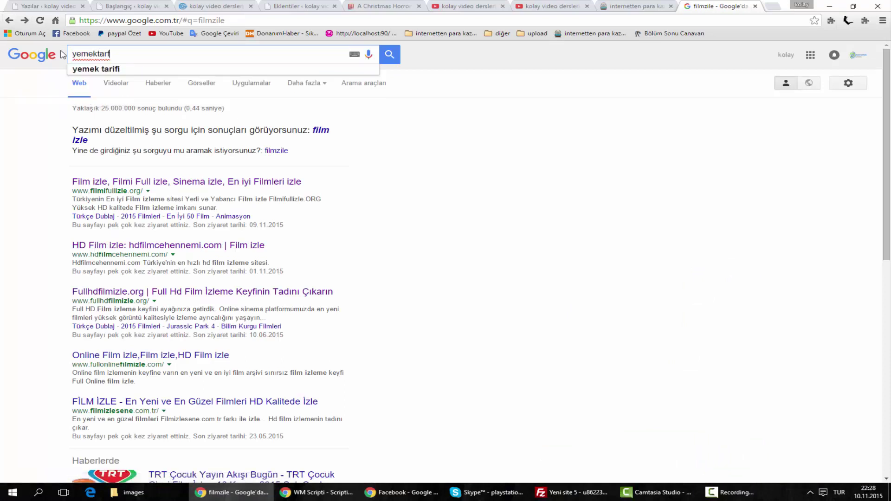
key(BackSpace)
key(BackSpace)
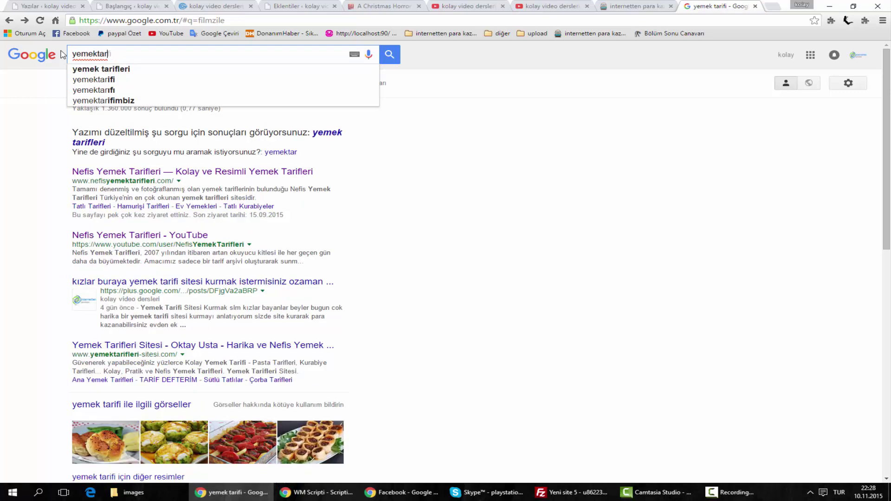
text(ifleri)
key(Return)
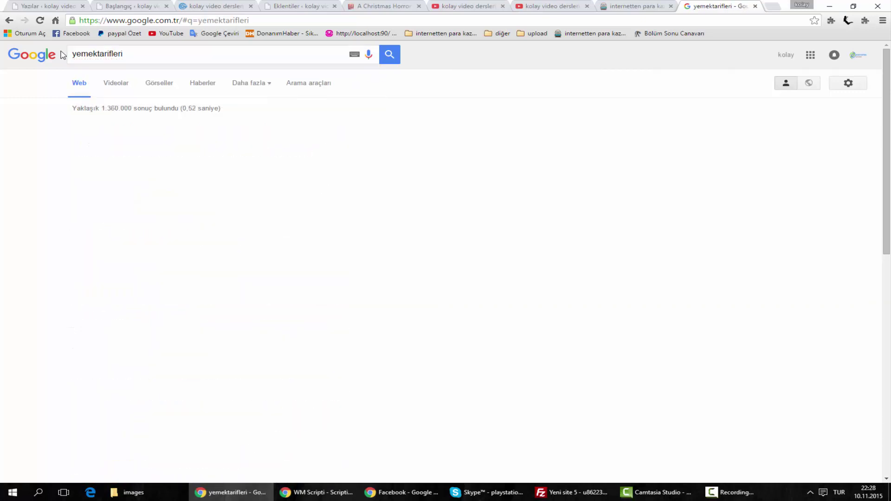
click(225, 129)
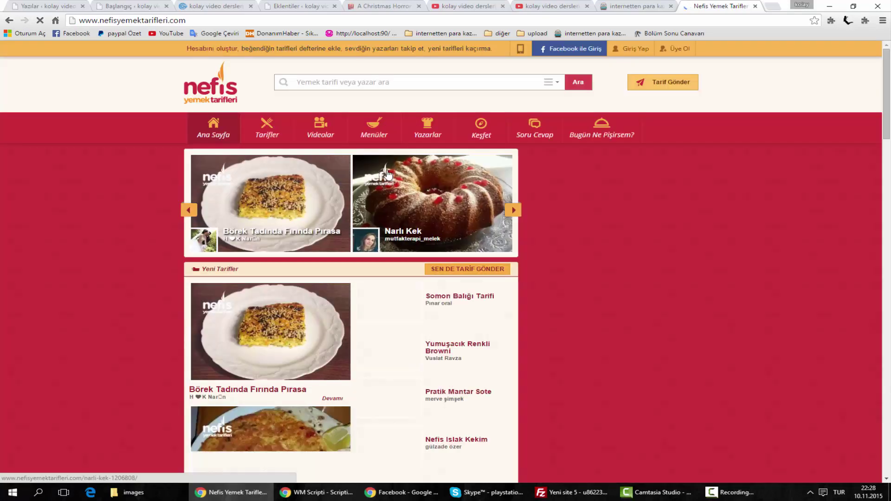
Step: Look through the recipe site's home page, including its recipes, videos and menus sections
scroll(501, 212, down, 4)
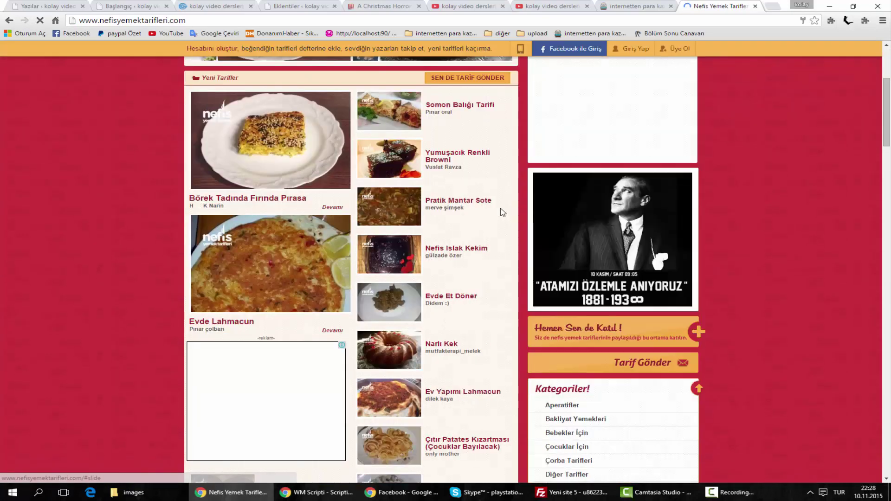
scroll(529, 217, down, 17)
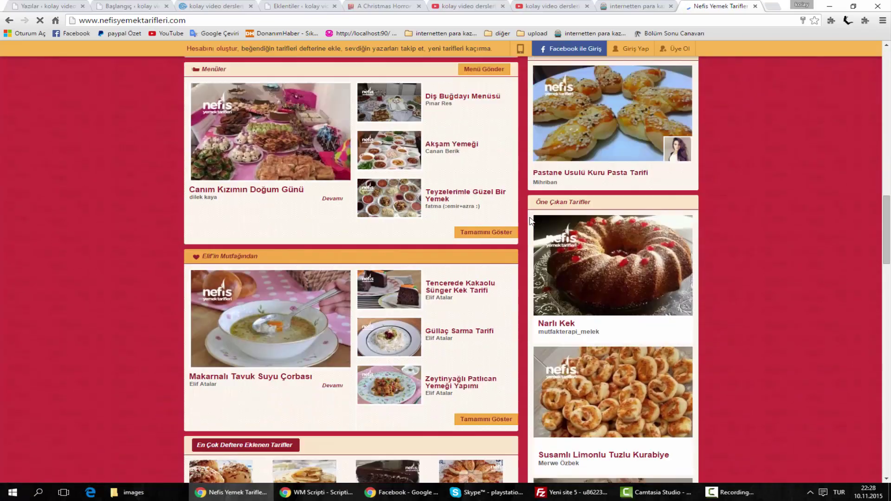
scroll(531, 220, down, 17)
scroll(529, 216, up, 20)
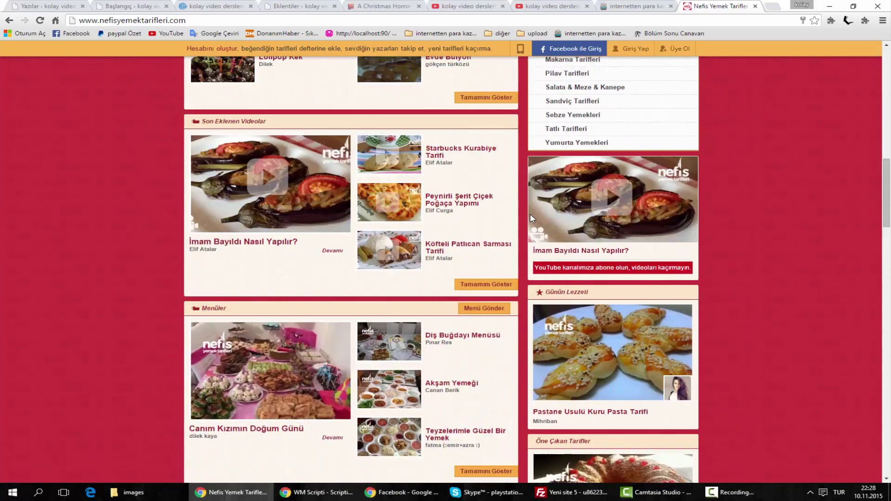
scroll(530, 213, up, 16)
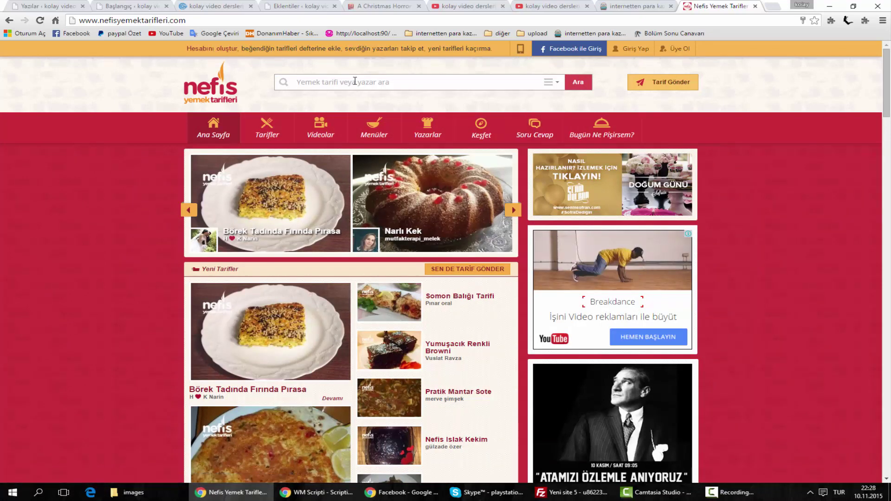
Step: Check the WordPress dashboard and the Yazılar post list, ending on the site's public front page
click(134, 6)
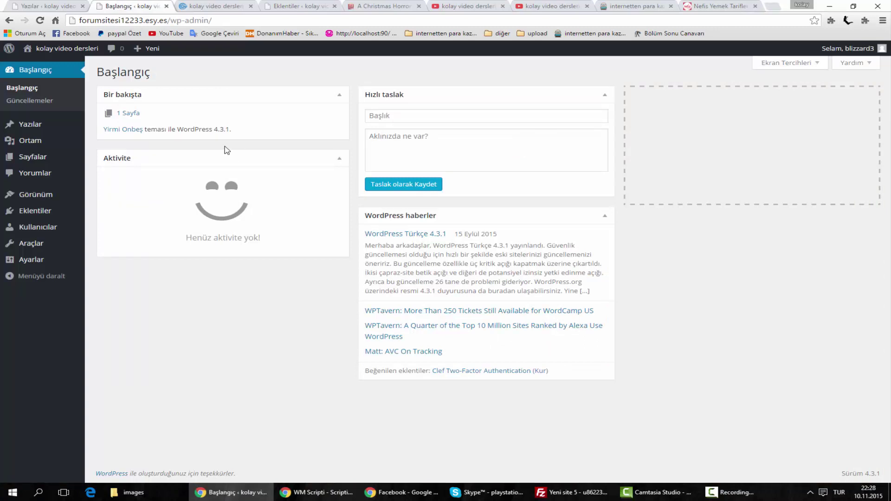
mouse_move(33, 214)
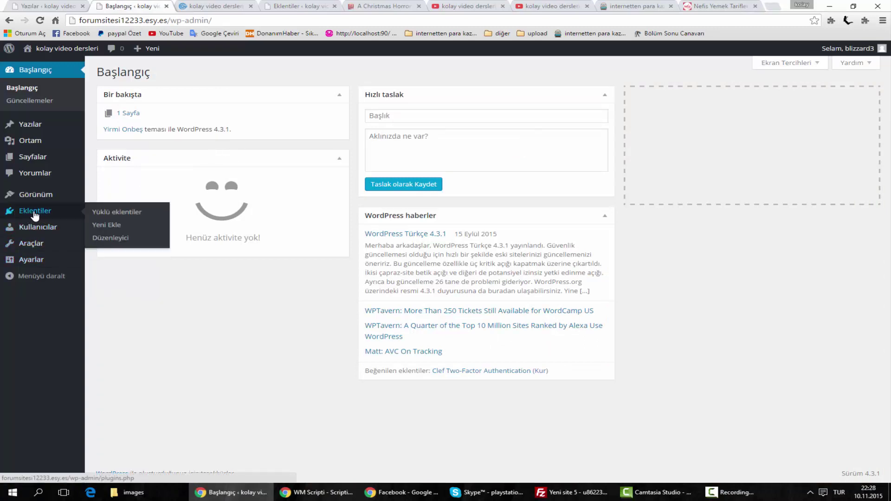
click(51, 6)
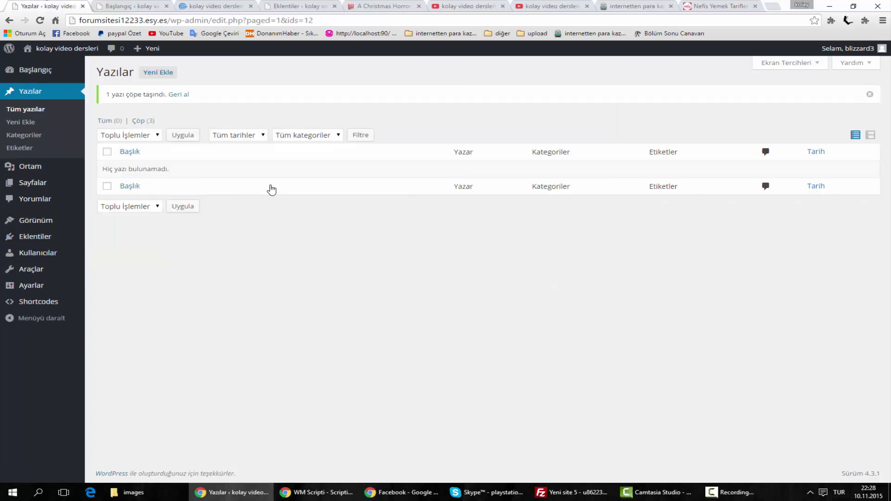
click(160, 6)
click(214, 6)
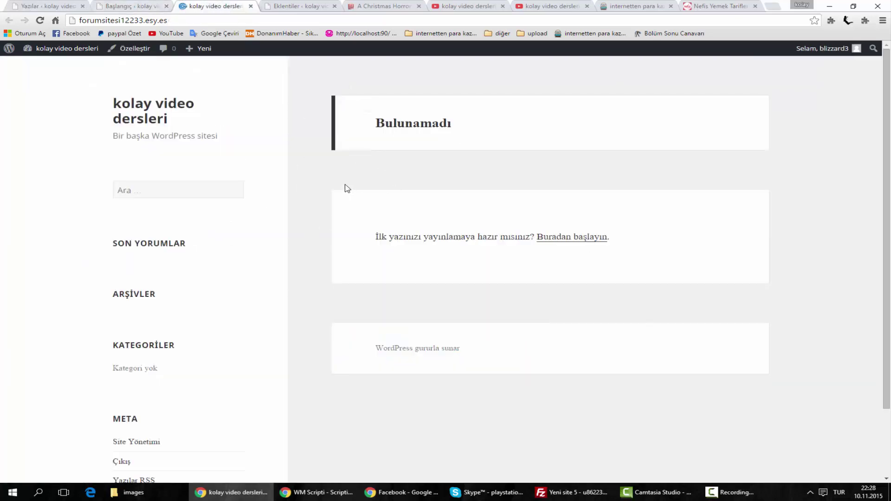
Step: Examine the front page's default layout and its text about publishing a first post
scroll(348, 208, down, 2)
scroll(302, 181, up, 2)
scroll(372, 295, down, 2)
scroll(371, 321, up, 2)
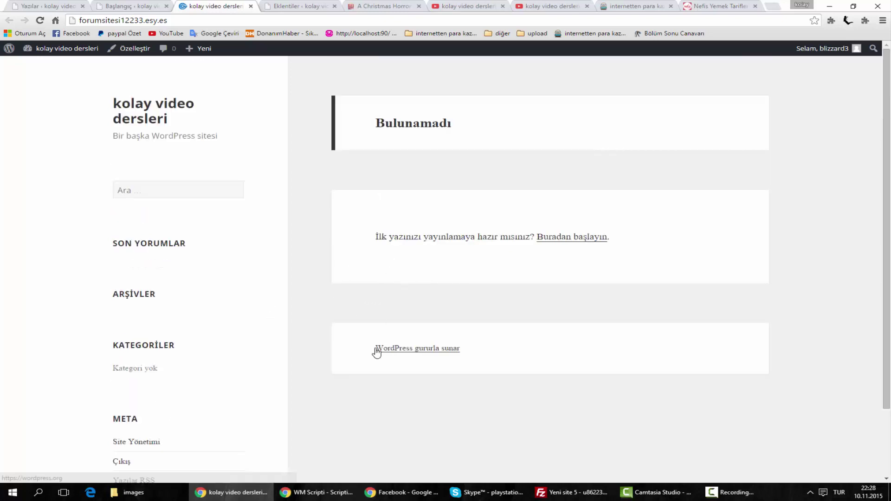
drag(375, 238, 489, 237)
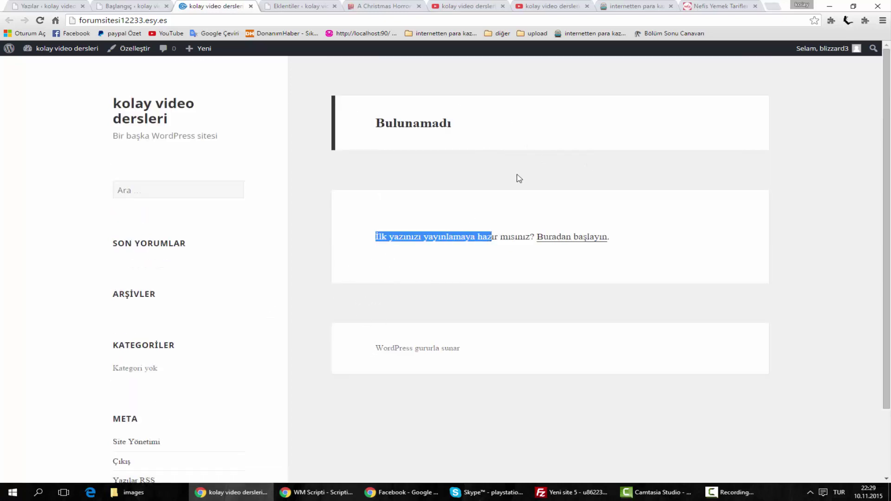
scroll(331, 222, down, 2)
scroll(331, 211, up, 2)
click(319, 137)
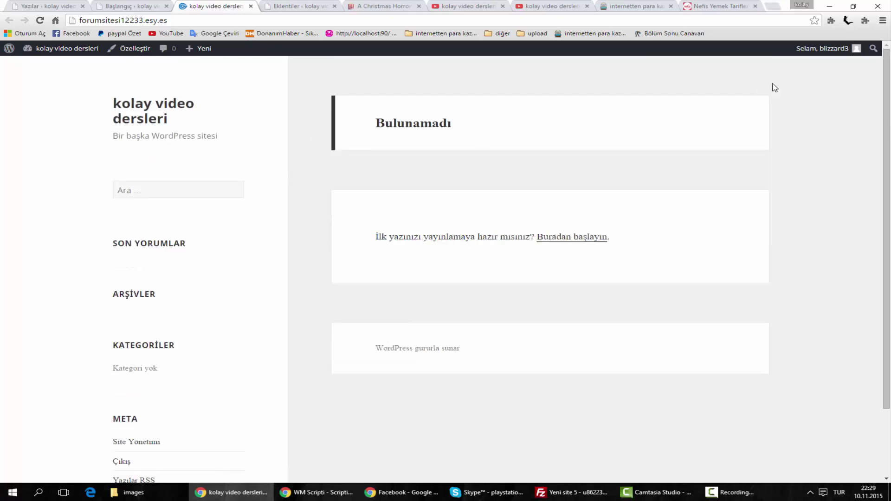
Step: Open the Başlangıç admin dashboard from the site's public front page
mouse_move(61, 54)
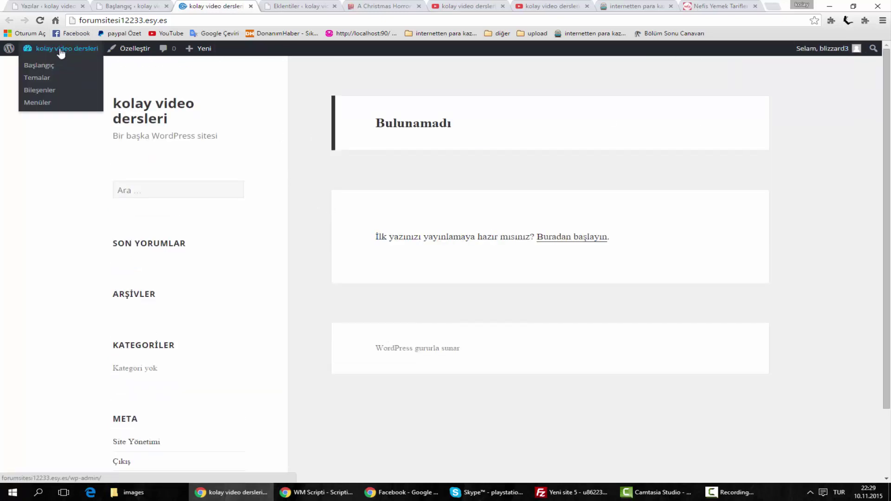
click(39, 66)
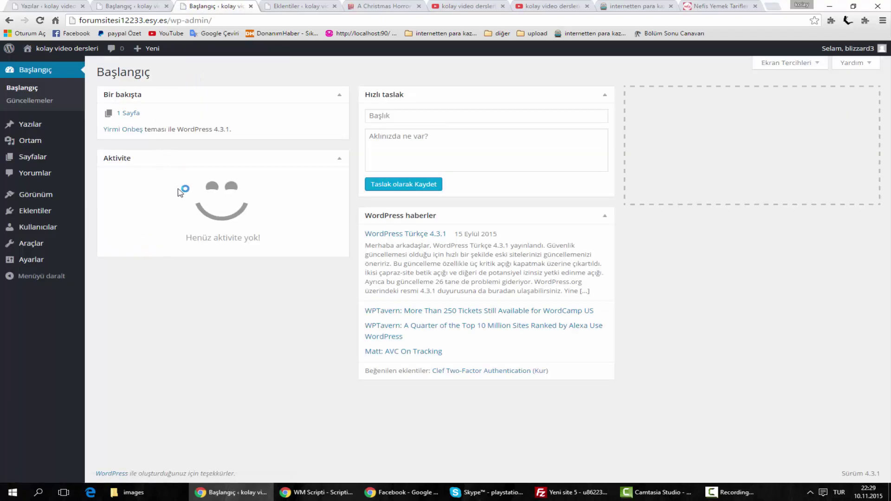
Step: Open the installed plugins page (Yüklü eklentiler) and read the text in its plugin list
mouse_move(29, 217)
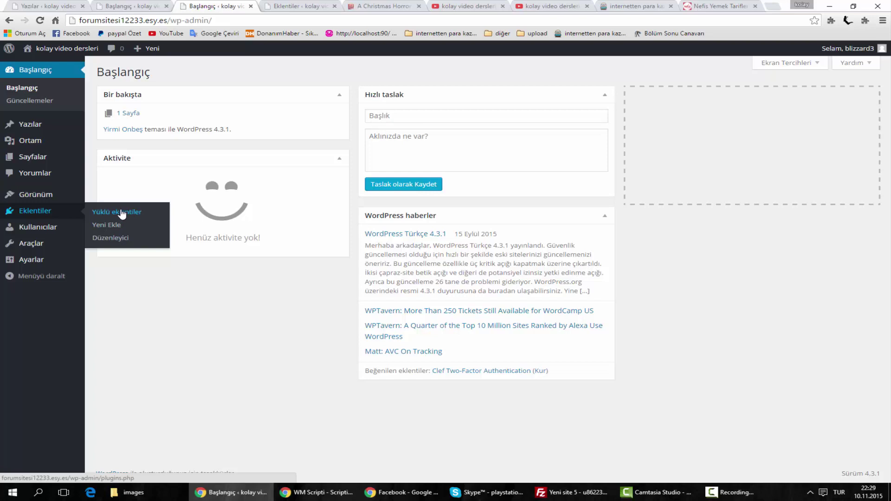
click(33, 212)
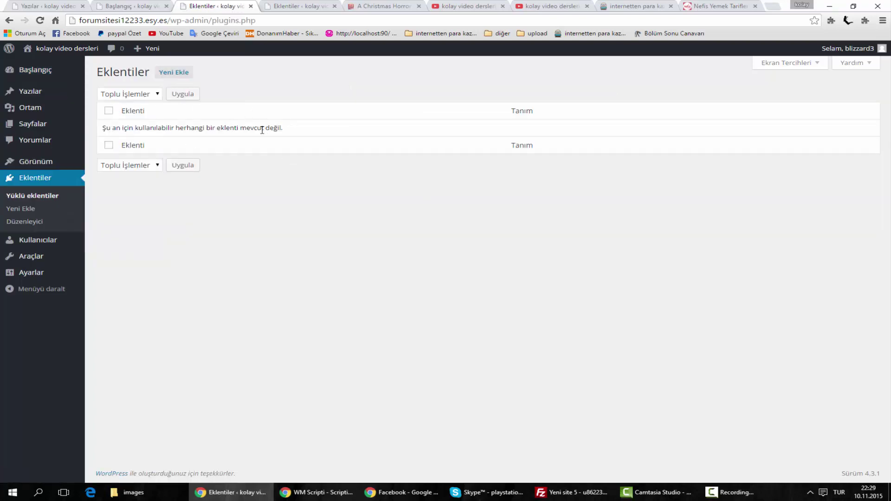
drag(237, 130, 302, 131)
click(283, 131)
drag(216, 129, 300, 135)
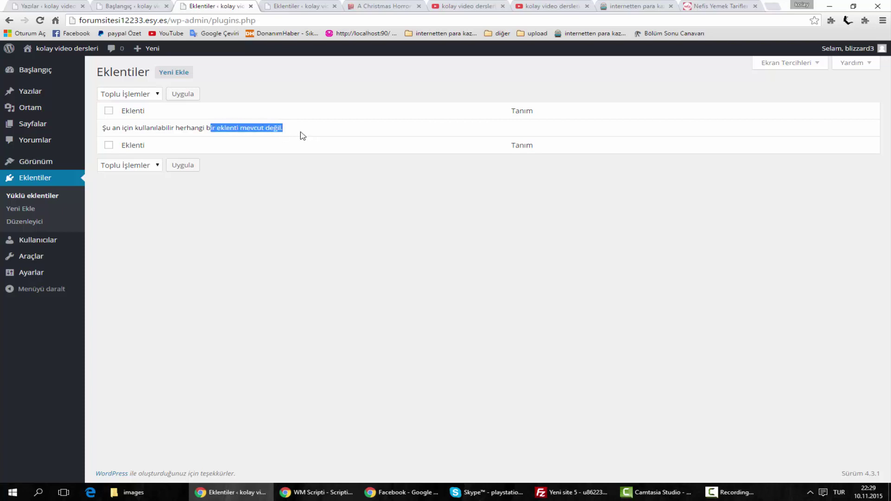
click(301, 134)
drag(234, 128, 297, 131)
click(298, 134)
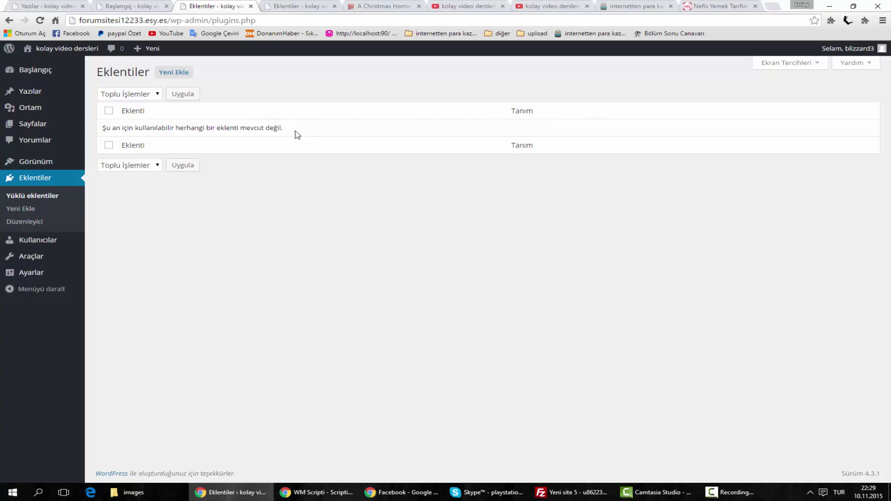
drag(180, 128, 329, 129)
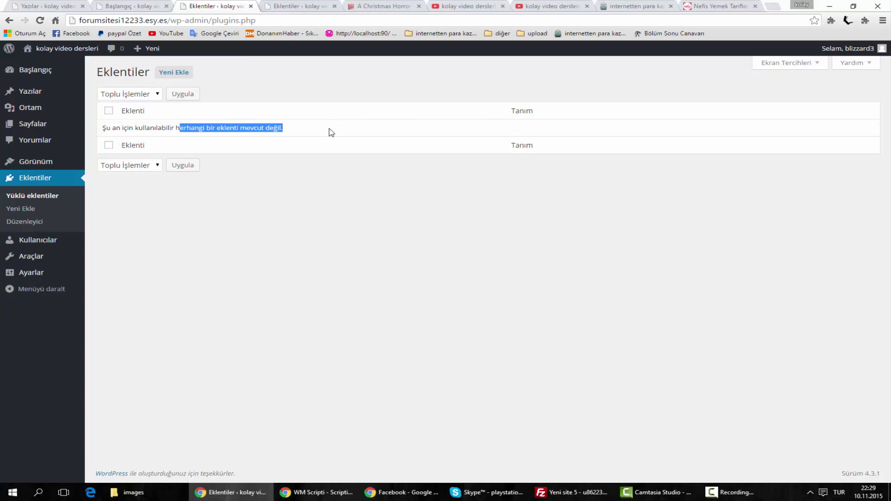
click(329, 132)
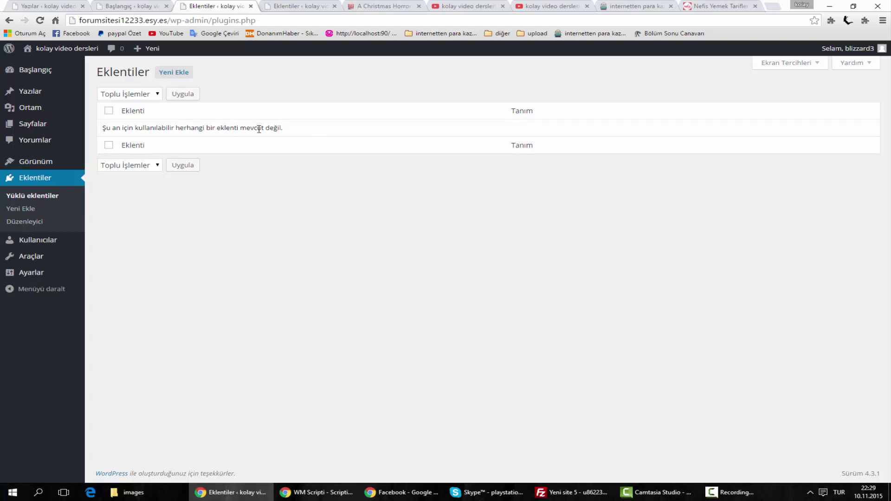
Step: Open the page for adding a new plugin and look through the featured plugins and popular tags
click(174, 76)
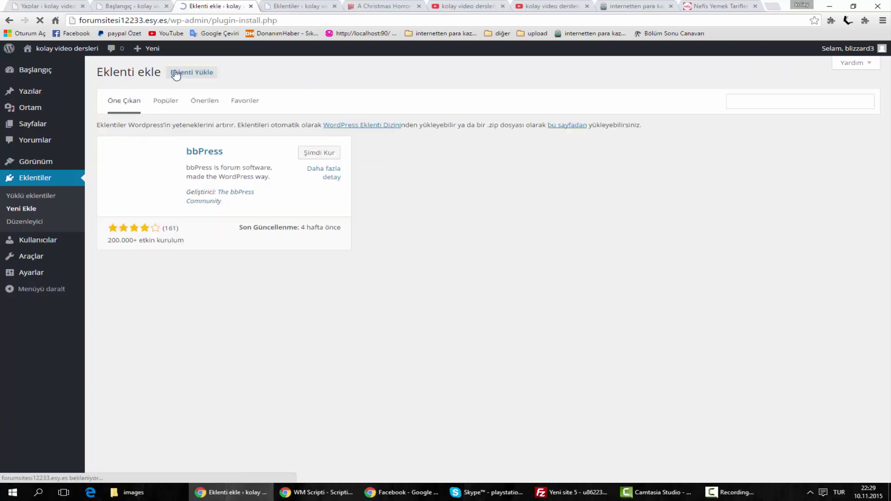
scroll(353, 267, down, 2)
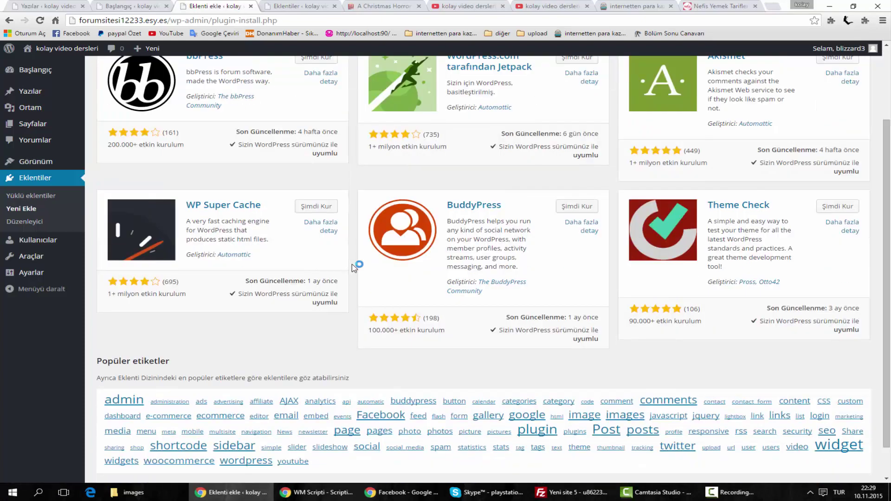
scroll(353, 268, down, 1)
scroll(355, 268, up, 3)
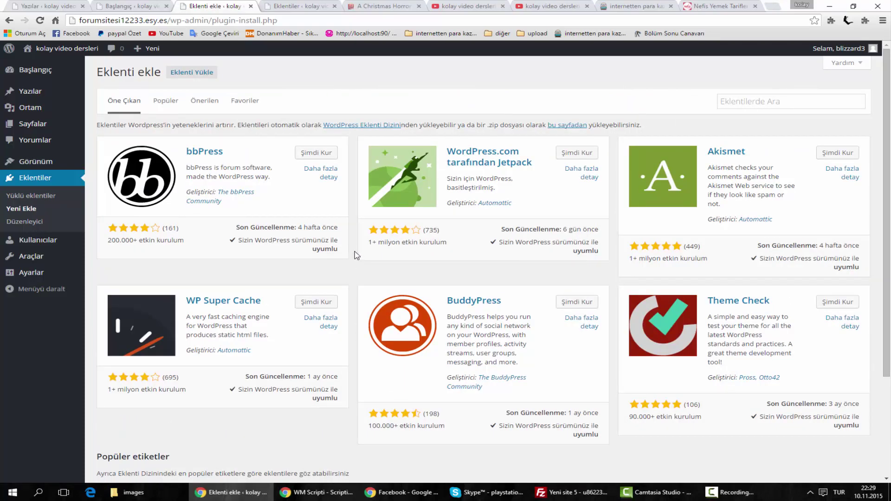
Step: Search the plugin directory for "shortcodes"
click(744, 102)
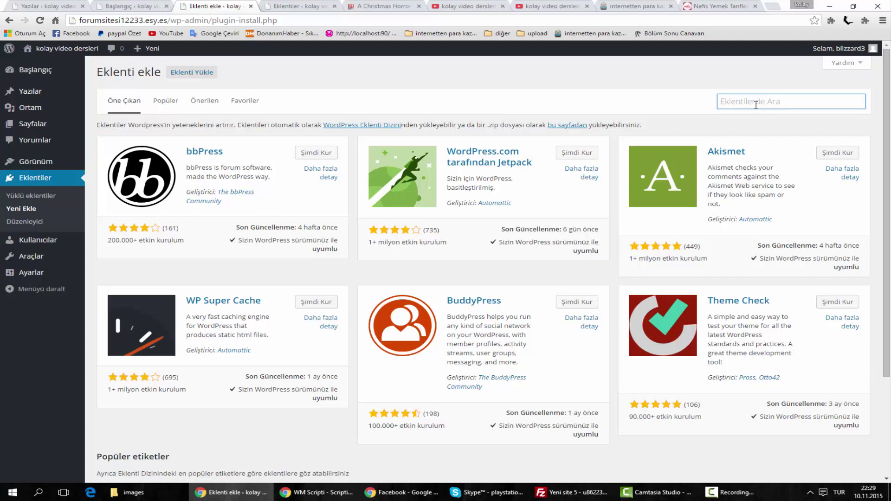
text(shortcodes)
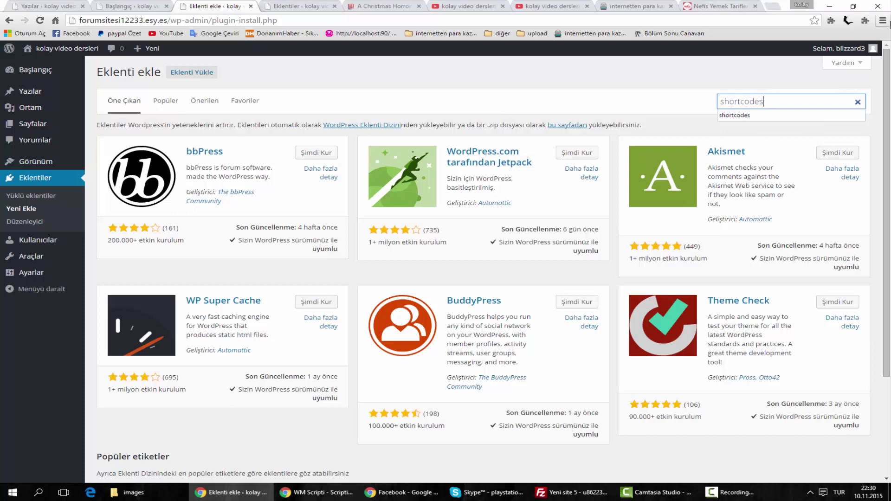
click(882, 20)
click(853, 110)
click(856, 109)
click(857, 109)
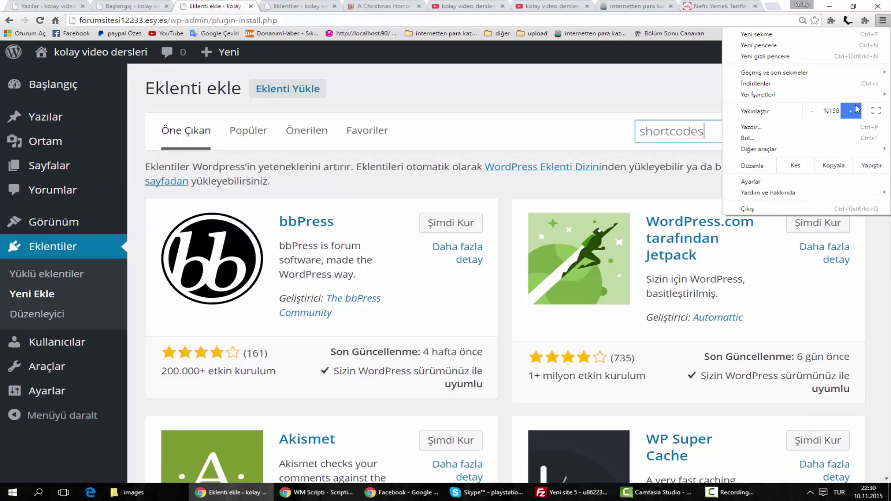
click(857, 109)
click(513, 139)
click(358, 148)
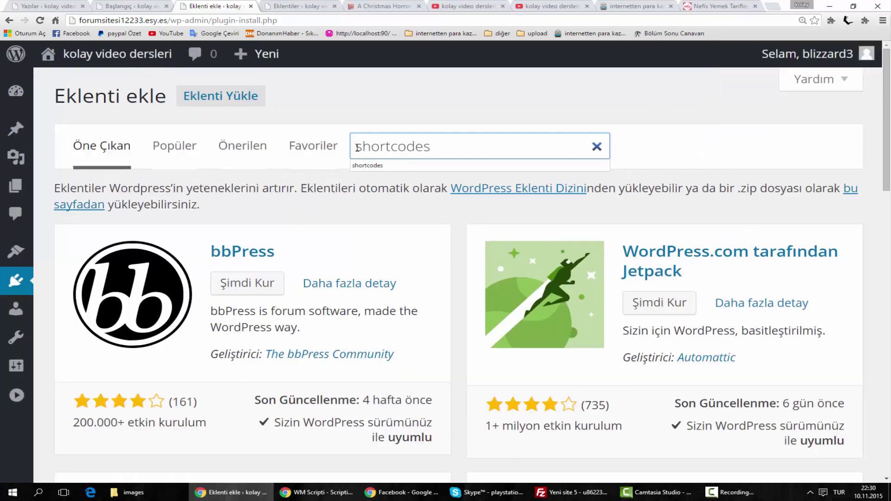
drag(353, 148, 440, 146)
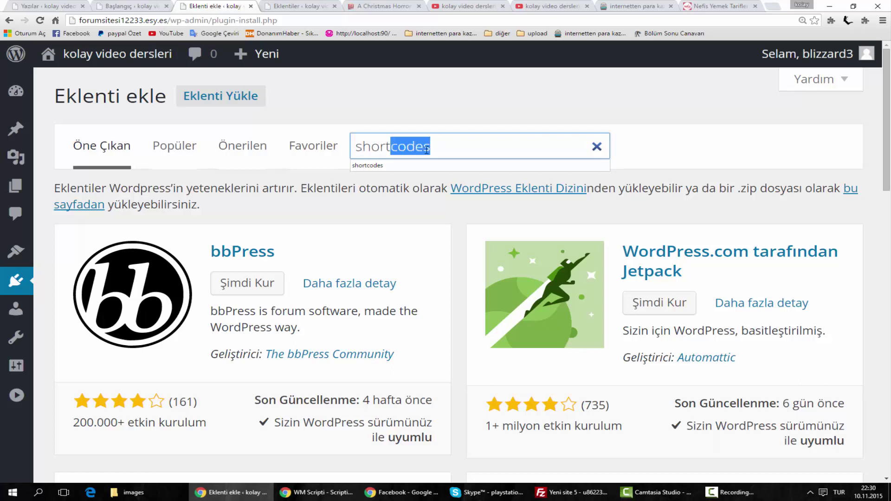
click(458, 145)
drag(360, 147, 388, 145)
click(431, 145)
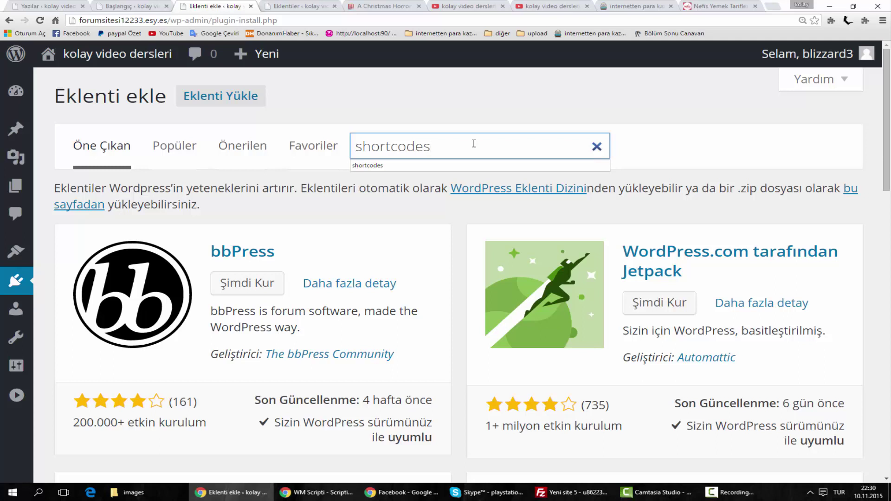
key(Return)
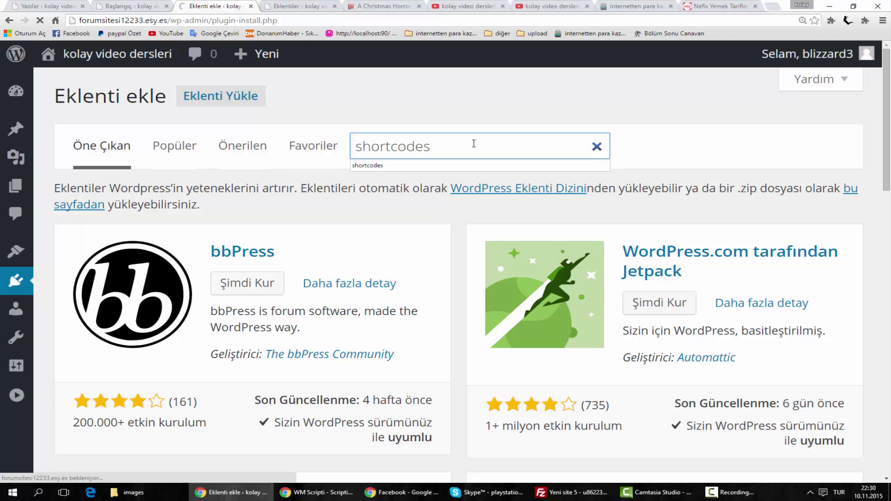
Step: Install the Shortcodes Ultimate plugin from the search results and activate it
scroll(457, 156, down, 2)
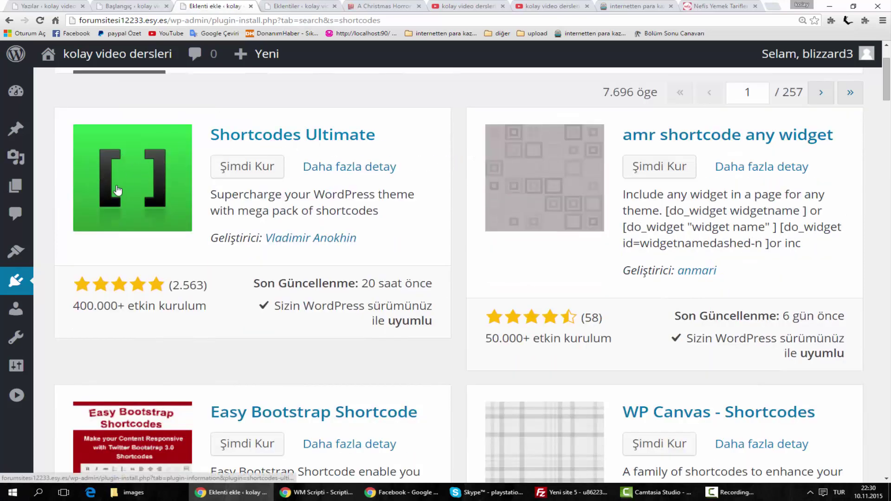
click(883, 20)
click(812, 111)
click(812, 112)
click(811, 111)
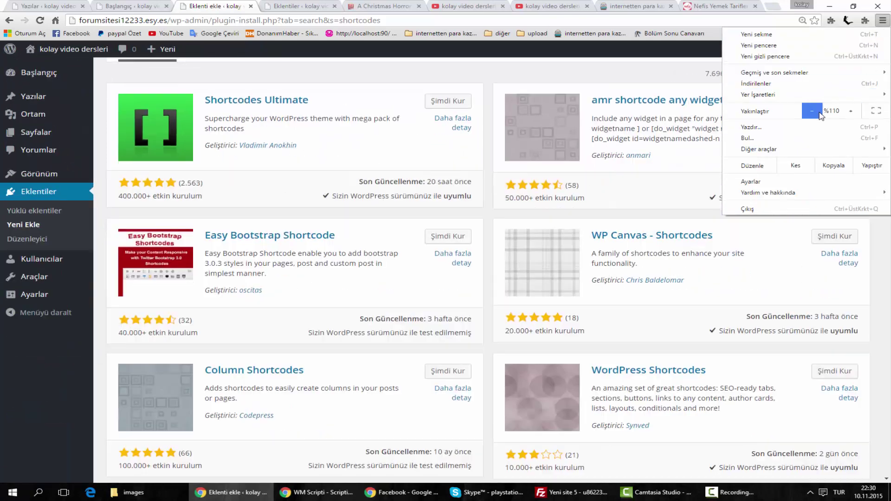
click(812, 112)
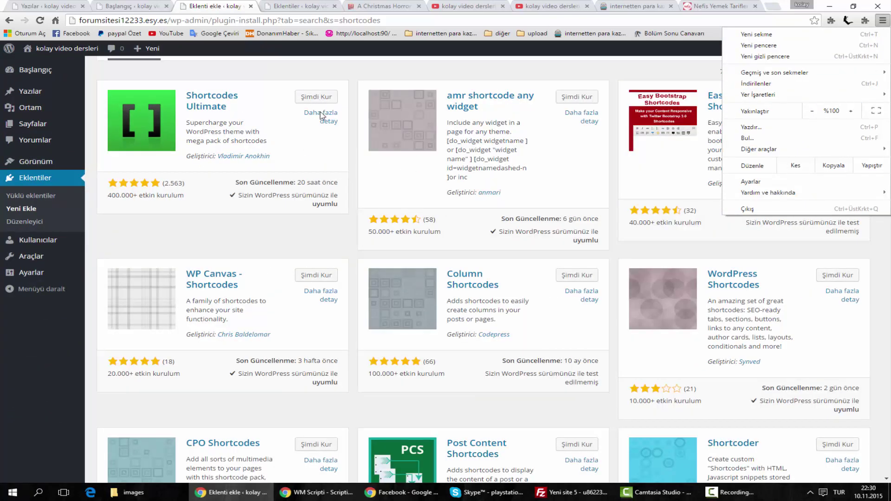
click(332, 154)
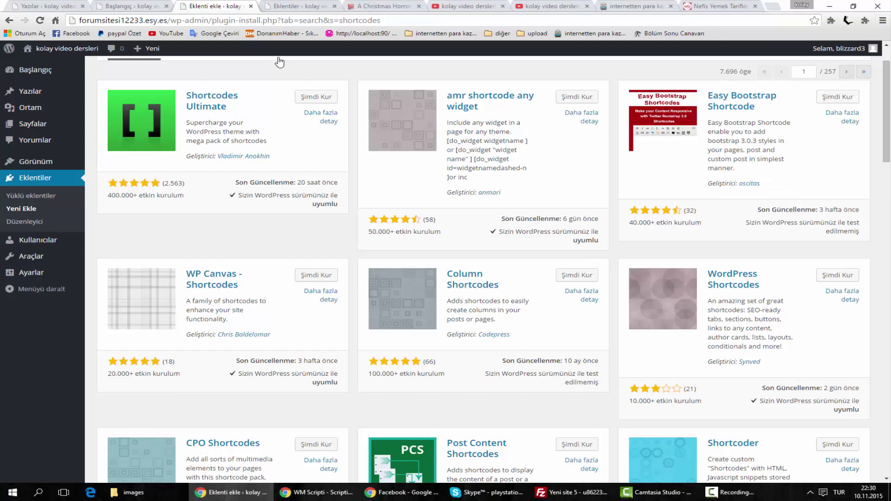
scroll(301, 79, up, 2)
click(316, 150)
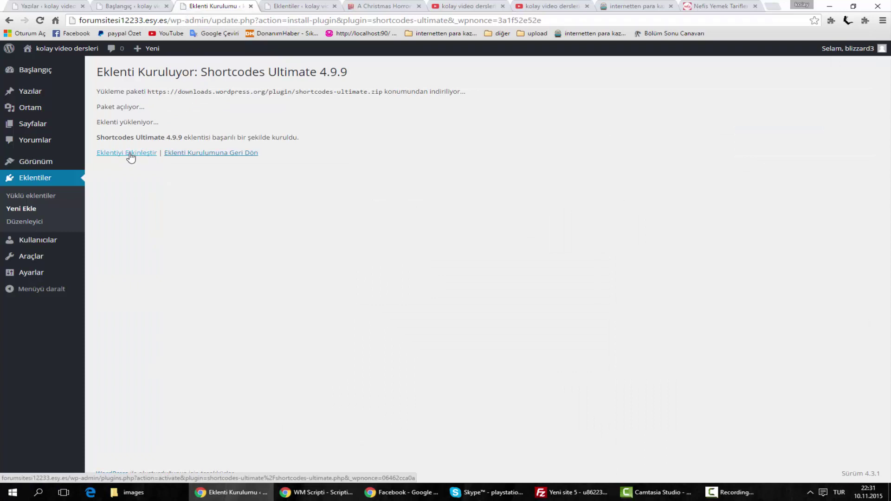
click(124, 153)
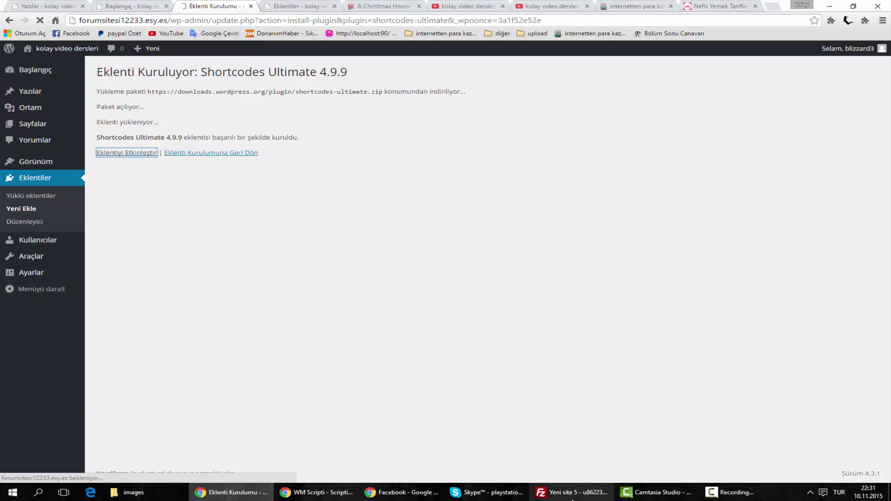
Step: Switch to File Explorer, open wordpress-4.3.1-tr_TR.zip from Downloads in WinRAR and enter its wordpress folder
click(149, 492)
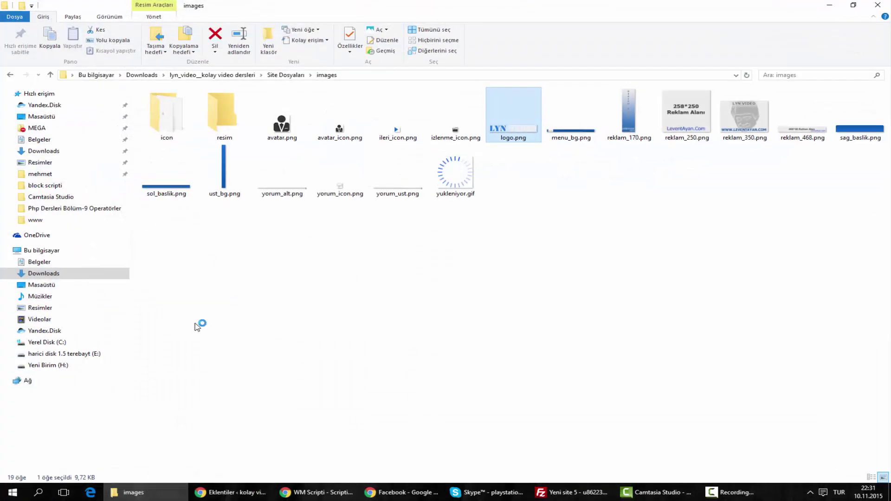
click(59, 152)
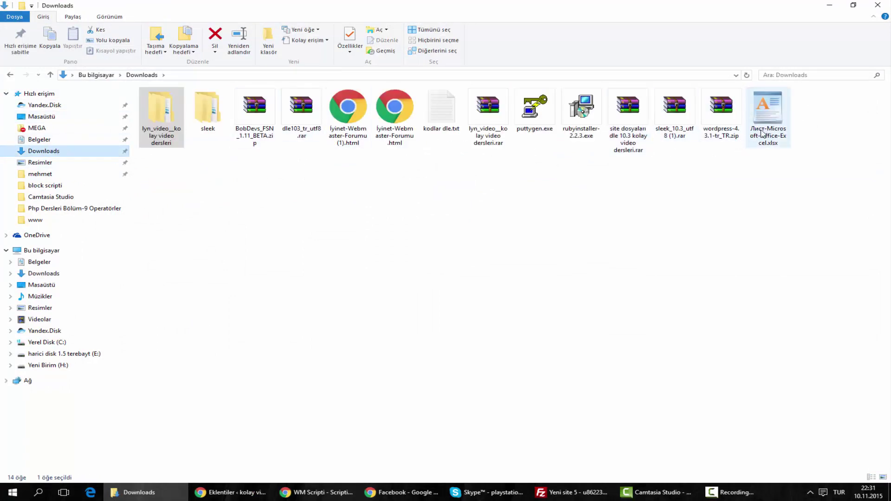
double_click(722, 121)
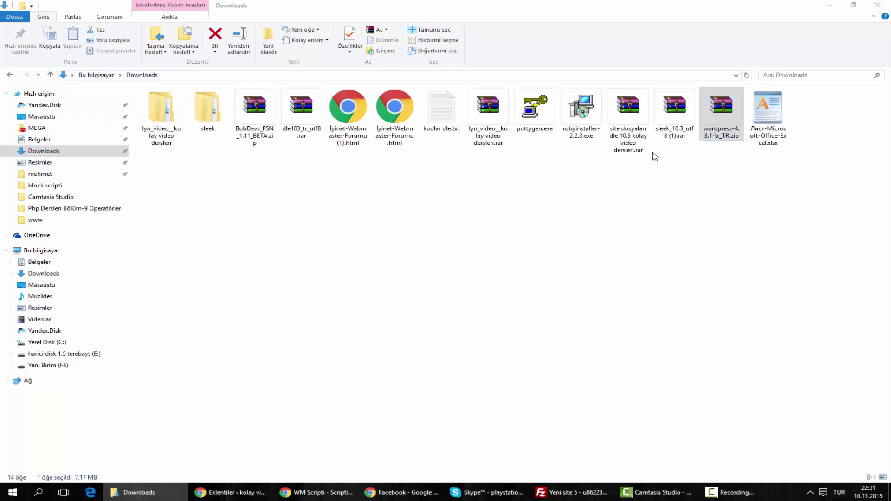
click(621, 100)
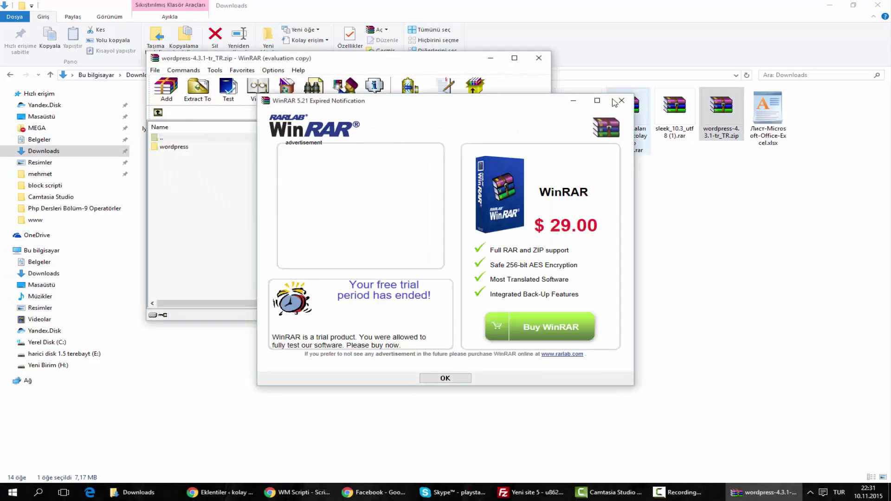
drag(412, 60, 543, 44)
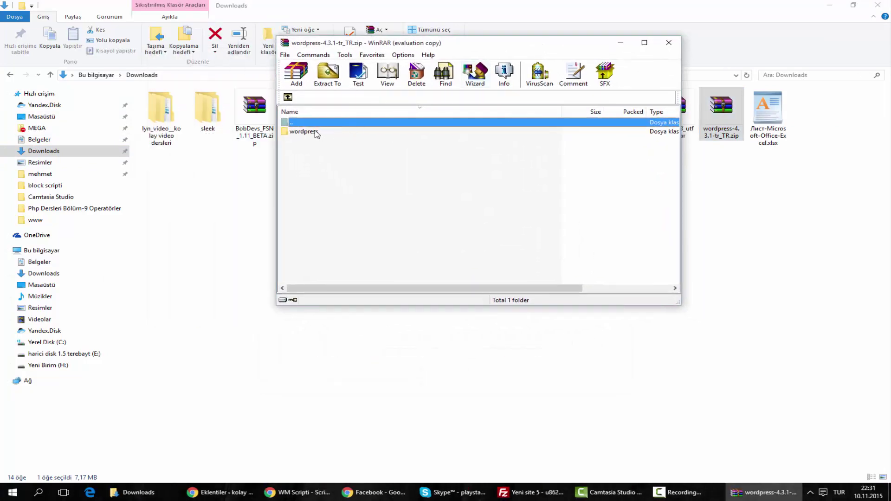
double_click(514, 47)
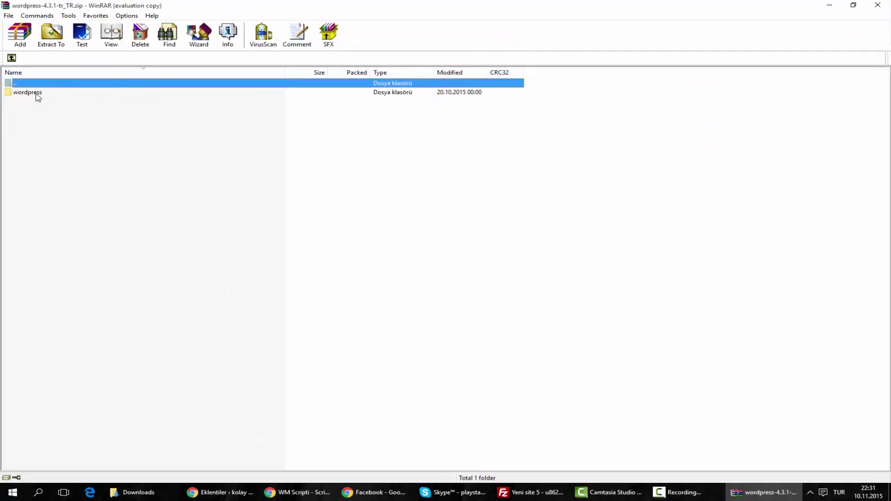
click(37, 95)
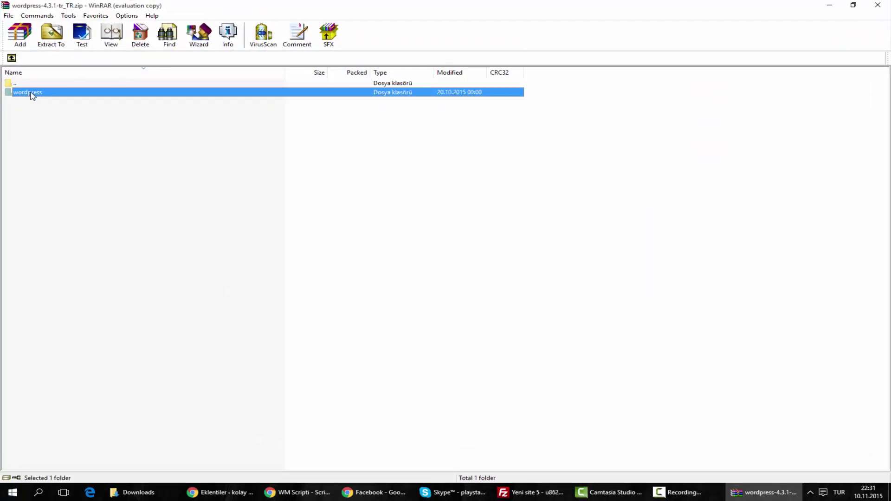
double_click(33, 93)
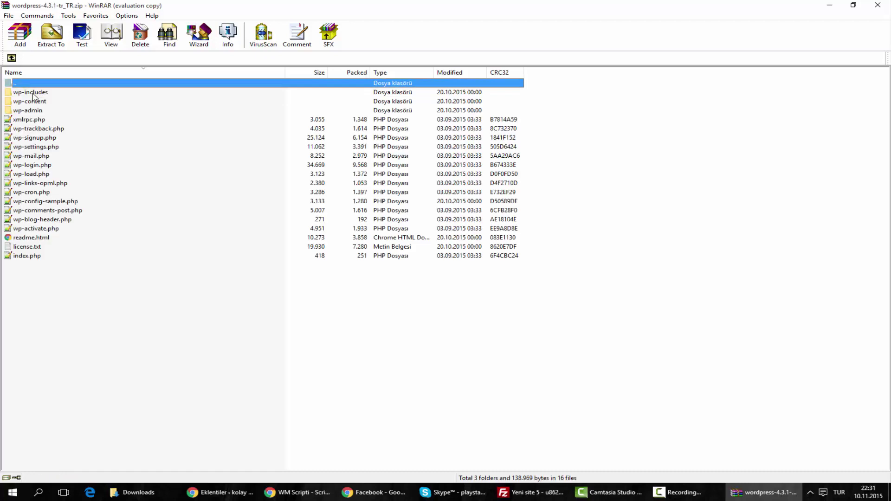
Step: Examine the folders and files inside the archive's wordpress folder and close the archive
drag(80, 316, 32, 114)
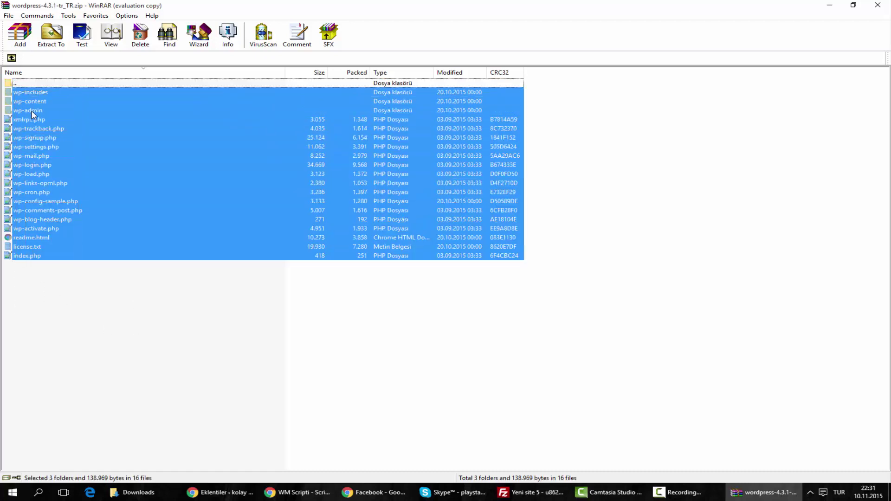
click(135, 302)
drag(98, 280, 21, 94)
click(127, 279)
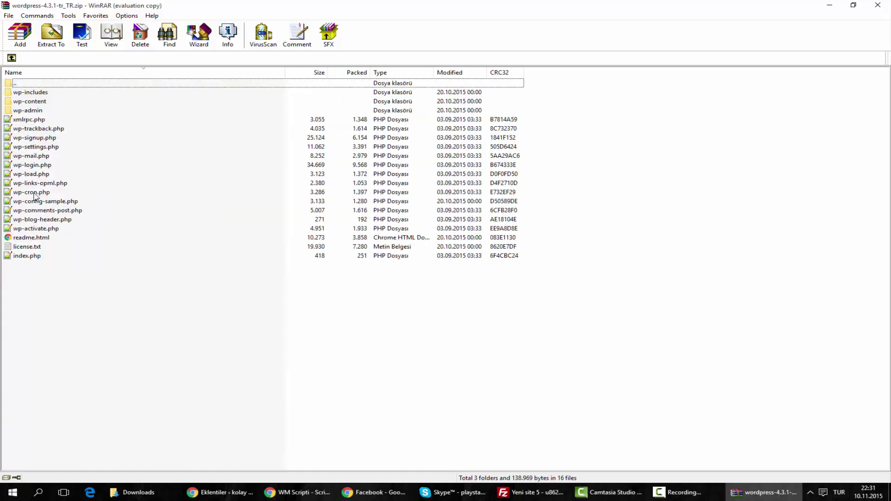
click(878, 5)
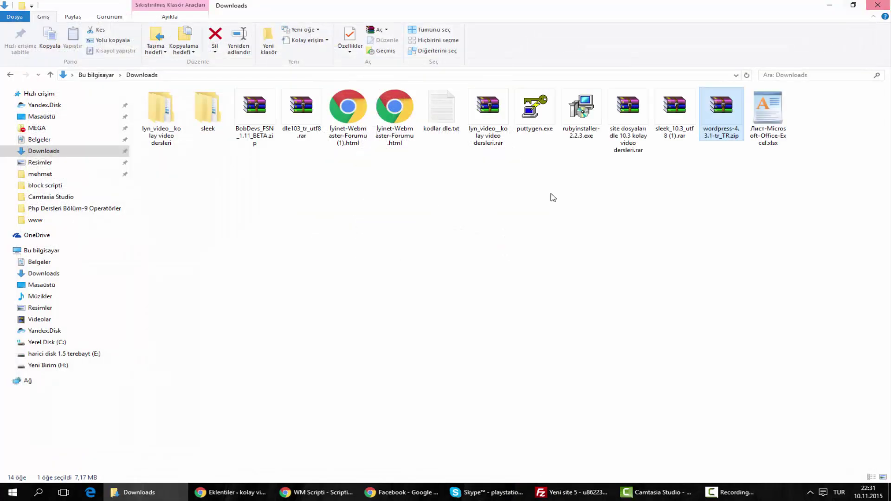
click(409, 286)
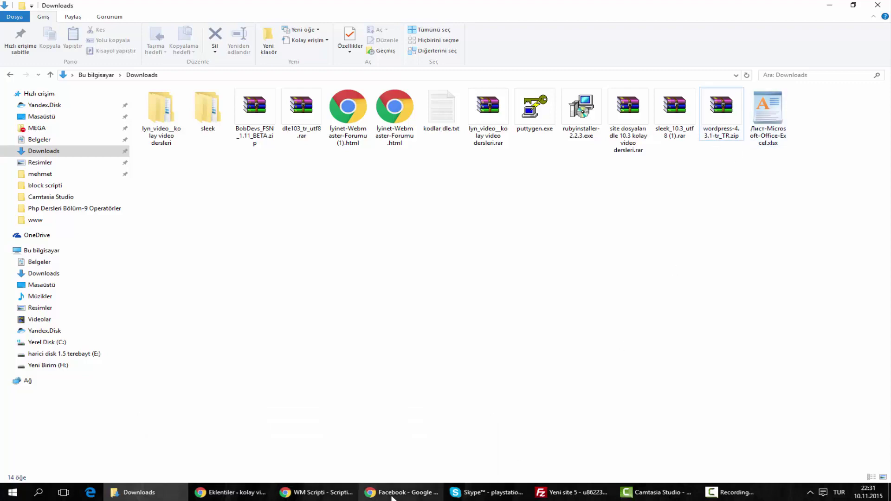
mouse_move(315, 493)
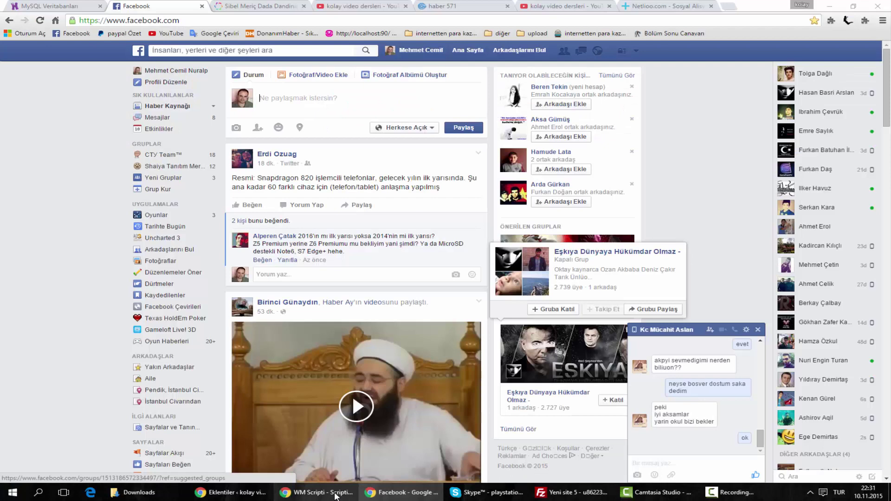
Step: Return to the WordPress dashboard's installed plugins page and point out the Shortcodes Ultimate entry
click(335, 490)
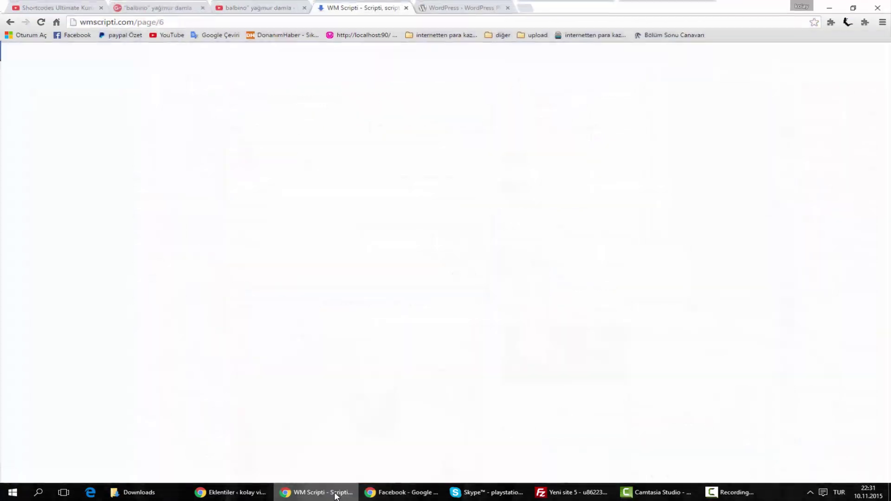
click(401, 492)
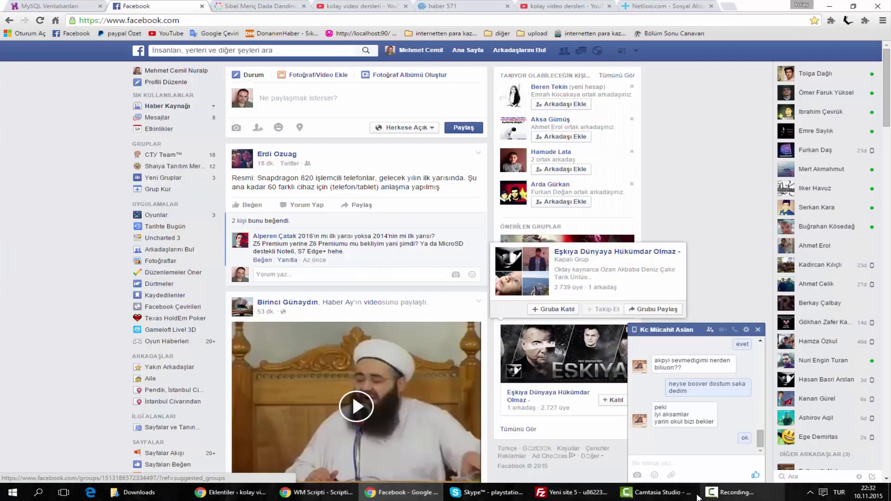
click(248, 497)
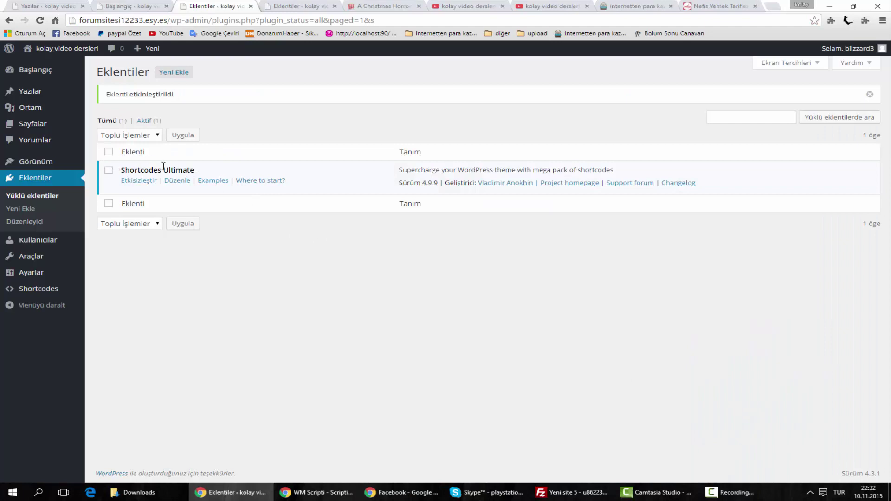
drag(163, 167, 199, 172)
click(203, 173)
mouse_move(21, 291)
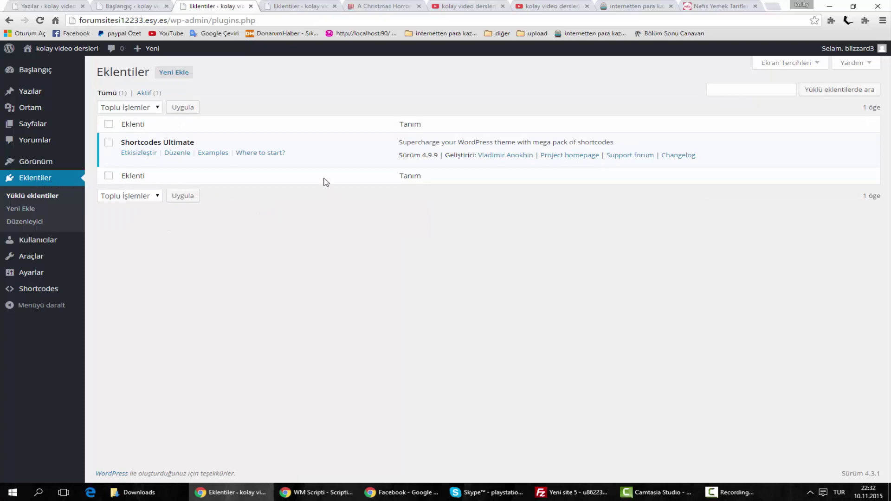
Step: Open the page for adding a new plugin and look over the featured plugins and the plugin search field
click(184, 74)
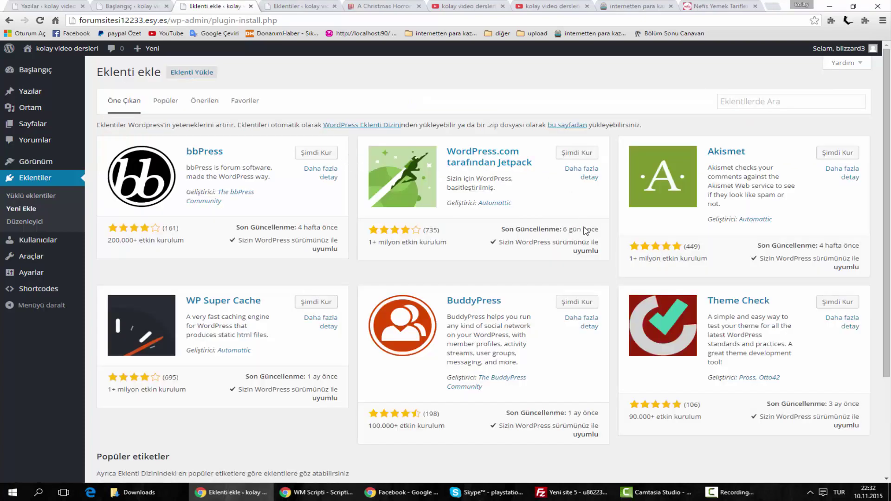
scroll(362, 309, down, 1)
scroll(365, 282, up, 1)
click(780, 107)
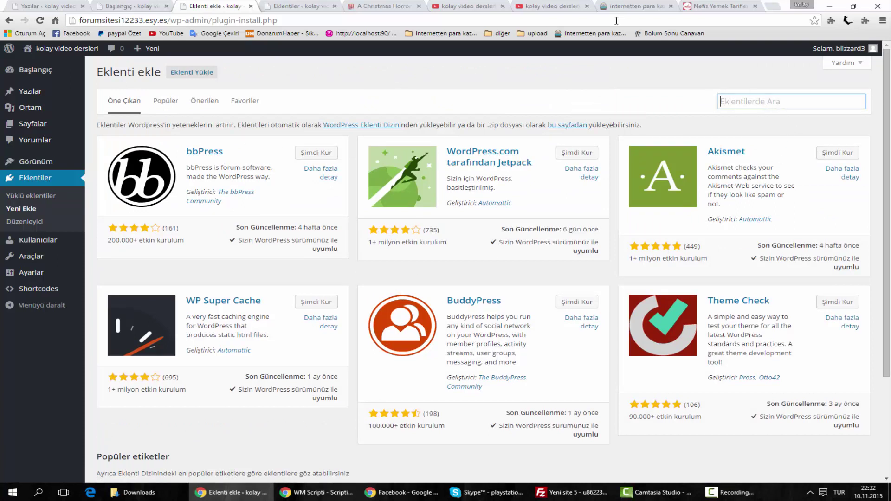
Step: Load the Google home page in the neighbouring browser tab and search for "wordpress"
click(308, 6)
click(56, 21)
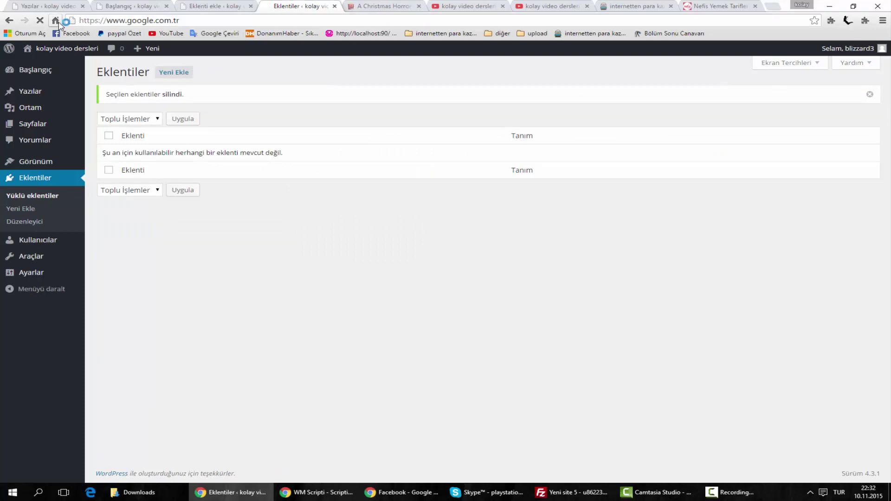
click(216, 6)
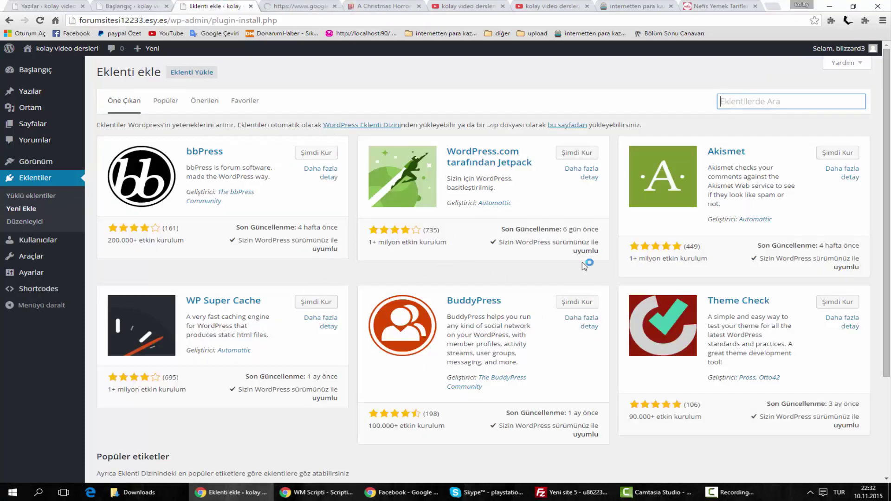
click(292, 7)
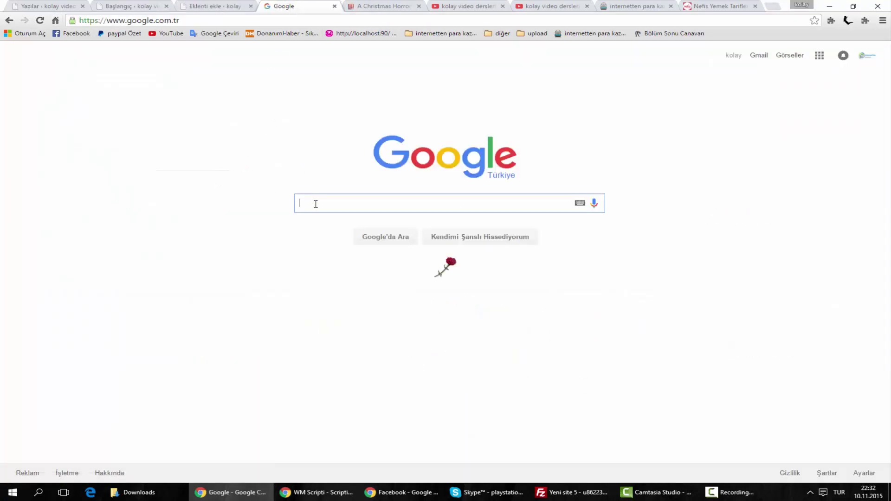
text(wordpress)
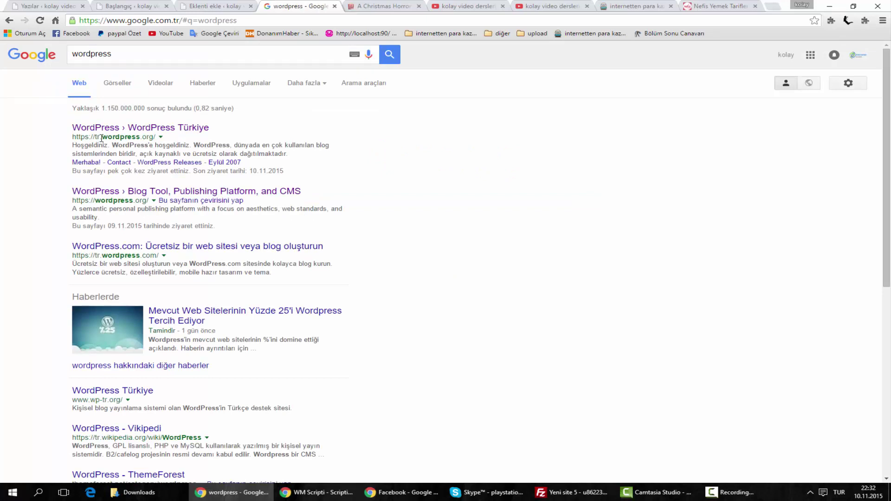
Step: Open the wordpress.org site from the search results and go to its Plugin Directory
drag(102, 138, 123, 135)
click(139, 146)
click(148, 194)
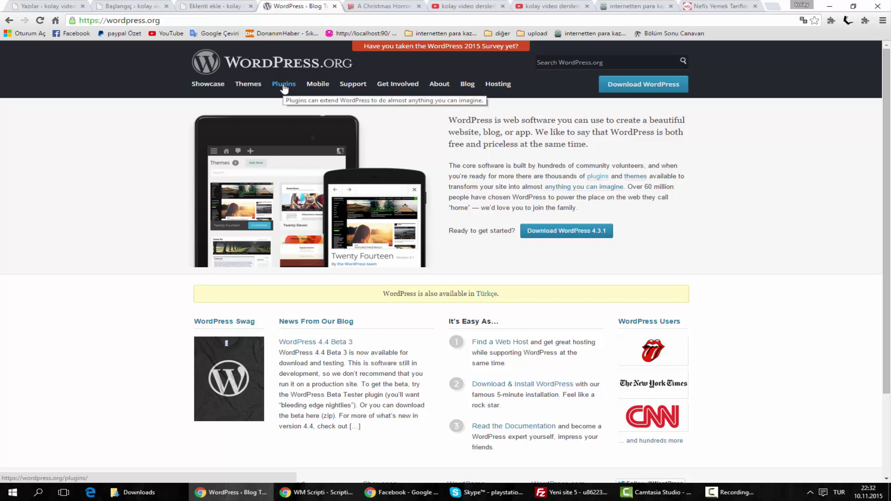
click(283, 86)
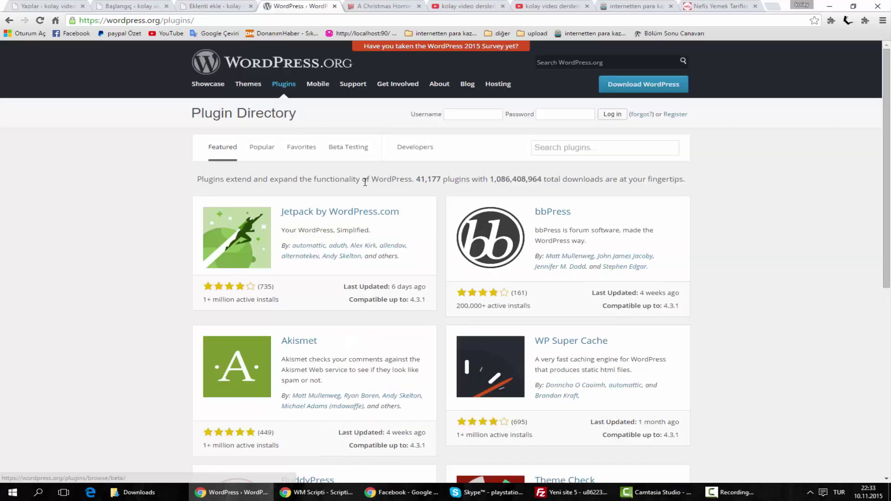
Step: Examine the Plugin Directory's plugin and download totals, the featured plugins and the popular tags
drag(415, 179, 445, 180)
click(455, 195)
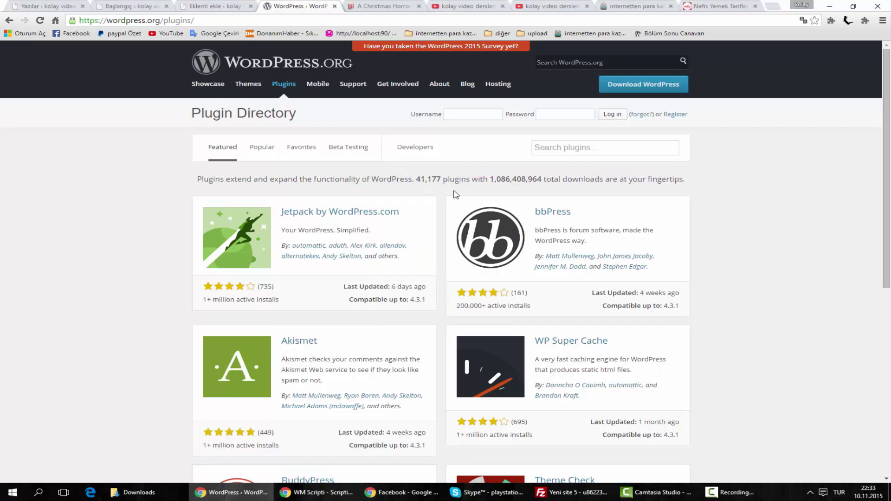
drag(490, 179, 552, 174)
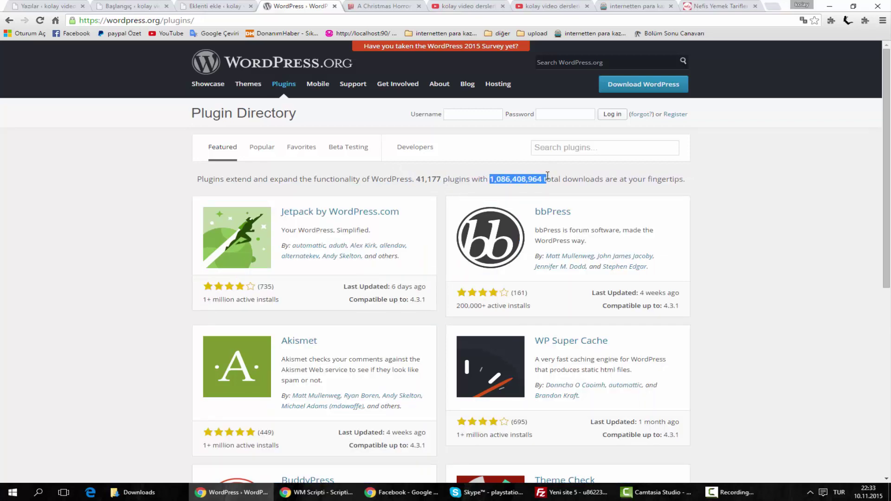
click(545, 177)
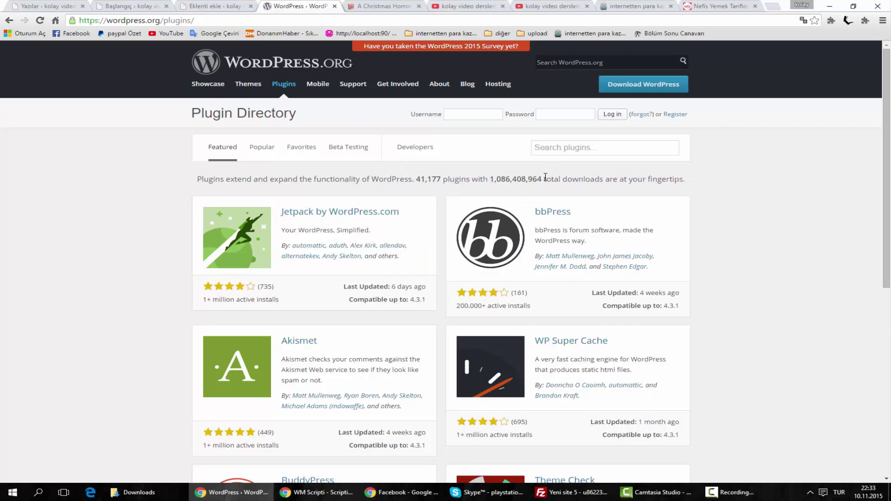
triple_click(486, 181)
click(532, 178)
scroll(417, 209, down, 7)
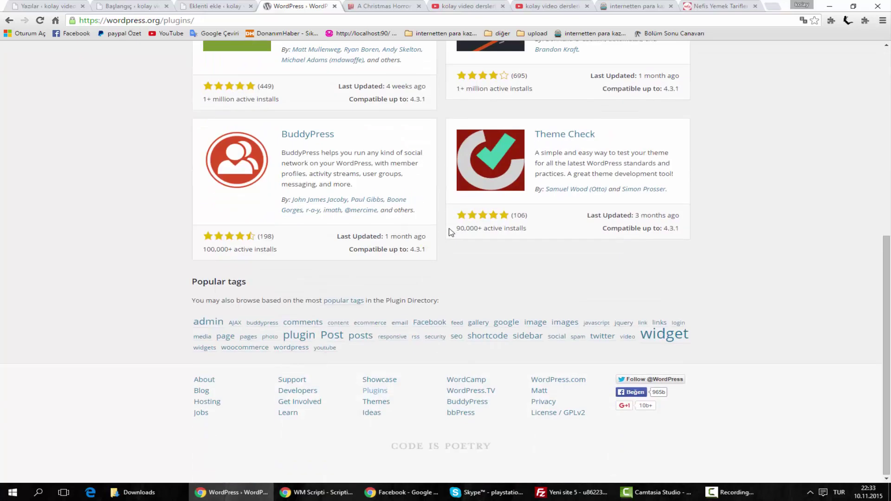
scroll(446, 240, up, 7)
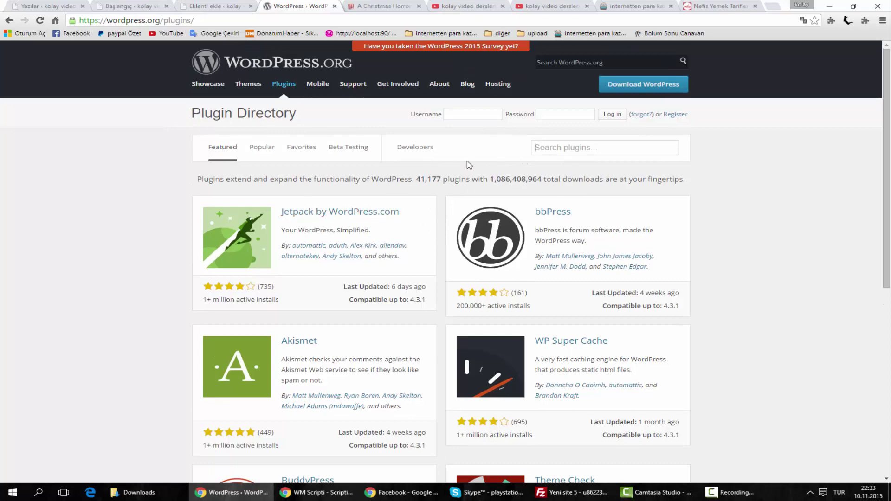
Step: Compare the dashboard's page for adding plugins with the WordPress.org Plugin Directory
click(199, 7)
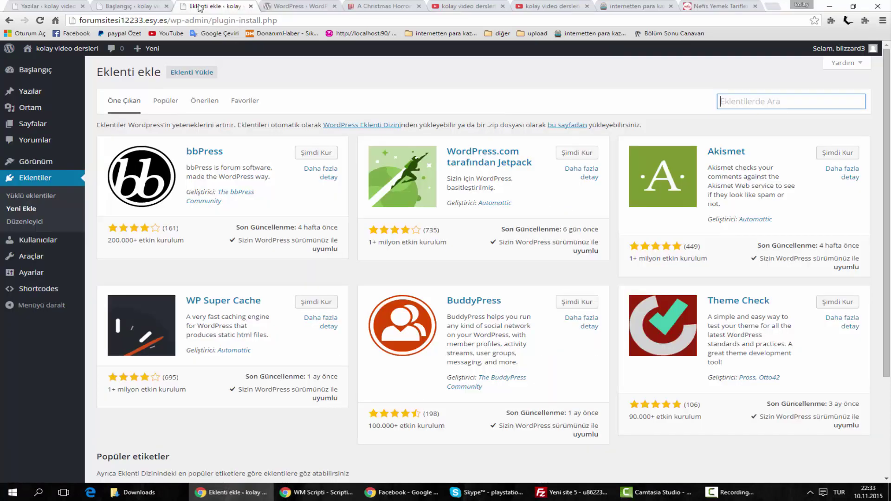
scroll(575, 241, down, 3)
scroll(486, 181, up, 3)
click(308, 6)
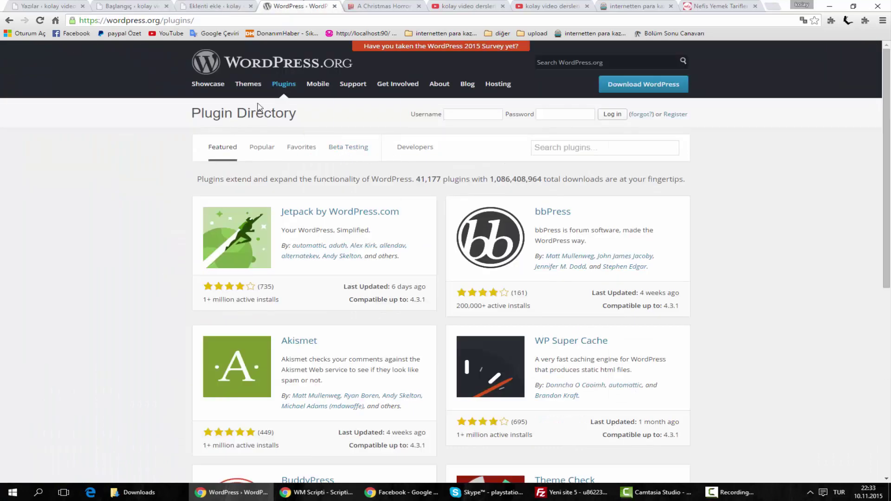
click(216, 9)
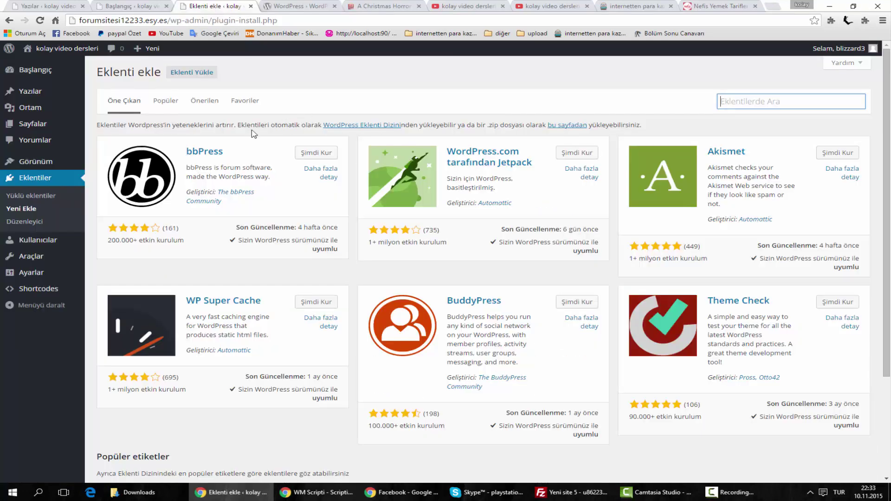
Step: Open the accordions and spoilers example from the Shortcodes Examples page and expand the Basic accordion's spoilers one after another
click(37, 292)
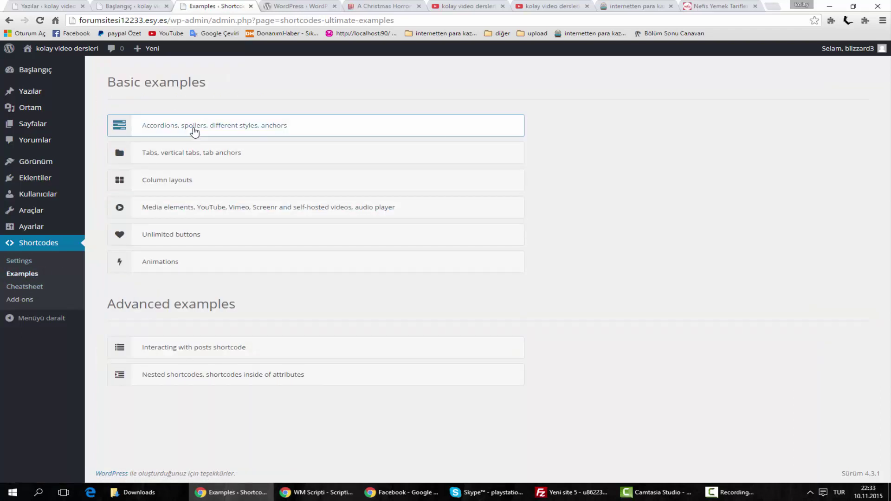
click(169, 126)
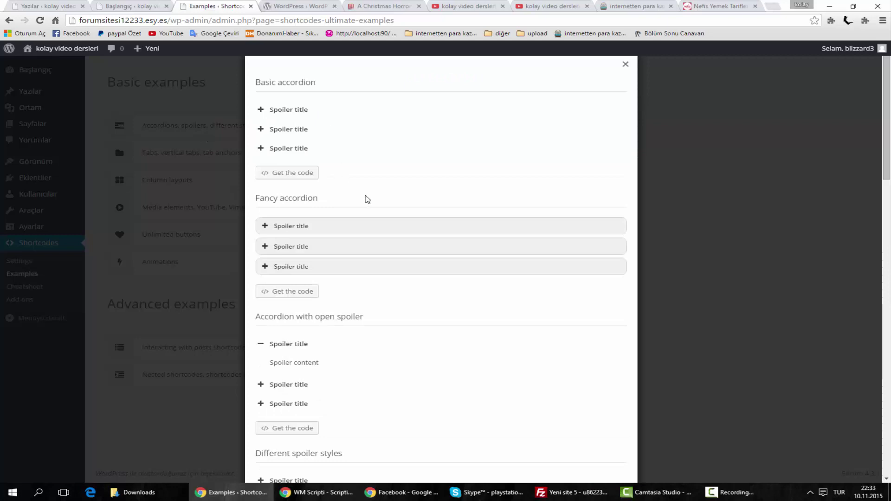
click(281, 111)
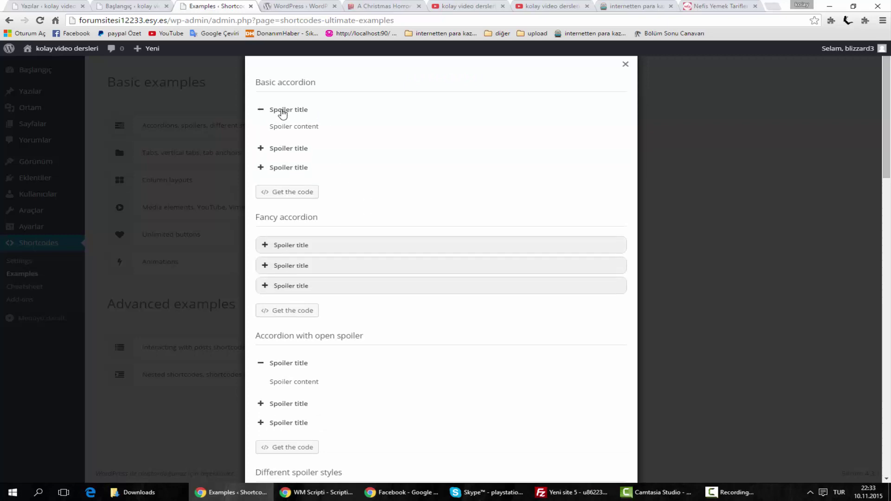
click(281, 150)
click(285, 111)
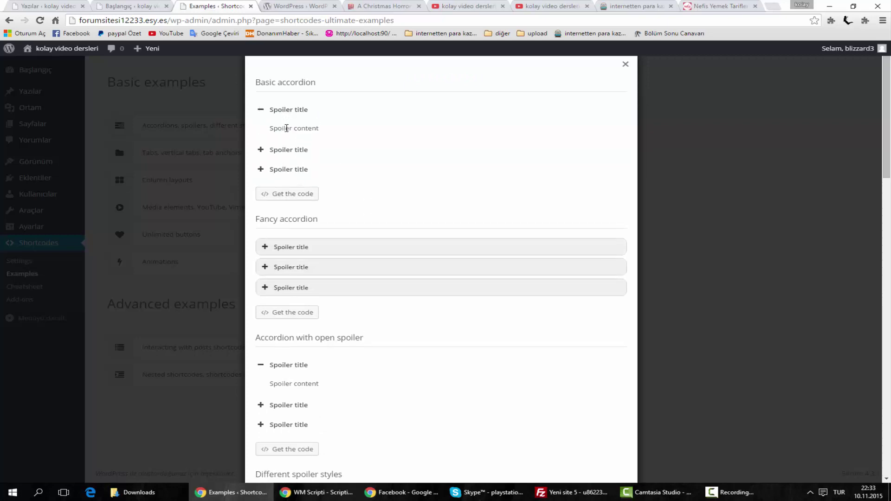
click(284, 170)
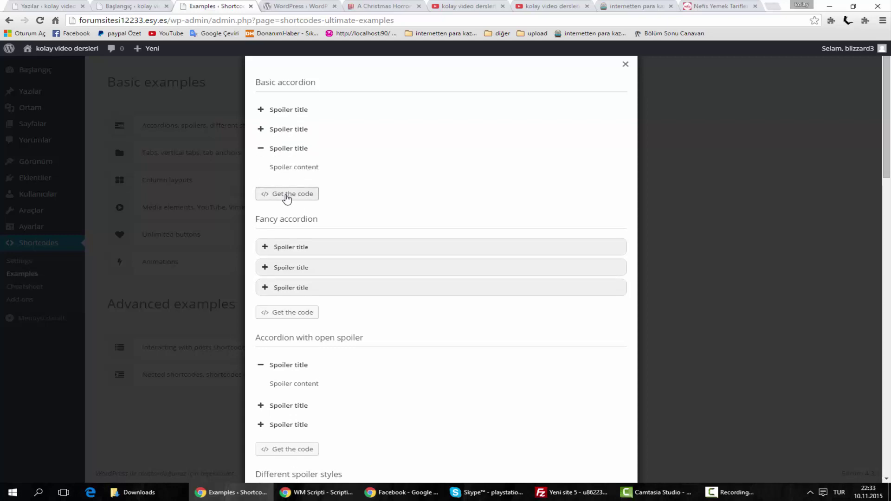
Step: Display the shortcode source of the Basic accordion and collapse its open spoiler
click(284, 195)
click(343, 259)
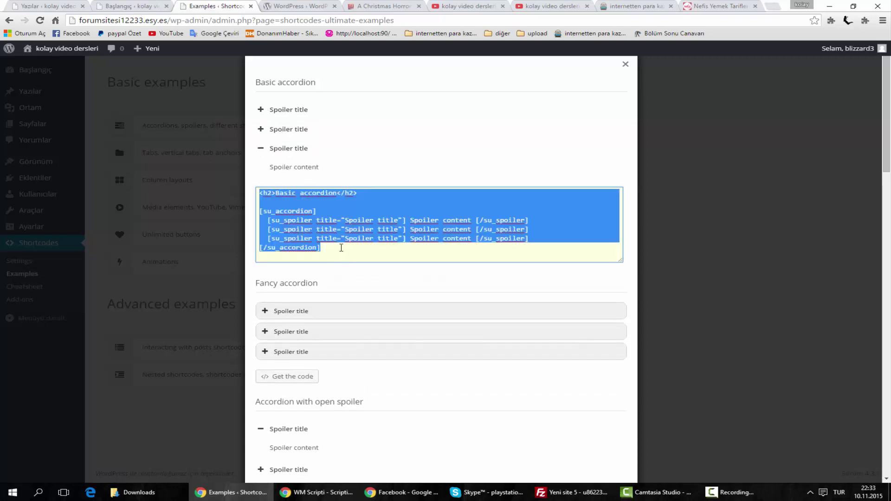
double_click(285, 110)
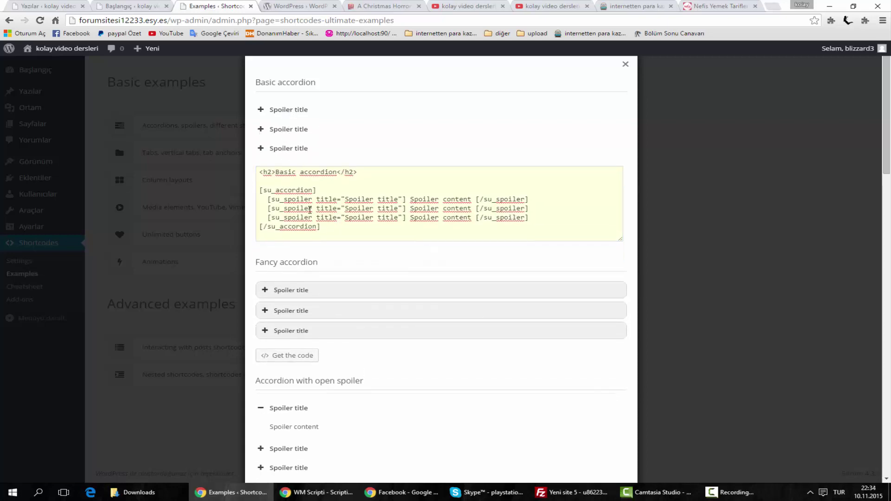
Step: Preview the Fancy accordion by expanding and collapsing its first spoiler
scroll(309, 210, down, 2)
click(292, 194)
click(293, 196)
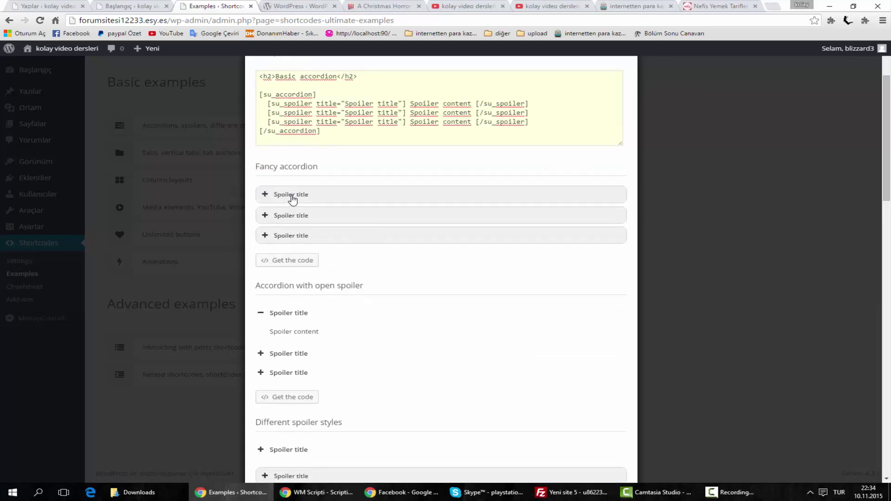
click(292, 195)
drag(275, 214, 328, 211)
click(328, 216)
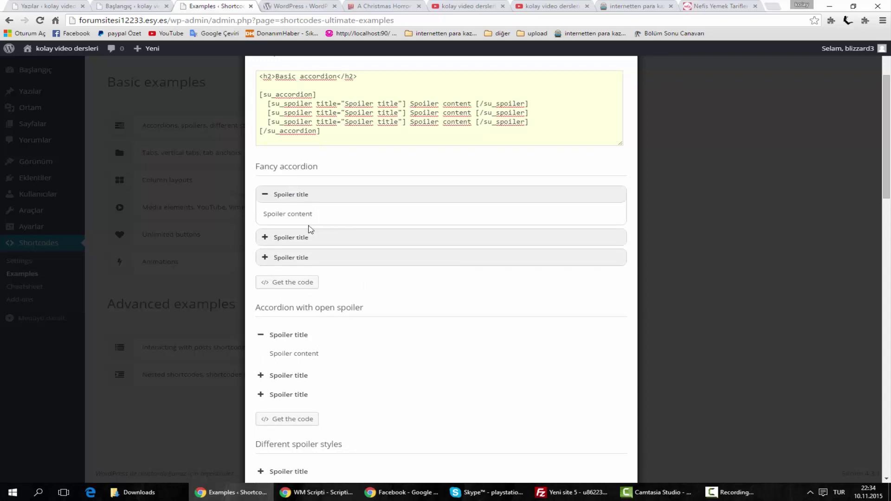
click(303, 196)
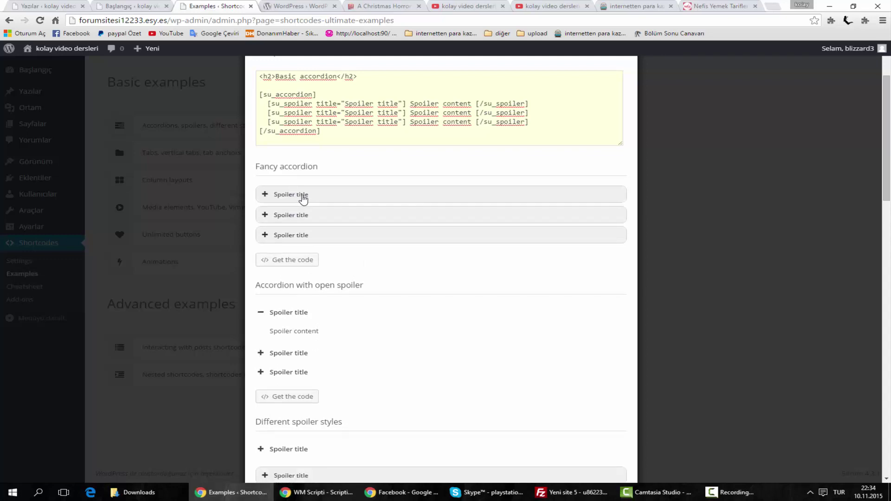
click(303, 196)
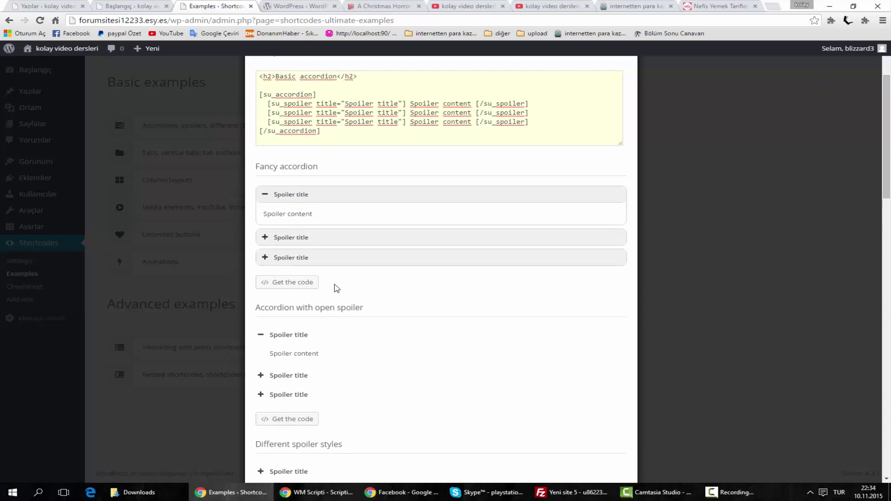
Step: Browse the remaining spoiler examples, try the folder-1 spoiler under Different icons, and close the accordion example
scroll(336, 287, down, 15)
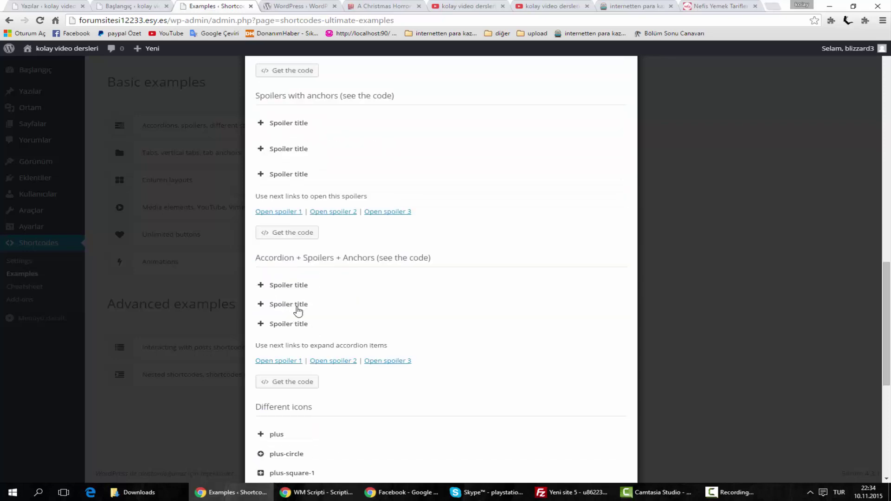
scroll(292, 278, down, 1)
click(285, 236)
scroll(334, 267, down, 6)
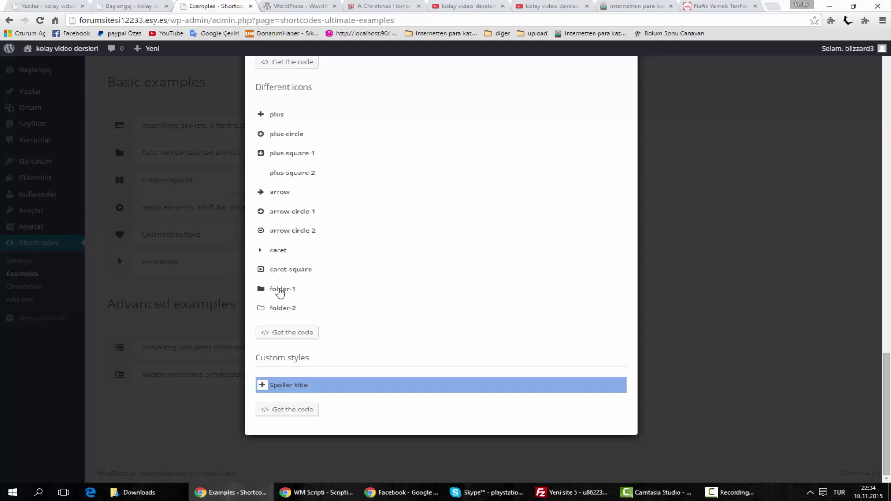
click(280, 290)
drag(265, 307, 324, 307)
click(324, 307)
click(270, 290)
click(282, 290)
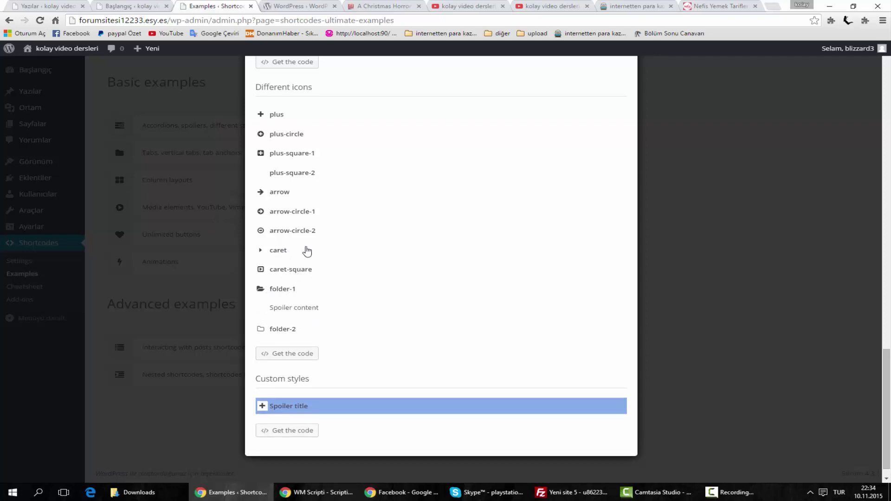
click(285, 296)
click(631, 117)
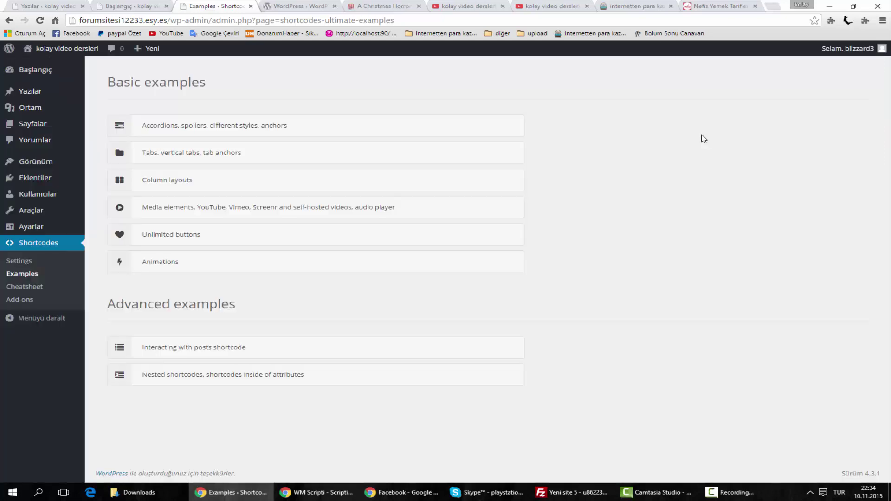
Step: Open the Column layouts example and highlight the text of each column in the 1/2 + 1/2 layout
click(180, 183)
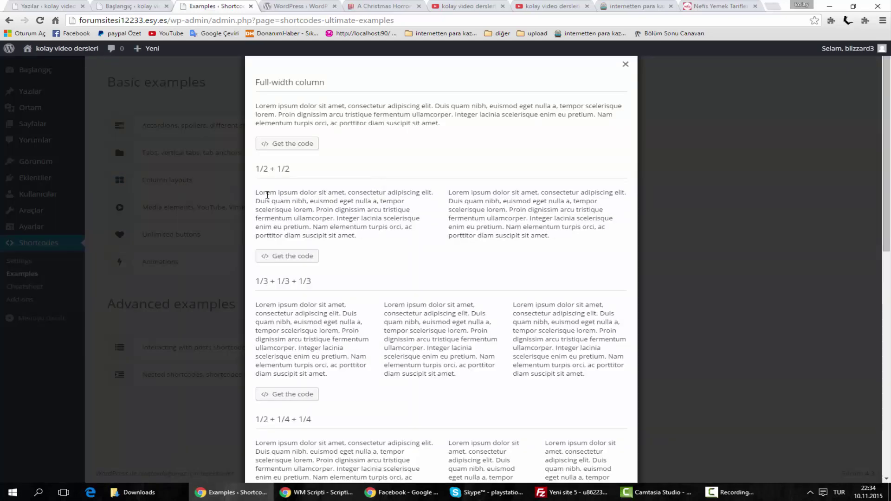
drag(264, 194, 405, 235)
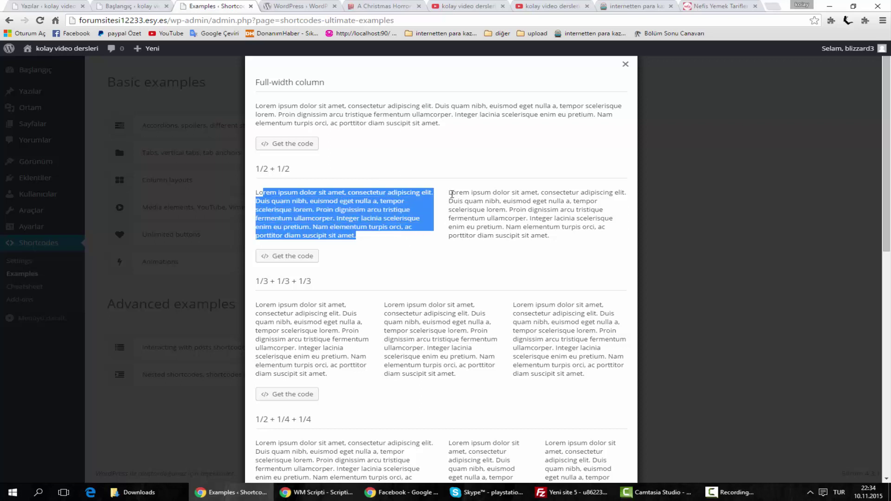
drag(452, 194, 568, 242)
drag(446, 194, 562, 235)
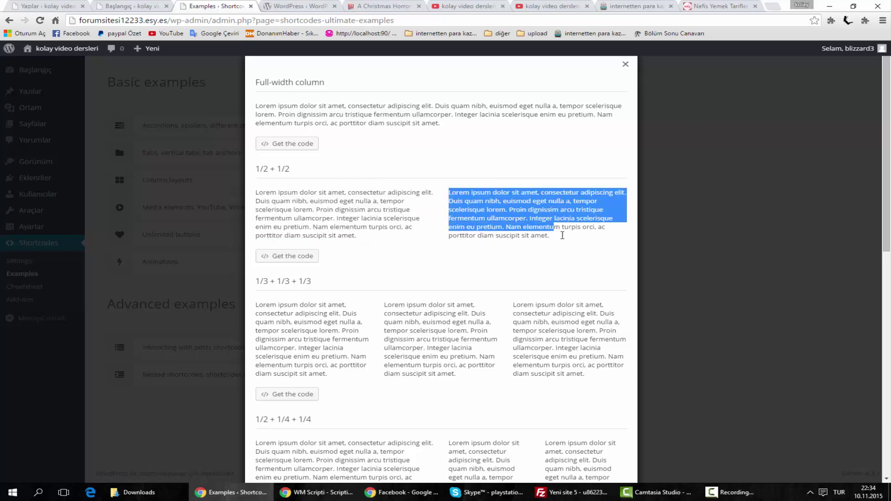
click(567, 242)
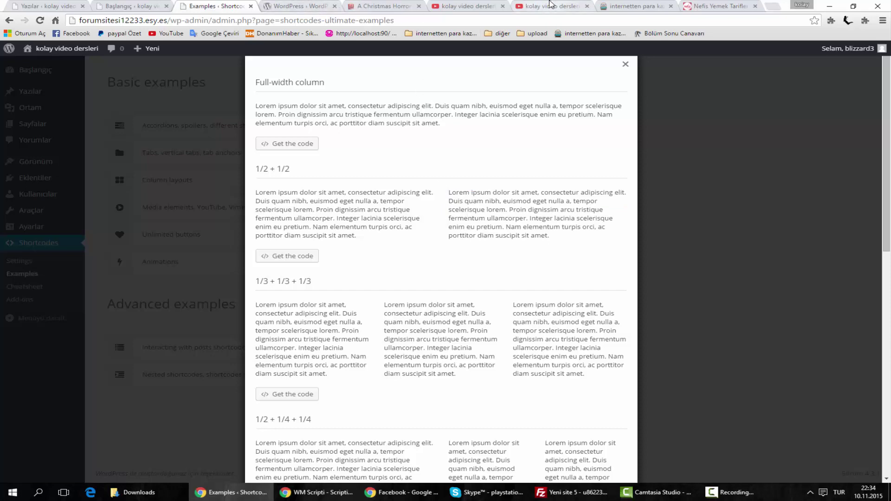
Step: View the internettenparakazan20 blog's home page for comparison and highlight the excerpts of its first two posts
click(623, 6)
scroll(397, 241, down, 2)
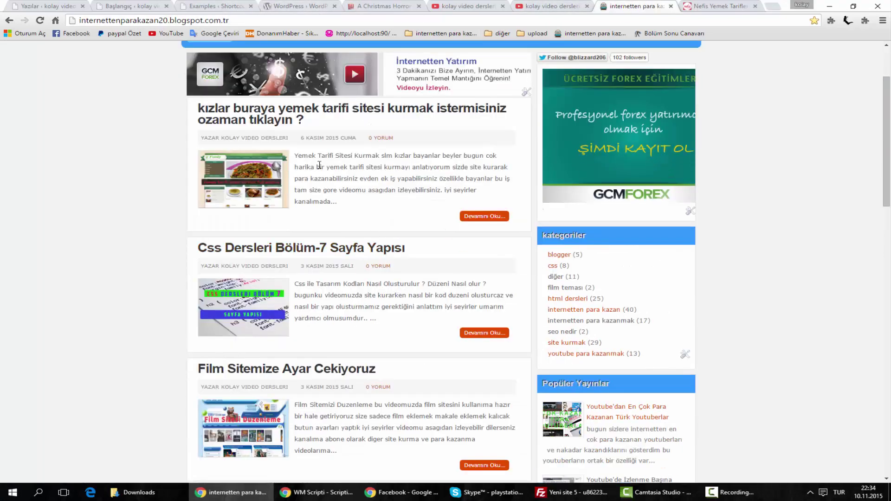
drag(308, 156, 423, 216)
click(385, 244)
drag(318, 283, 388, 317)
click(389, 317)
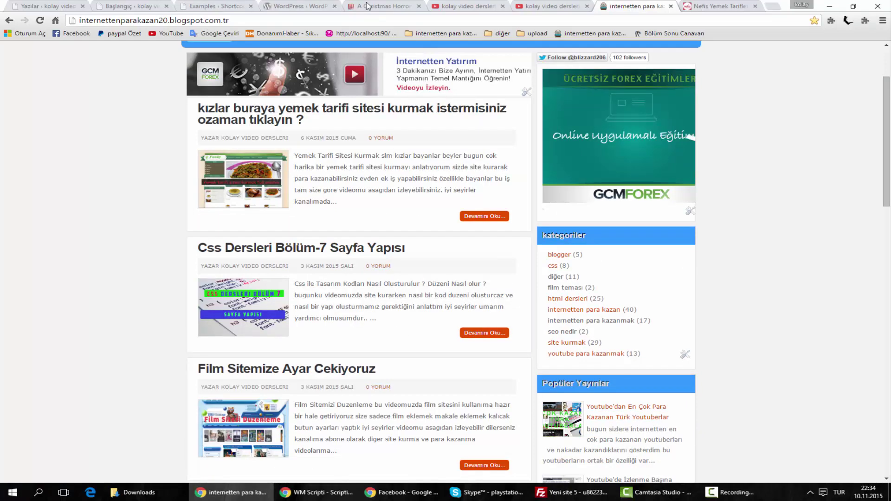
Step: Return to the Column layouts example and highlight the columns of the 1/2 + 1/2 and 1/3 + 1/3 + 1/3 layouts
click(289, 5)
click(207, 6)
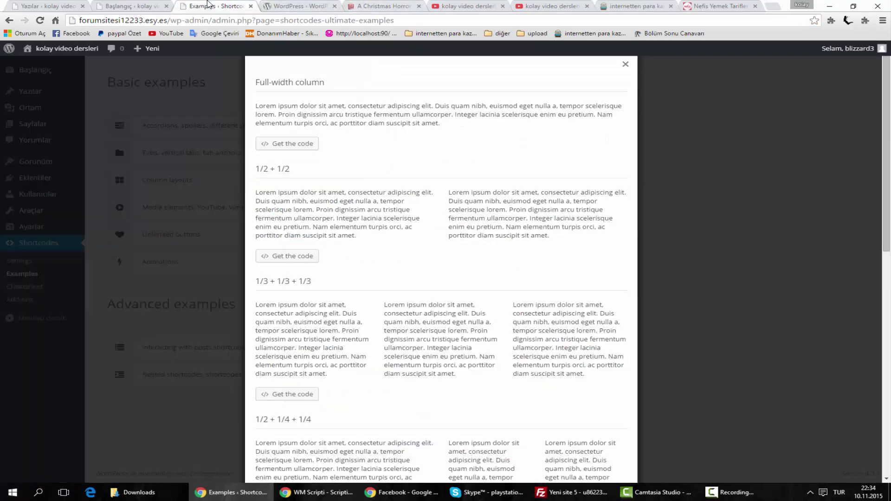
drag(349, 192, 413, 230)
click(332, 308)
drag(282, 313, 593, 373)
click(591, 369)
scroll(357, 245, down, 3)
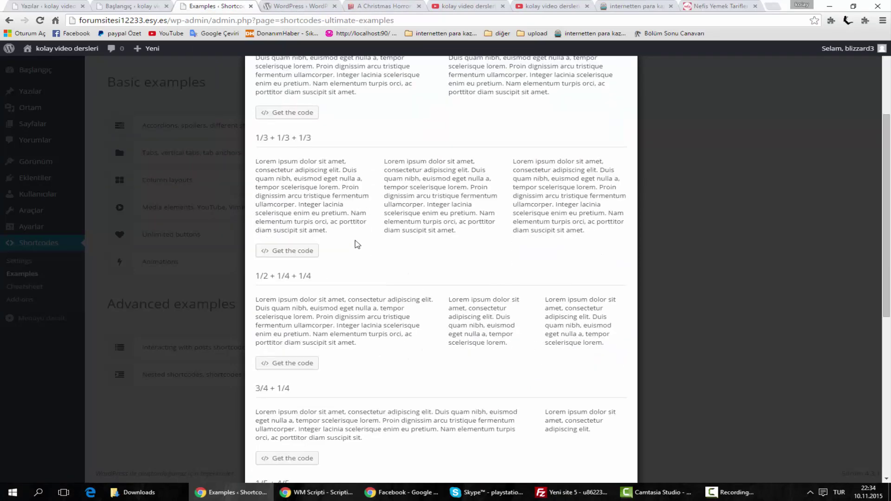
drag(261, 164, 592, 225)
click(593, 224)
Step: Review the 1/2 + 1/4 + 1/4 and 3/4 + 1/4 column layouts, highlighting their sample text
scroll(377, 298, down, 3)
drag(324, 153, 441, 223)
click(441, 223)
scroll(439, 224, down, 2)
drag(316, 173, 481, 209)
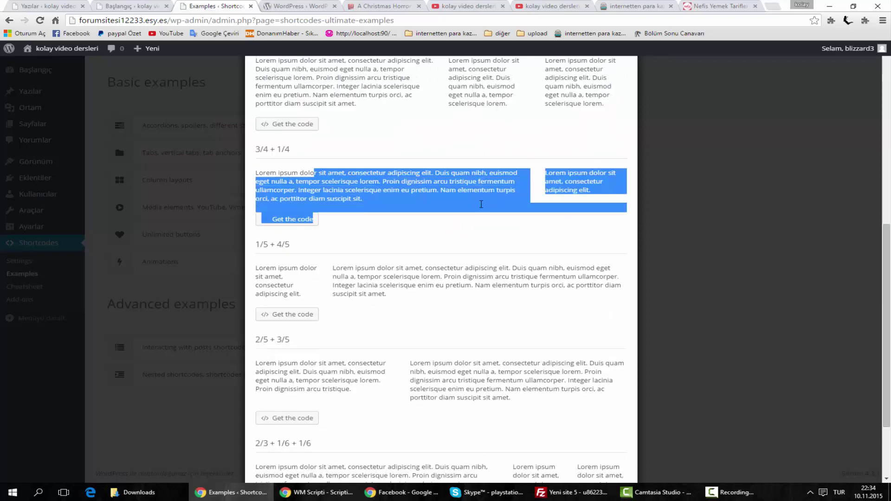
click(481, 208)
drag(338, 172, 490, 196)
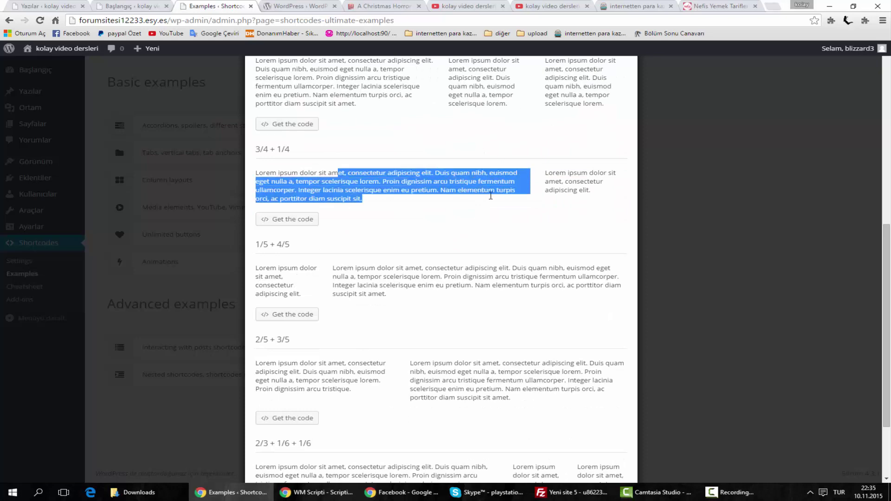
drag(545, 172, 586, 190)
scroll(413, 298, down, 2)
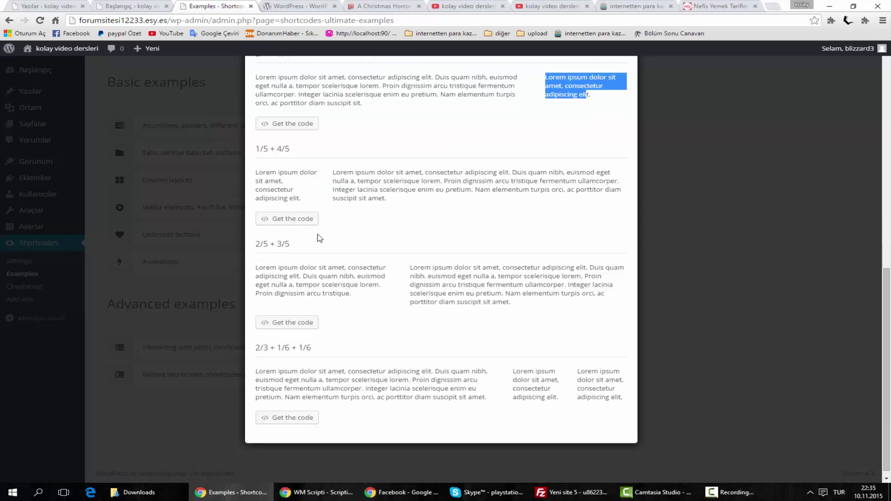
Step: Display the shortcode source of the 3/4 + 1/4 layout and highlight all of its code
scroll(299, 252, up, 3)
click(293, 267)
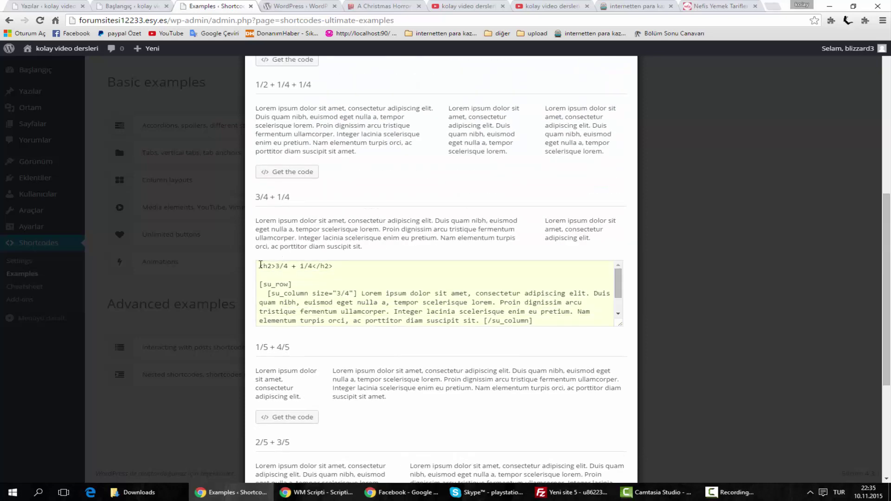
drag(260, 265, 563, 324)
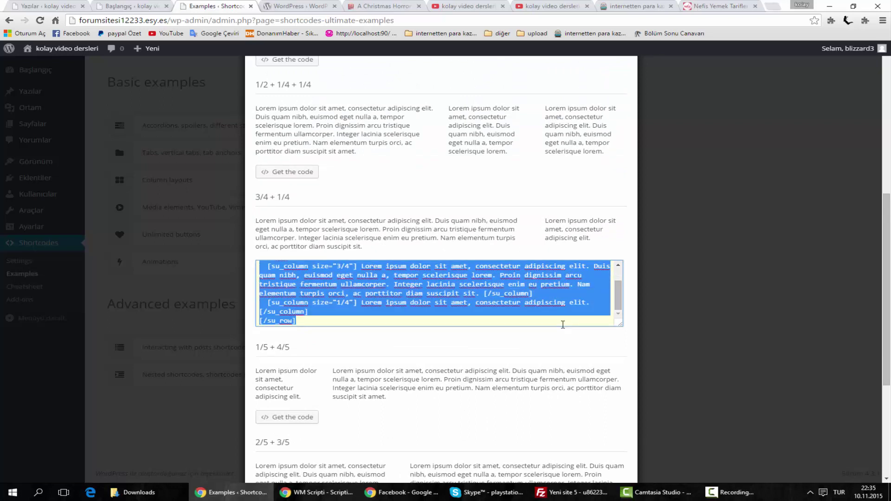
click(553, 323)
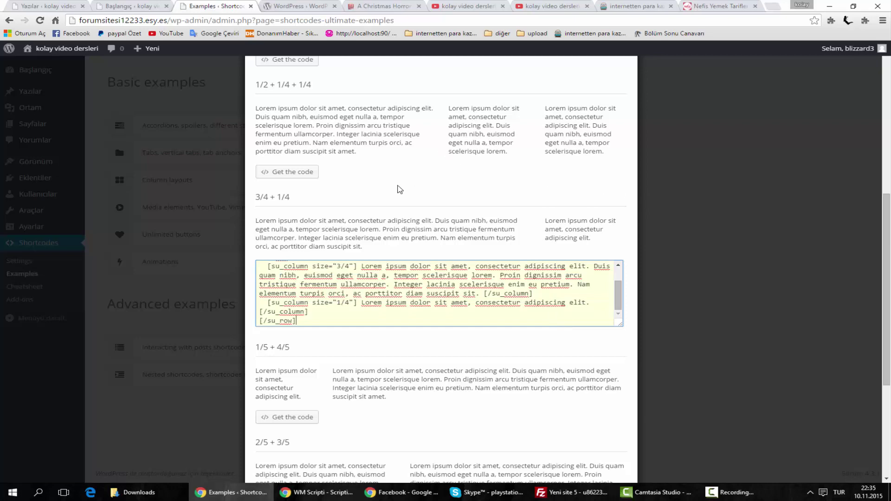
Step: Look over the full list of column layouts once more and close the example
scroll(392, 189, up, 7)
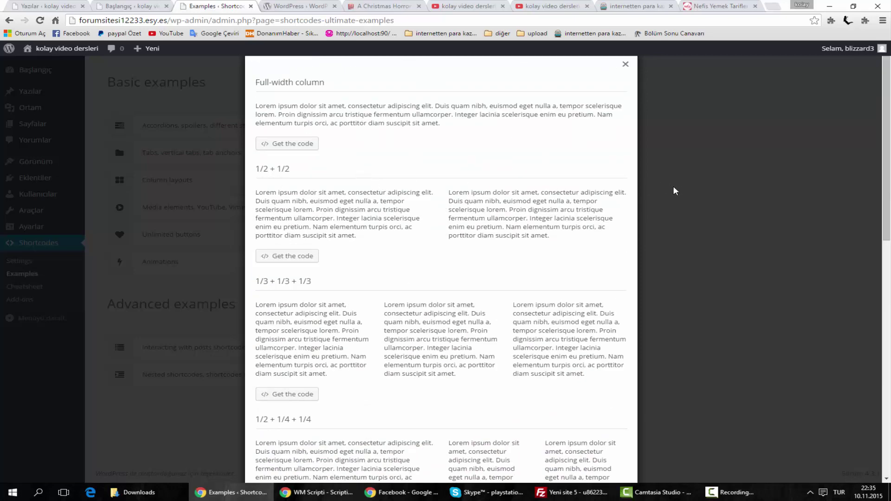
scroll(392, 206, down, 7)
scroll(360, 258, up, 7)
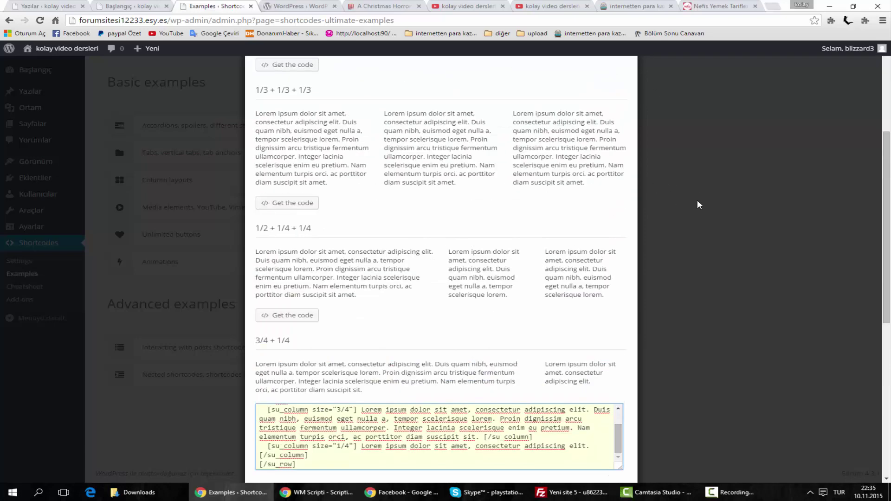
click(675, 188)
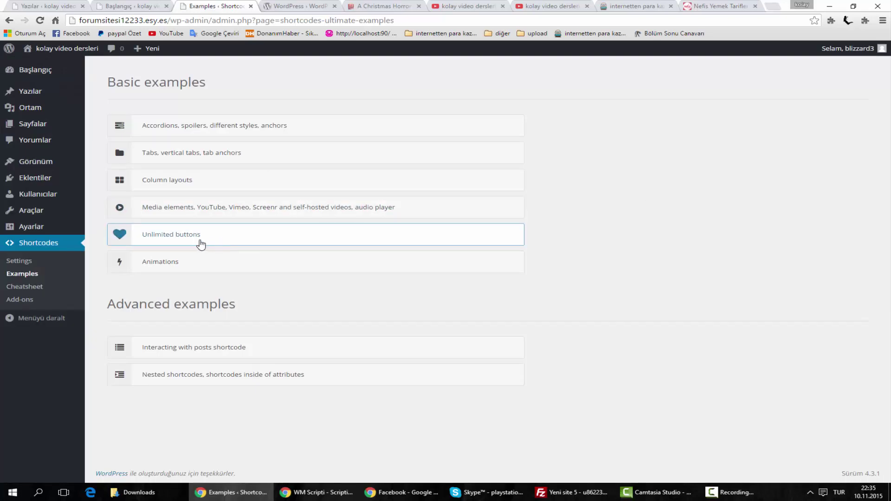
Step: Open the Unlimited buttons example, display the Unlimited sizes shortcode source and highlight all of its code
click(175, 238)
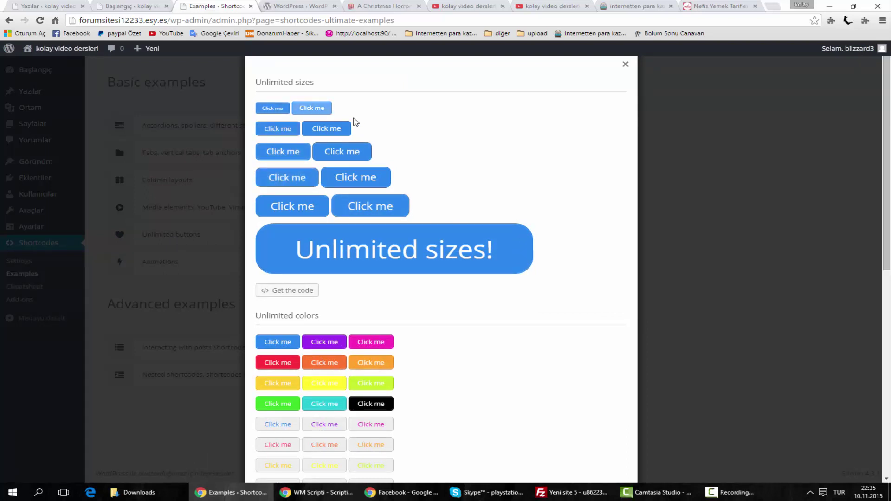
scroll(457, 209, down, 2)
click(284, 197)
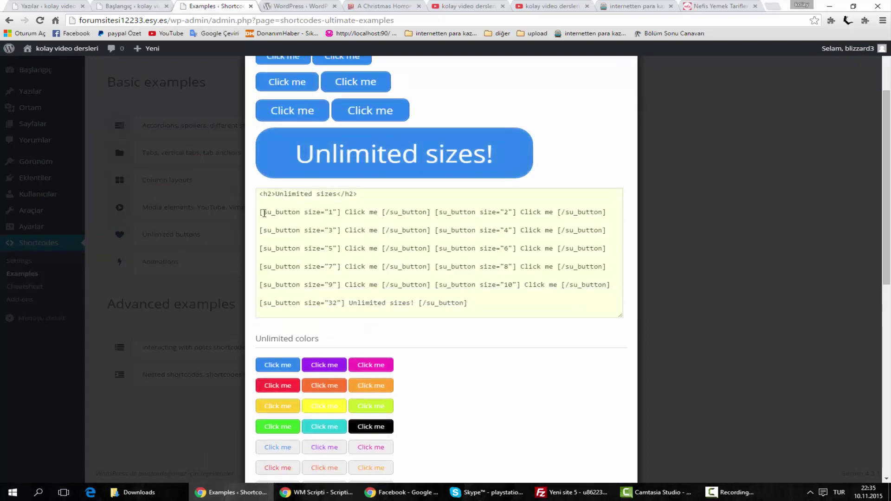
drag(259, 195, 520, 307)
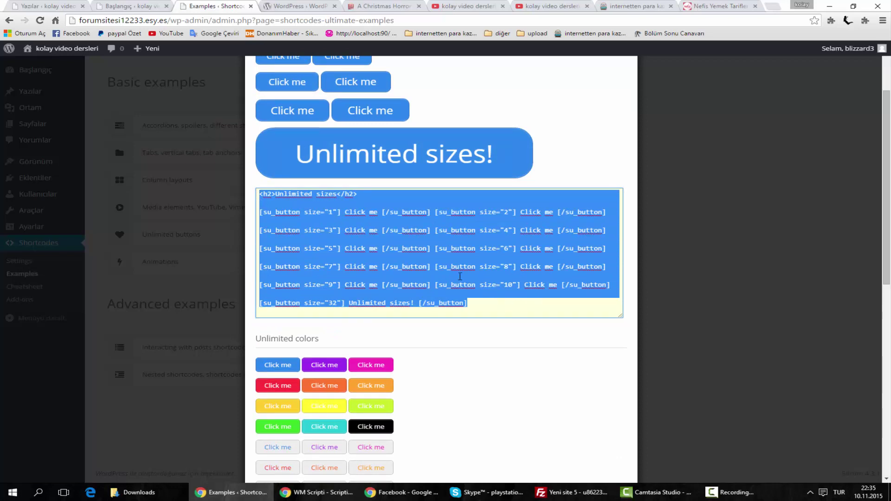
Step: Replace the "Click me" label of the size 1 button in the Unlimited sizes code with "film indir"
click(350, 213)
drag(346, 212, 376, 211)
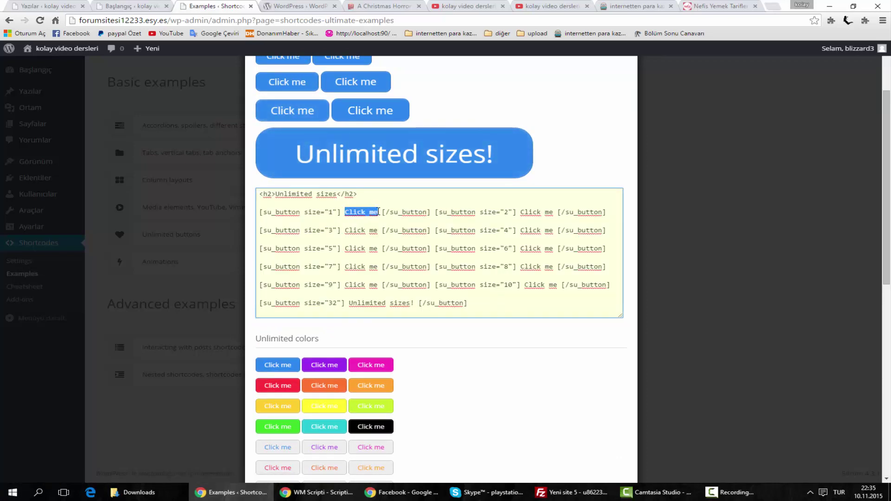
text(downlo)
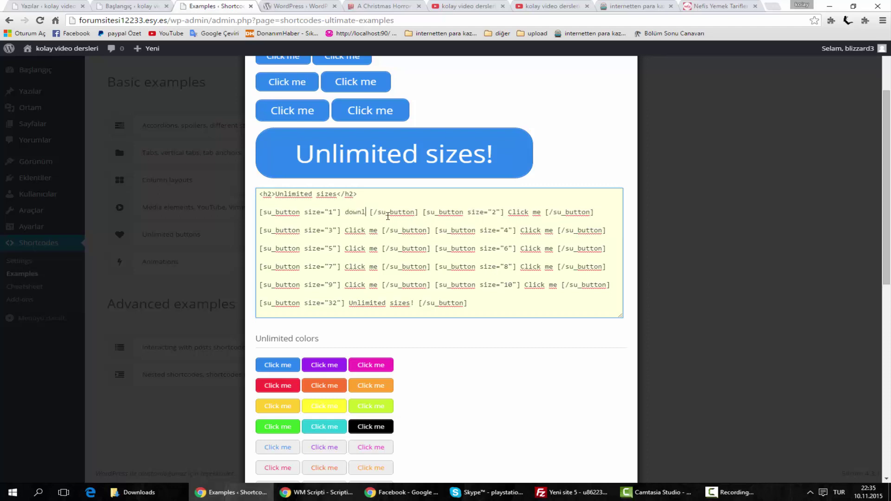
key(BackSpace)
key(BackSpace)
key(BackSpace)
key(BackSpace)
key(BackSpace)
key(BackSpace)
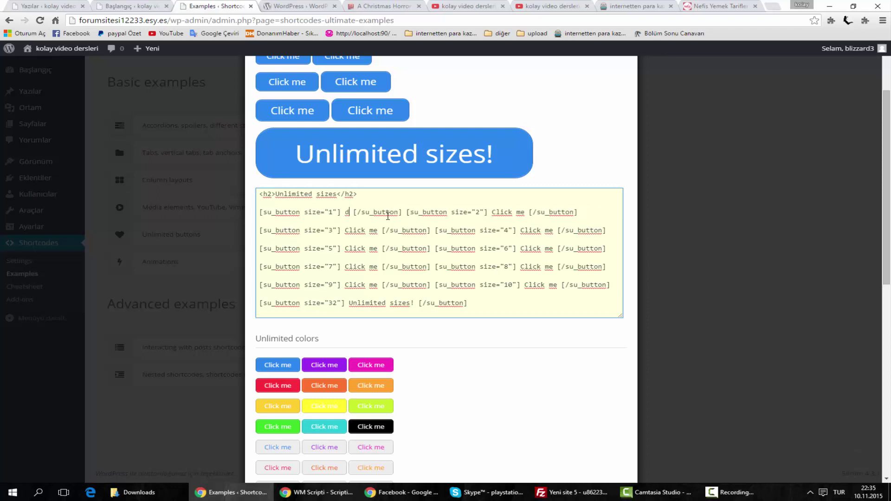
text(in)
key(BackSpace)
key(BackSpace)
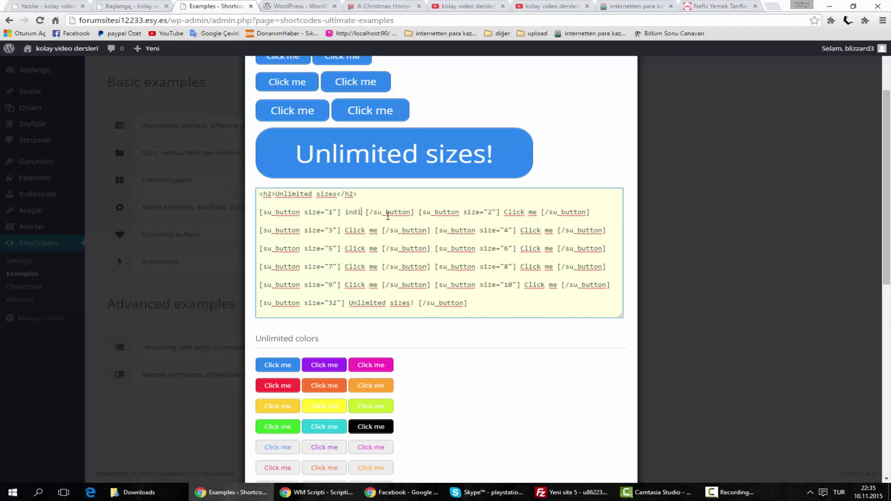
text(film indir)
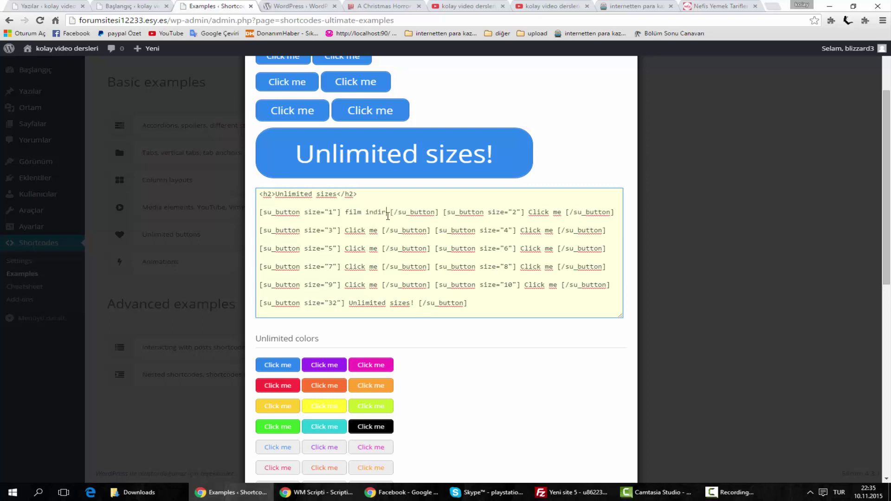
Step: Set the size 1 button's label in the Unlimited sizes code to "program indir" and highlight it
key(BackSpace)
key(BackSpace)
key(BackSpace)
key(BackSpace)
key(BackSpace)
key(BackSpace)
key(BackSpace)
key(BackSpace)
key(BackSpace)
key(BackSpace)
text(pr)
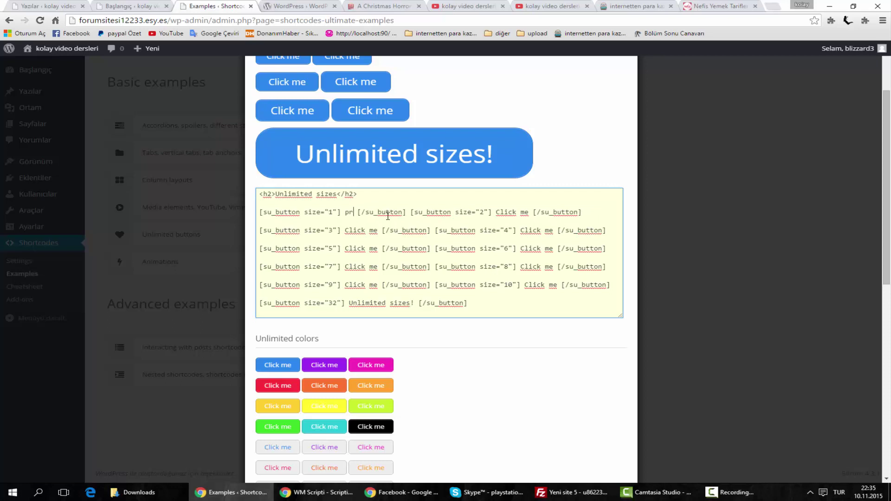
text(ogram indir)
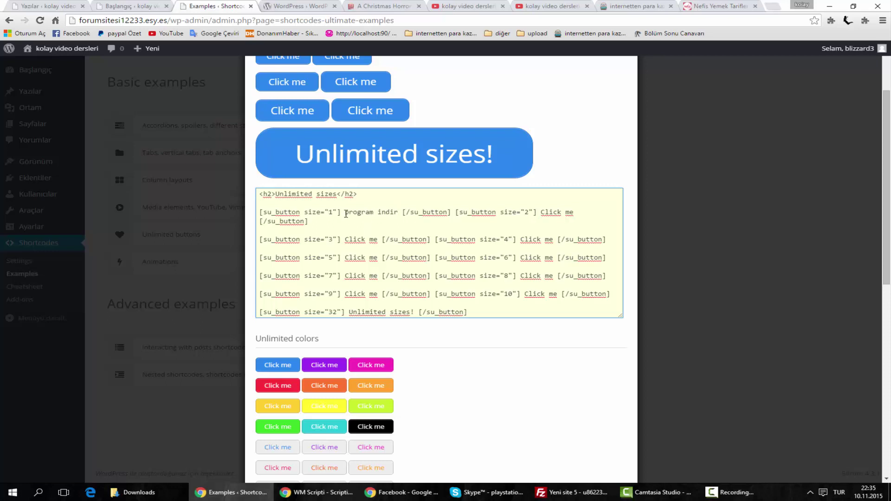
drag(365, 212, 395, 215)
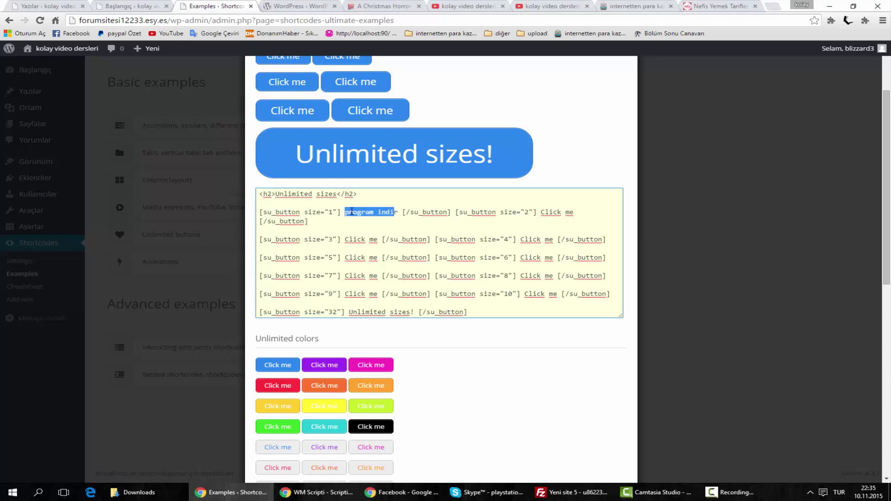
Step: Examine the button samples for sizes, colors, background styles, border radius and built-in icons
scroll(324, 177, up, 2)
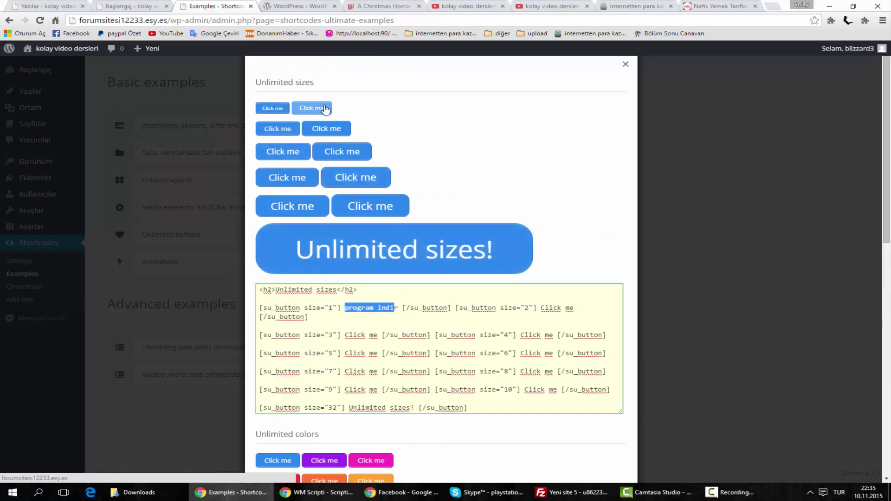
scroll(325, 268, down, 5)
scroll(334, 260, down, 4)
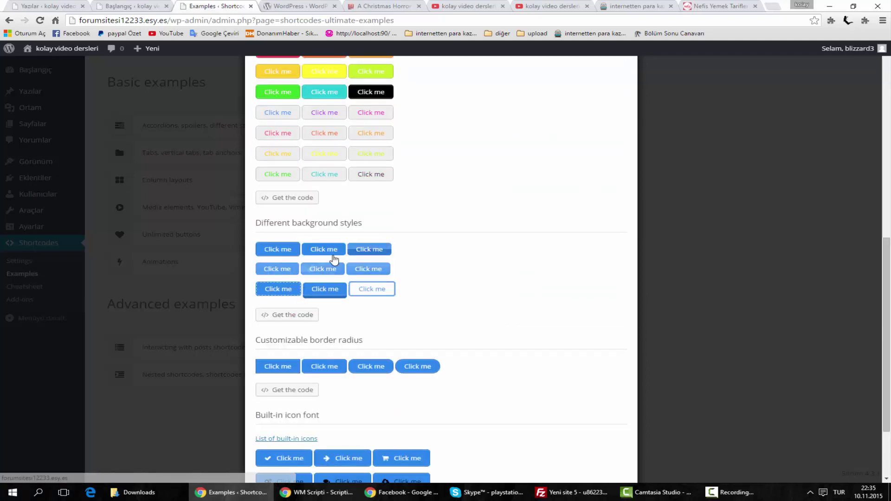
scroll(390, 197, down, 1)
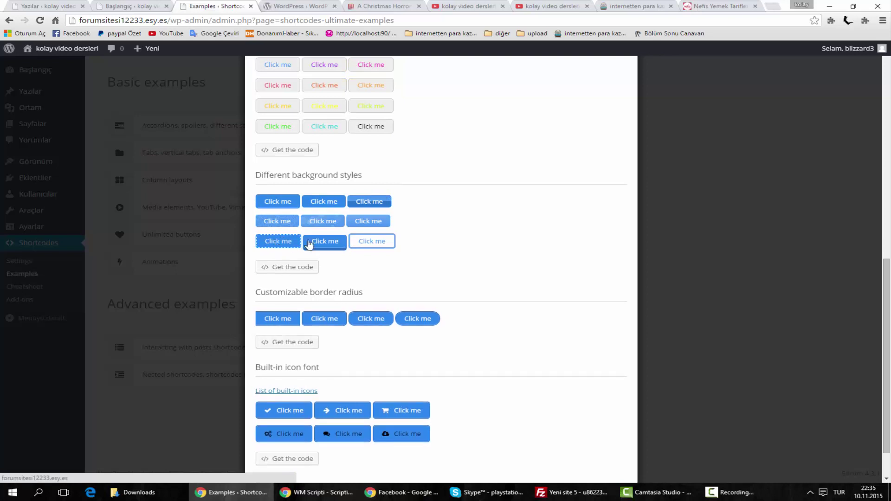
scroll(285, 269, down, 1)
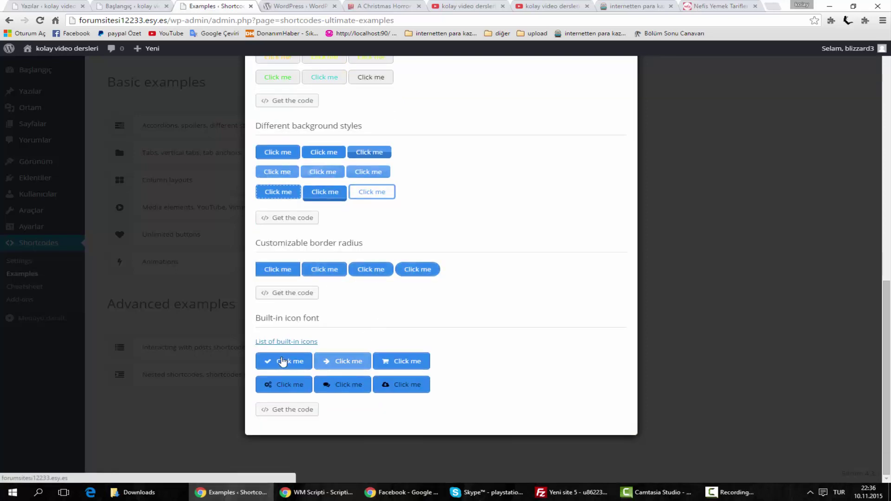
scroll(298, 308, up, 2)
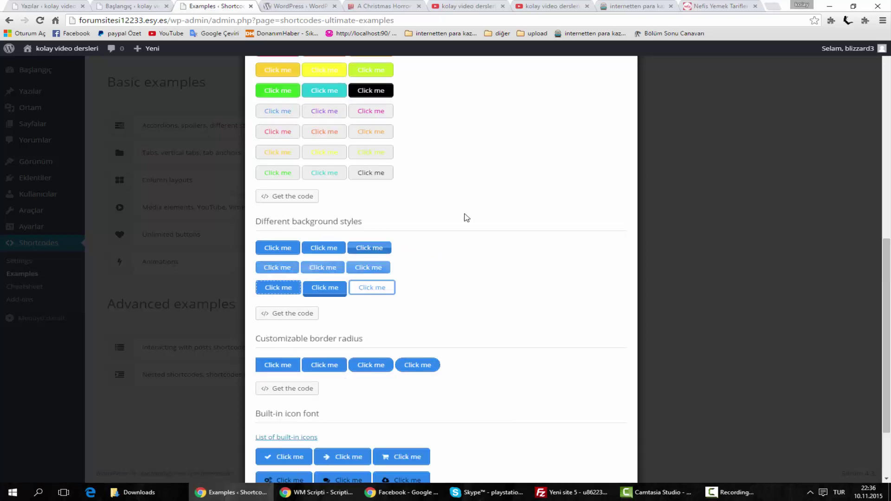
Step: Close the Unlimited buttons example and open the Animations example
click(692, 253)
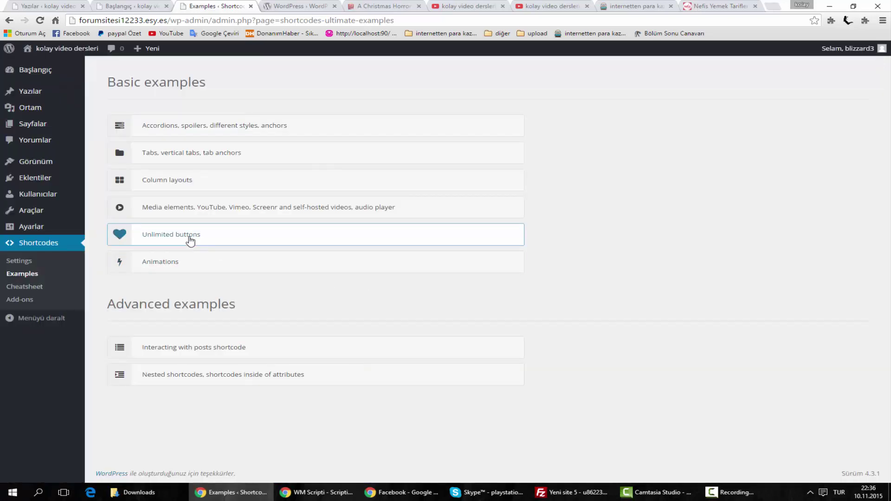
click(163, 262)
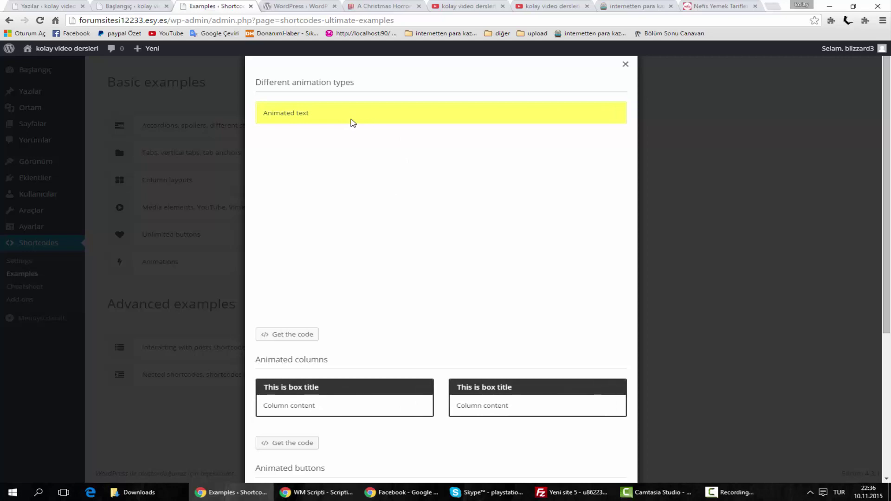
Step: Reveal the shortcode code for the different animation types and highlight its lines
click(291, 335)
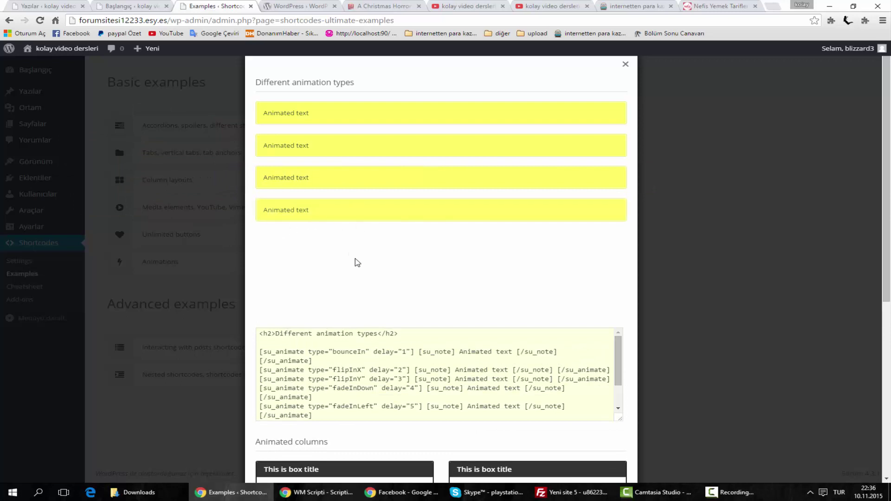
scroll(357, 262, down, 1)
drag(262, 288, 410, 373)
click(397, 366)
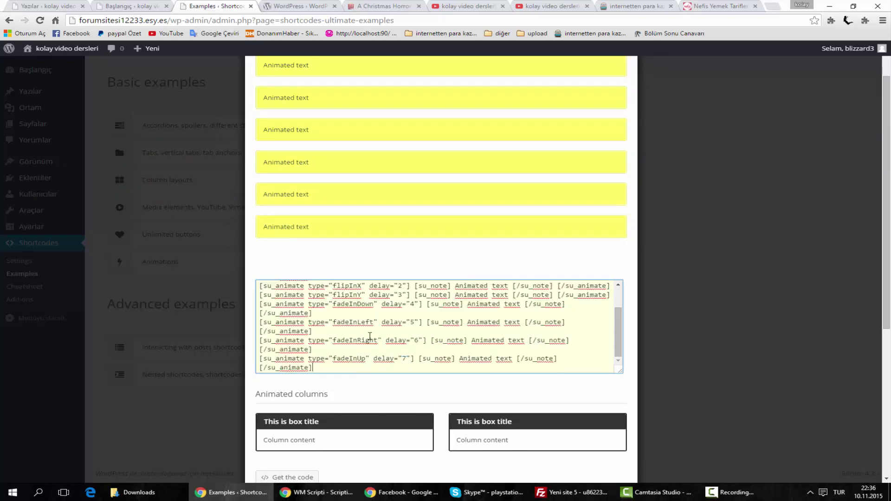
Step: Review the animated columns and buttons, switch between the animated tabs, and close the Animations example
scroll(373, 348, down, 3)
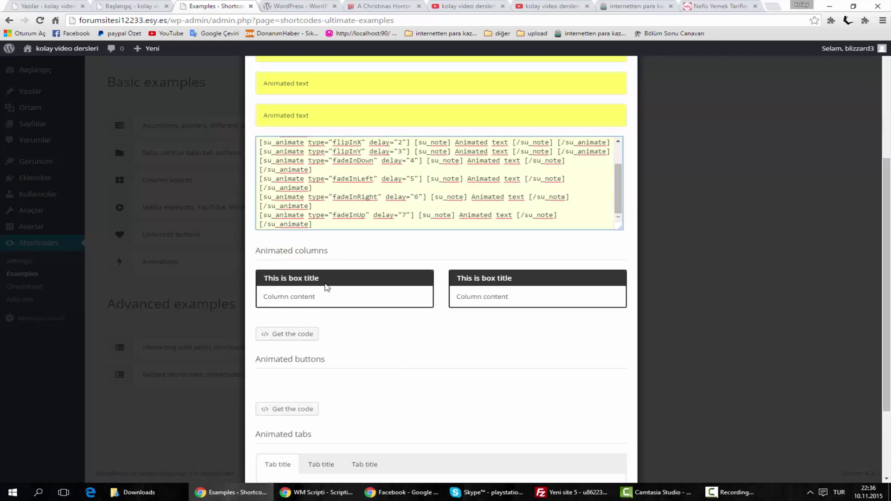
scroll(388, 309, down, 2)
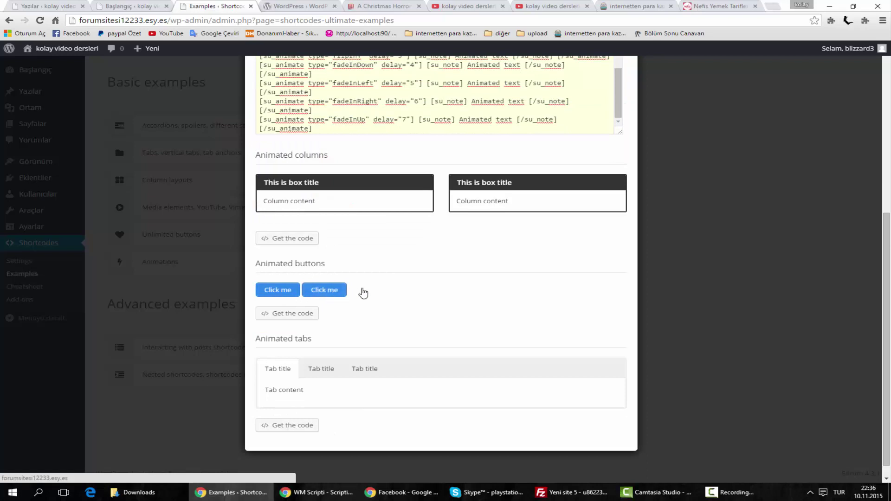
click(318, 377)
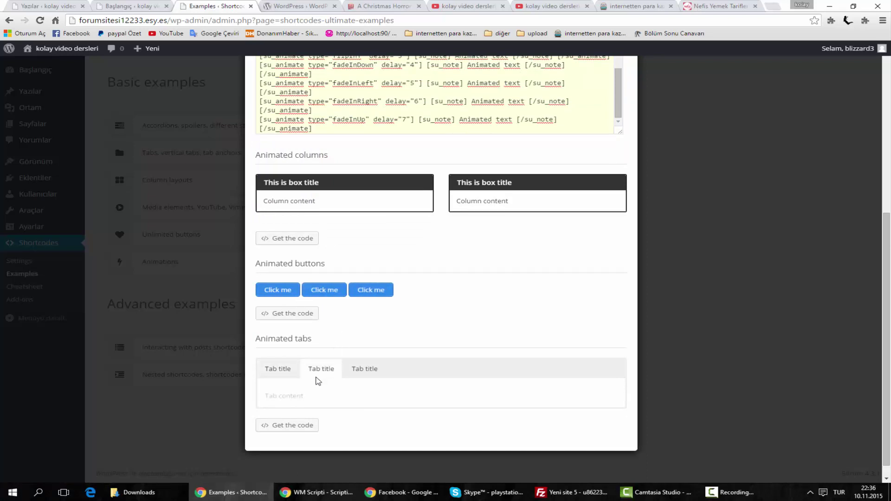
click(274, 376)
drag(315, 376, 320, 373)
click(381, 375)
click(677, 128)
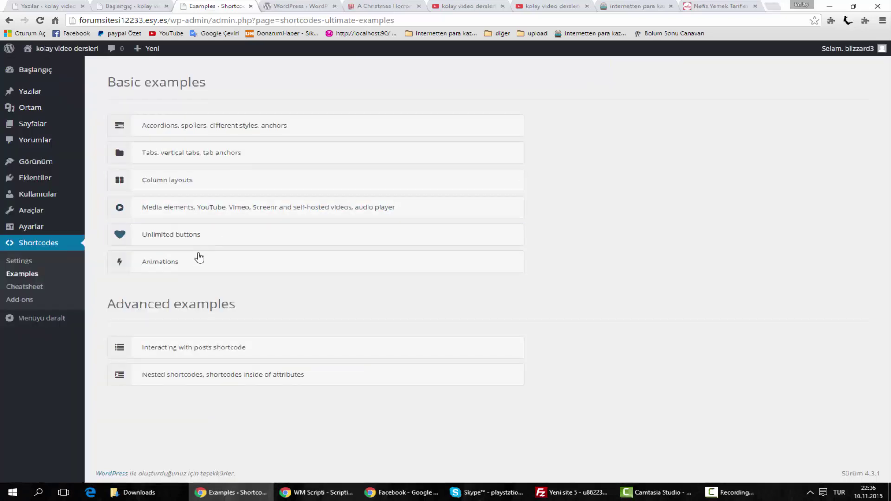
Step: Glance at the Unlimited buttons example again and view the recently uploaded media image from the posts shortcode example at full size
click(190, 237)
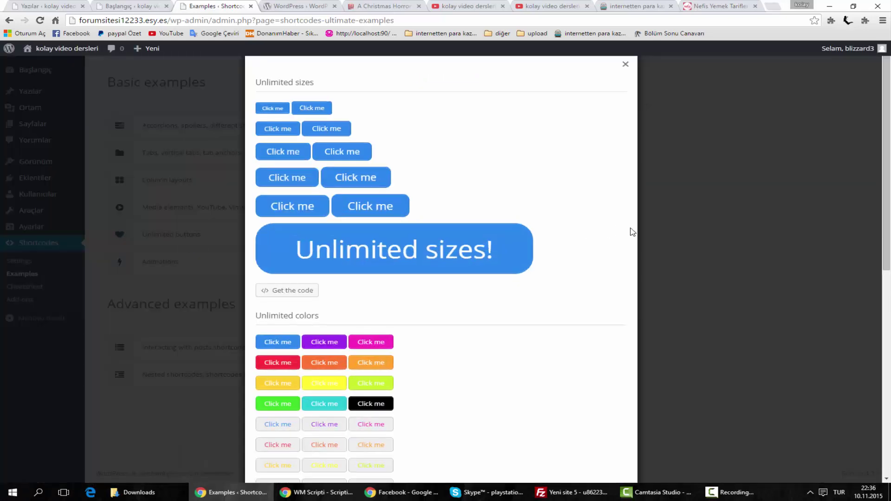
click(677, 241)
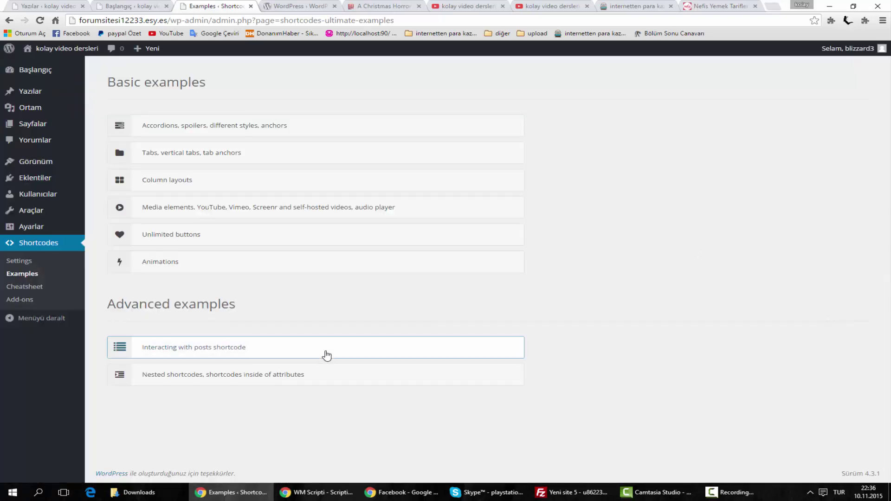
click(203, 352)
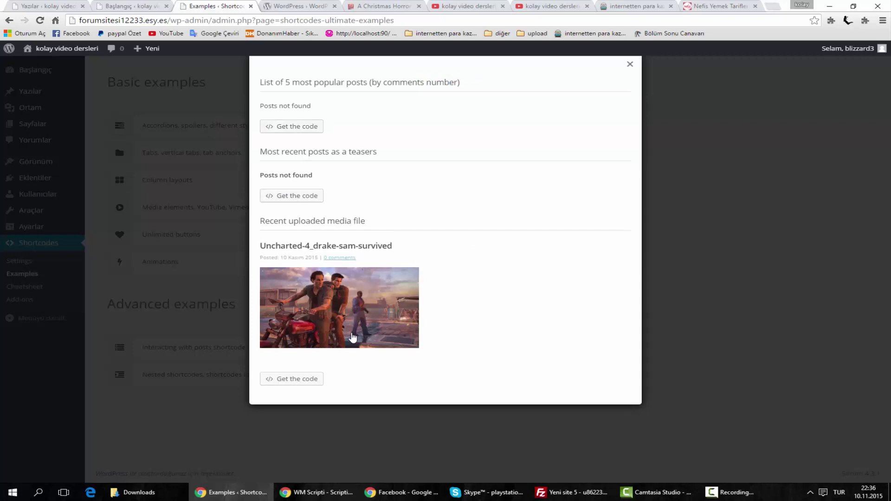
click(319, 292)
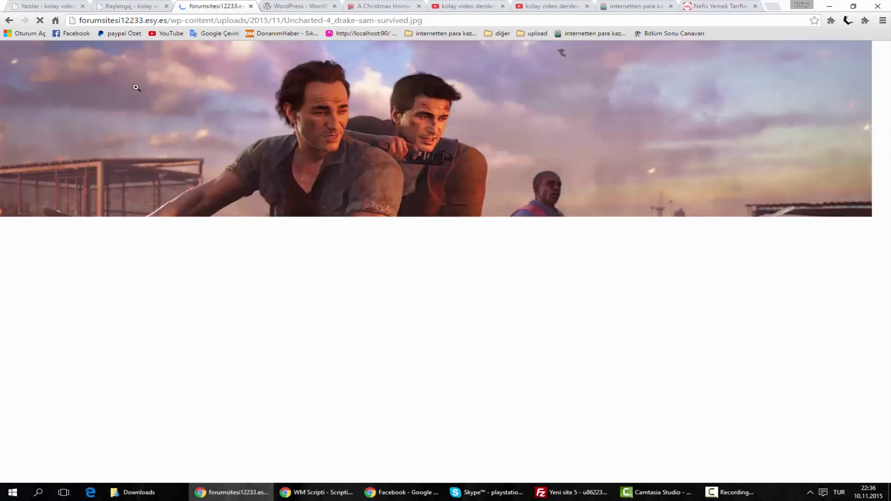
click(9, 21)
click(187, 381)
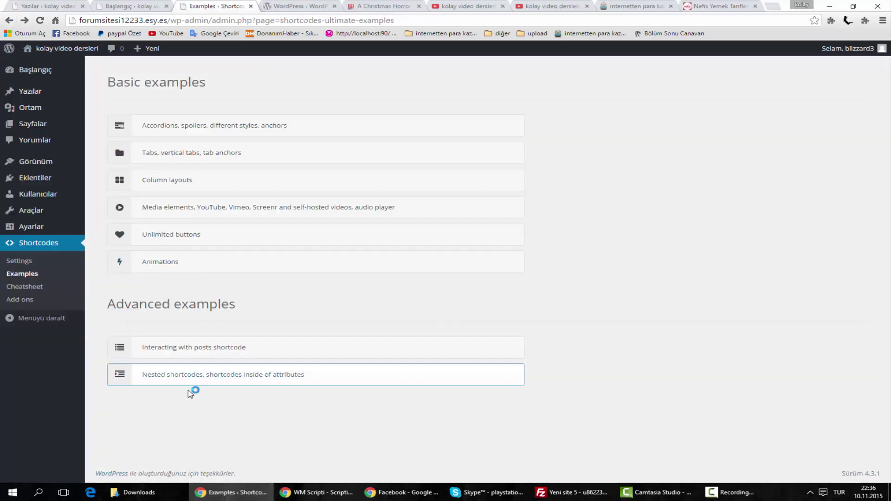
Step: Reopen the posts shortcode example, reveal and highlight the code for the most recent posts as teasers, and close it
click(167, 356)
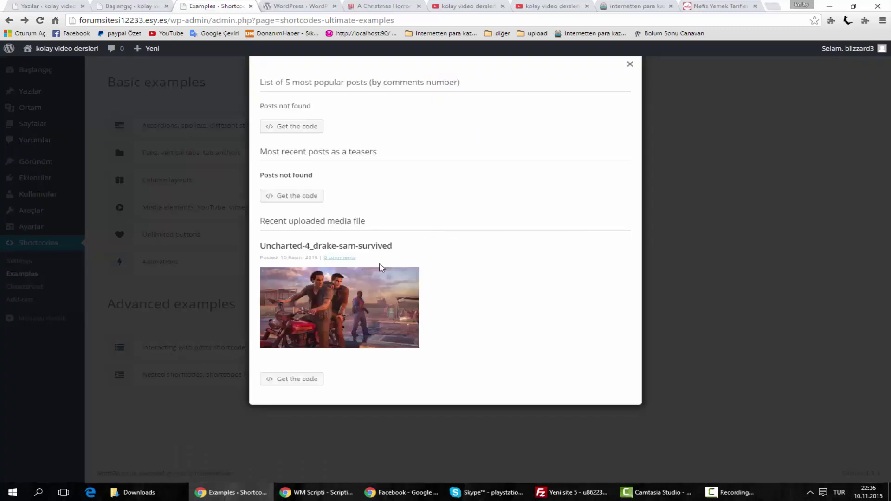
click(286, 196)
drag(259, 193, 499, 241)
click(590, 155)
click(625, 68)
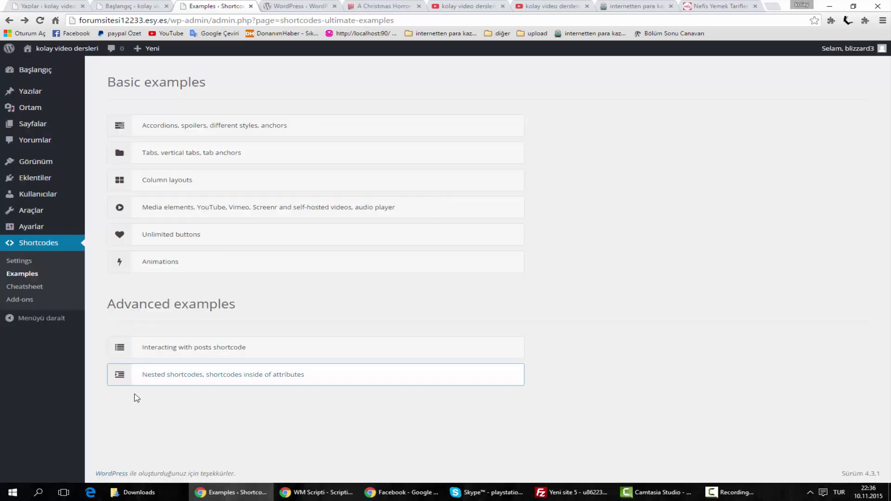
Step: Open the Nested shortcodes example, expand all three spoilers in the basic box, and collapse the first two
click(155, 374)
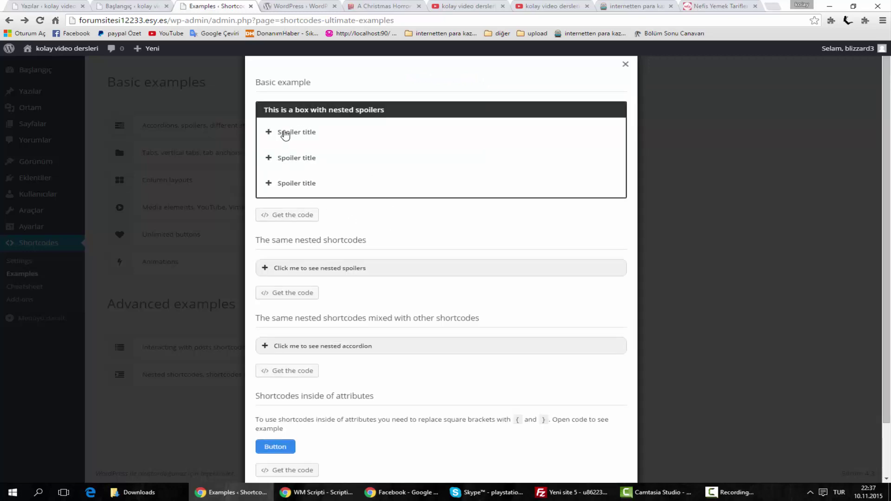
click(286, 133)
click(288, 181)
click(293, 226)
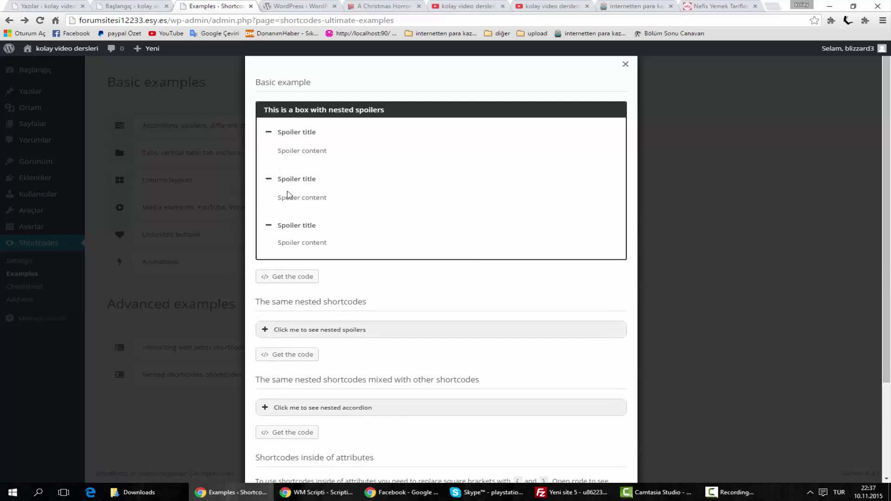
click(288, 132)
click(290, 160)
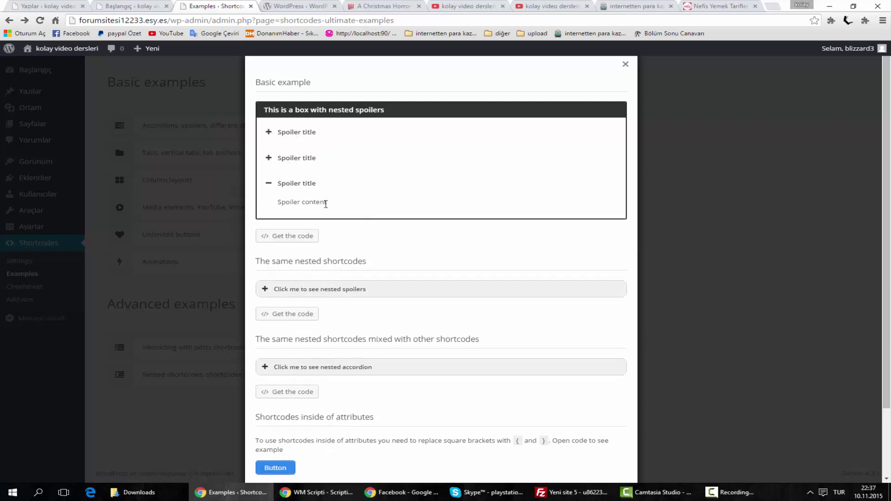
Step: Expand and collapse the nested spoilers sample, and expand the nested accordion sample below it
scroll(326, 204, down, 2)
click(318, 209)
click(335, 212)
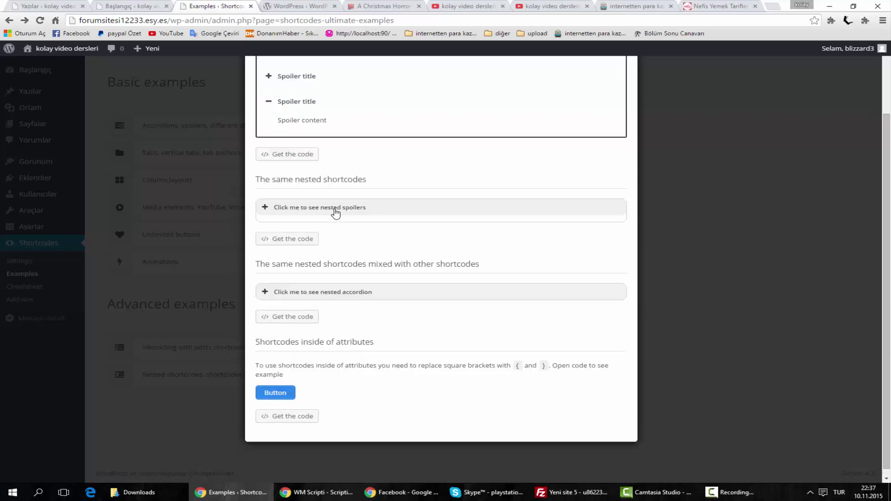
click(330, 290)
scroll(372, 312, down, 2)
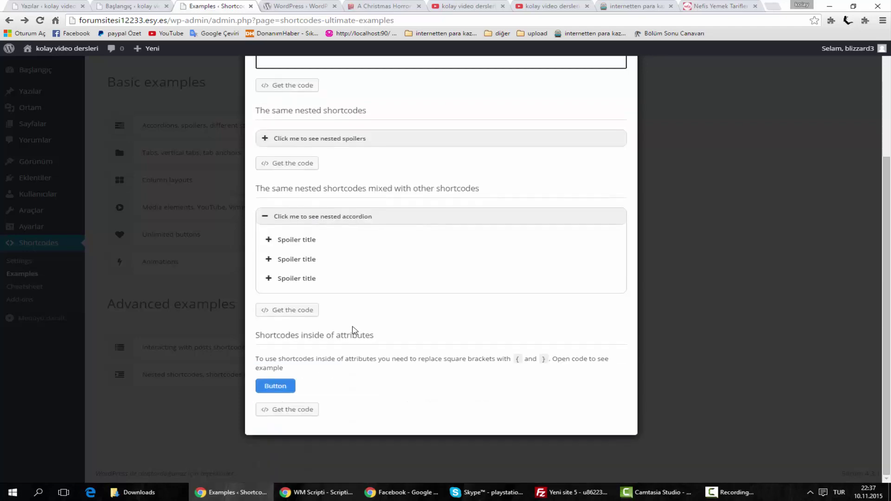
Step: Try expanding and collapsing each spoiler in the nested accordion, and close the Nested shortcodes example
click(294, 240)
click(294, 239)
click(287, 260)
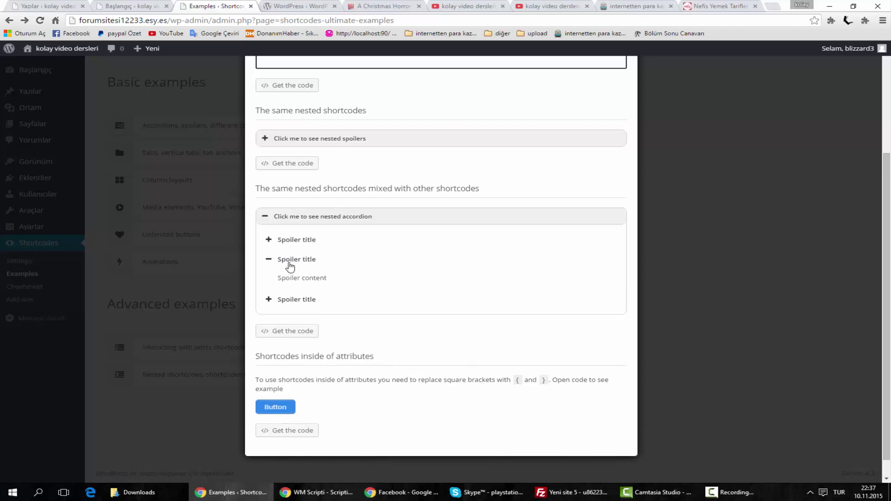
click(289, 261)
click(294, 278)
click(293, 279)
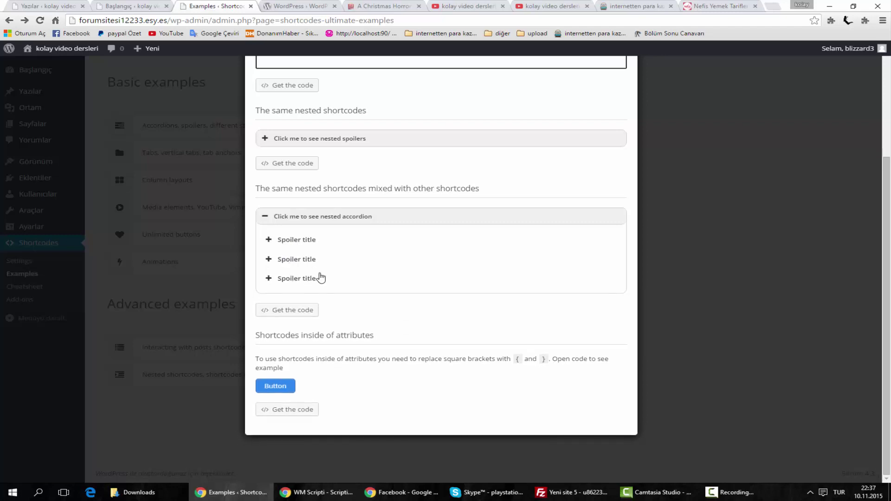
click(291, 281)
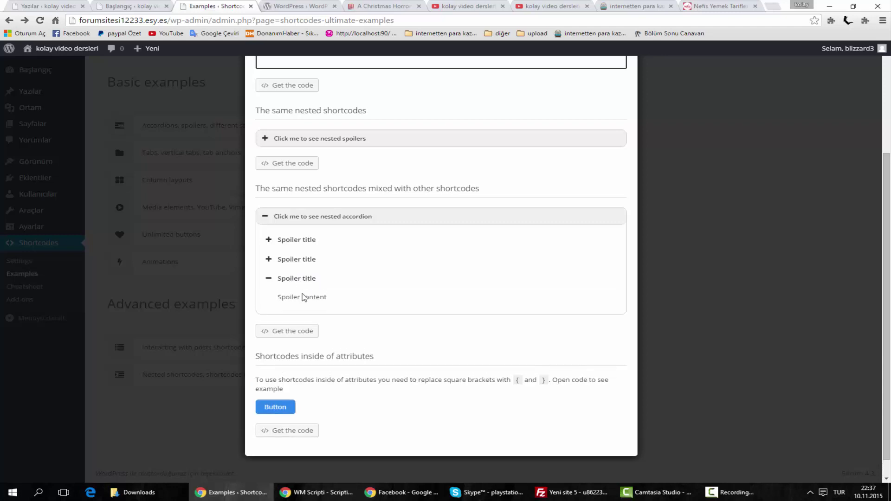
click(351, 293)
click(220, 312)
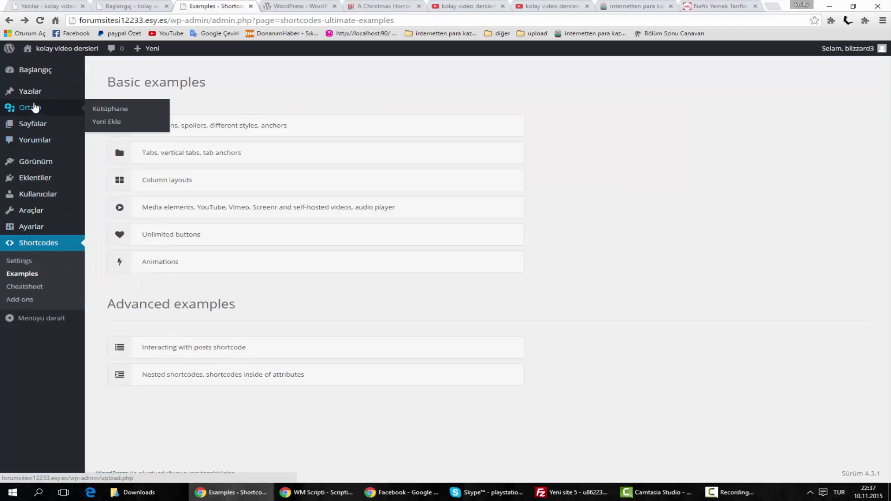
Step: Start a new post and look through the list of shortcodes that can be inserted, closing it without choosing one
mouse_move(25, 96)
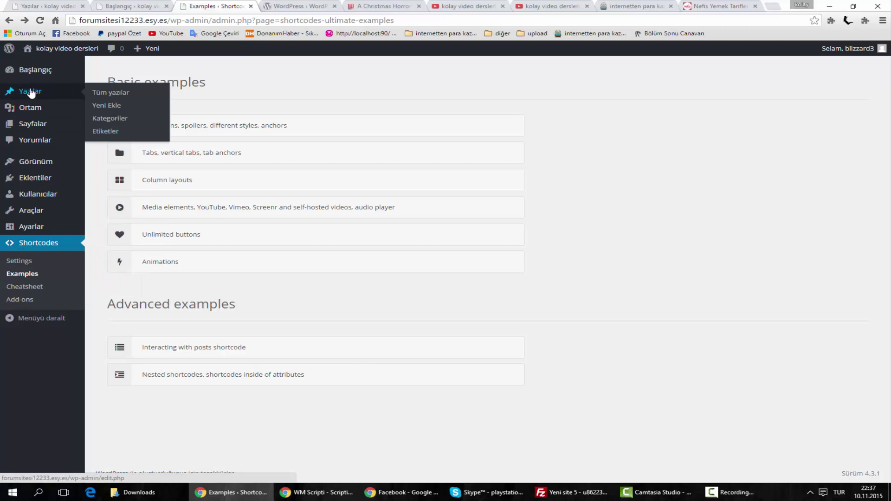
click(102, 106)
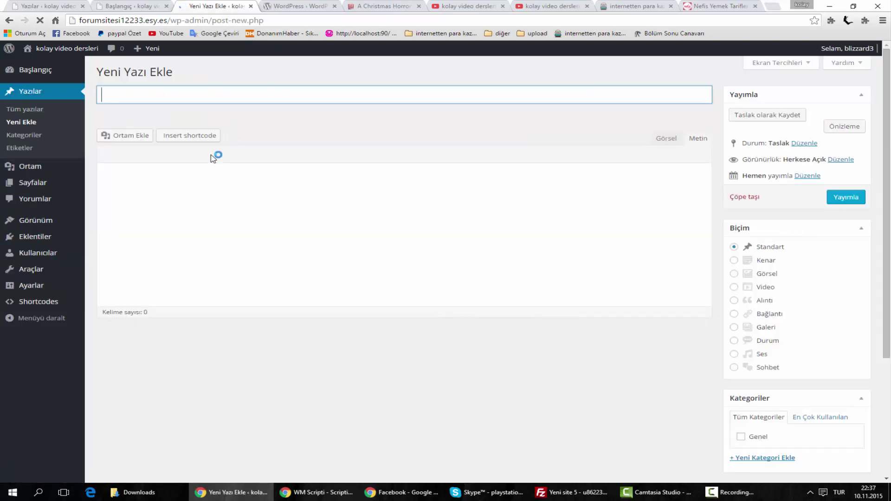
click(201, 97)
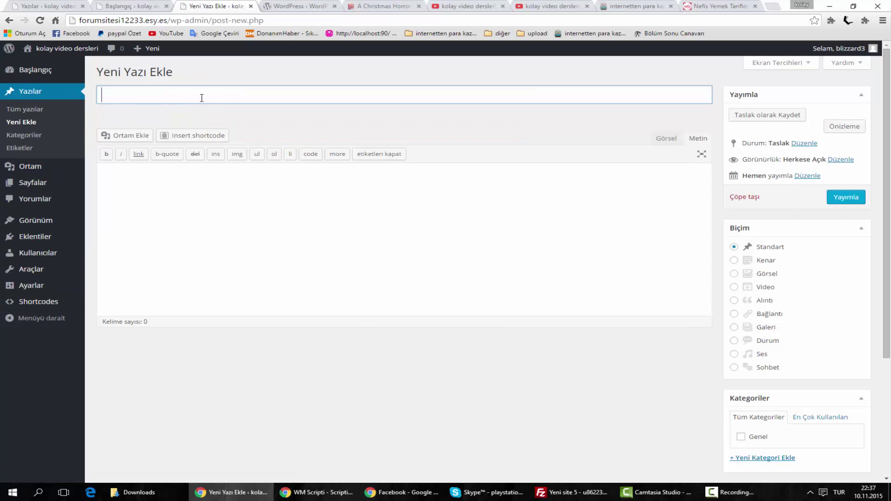
click(199, 136)
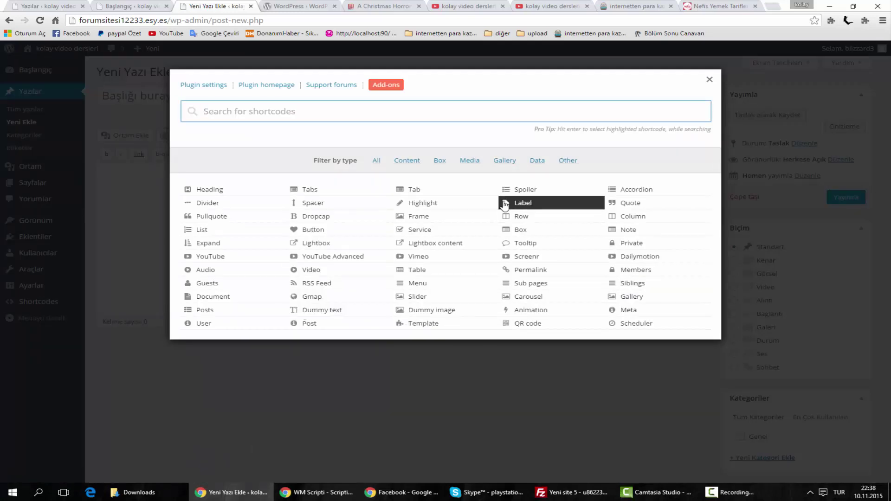
click(710, 80)
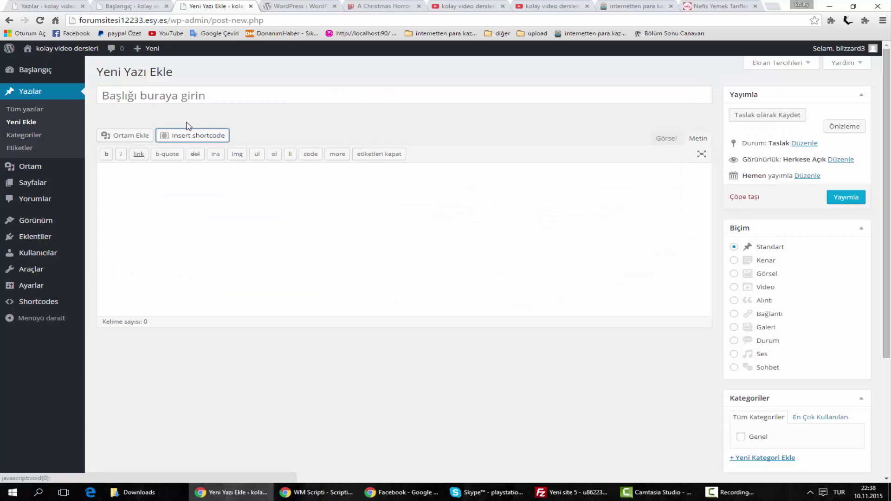
Step: Title the post "kolay video dersleri deneme" and enter "bu bir deneme yazısıdır" as its body text
click(210, 96)
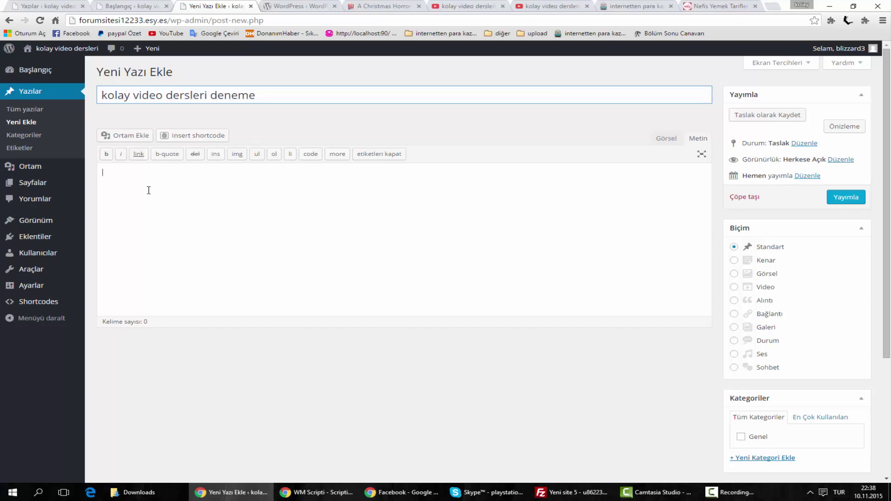
click(165, 199)
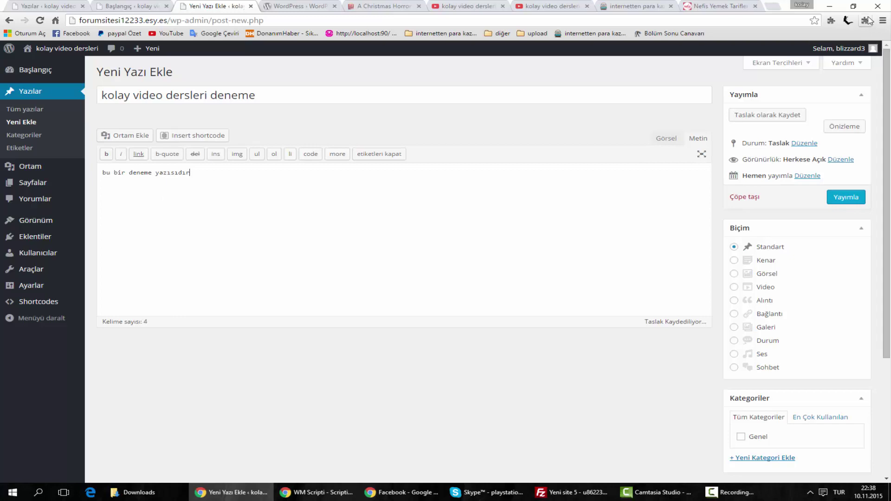
Step: Enlarge the page by three zoom levels and extend the post's body text with "kolay video dersleri calısma shortcodes"
click(882, 22)
click(850, 111)
click(851, 111)
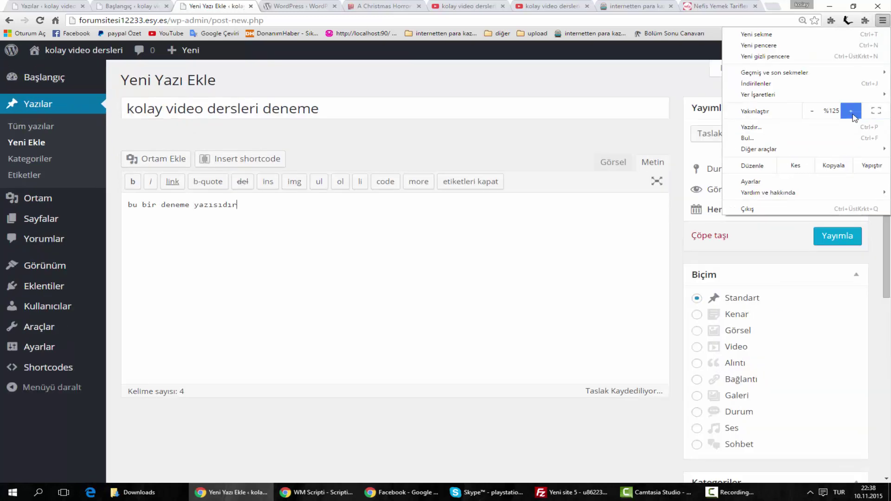
click(850, 111)
click(480, 276)
scroll(374, 237, down, 1)
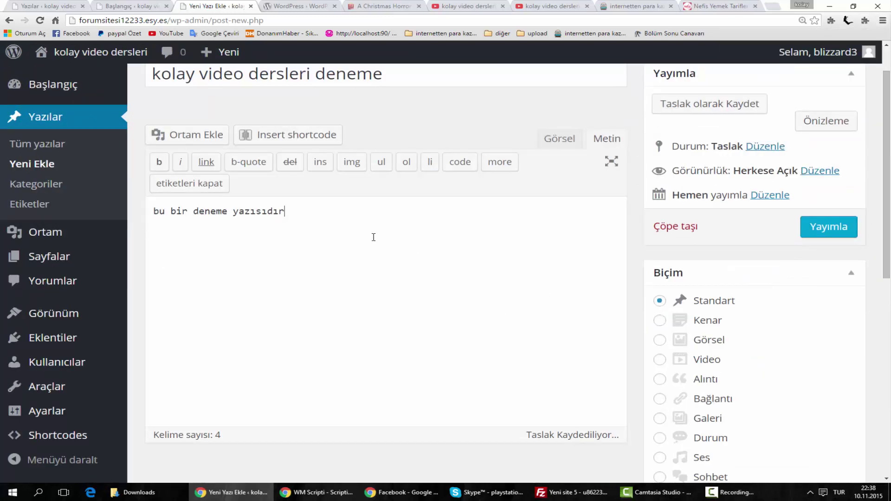
scroll(364, 228, down, 1)
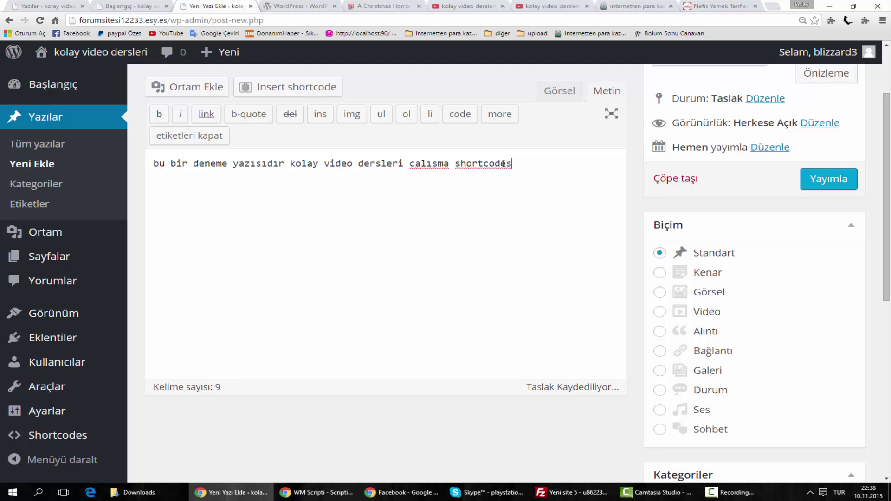
Step: Copy the whole body sentence and paste it repeatedly after itself to fill the post with sample text
drag(503, 163, 142, 173)
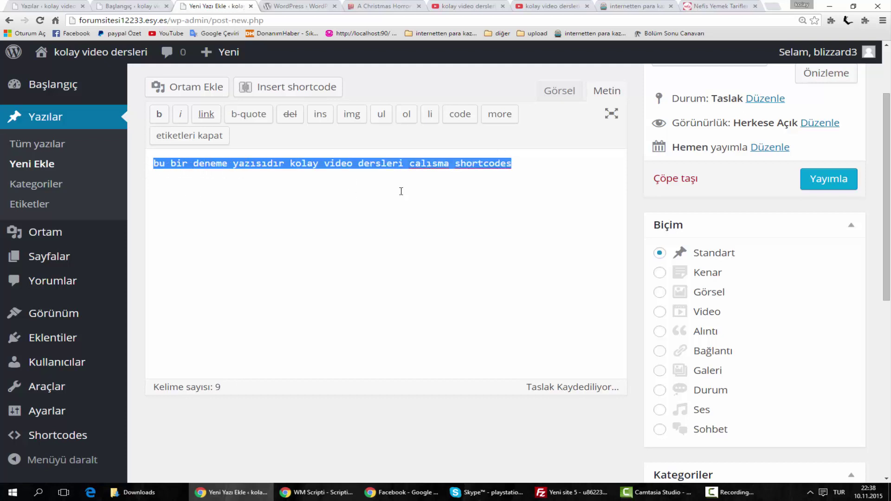
click(545, 160)
key(ctrl+v)
key(ctrl+v)
key(ctrl+v)
key(ctrl+v)
key(ctrl+v)
key(ctrl+v)
key(ctrl+v)
key(ctrl+v)
key(ctrl+v)
key(ctrl+v)
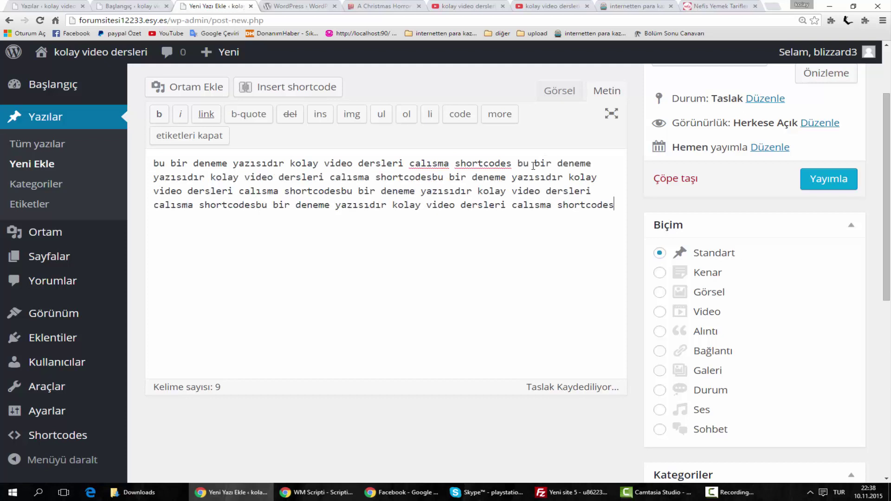
key(ctrl+v)
key(ctrl+v)
key(ctrl+v)
key(ctrl+v)
key(ctrl+v)
key(ctrl+v)
key(ctrl+v)
key(ctrl+v)
key(ctrl+v)
key(ctrl+v)
key(ctrl+v)
key(ctrl+v)
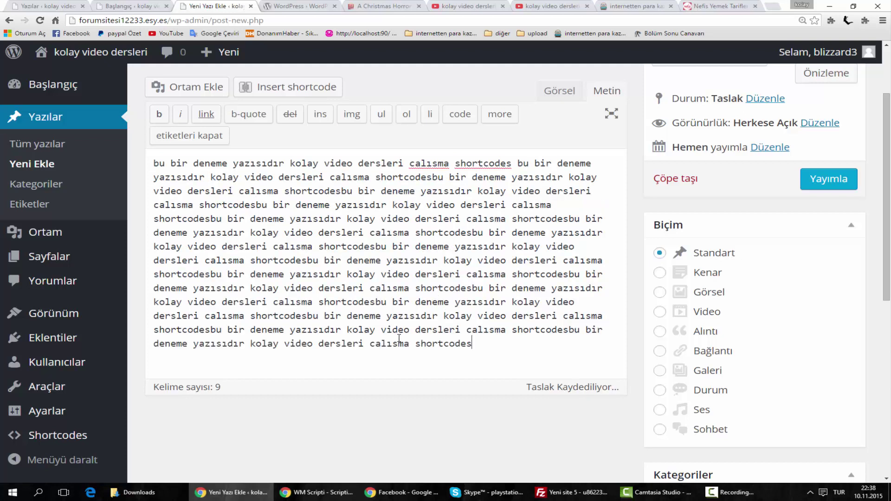
Step: Publish the sample post and return to its editing page
click(820, 179)
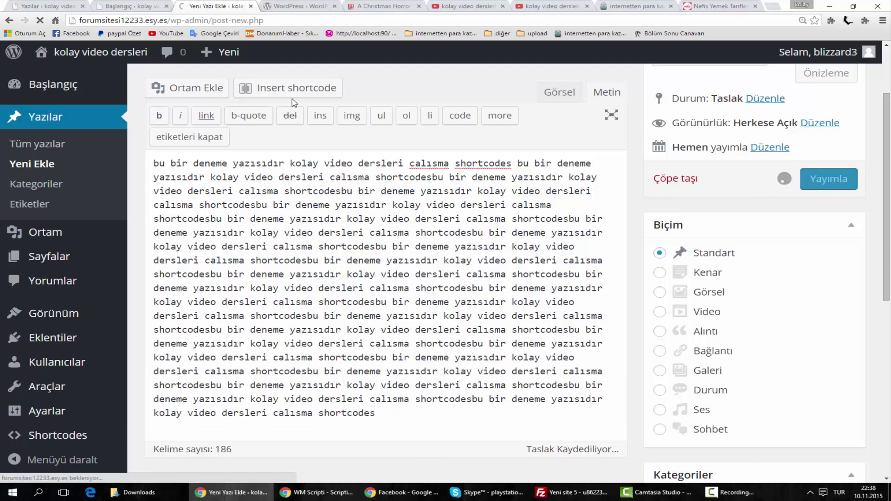
click(129, 6)
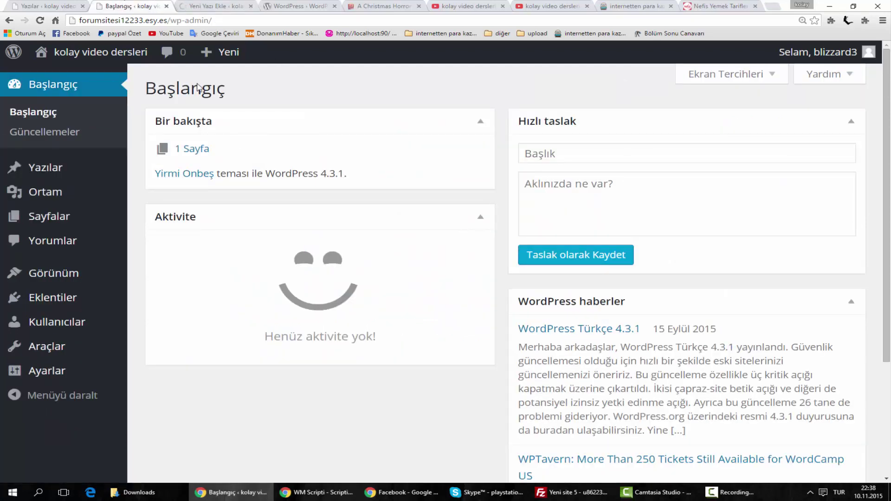
click(46, 6)
click(214, 6)
click(299, 6)
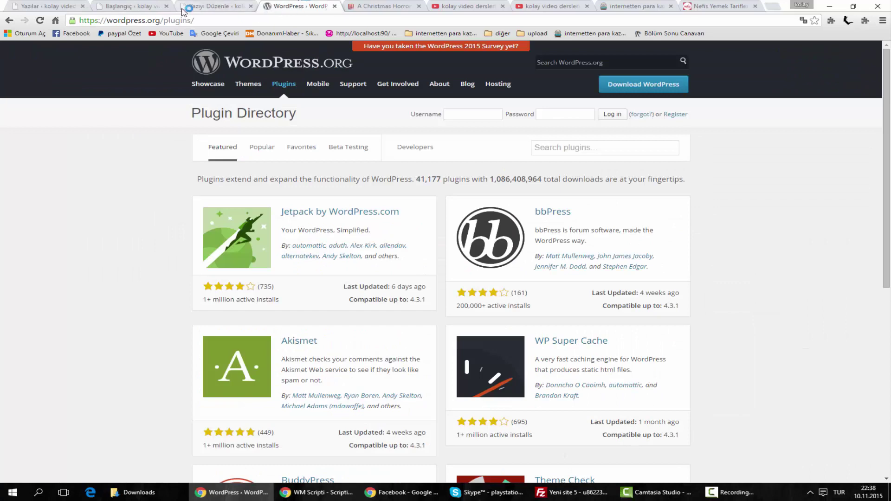
click(213, 6)
Step: Open the live site in a new tab and look over the published post on its home page
mouse_move(85, 59)
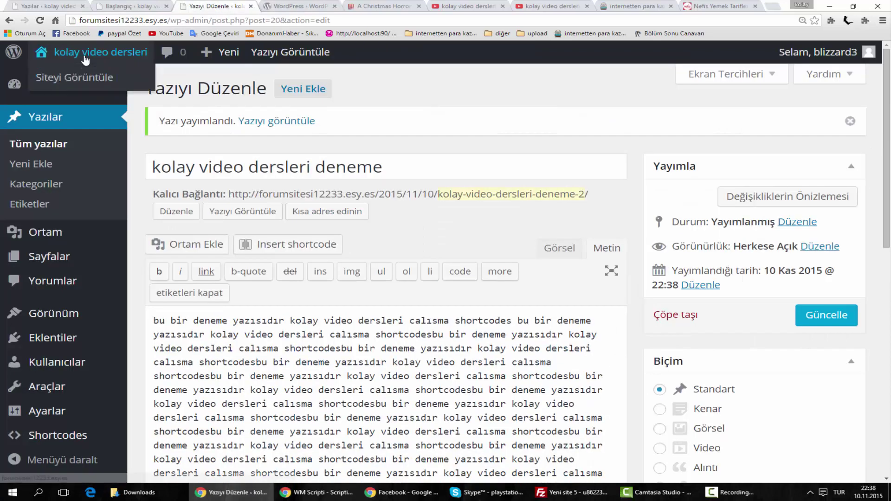
right_click(89, 80)
click(135, 86)
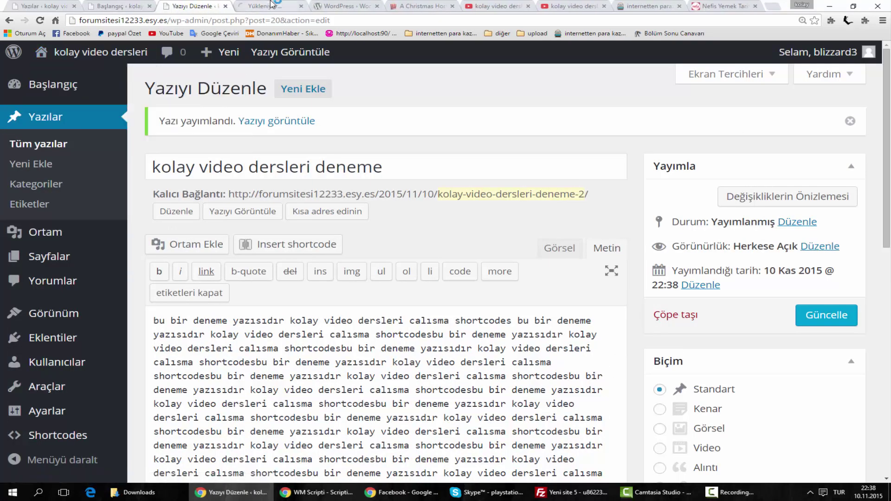
click(272, 6)
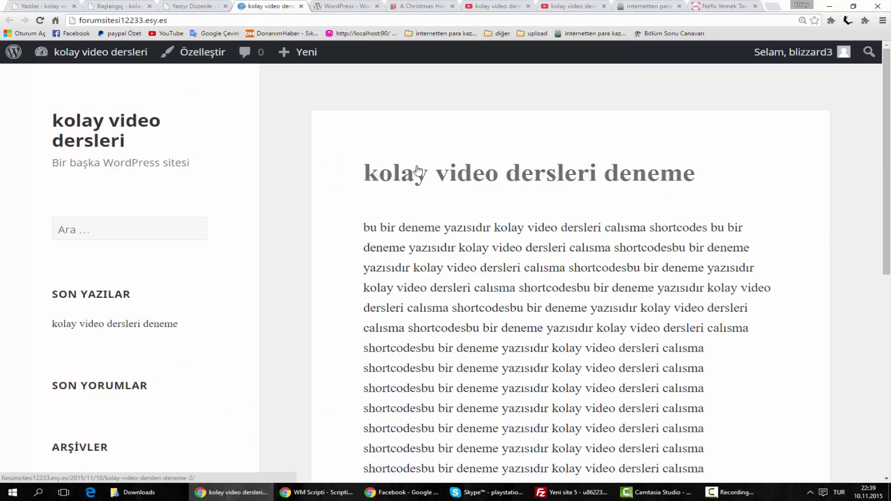
scroll(474, 219, down, 3)
scroll(474, 218, down, 5)
scroll(471, 216, up, 8)
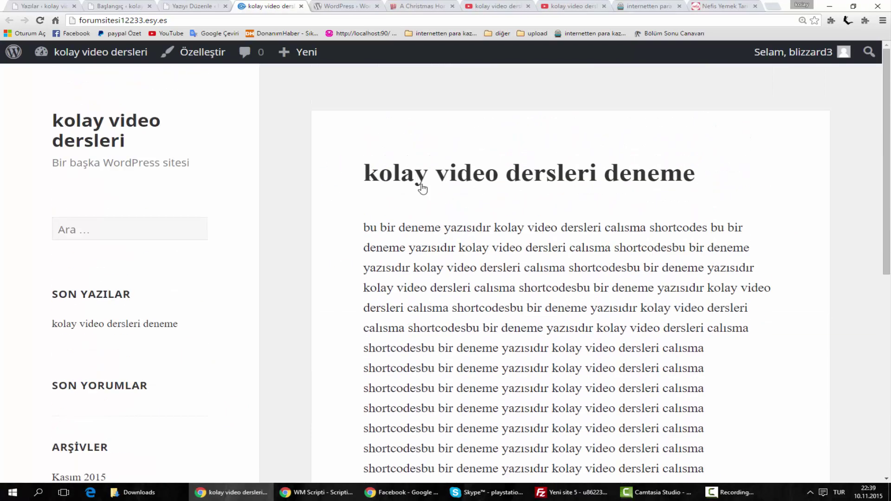
click(438, 180)
scroll(407, 223, down, 5)
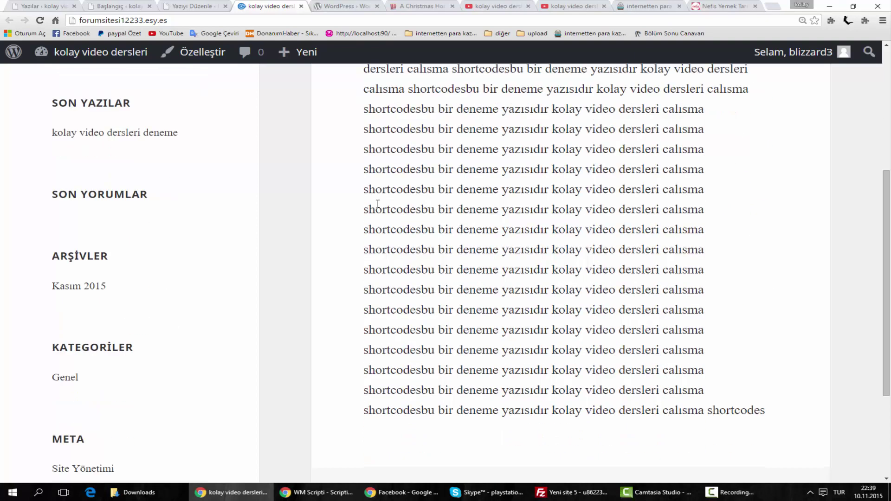
scroll(370, 240, up, 5)
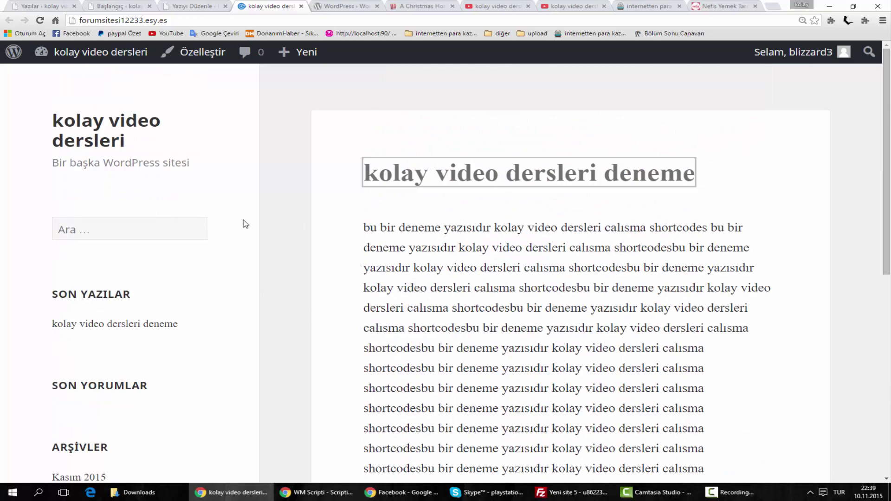
Step: Look over the A Christmas Horror Story page on the film site, from the video parts to the description and comment form
click(415, 4)
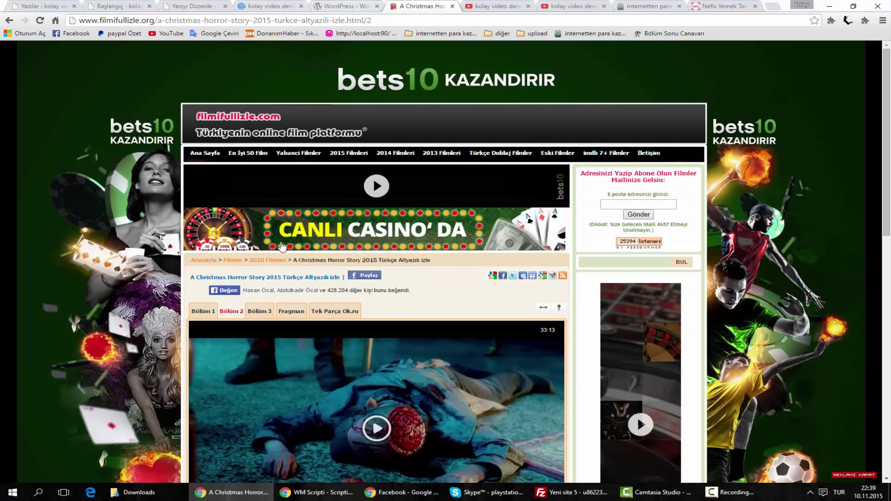
scroll(416, 331, down, 5)
scroll(398, 325, down, 3)
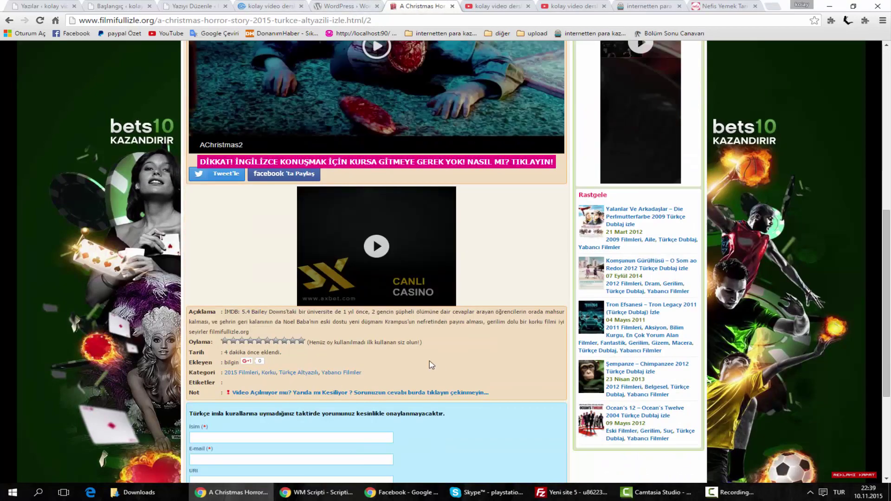
scroll(325, 278, up, 5)
scroll(225, 158, up, 3)
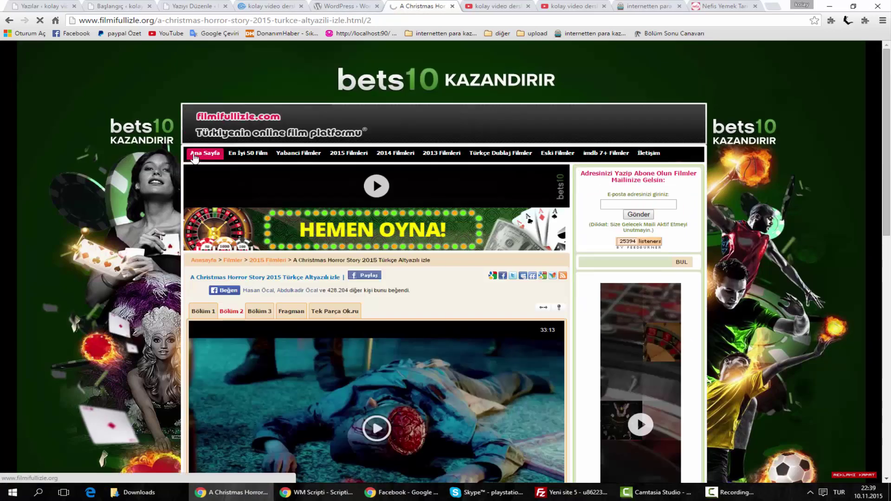
Step: Open the film site's home page and browse its film listings
click(204, 152)
scroll(232, 153, down, 3)
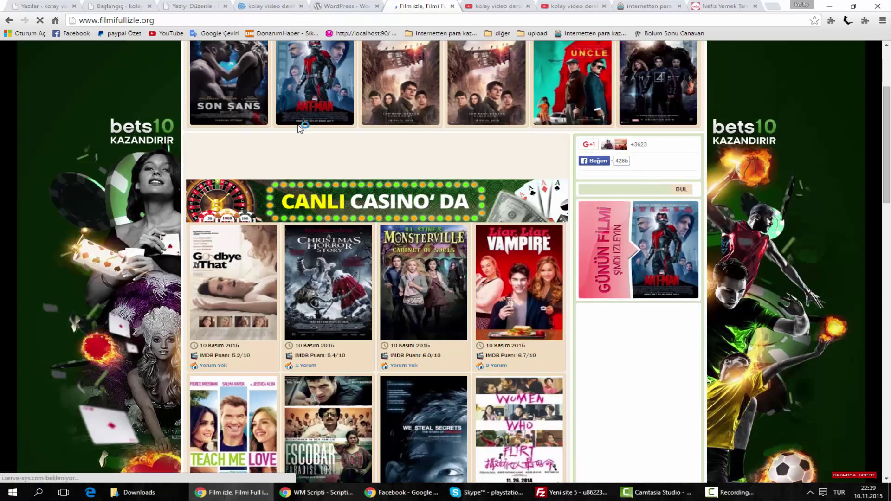
scroll(233, 164, up, 3)
scroll(278, 251, down, 3)
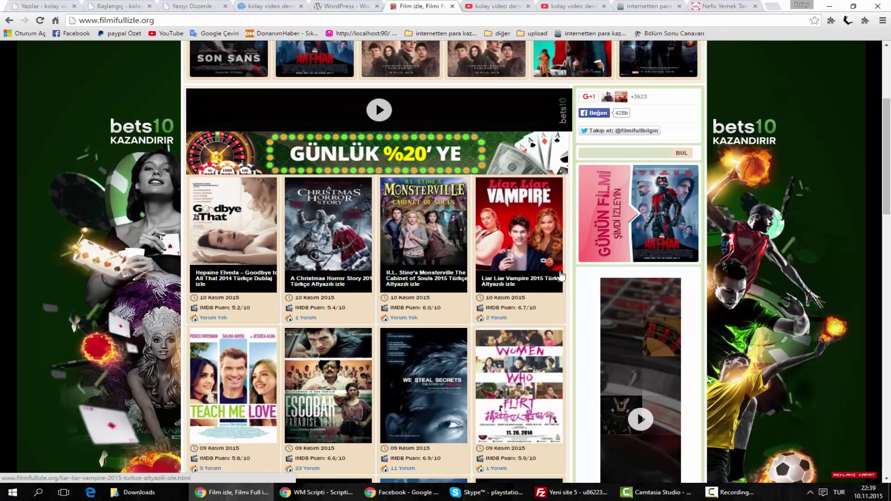
scroll(333, 337, down, 3)
scroll(333, 338, down, 3)
scroll(284, 167, up, 10)
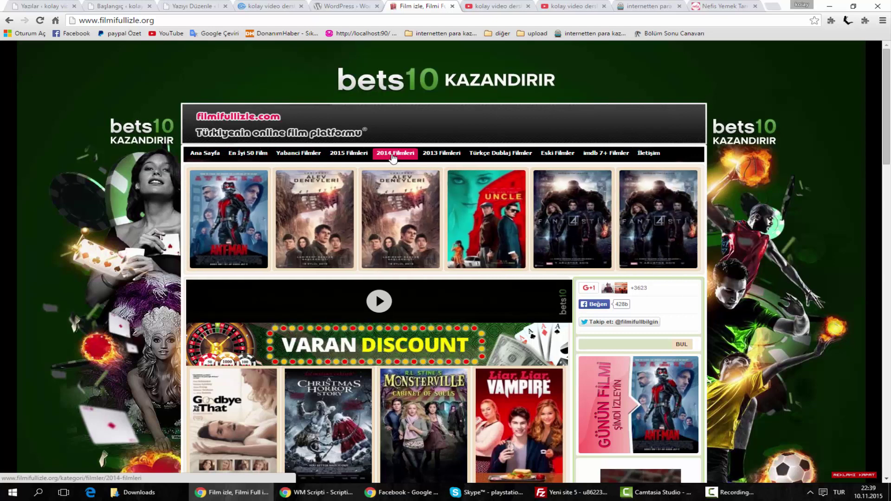
Step: Return to the post editor and add two empty lines above the body text, placing the cursor on the first one
key(ctrl+shift+Tab)
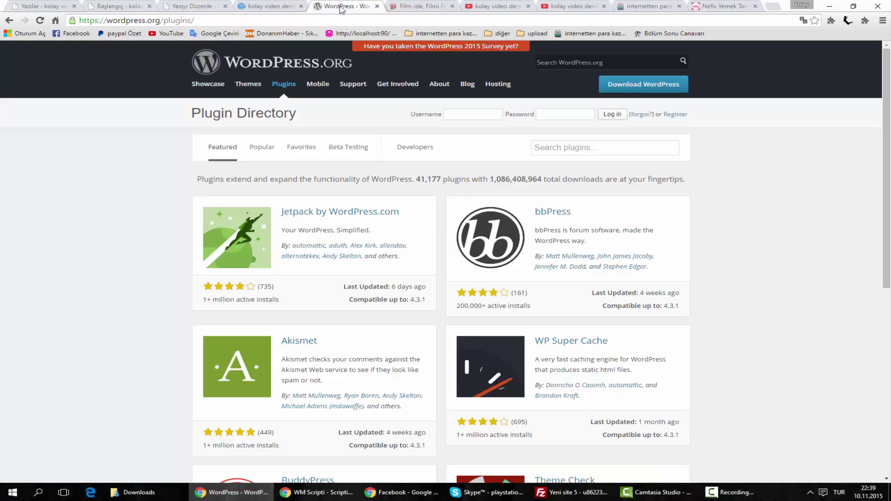
key(ctrl+shift+Tab)
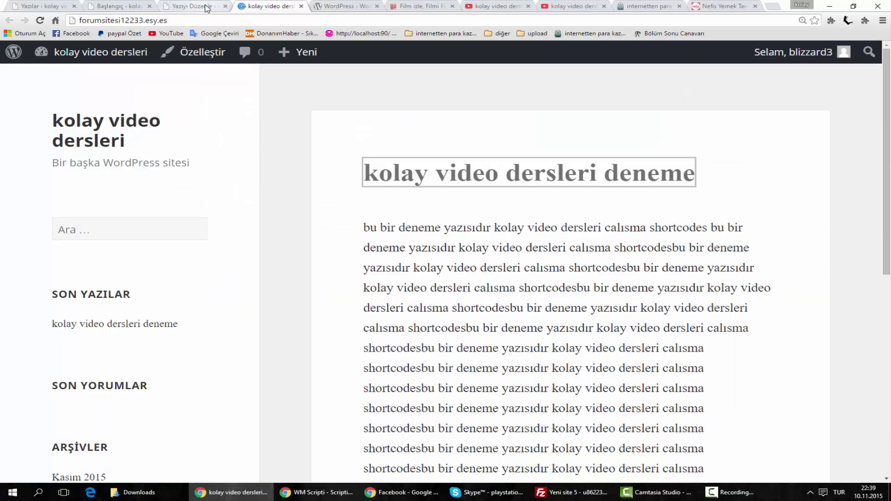
click(192, 6)
click(398, 165)
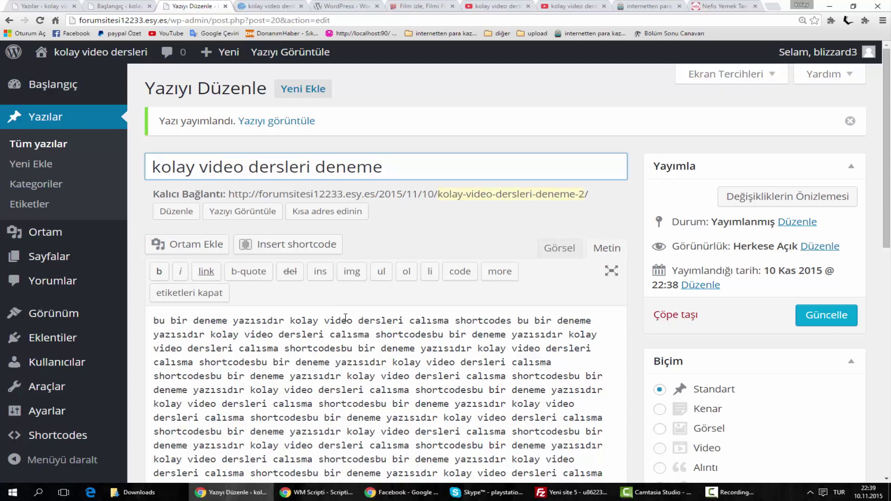
scroll(319, 251, down, 1)
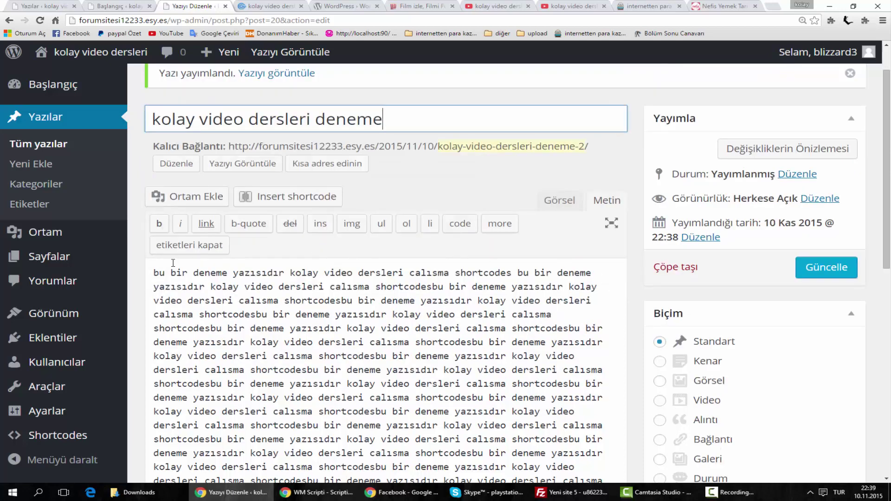
click(161, 276)
key(Return)
key(Return)
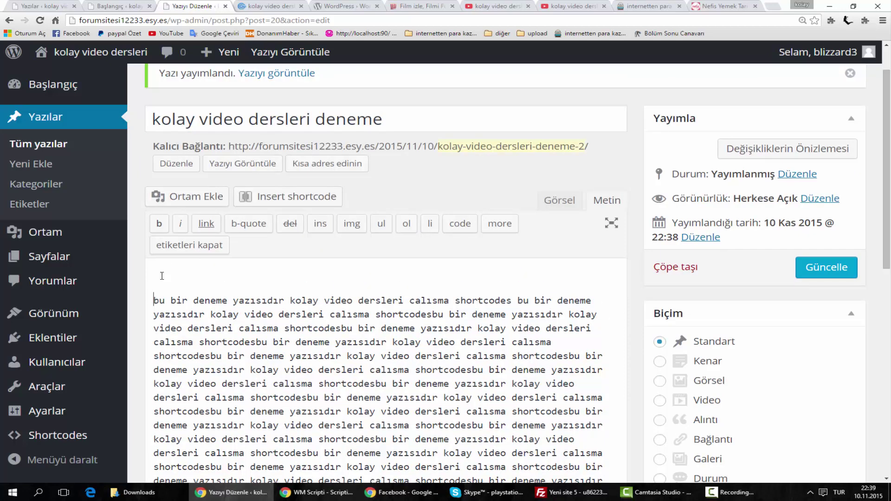
click(164, 276)
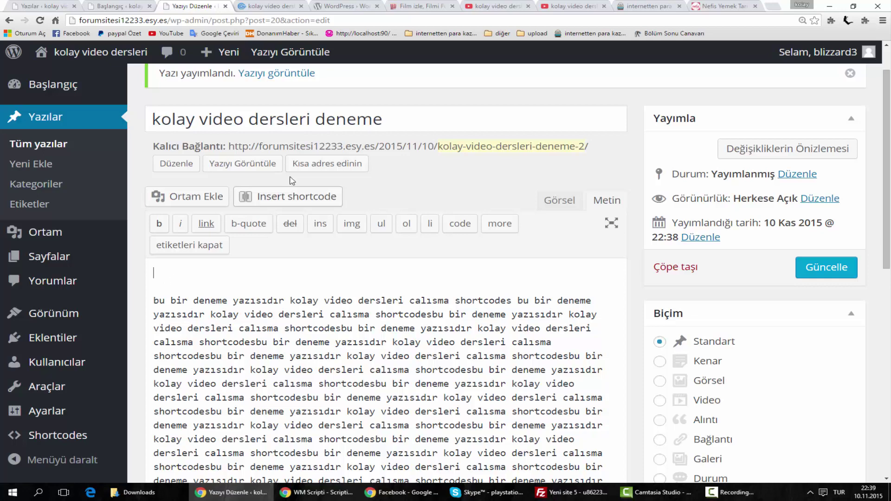
Step: Open the settings of the Button shortcode for insertion and select the whole address in its link
click(291, 201)
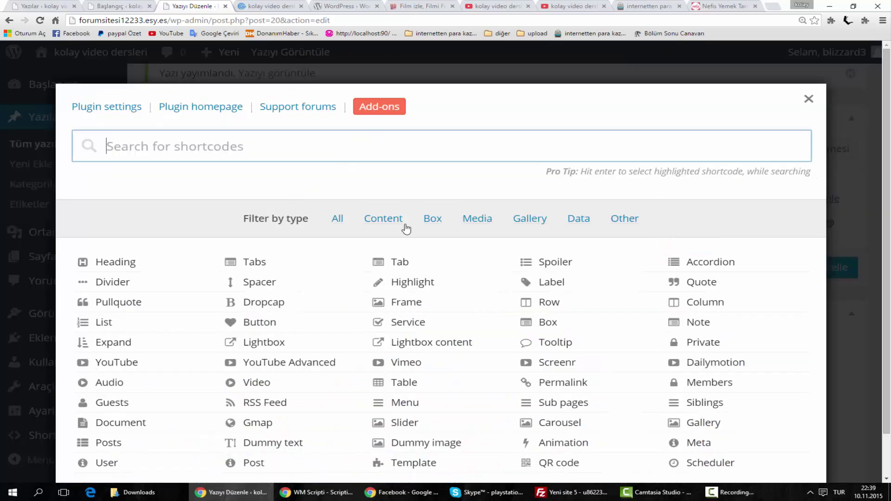
scroll(404, 260, down, 1)
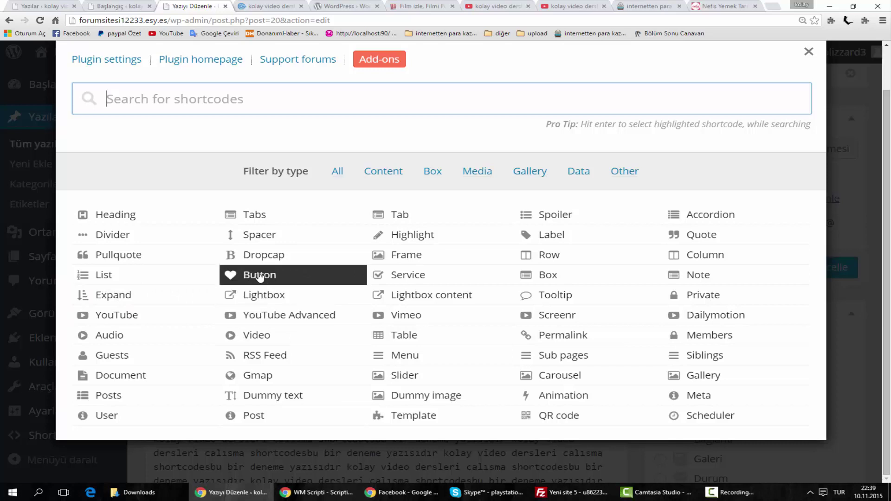
click(285, 278)
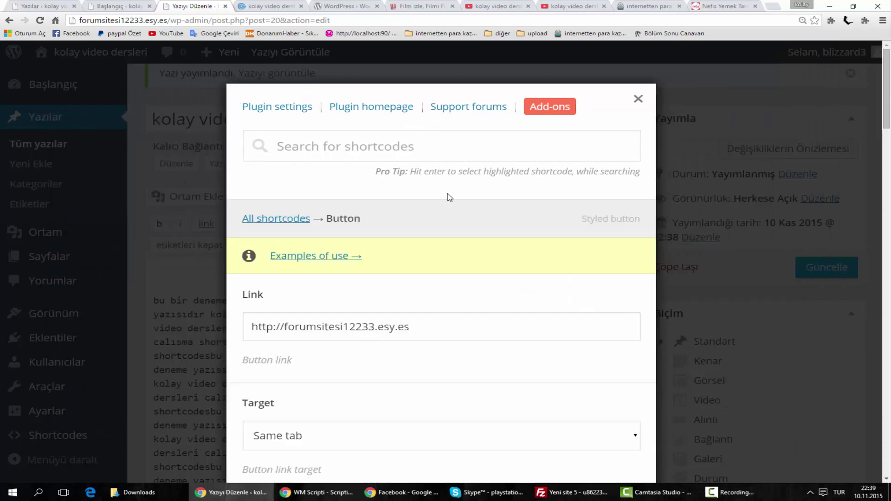
scroll(415, 213, down, 3)
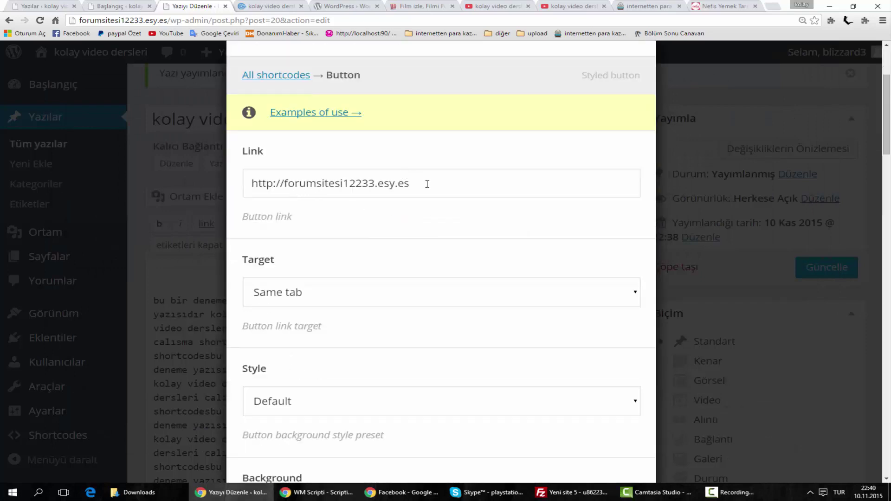
drag(427, 184, 250, 193)
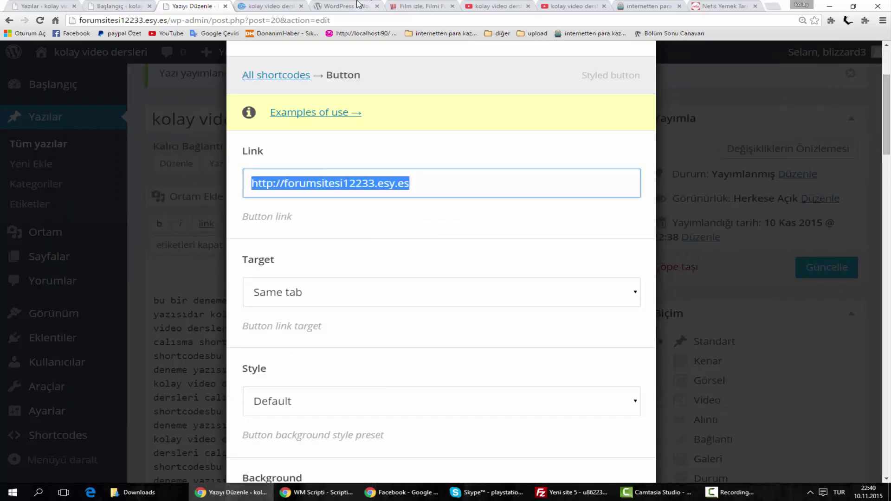
Step: Open the bookmarked Yandex.Disk file storage in a new browser tab
click(773, 6)
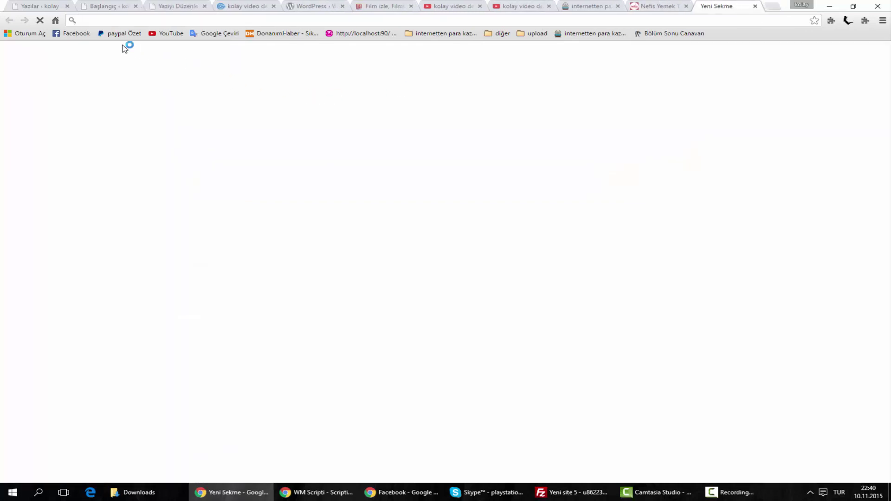
click(55, 20)
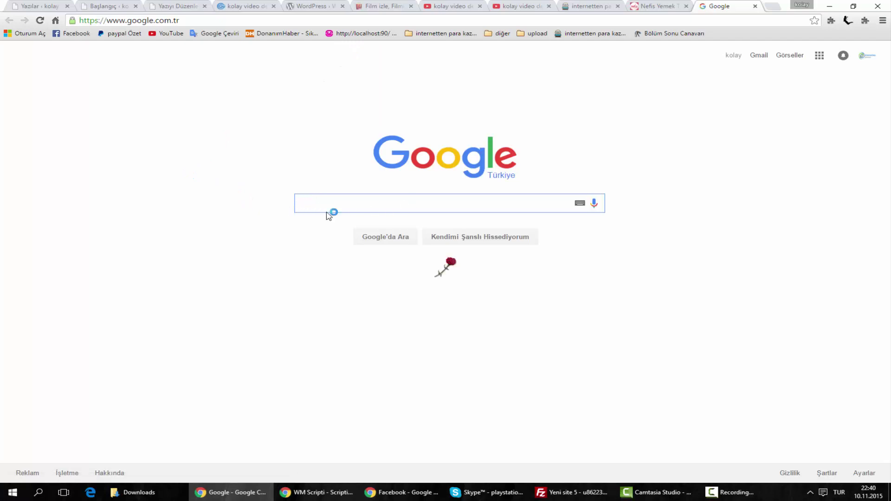
click(534, 33)
click(501, 46)
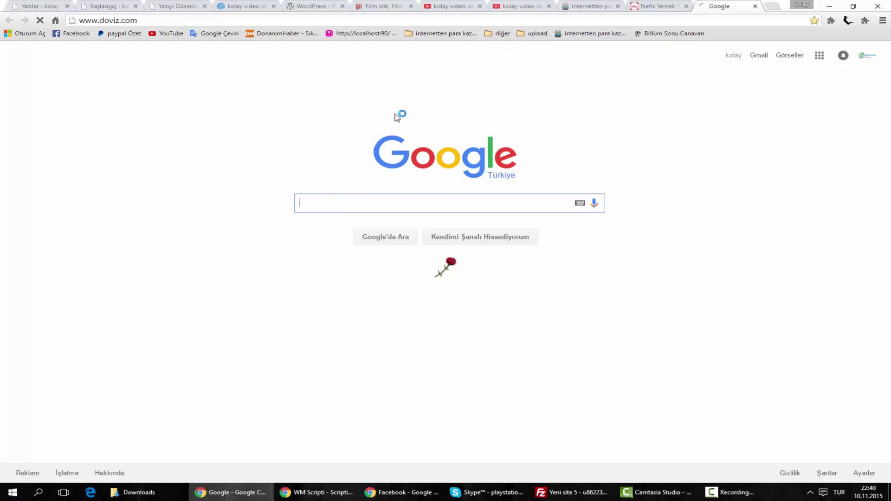
click(531, 34)
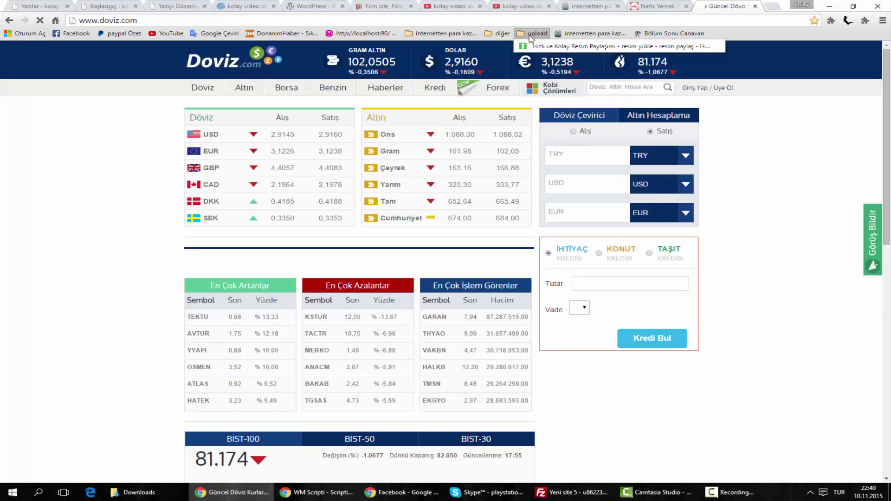
mouse_move(500, 33)
click(510, 56)
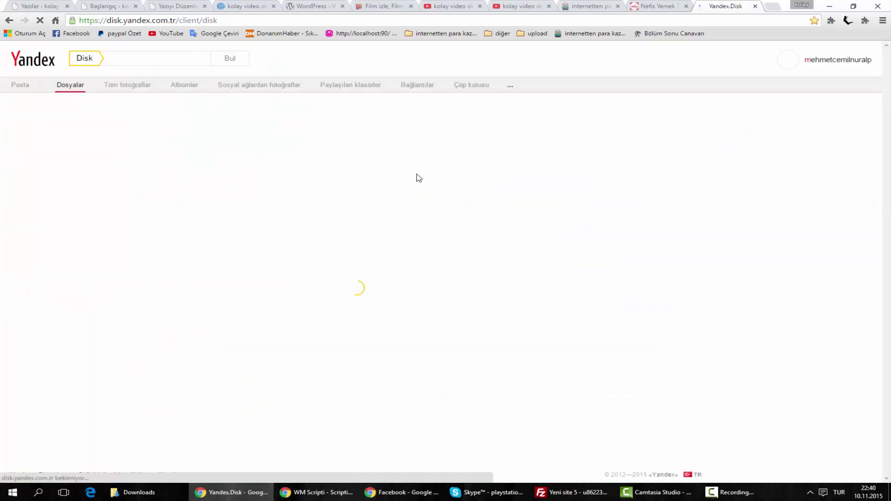
Step: Find Transitions.rar among the stored files and copy its share link
scroll(412, 283, down, 2)
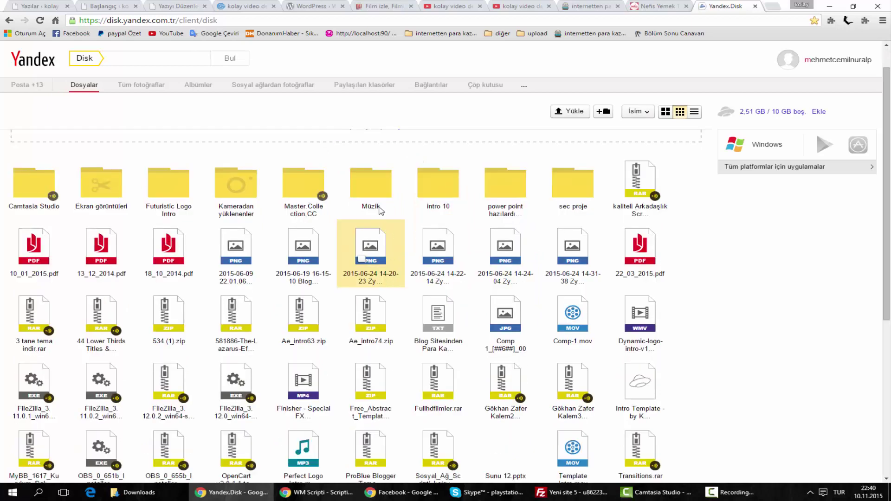
scroll(464, 273, down, 2)
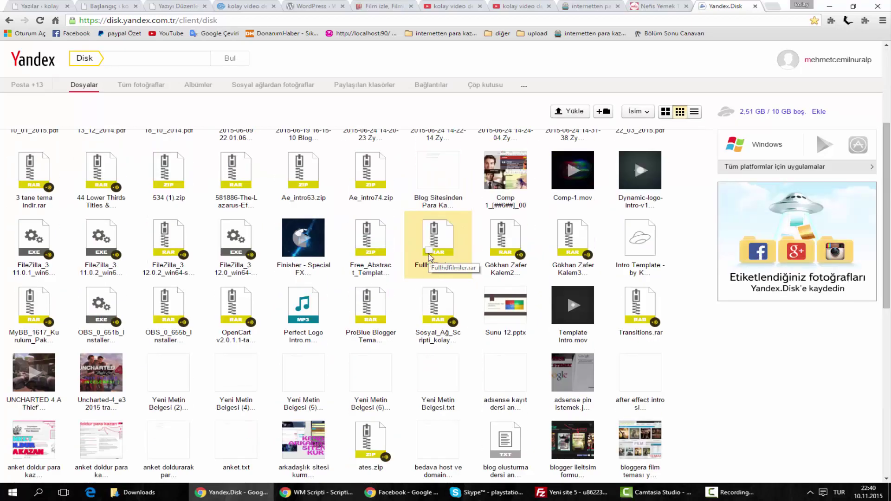
scroll(520, 262, down, 3)
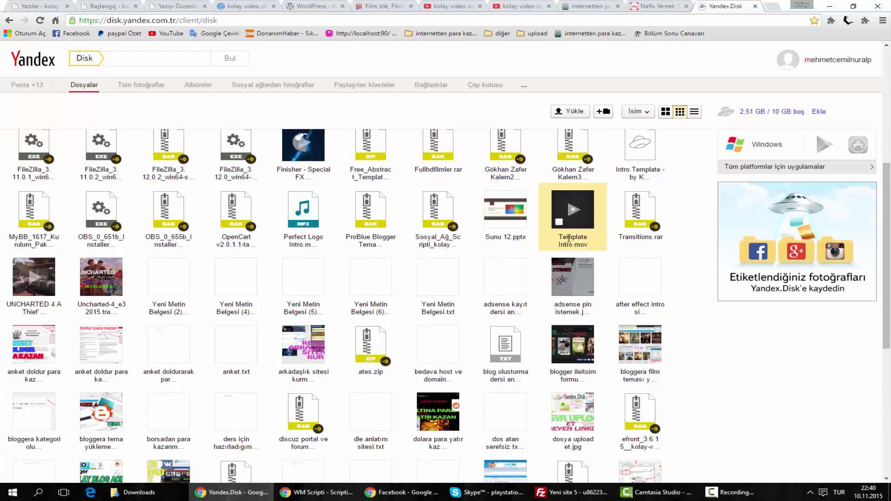
scroll(483, 251, down, 3)
scroll(482, 251, up, 3)
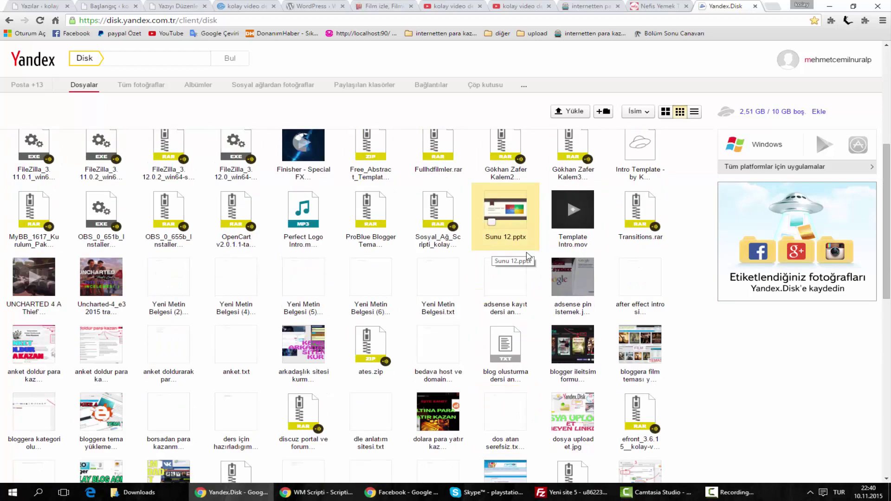
click(633, 224)
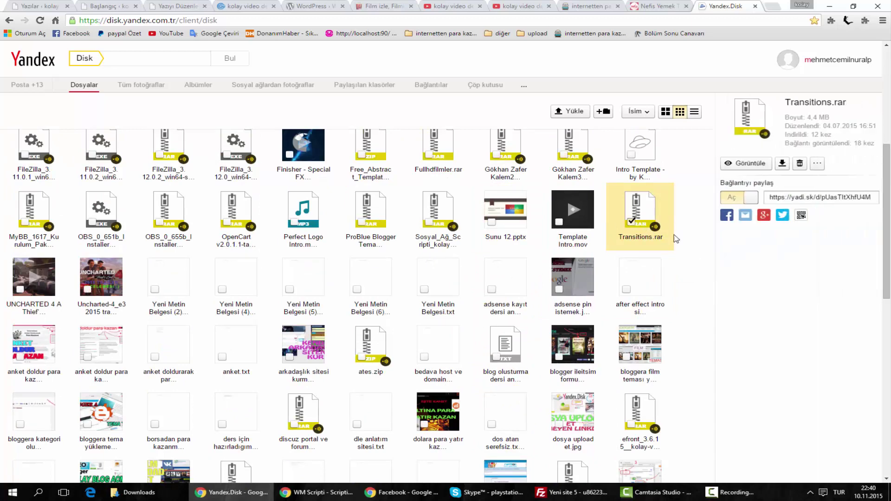
click(821, 201)
key(ctrl+c)
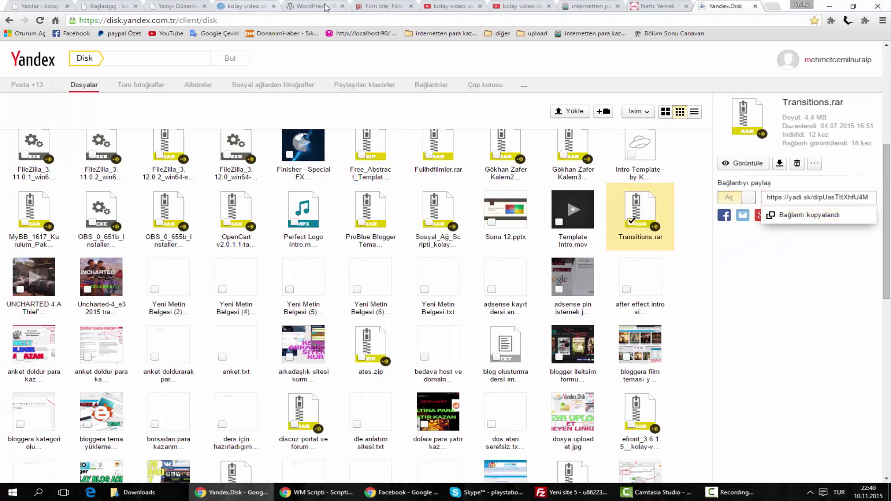
Step: Return to the post editor and replace the Button shortcode's link with the copied share link
click(153, 6)
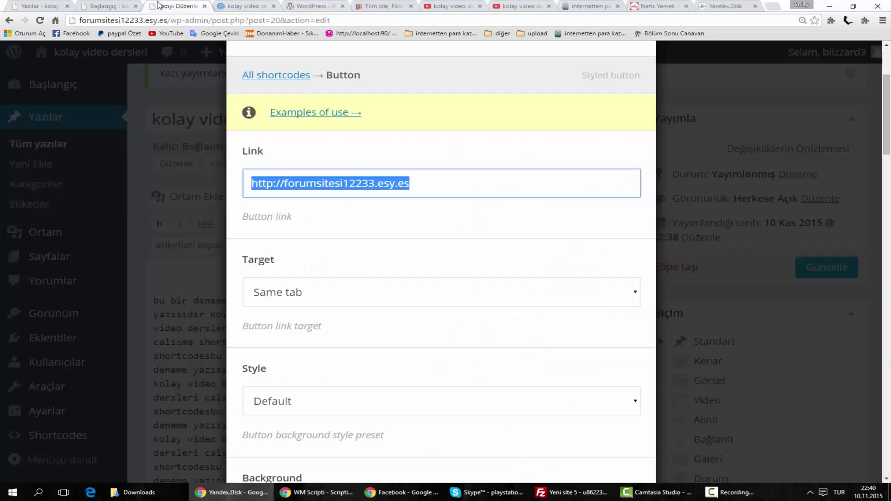
click(441, 186)
key(ctrl+a)
key(ctrl+v)
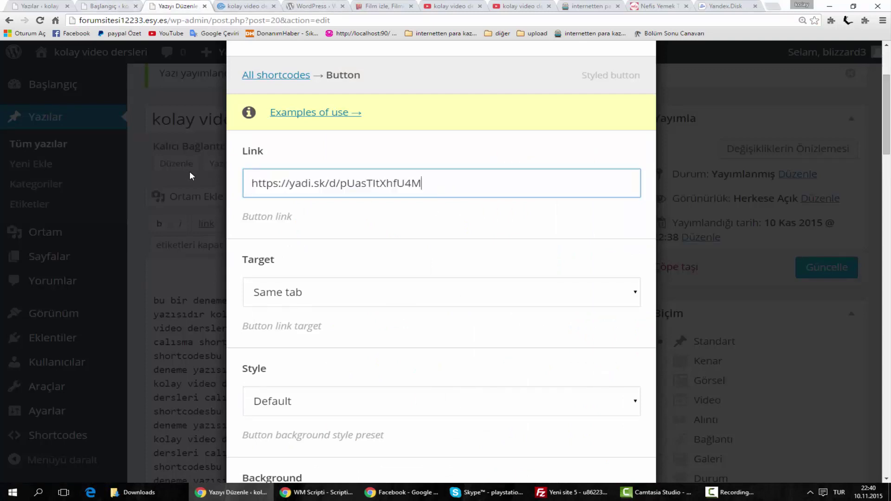
Step: Set the Button shortcode's title attribute to "indir site"
scroll(353, 248, up, 1)
scroll(448, 224, down, 10)
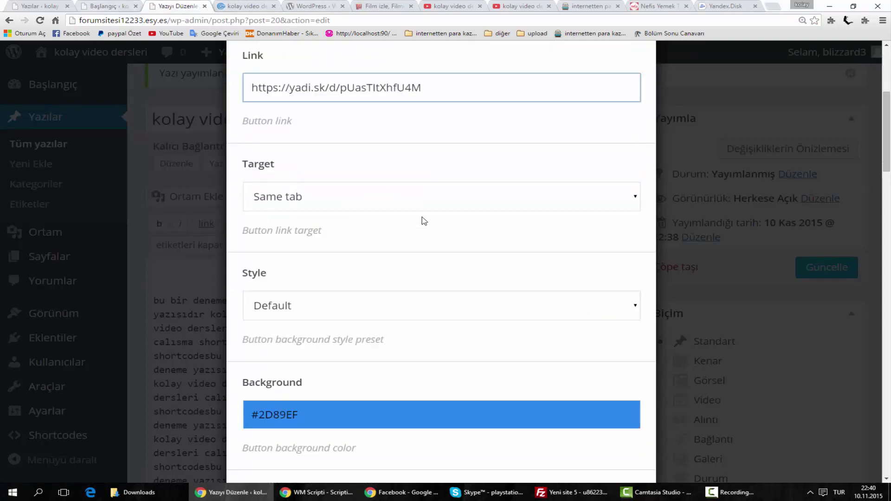
scroll(385, 241, down, 10)
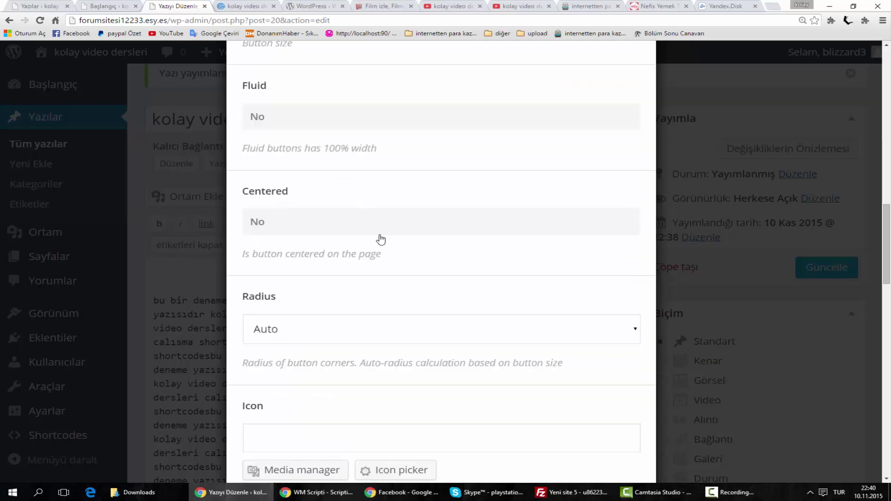
scroll(324, 239, down, 10)
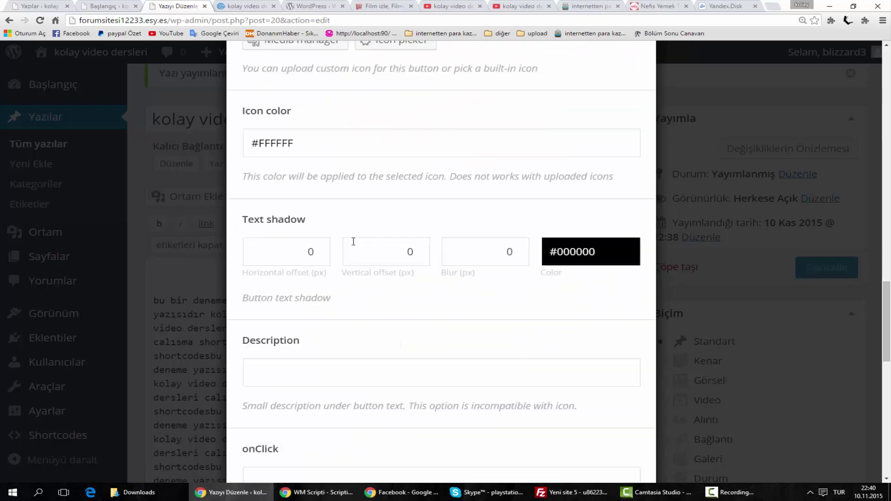
scroll(351, 240, down, 4)
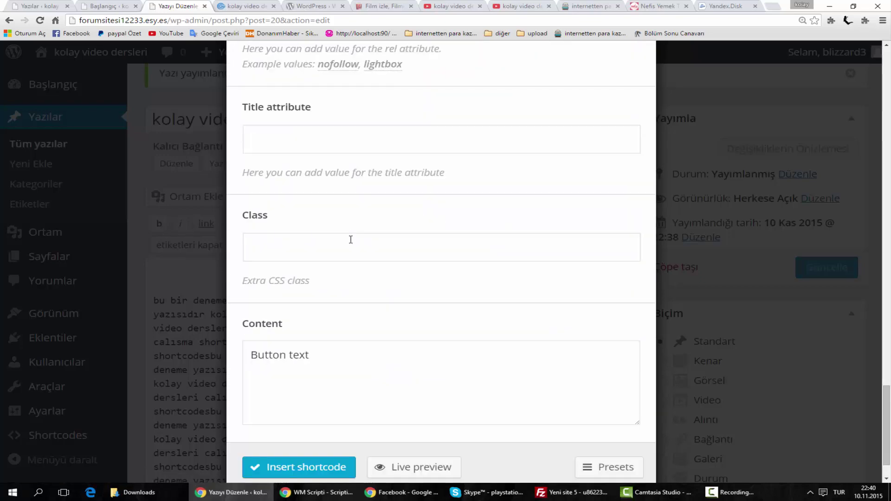
scroll(350, 238, up, 3)
click(324, 235)
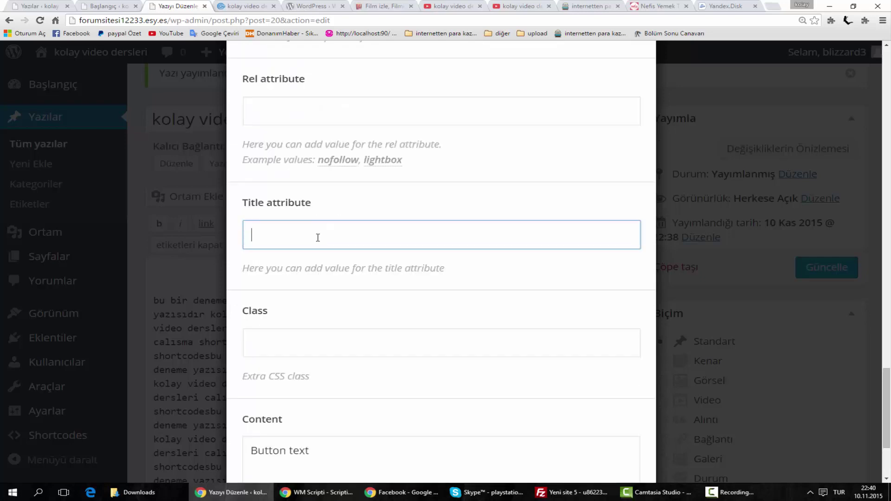
text(indir site)
Step: Replace the button's content text with "wordpress indir" and insert the shortcode into the post
scroll(361, 305, down, 3)
drag(327, 307, 175, 305)
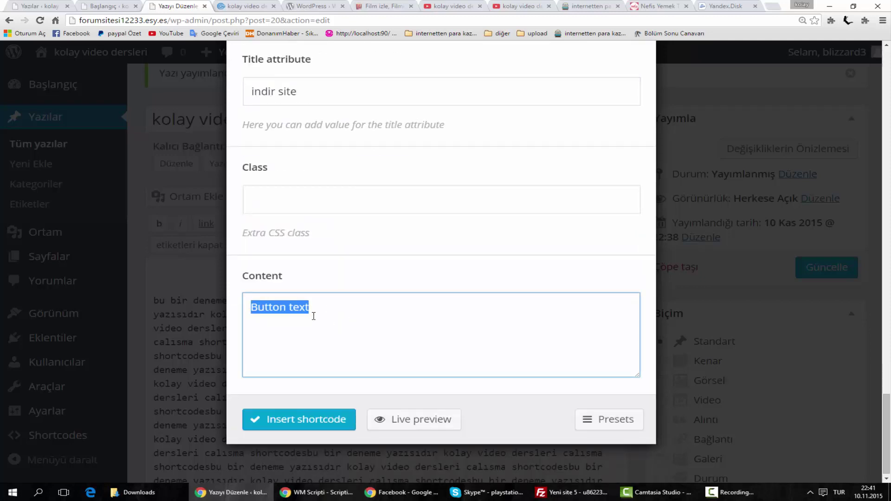
text(si)
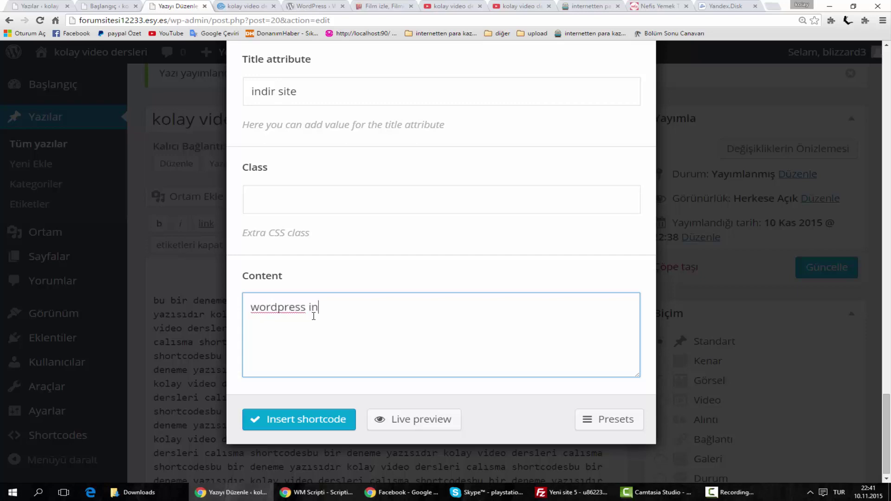
click(298, 421)
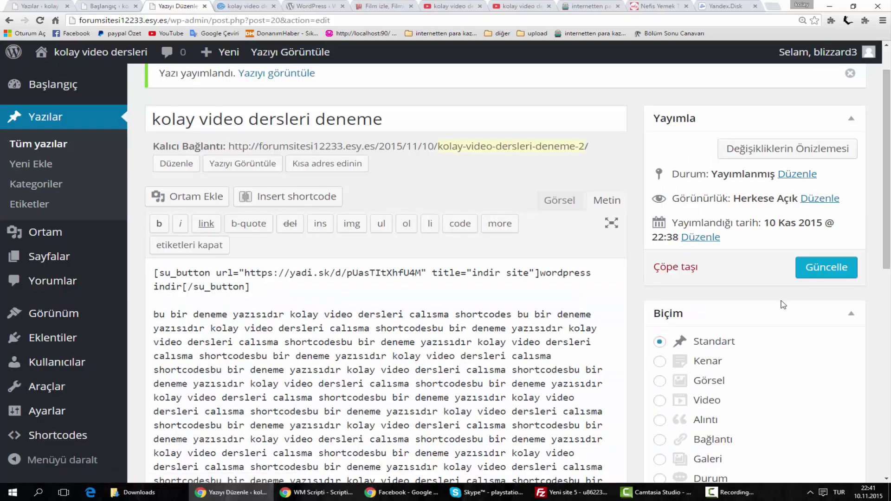
Step: Update the post and reload the blog's home page to view the new button
click(826, 267)
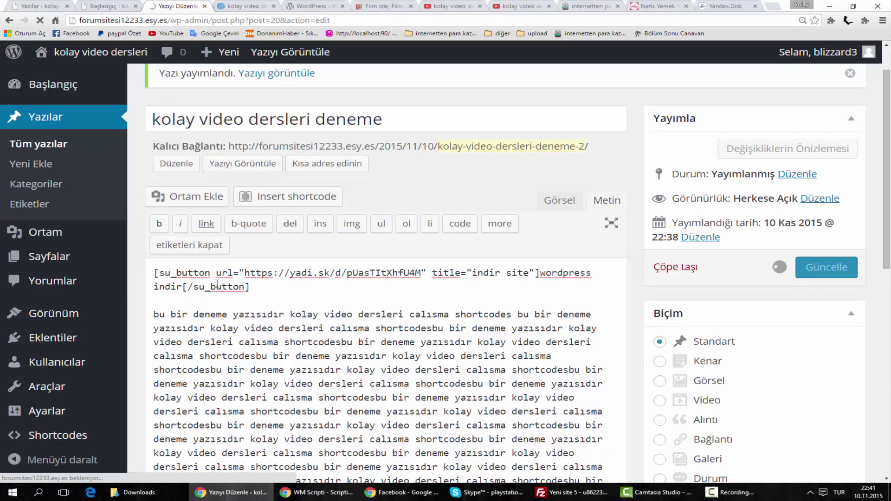
click(112, 10)
click(49, 7)
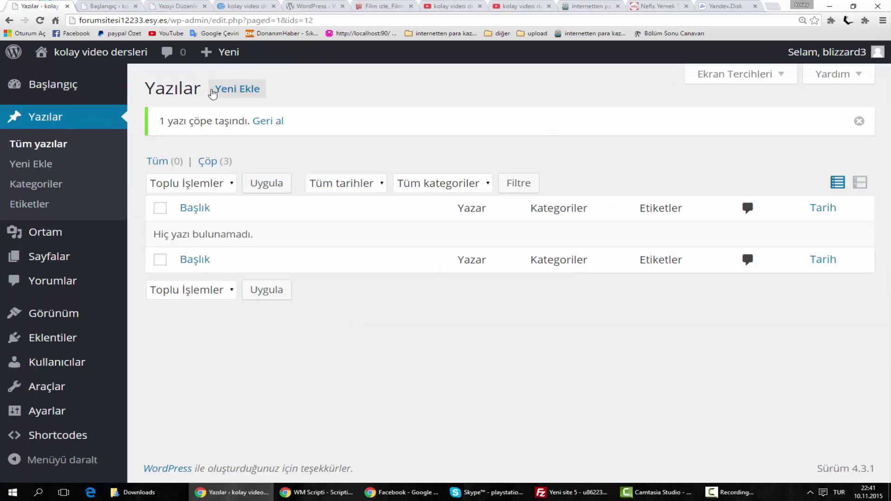
click(181, 9)
click(241, 7)
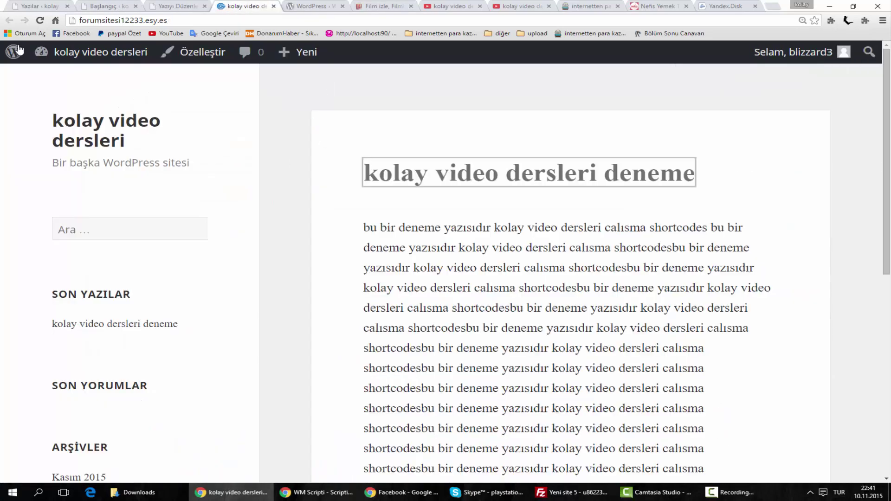
click(40, 20)
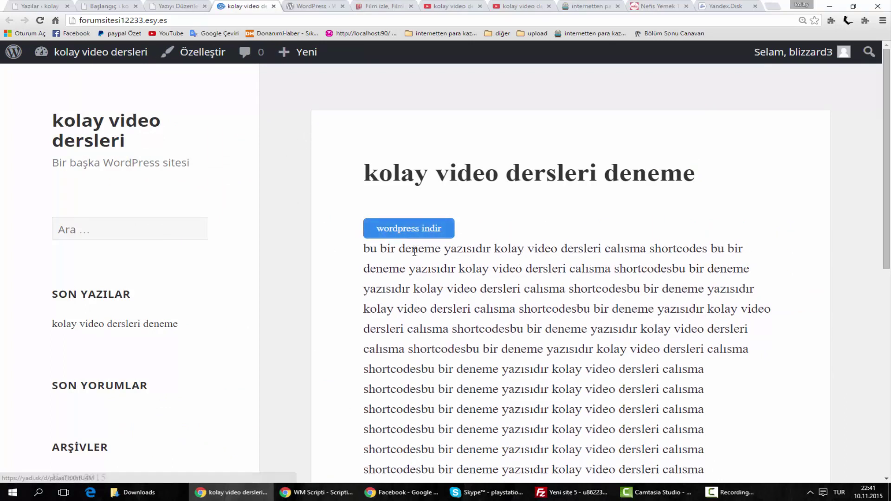
Step: Return to the post editor and add five empty lines above the button shortcode, placing the cursor on the third one
click(174, 6)
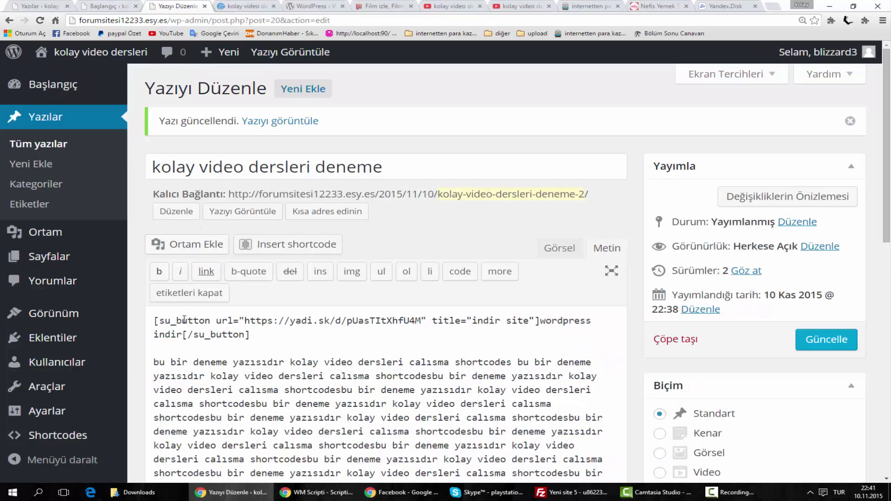
click(155, 320)
key(Return)
key(Return)
key(Return)
key(Return)
key(Return)
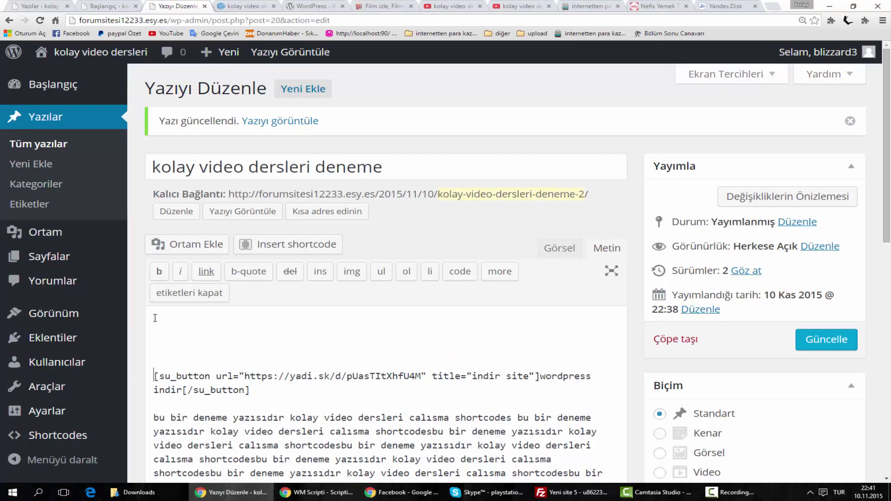
key(Up)
key(Up)
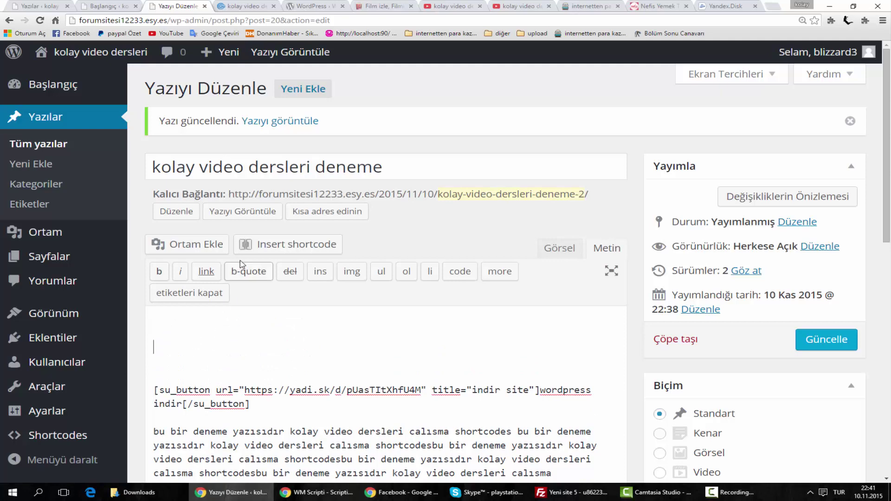
Step: Filter the shortcodes by the Gallery type and open the settings of the Slider shortcode for insertion
click(260, 244)
scroll(394, 279, down, 1)
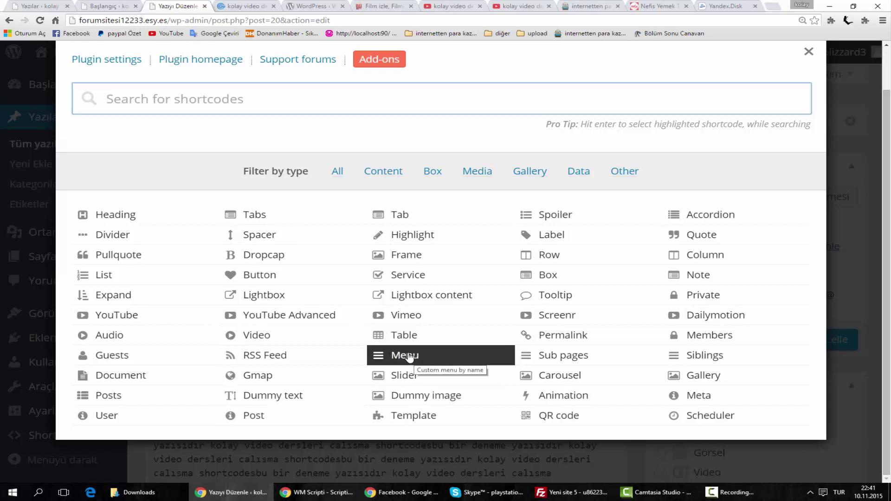
click(529, 172)
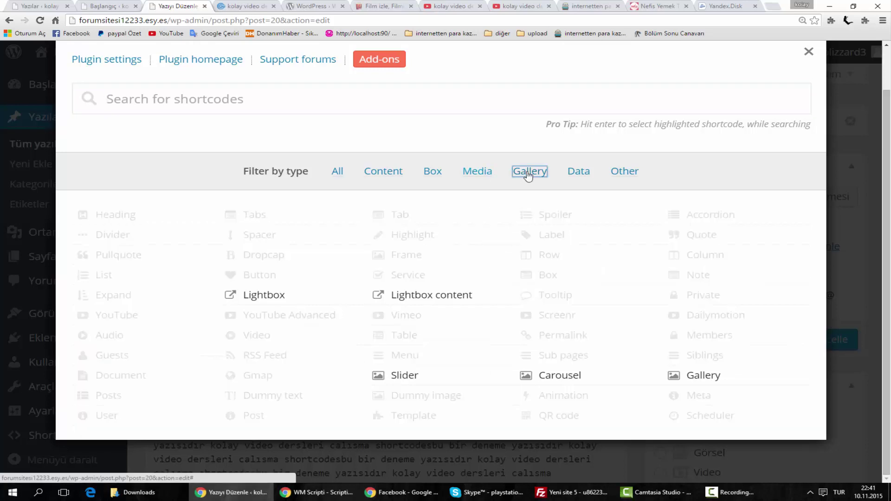
click(406, 376)
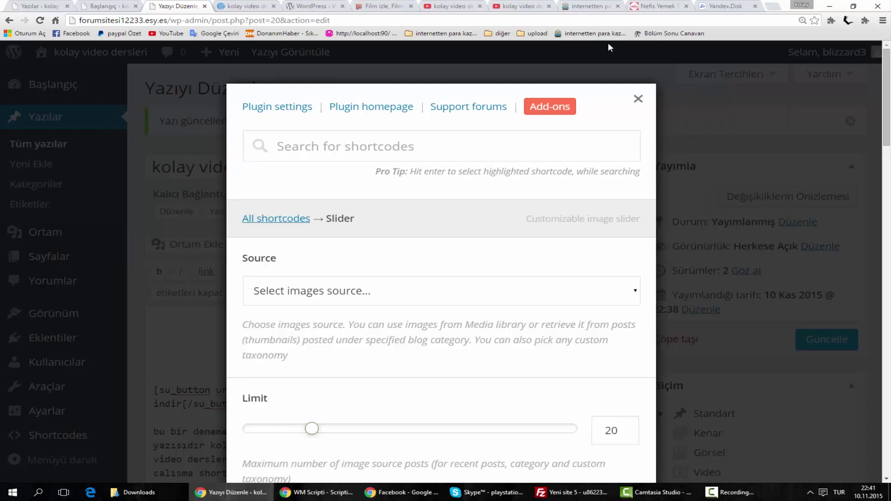
click(773, 6)
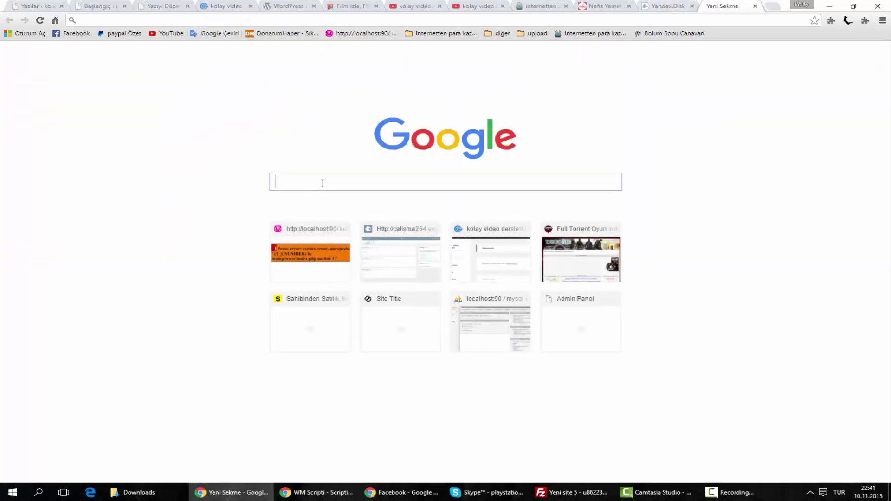
text(hurriy)
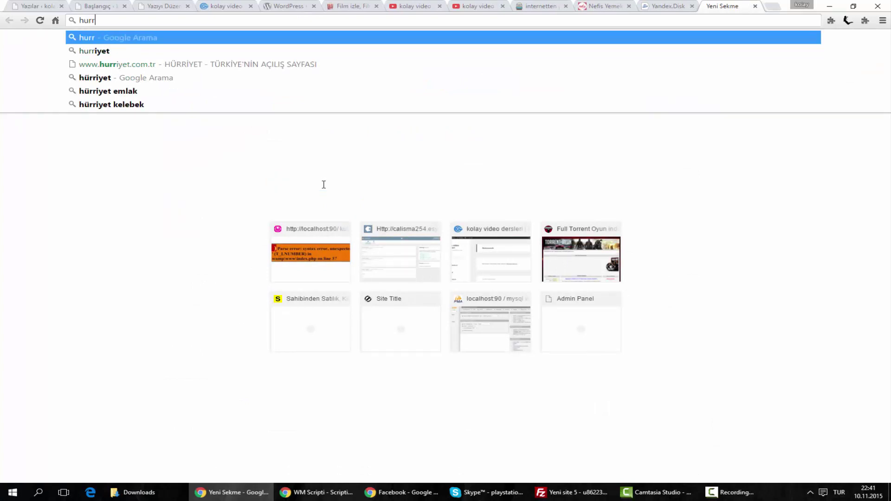
text(et)
key(Return)
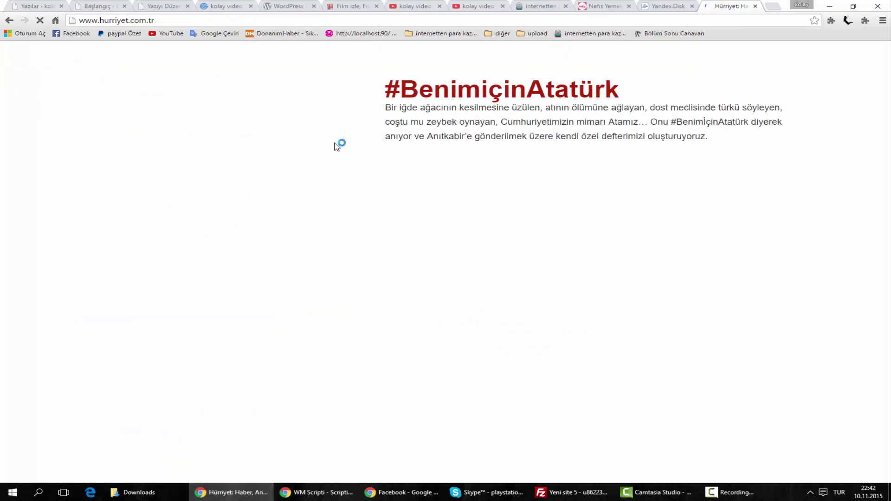
Step: Collapse the Atatürk banner on the news home page and examine the headline sliders as examples
scroll(377, 202, down, 2)
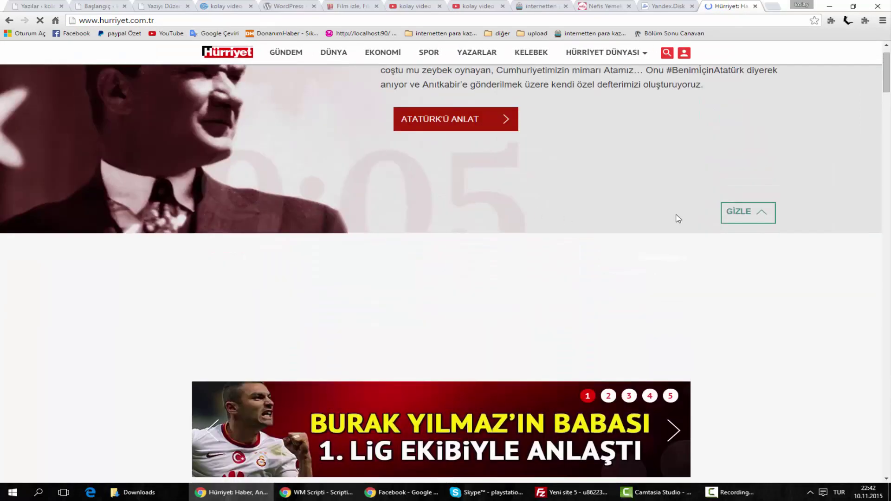
click(756, 212)
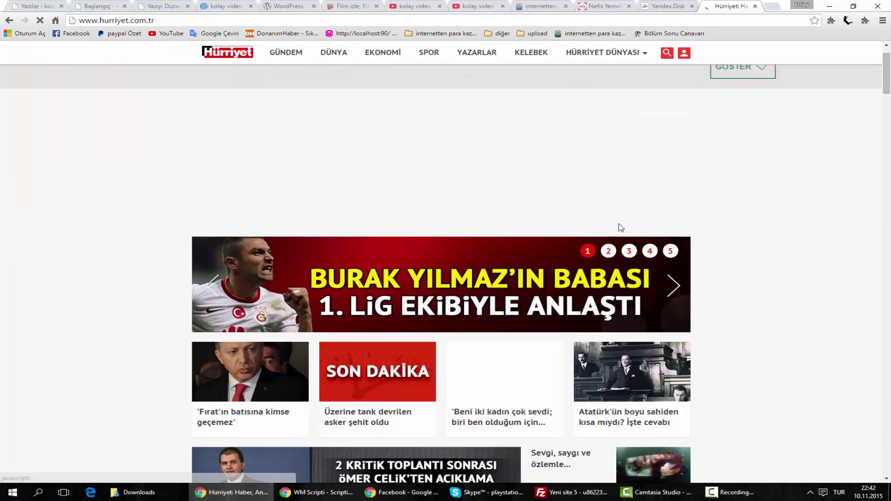
scroll(423, 181, down, 4)
scroll(426, 184, up, 3)
scroll(245, 255, down, 4)
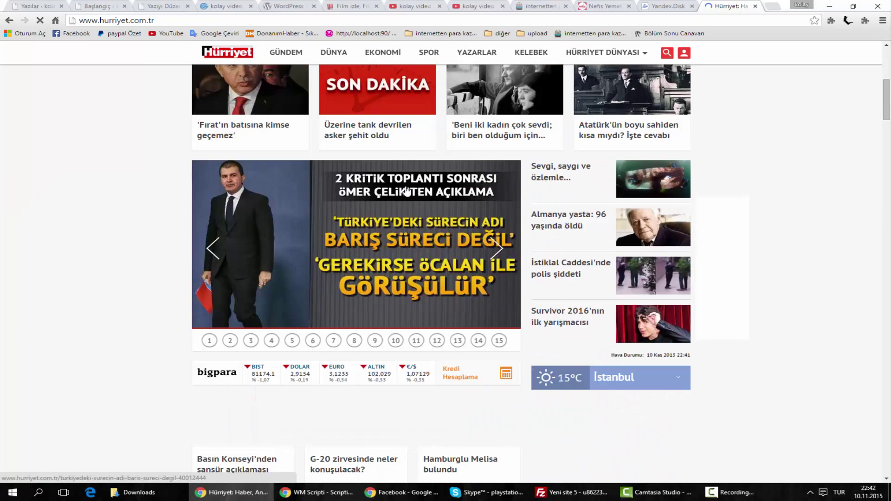
scroll(244, 255, down, 3)
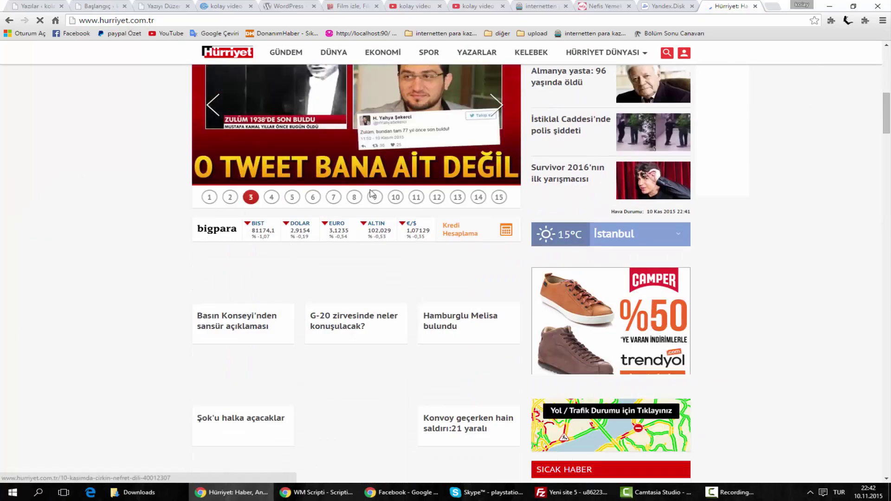
scroll(483, 199, up, 7)
scroll(376, 223, down, 15)
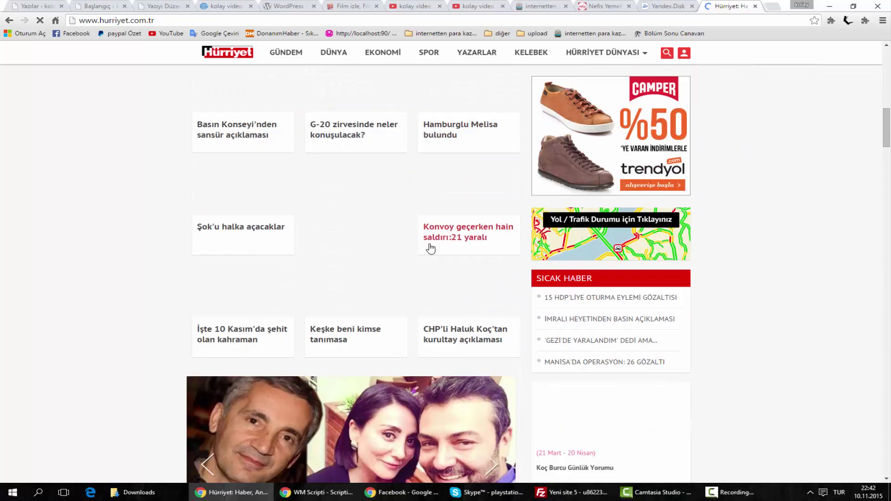
scroll(348, 221, down, 3)
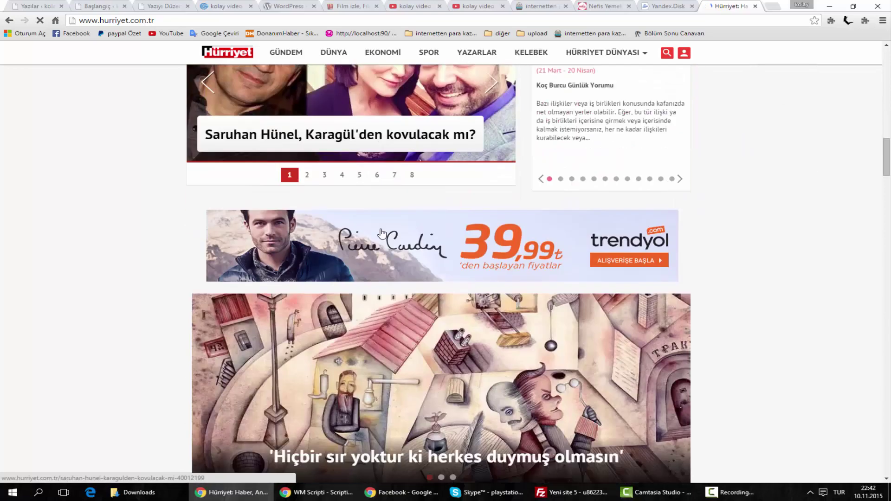
Step: Examine the numbered photo slider, the main news slider and the top headline slider on the Hürriyet home page
scroll(411, 185, up, 3)
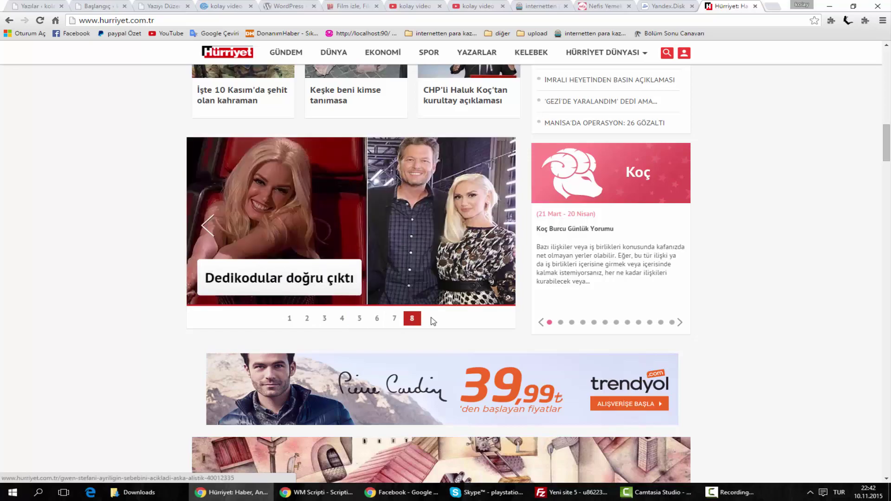
scroll(481, 318, down, 6)
scroll(394, 304, up, 20)
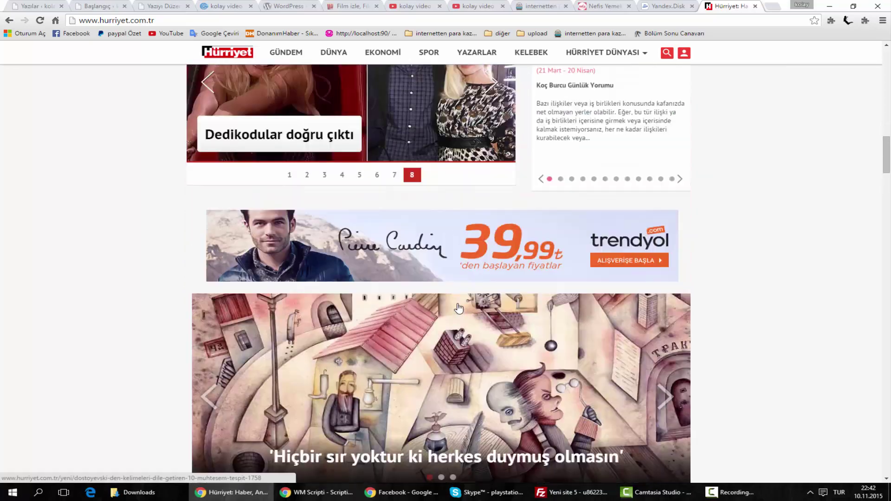
scroll(417, 293, up, 2)
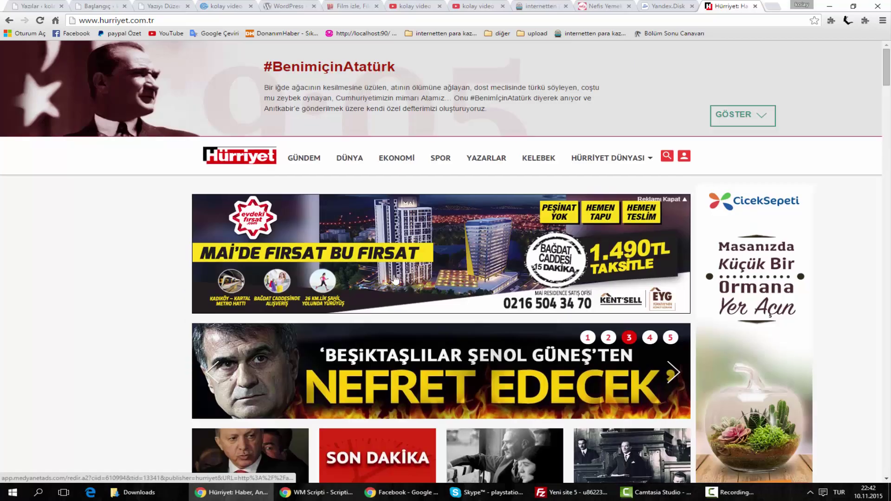
scroll(635, 190, down, 11)
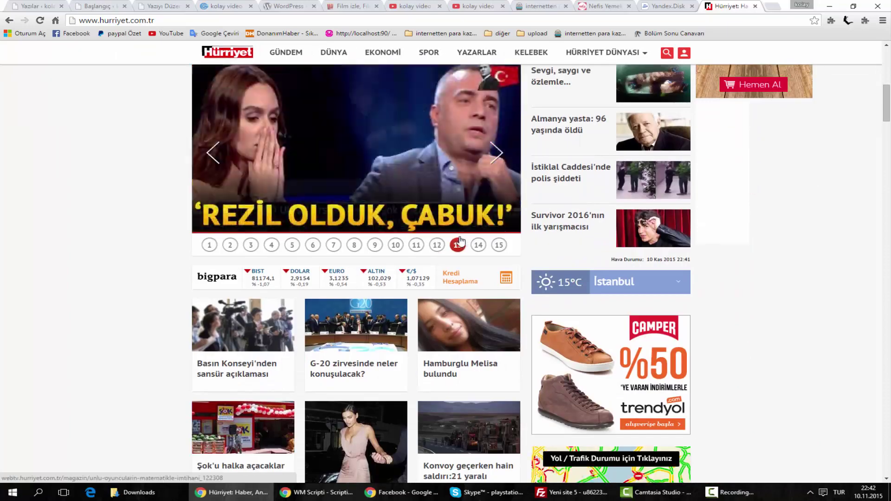
scroll(379, 219, up, 3)
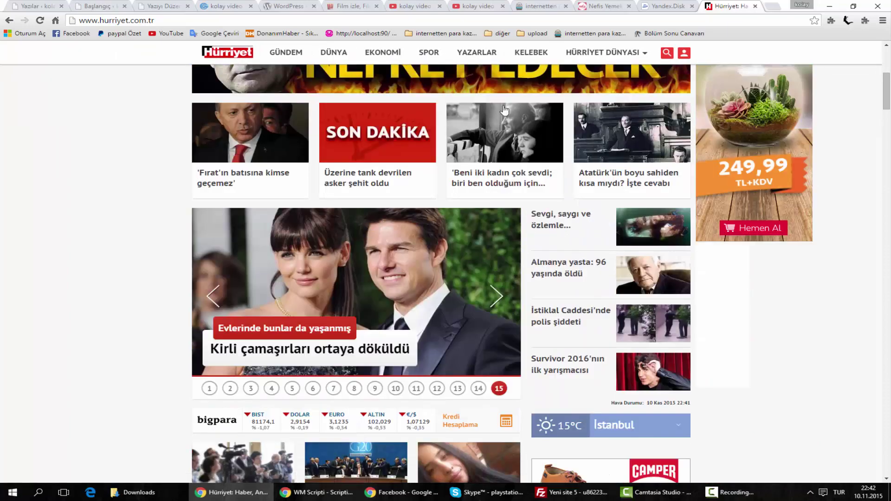
scroll(505, 109, up, 3)
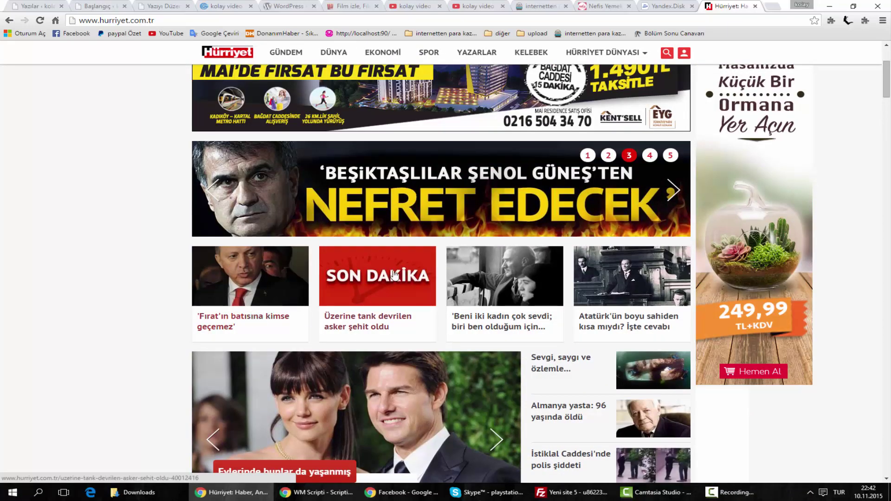
scroll(393, 274, up, 4)
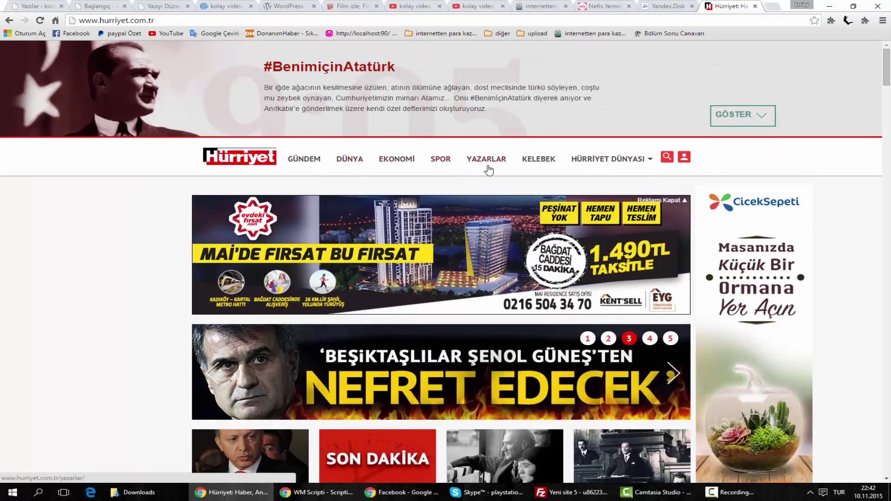
Step: Open the Kelebek section and the first story of its slider, and look through the linked article
click(540, 161)
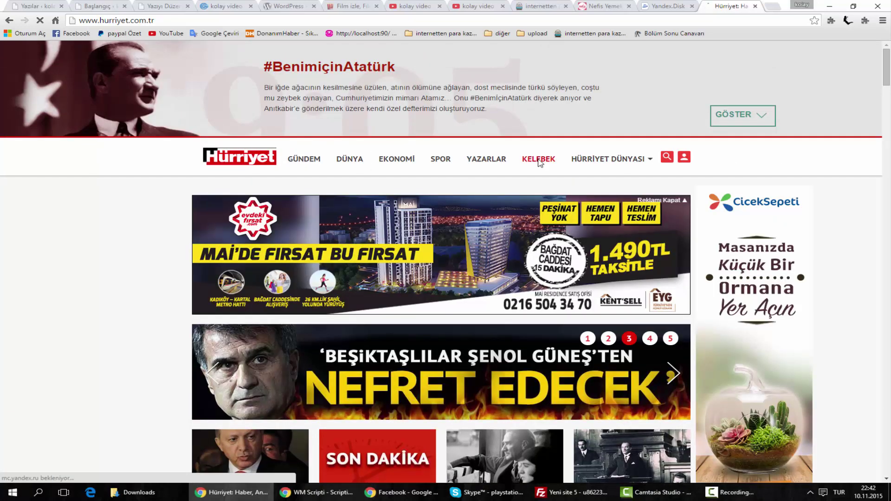
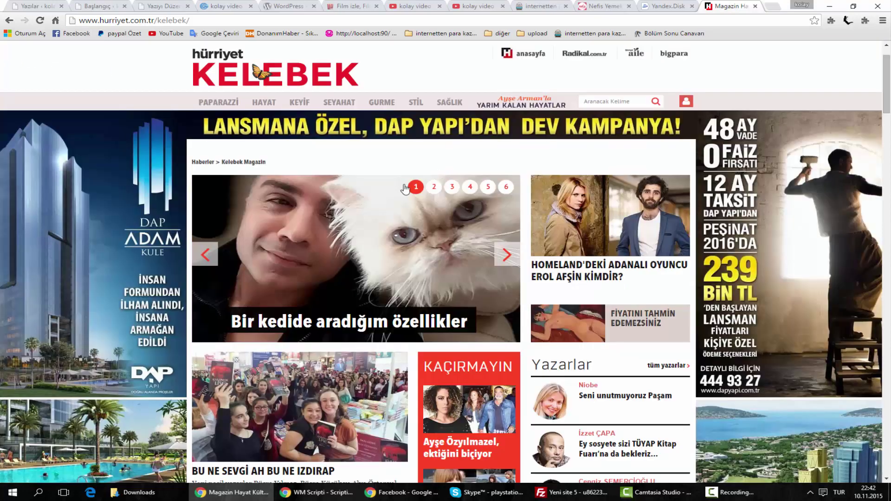
scroll(385, 206, down, 1)
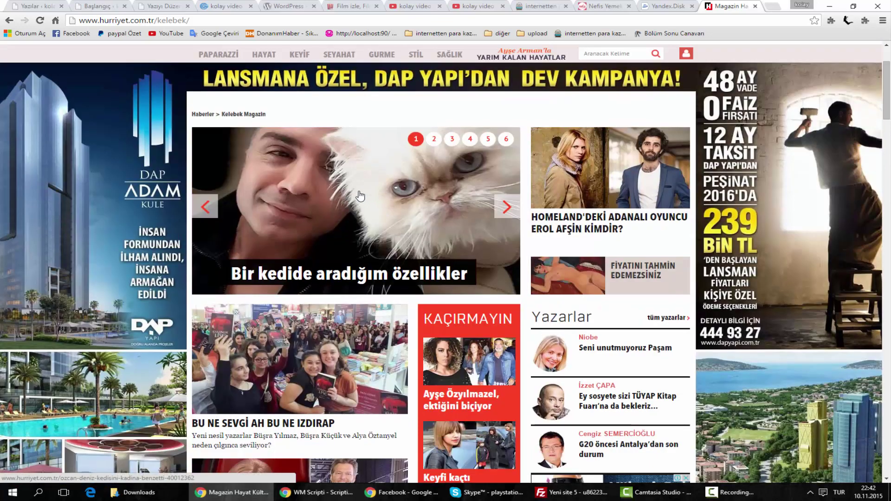
click(382, 197)
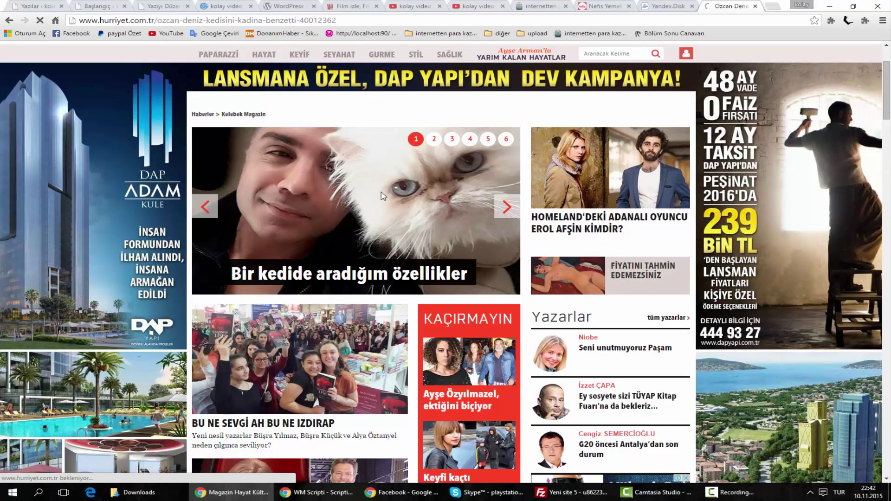
scroll(414, 227, down, 7)
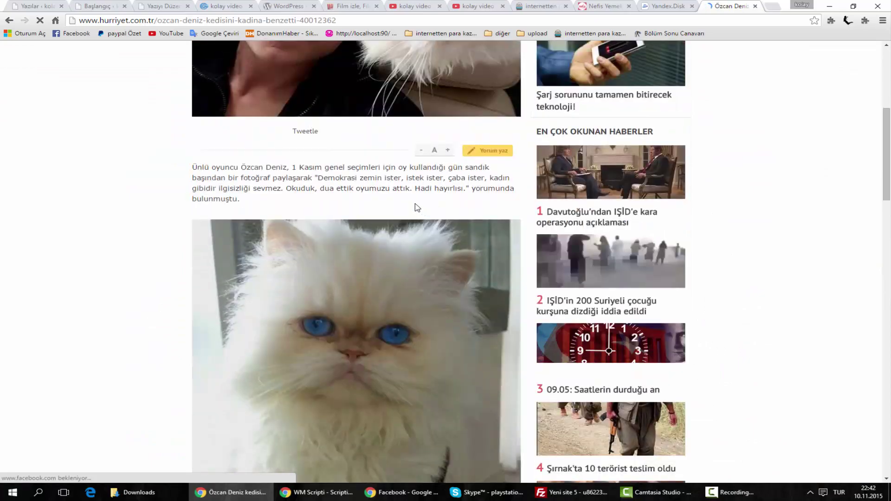
scroll(404, 204, up, 7)
scroll(385, 199, down, 8)
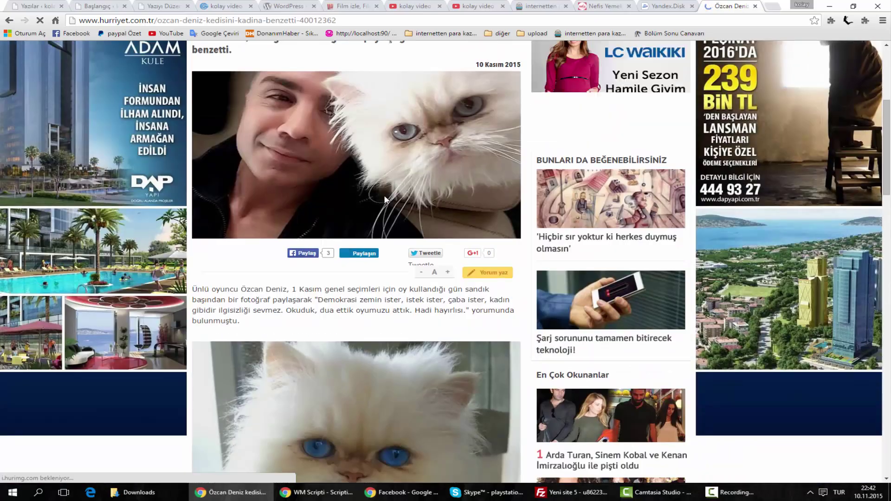
scroll(383, 195, up, 5)
scroll(382, 194, up, 5)
scroll(339, 192, down, 6)
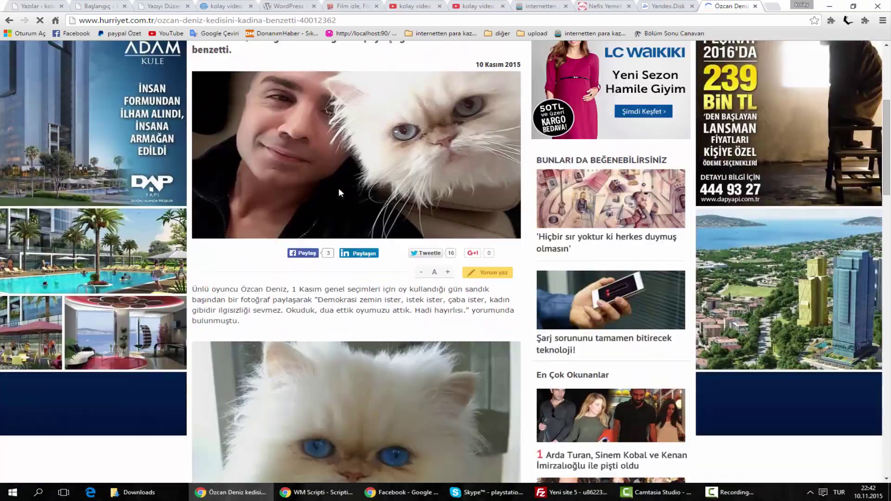
scroll(360, 178, up, 4)
Step: Examine the article's headline, highlighting its words, and look over the related stories further down the page
drag(272, 185, 409, 187)
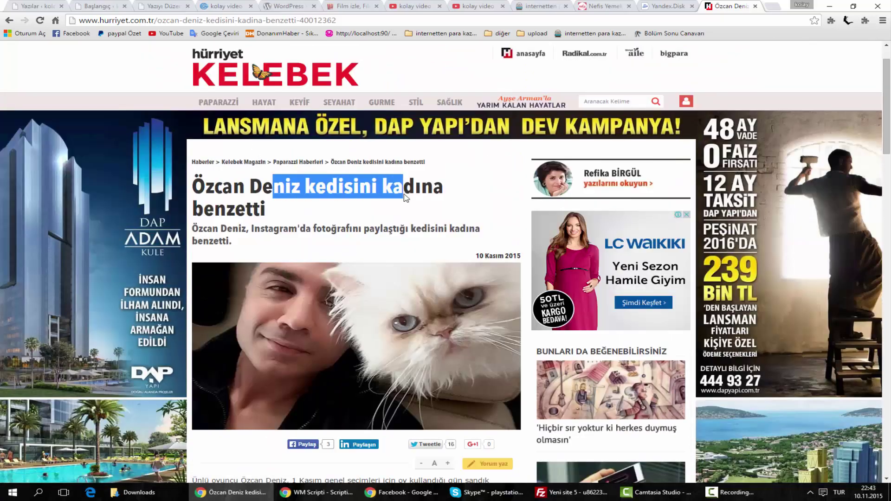
click(409, 187)
scroll(384, 207, down, 3)
scroll(384, 207, down, 15)
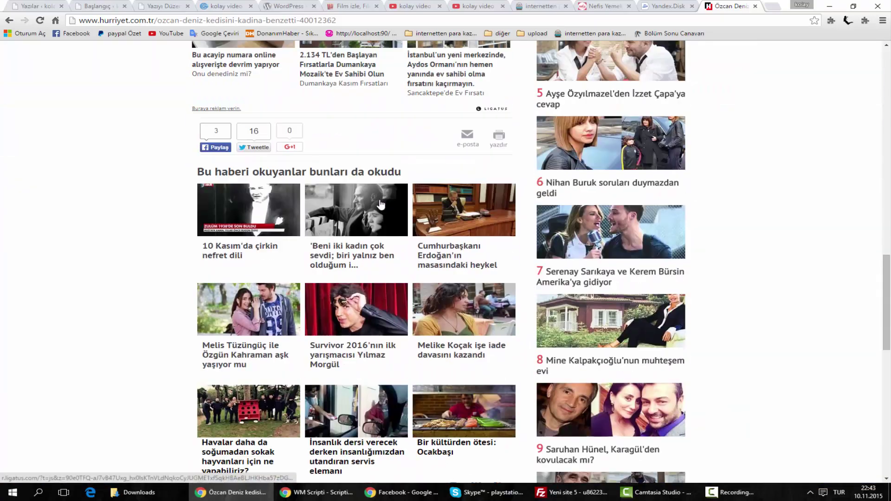
scroll(380, 200, up, 6)
scroll(379, 199, up, 10)
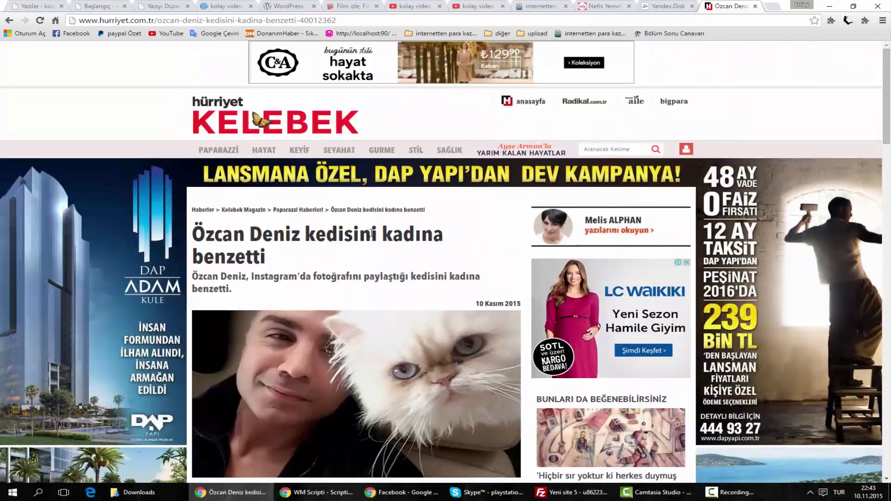
drag(371, 234, 444, 233)
click(444, 233)
double_click(388, 235)
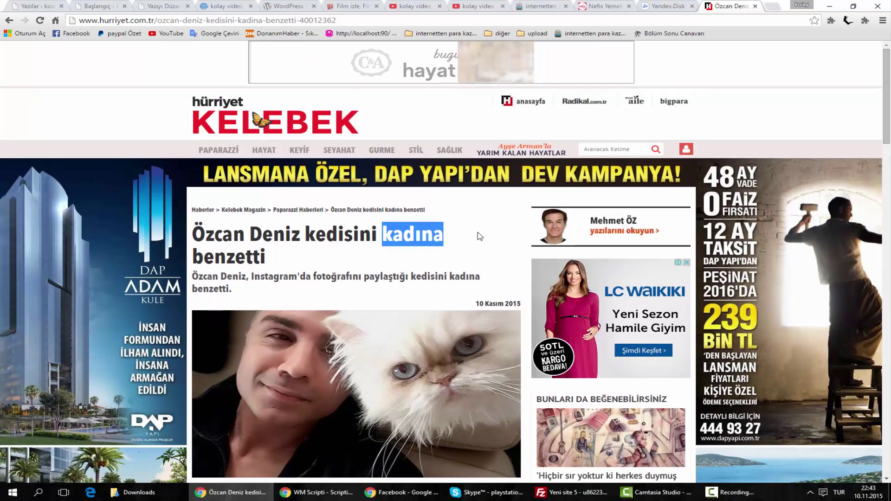
click(478, 237)
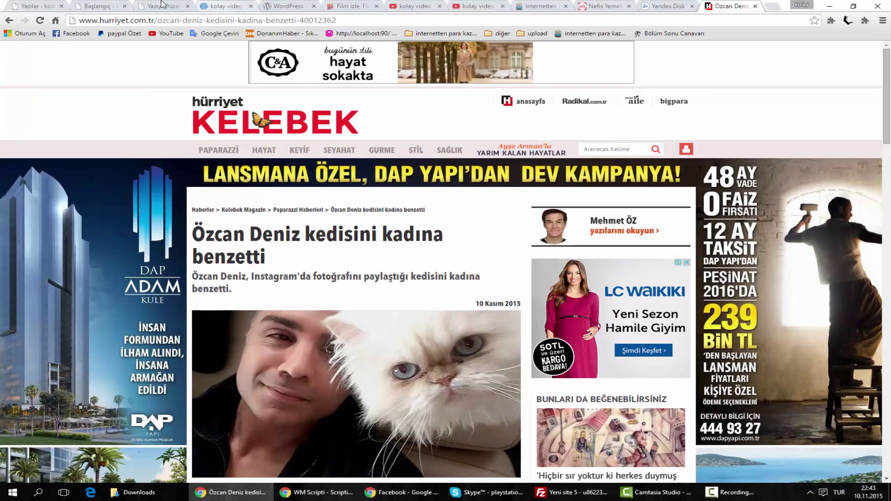
Step: Return to the post editor, review the image source options of the Slider shortcode and close its settings
click(163, 6)
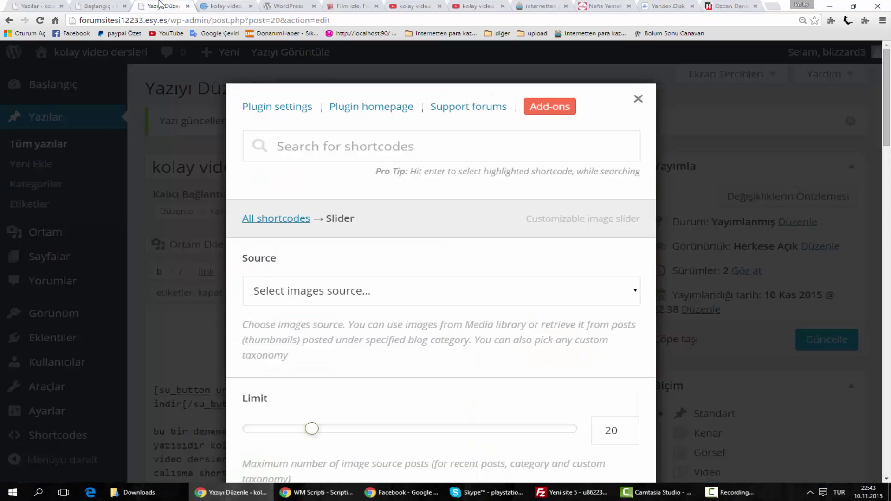
click(379, 296)
scroll(379, 292, down, 1)
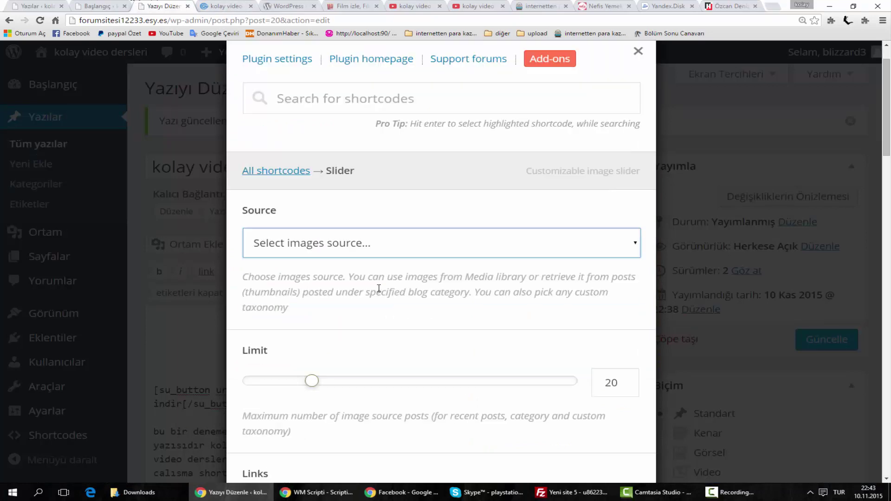
click(309, 250)
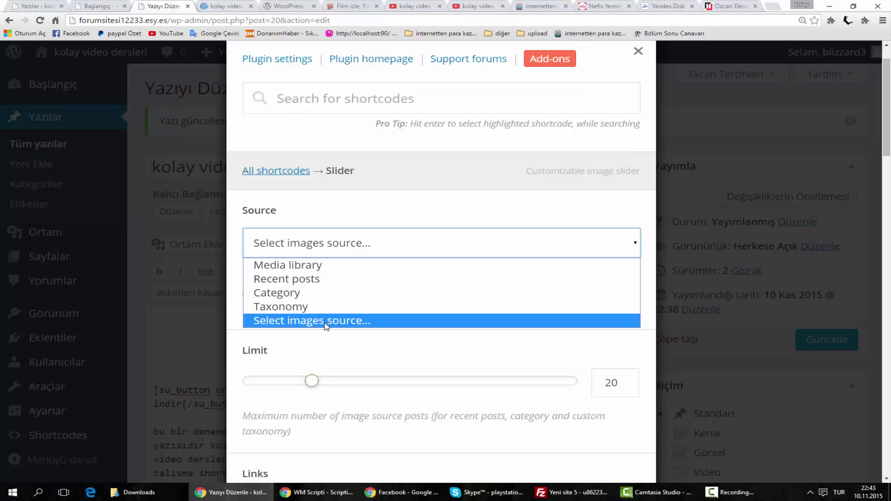
click(325, 321)
click(302, 254)
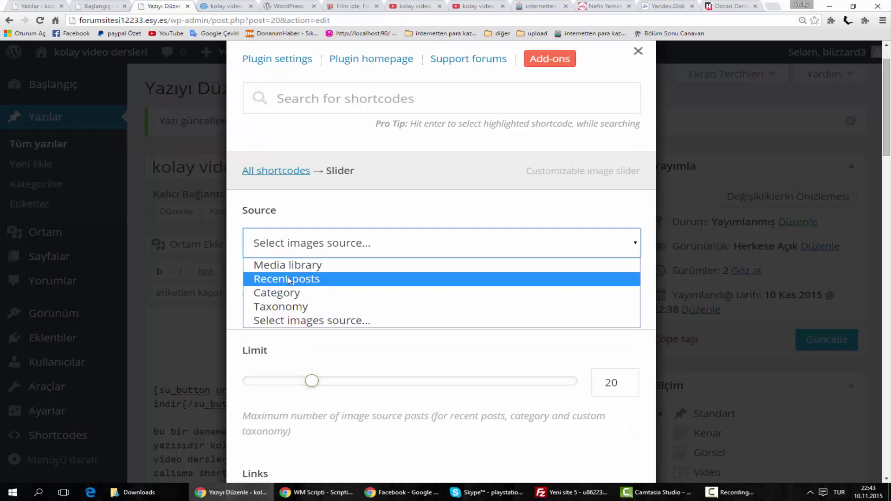
click(355, 214)
click(635, 52)
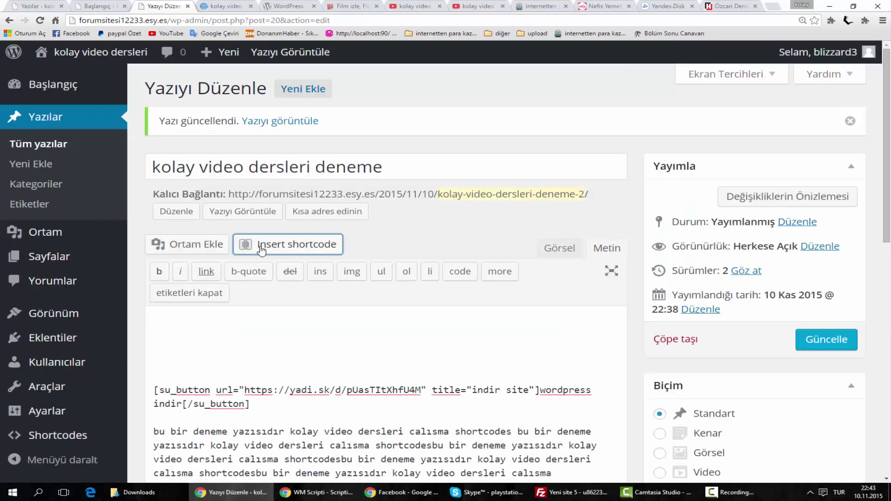
Step: Reduce the browser's page zoom to 110% for the post editor
click(882, 20)
click(812, 110)
click(811, 111)
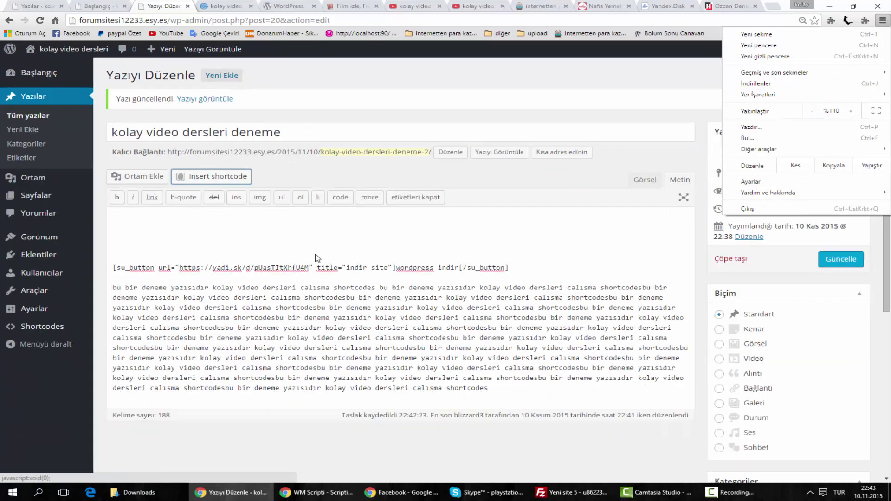
click(184, 197)
Step: Open the Slider shortcode's settings from the Gallery type again and set its image source to Media library
click(198, 175)
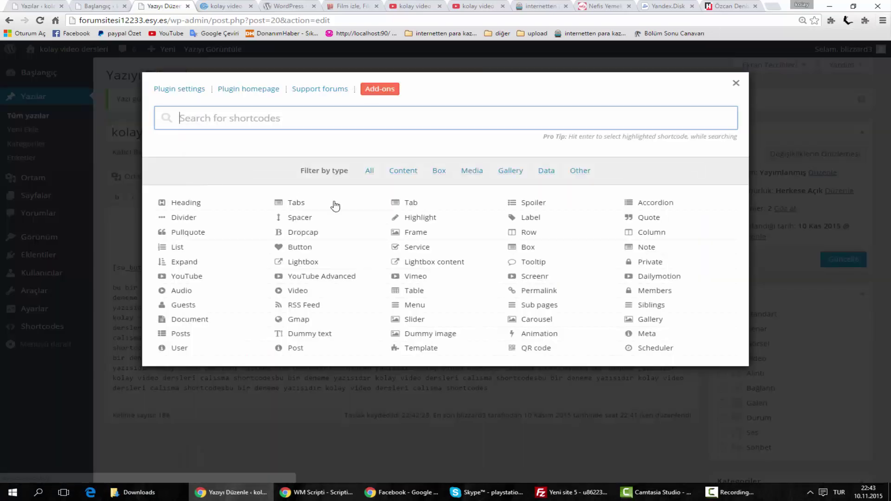
click(510, 170)
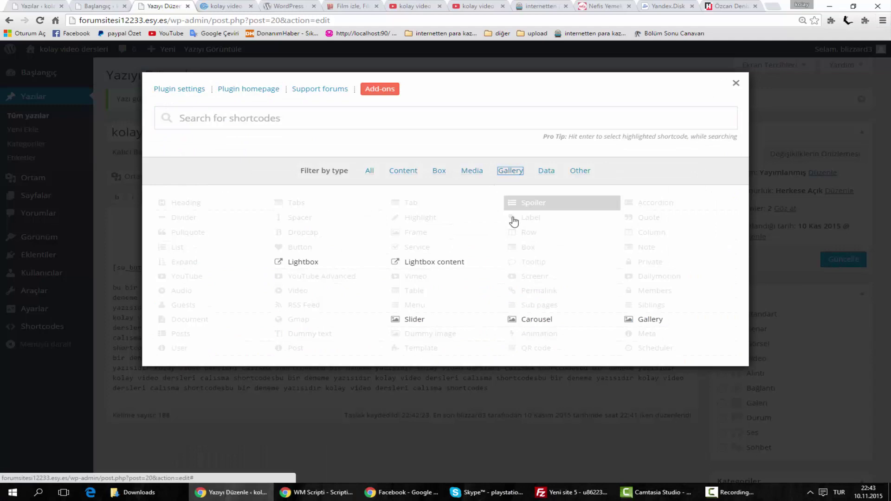
click(410, 320)
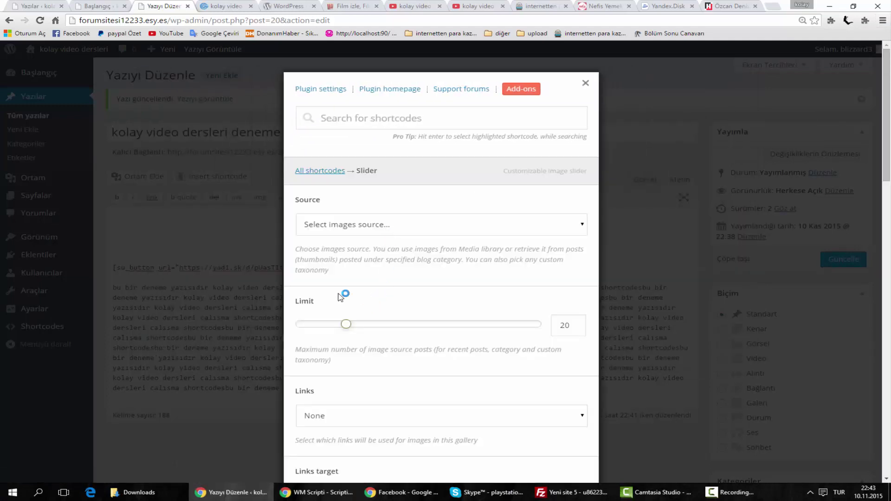
click(344, 227)
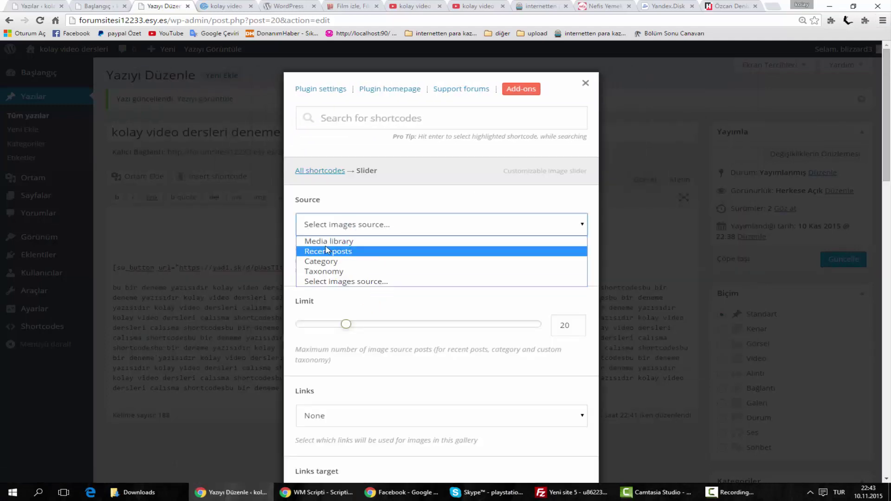
click(341, 241)
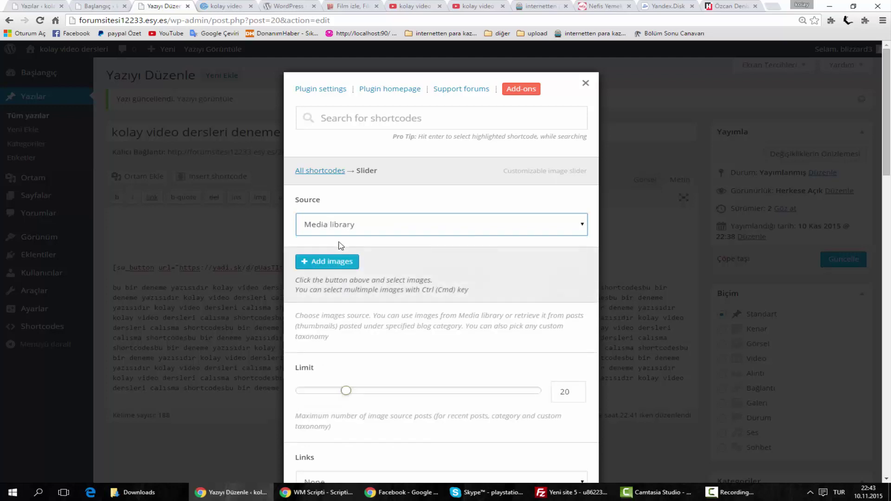
click(355, 262)
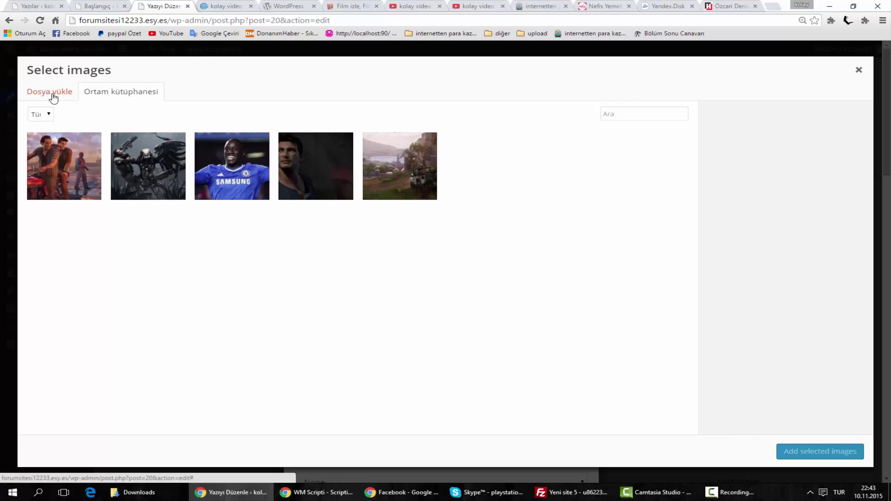
click(51, 96)
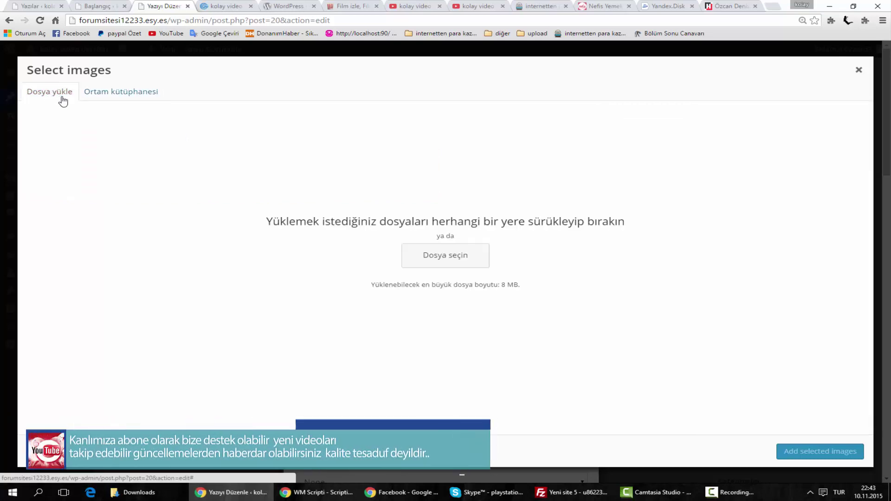
click(446, 255)
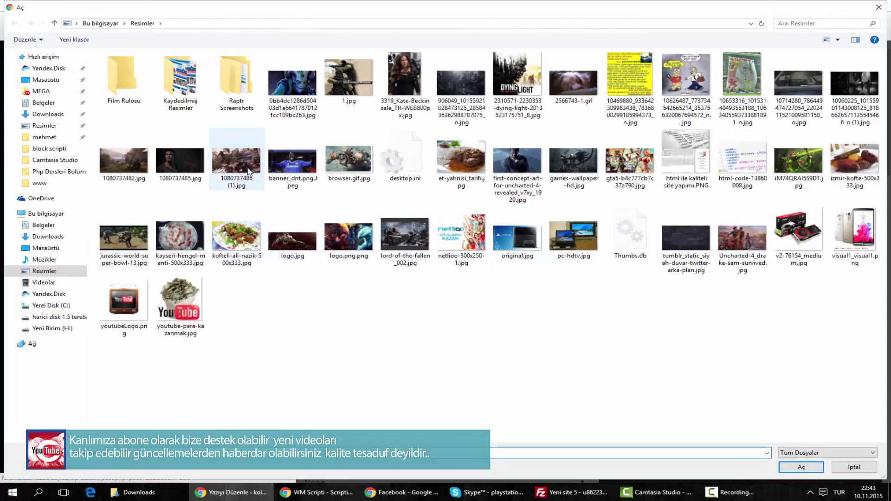
click(244, 170)
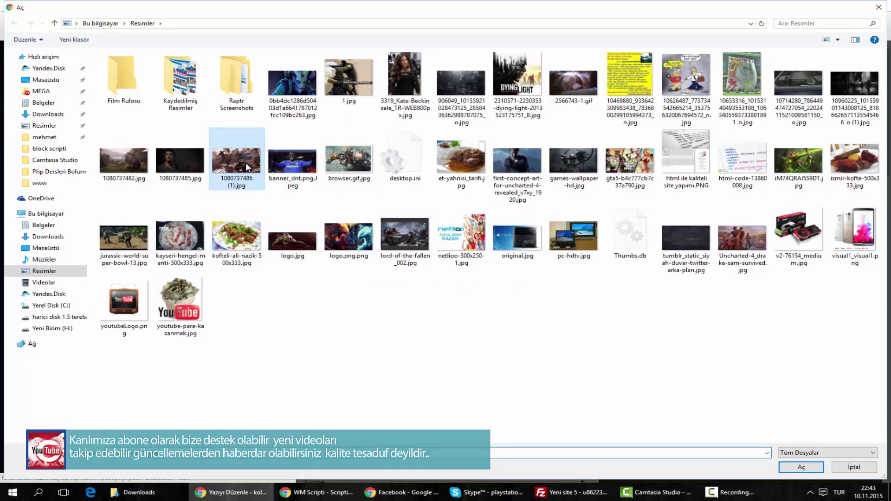
ctrl+click(304, 167)
ctrl+click(349, 166)
ctrl+click(508, 162)
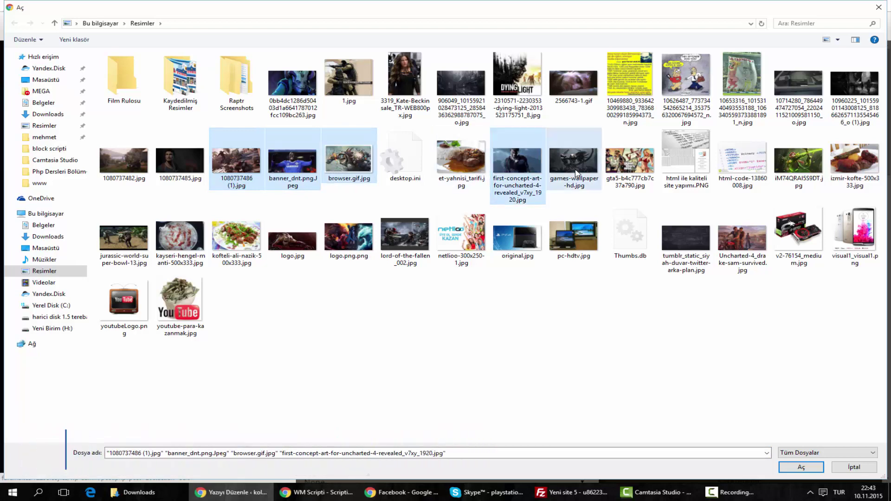
ctrl+click(573, 163)
ctrl+click(742, 163)
key(ctrl+v)
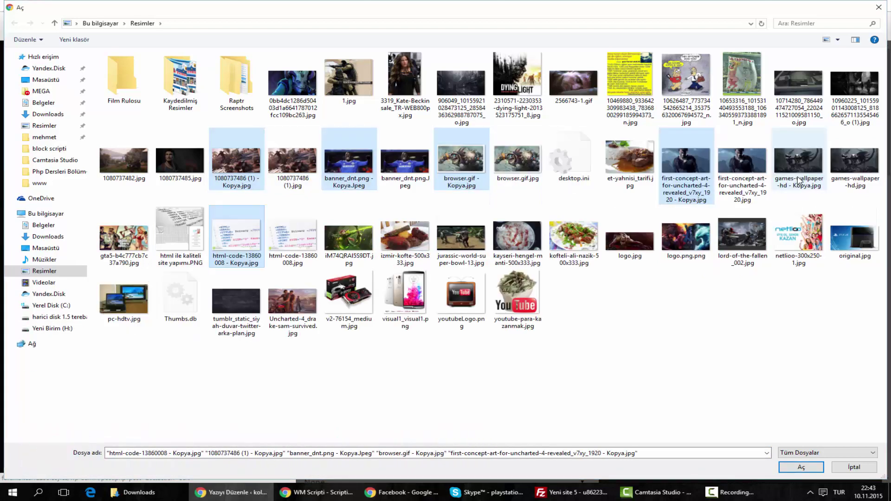
click(801, 467)
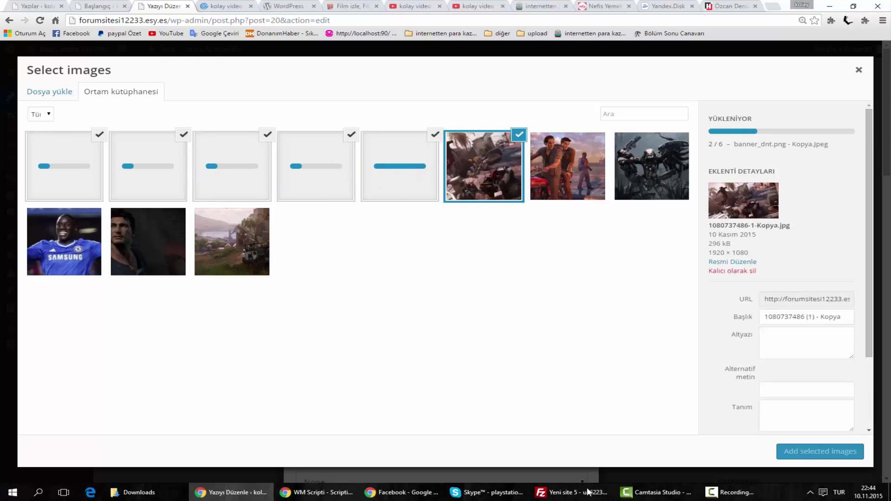
mouse_move(734, 495)
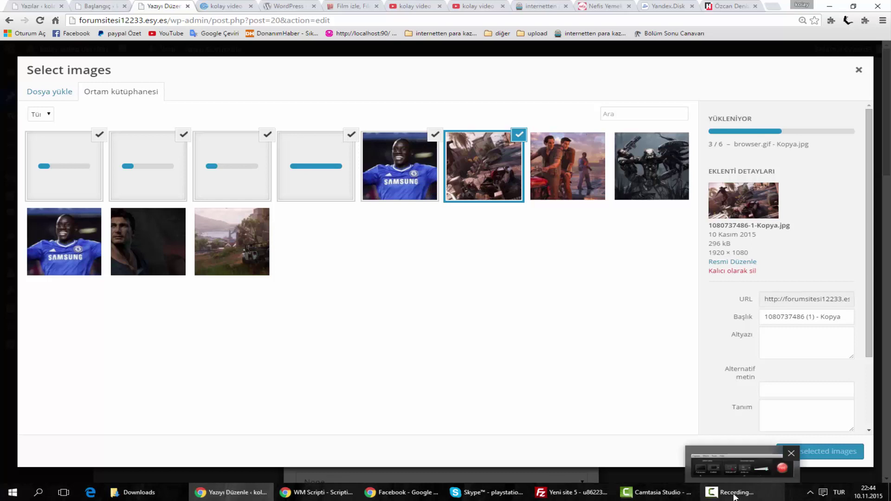
click(734, 495)
drag(374, 240, 341, 223)
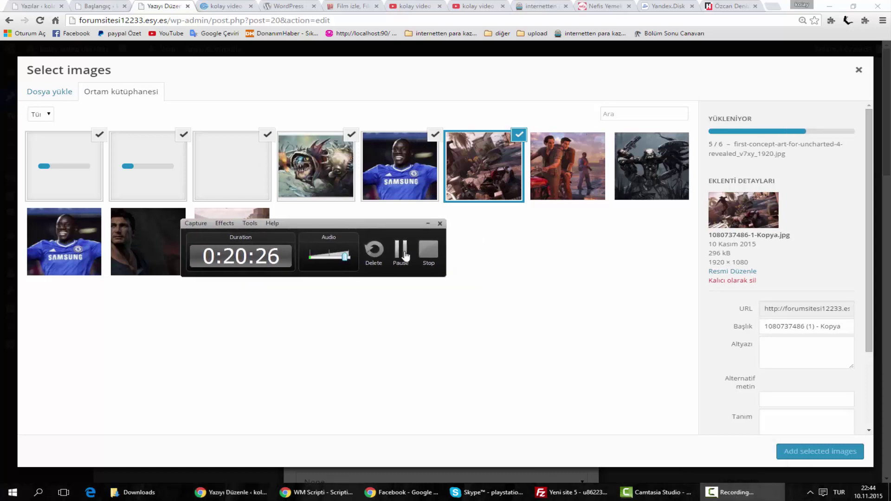
click(427, 223)
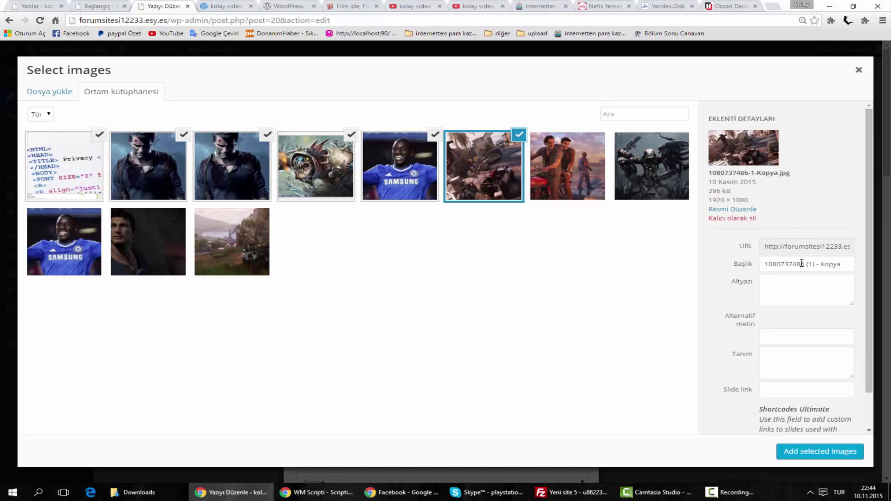
Step: Show the attachment details of the uploaded banner_dnt.png copy and add the six selected images to the Slider shortcode
click(383, 171)
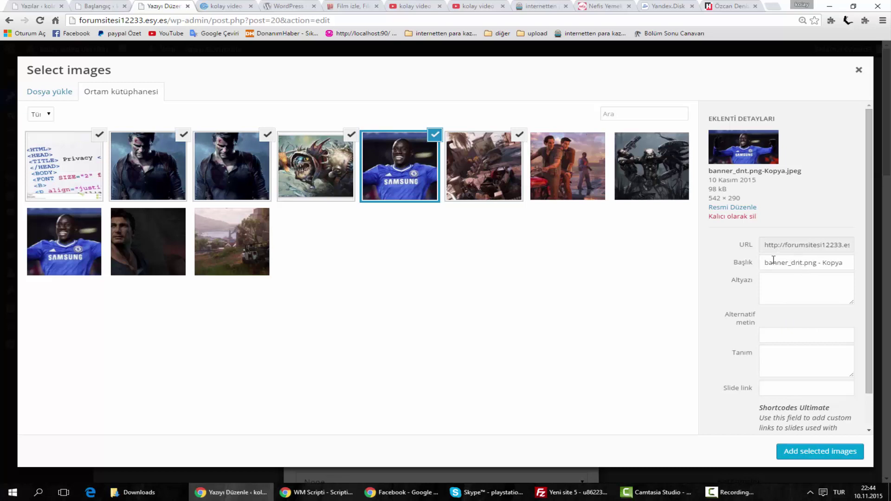
click(799, 454)
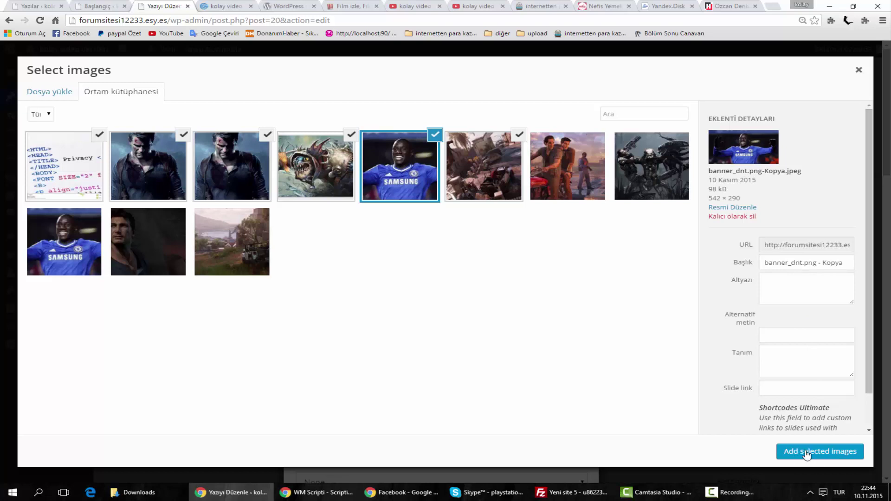
click(806, 455)
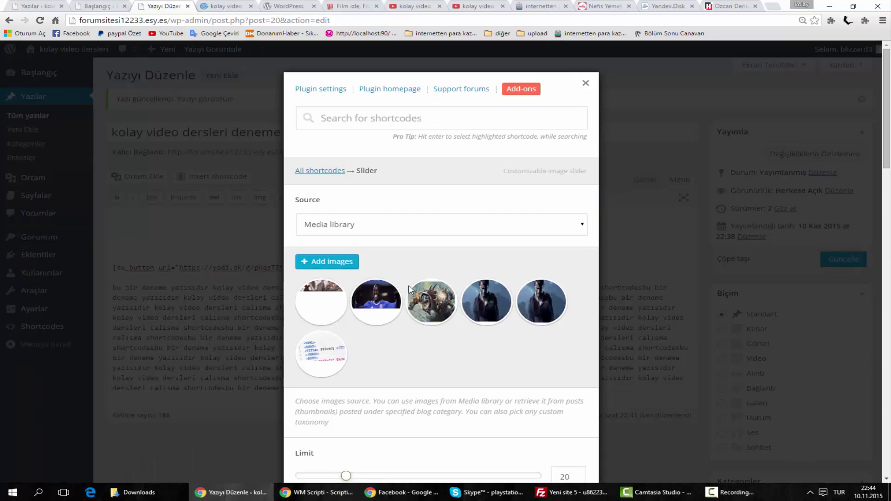
Step: Review the slider shortcode's settings and insert it with the selected media library images, keeping the existing option values
scroll(396, 279, down, 6)
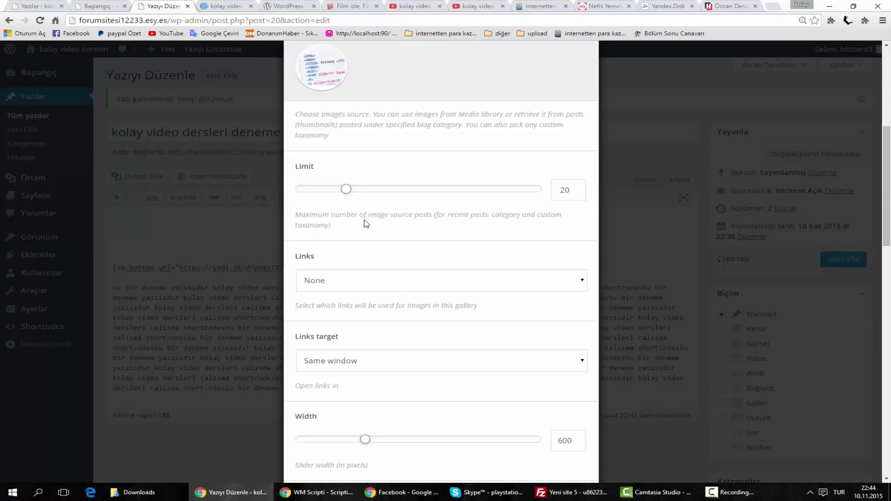
scroll(410, 215, down, 2)
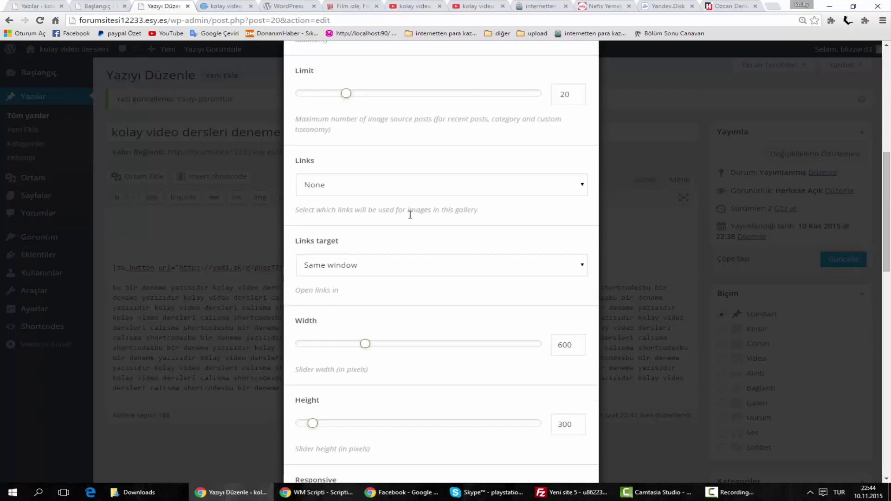
scroll(394, 235, down, 2)
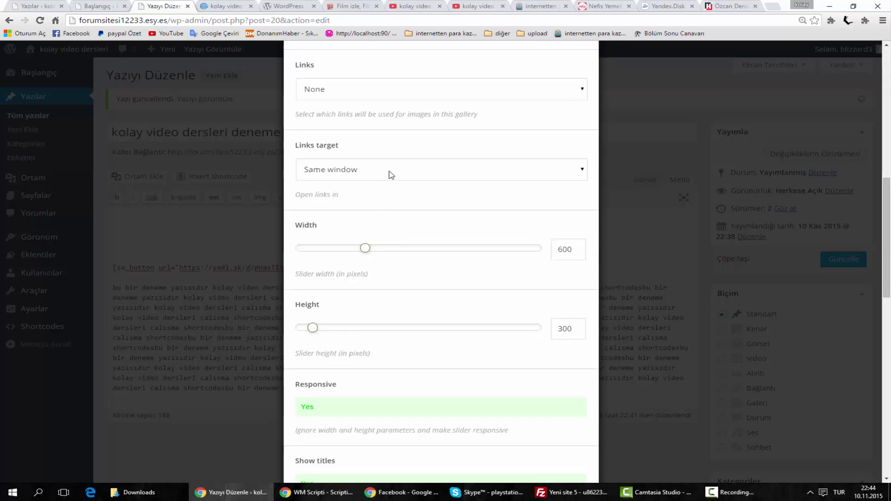
scroll(397, 184, down, 1)
click(364, 200)
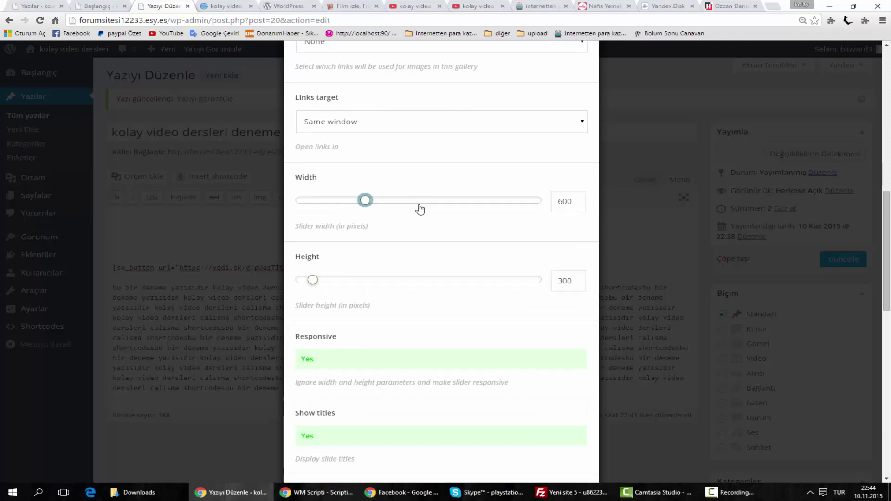
scroll(398, 228, down, 6)
scroll(390, 227, down, 7)
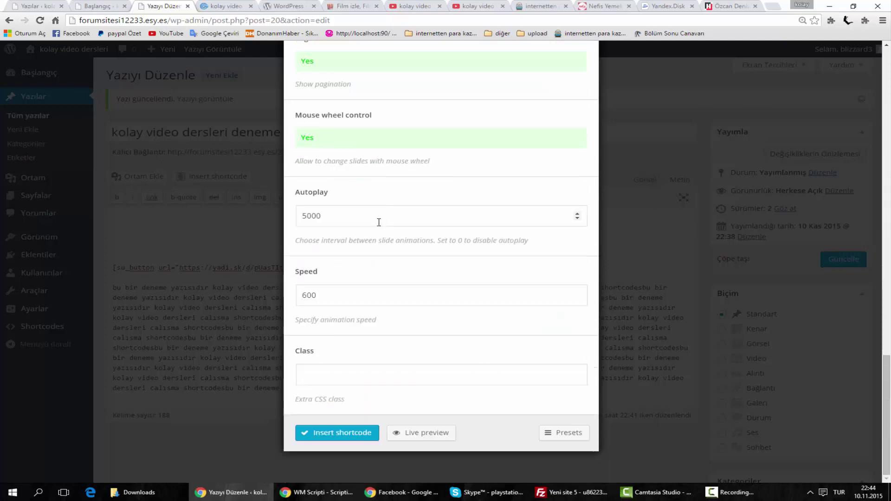
click(338, 220)
click(332, 299)
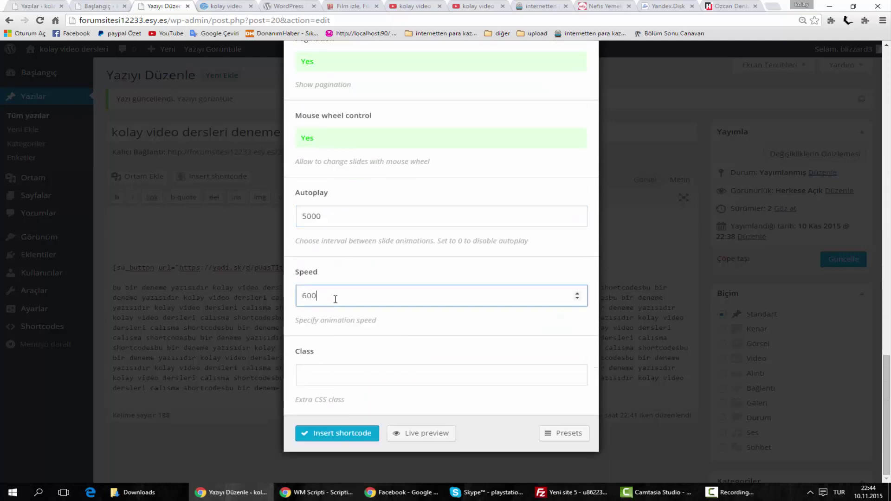
click(337, 434)
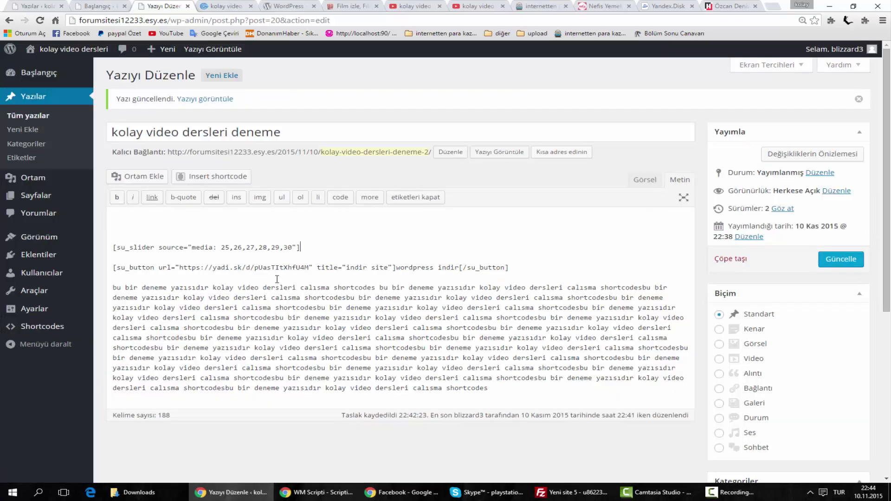
Step: Update the post "kolay video dersleri deneme" to save the new su_slider shortcode above the button shortcode
click(221, 249)
click(234, 247)
click(830, 261)
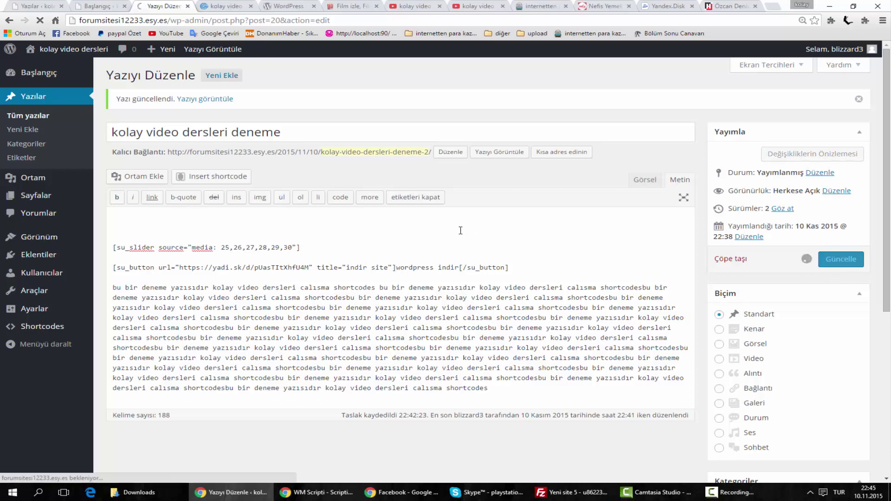
Step: Reload the site's home page and advance through the images of the post's slider
click(241, 5)
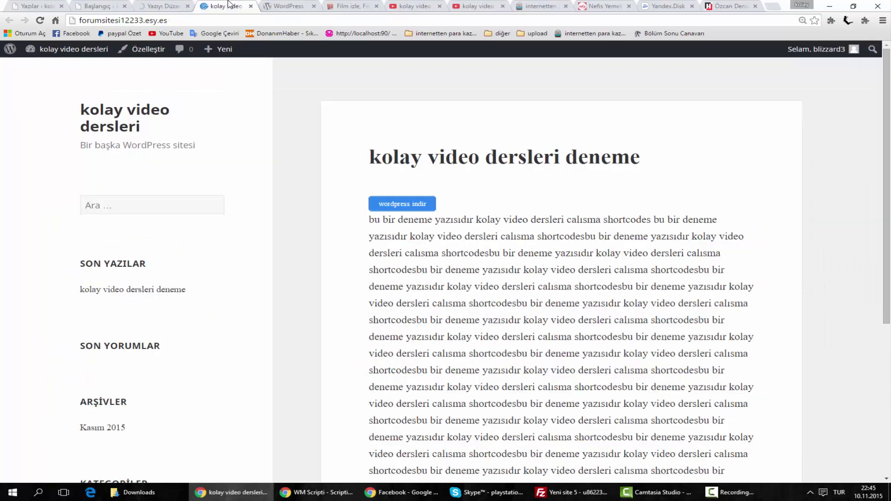
click(40, 21)
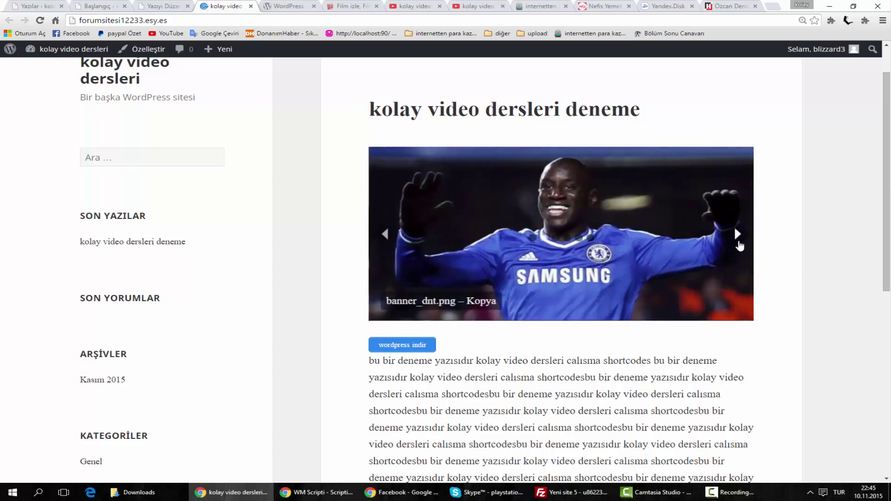
click(738, 242)
click(737, 236)
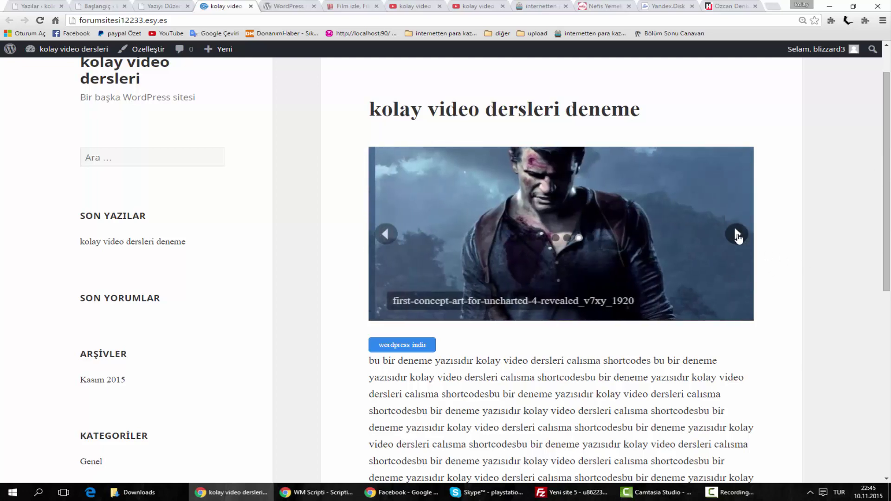
click(737, 236)
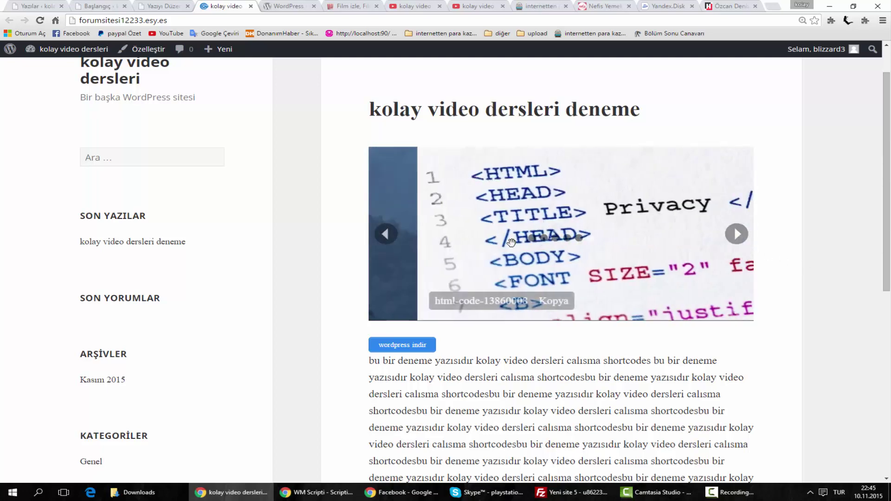
Step: Open the media library and bring up the details of the image banner_dnt.png-Kopya.jpeg
click(145, 9)
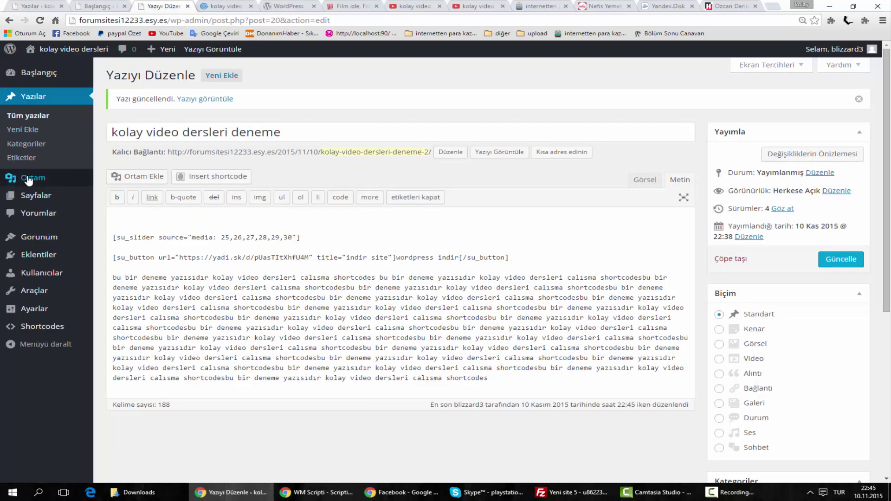
mouse_move(29, 180)
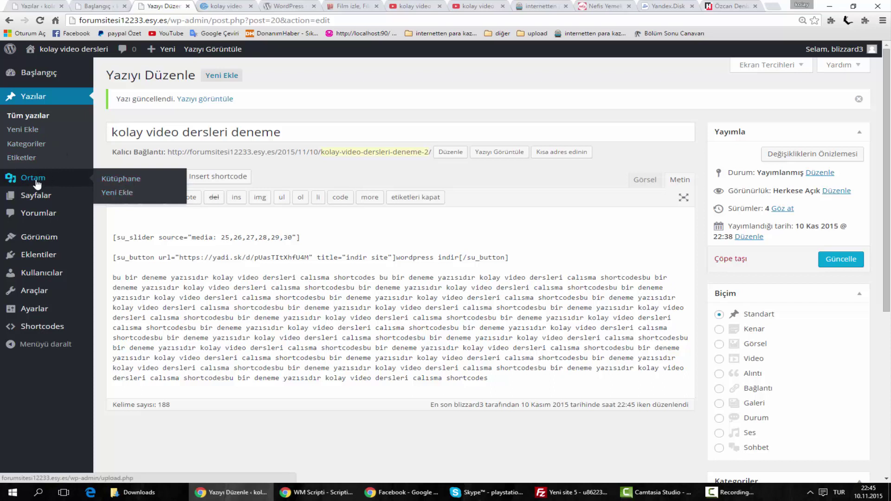
click(33, 180)
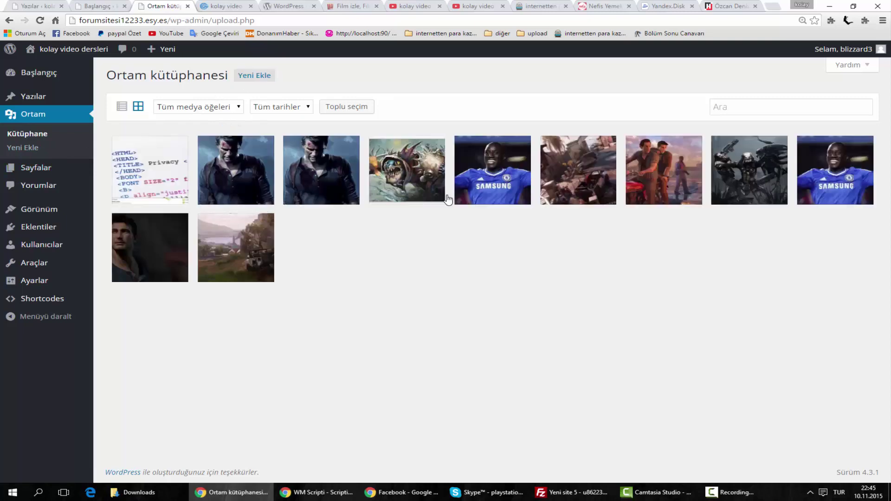
click(494, 182)
click(792, 180)
drag(791, 180, 636, 203)
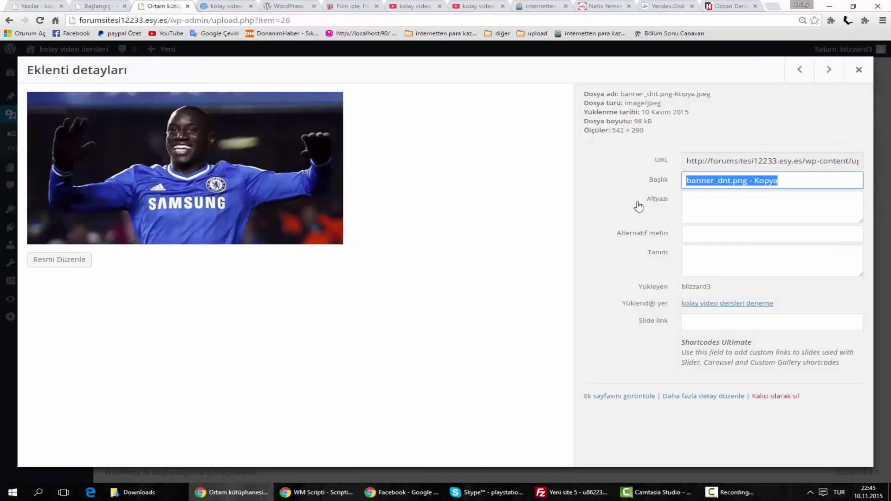
click(710, 183)
key(ctrl+a)
key(BackSpace)
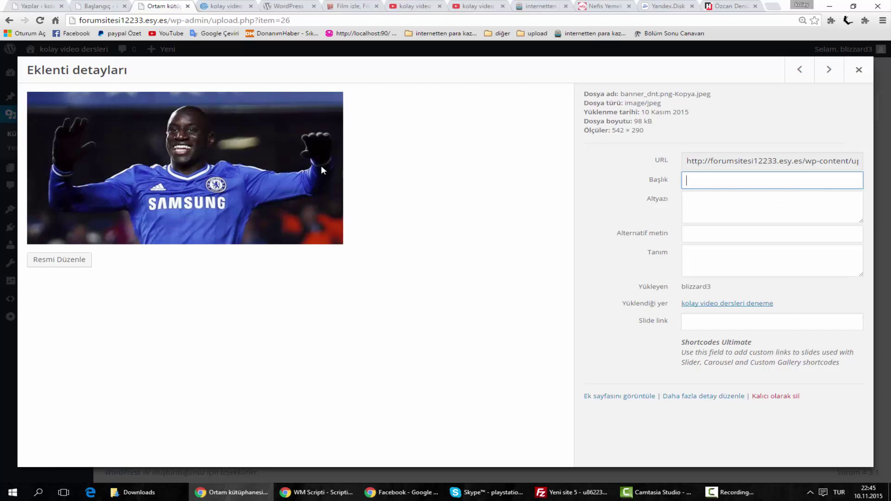
text(dsadasdsad)
Step: Set the title of the banner_dnt.png-Kopya.jpeg image to "onnoo" and close its details
double_click(706, 182)
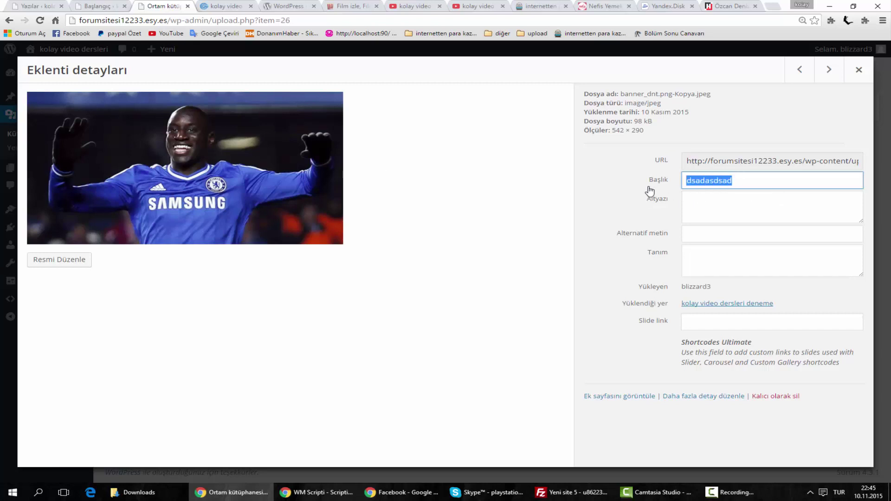
text(onnoo)
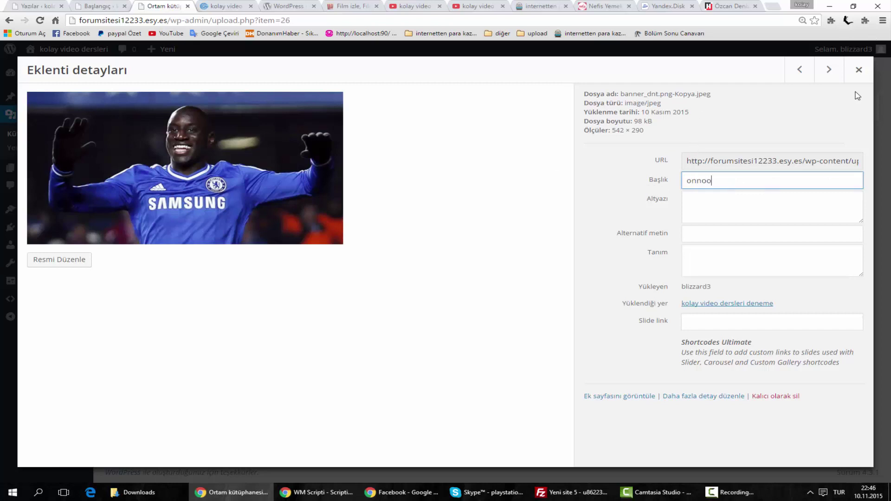
click(858, 70)
Step: Retitle the image first-concept-art-for-uncharted-4-revealed_v7xy_1920.jpg as "uncharted 4 videosu" and update it from its full edit page
click(242, 185)
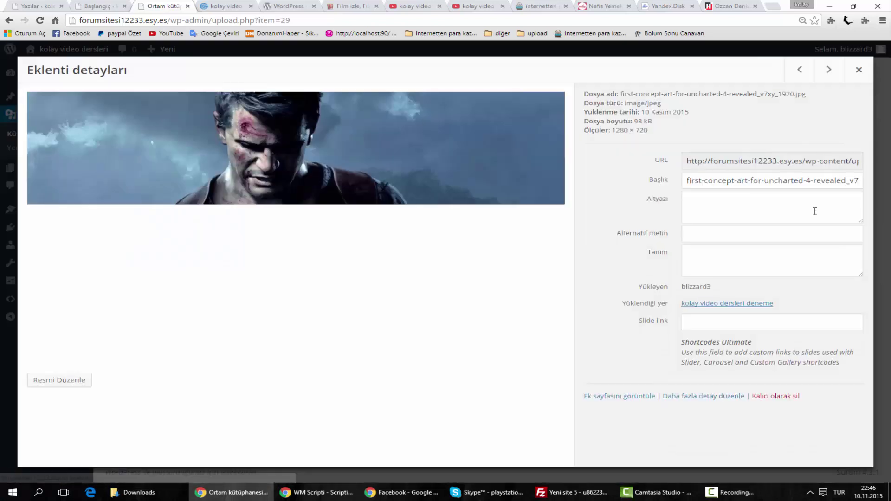
click(815, 211)
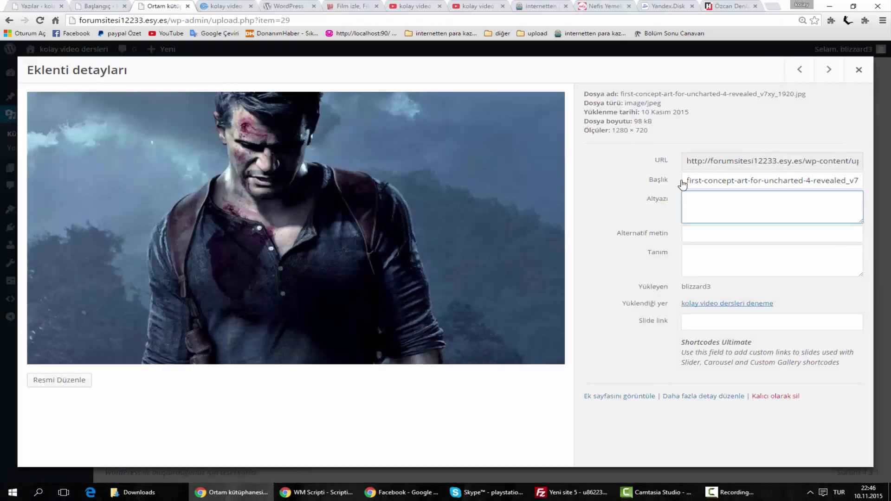
drag(682, 180, 860, 180)
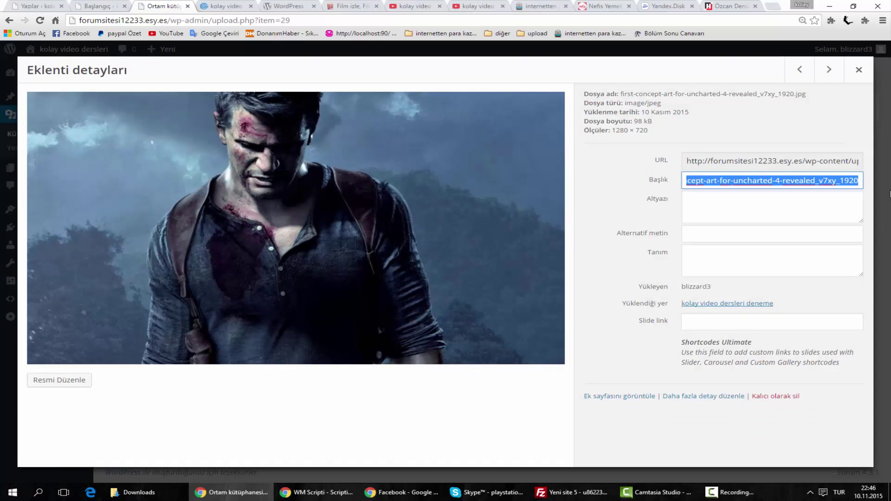
key(BackSpace)
text(unchart)
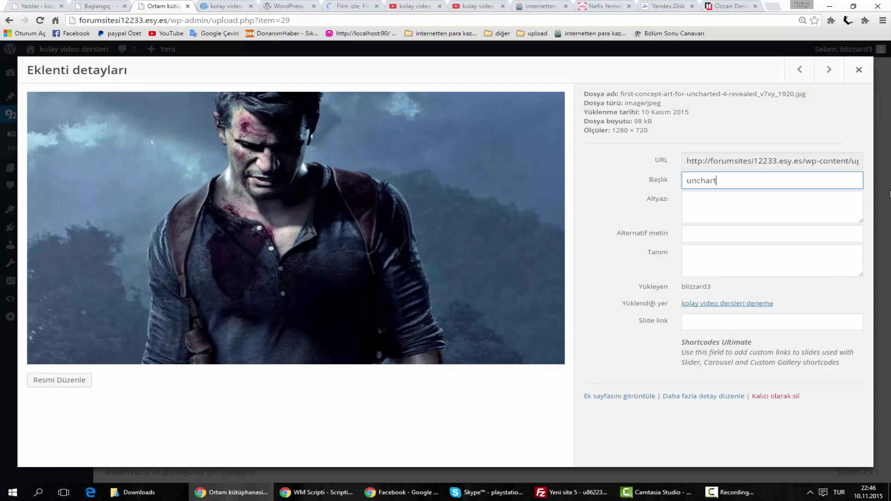
text(ed 4 videosu)
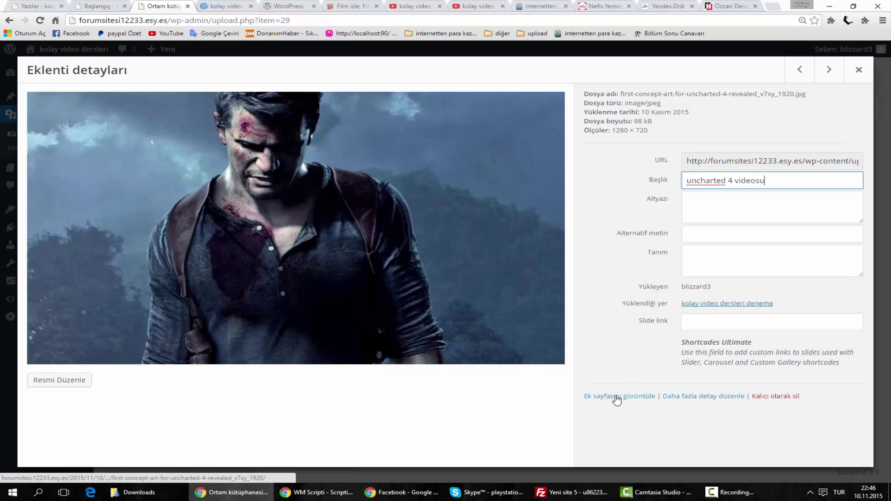
click(687, 400)
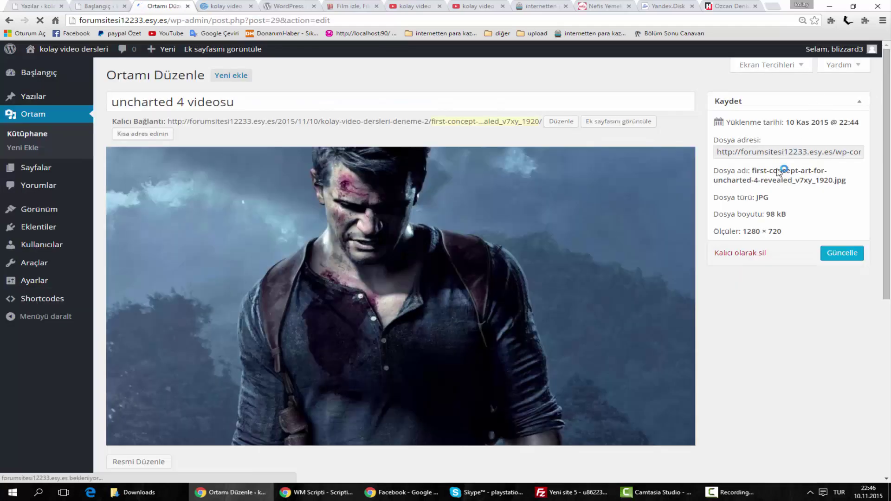
click(847, 258)
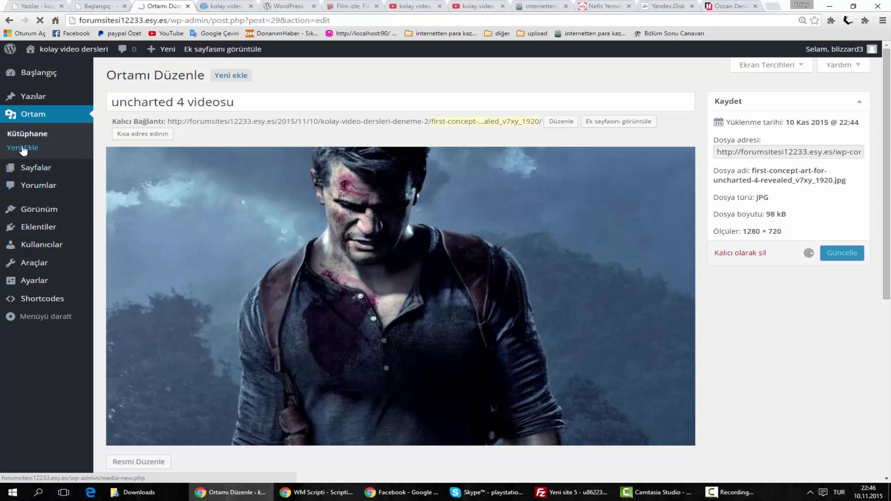
Step: Return to the list of posts and open "kolay video dersleri deneme" for editing
mouse_move(27, 97)
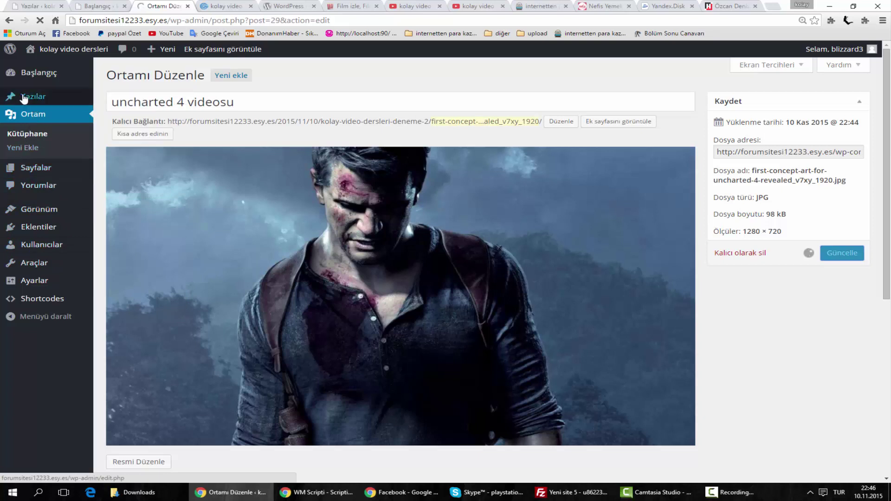
click(120, 101)
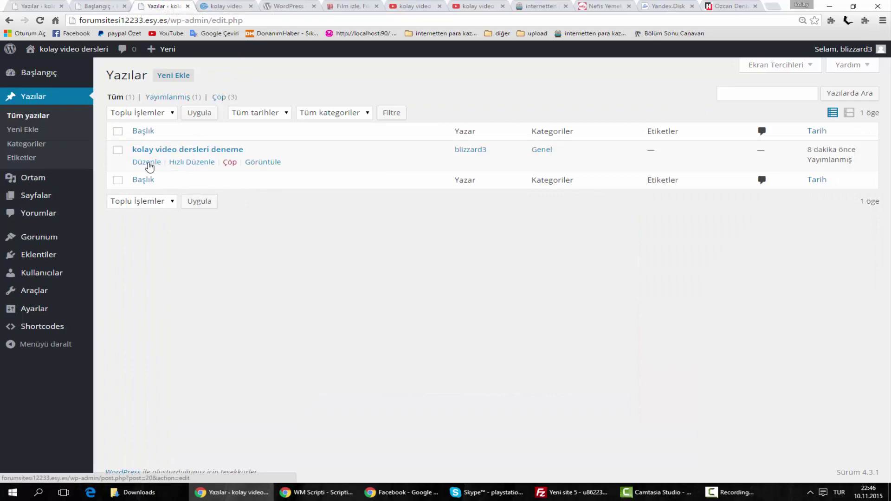
click(143, 162)
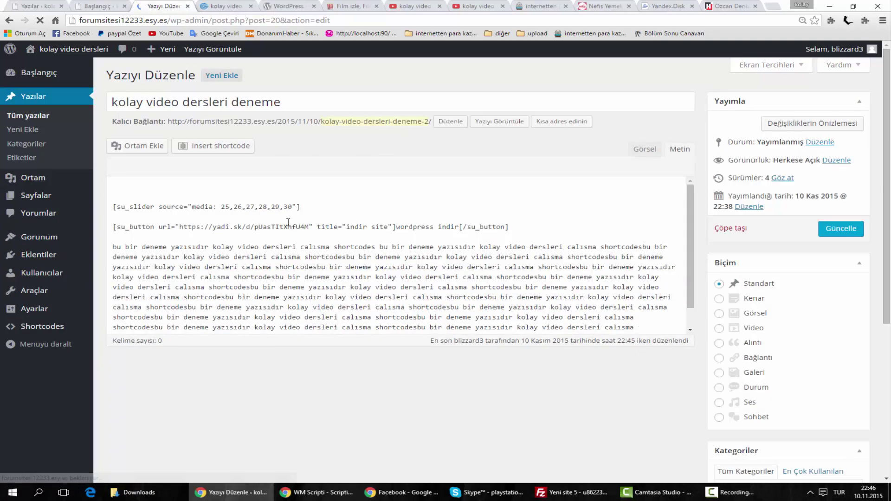
Step: Delete the su_slider and su_button shortcodes from the beginning of the post's content
click(112, 205)
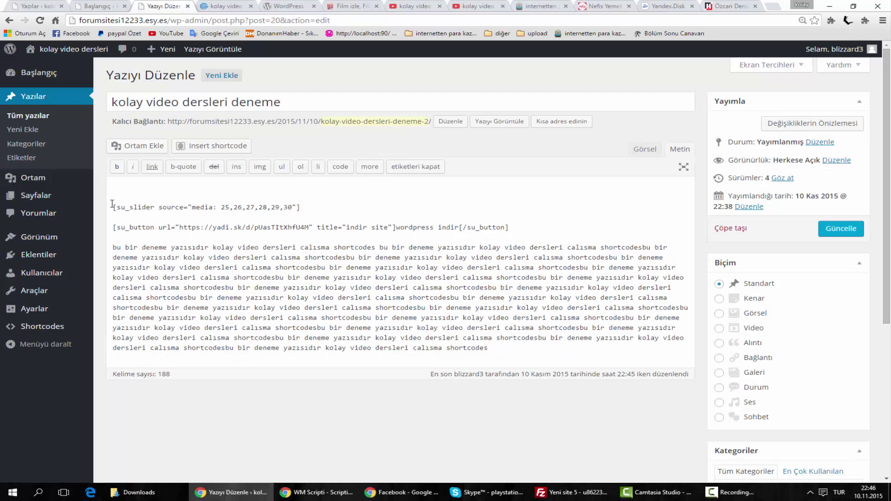
drag(153, 213, 520, 231)
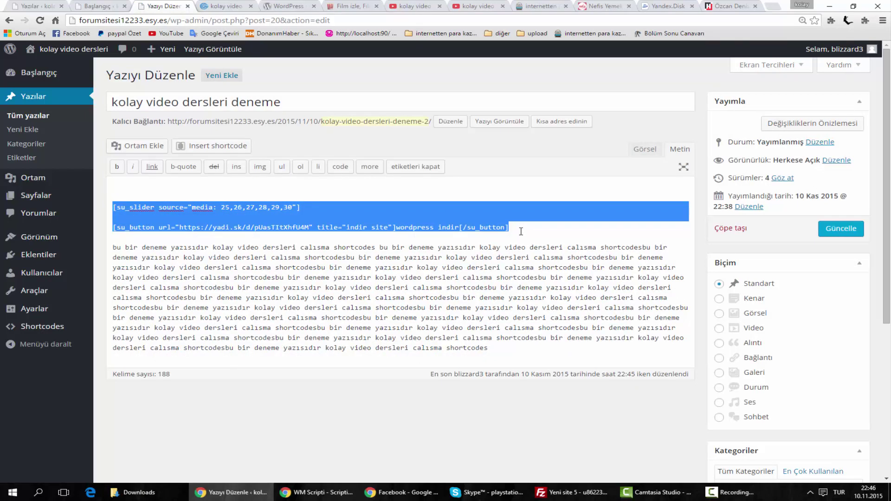
key(Delete)
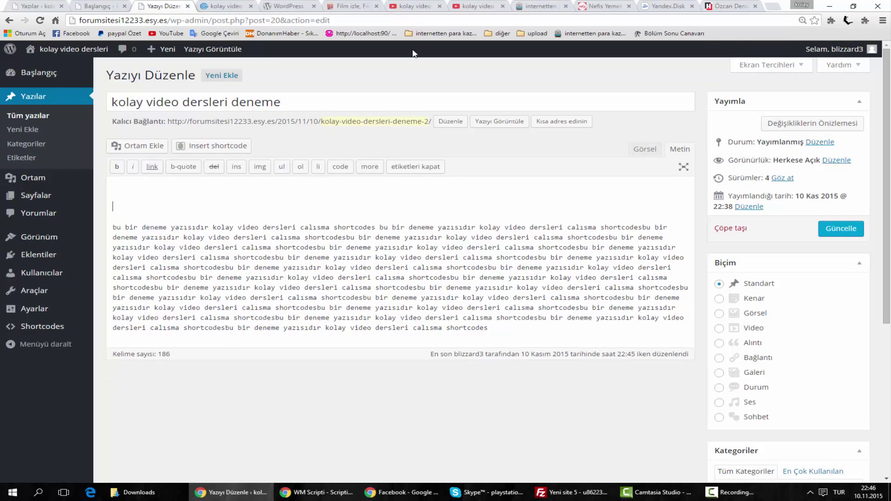
Step: Filter the shortcode list to the Box type and open the Tabs shortcode's settings
click(206, 150)
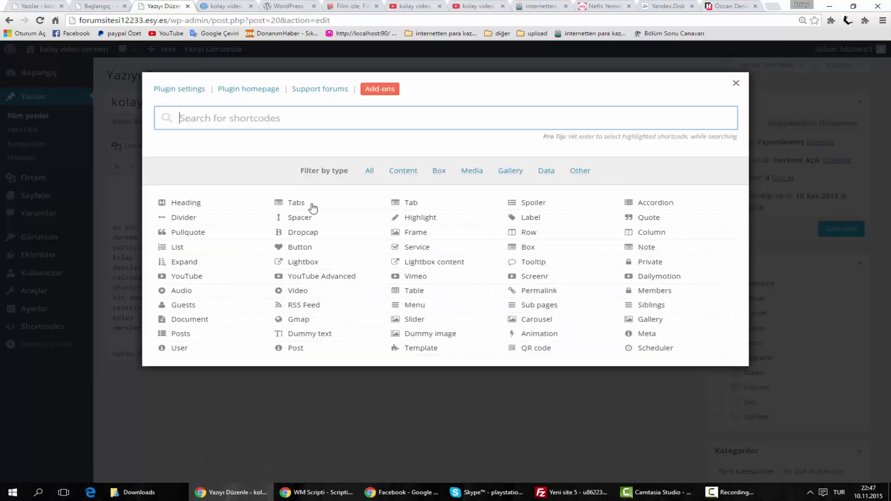
click(514, 174)
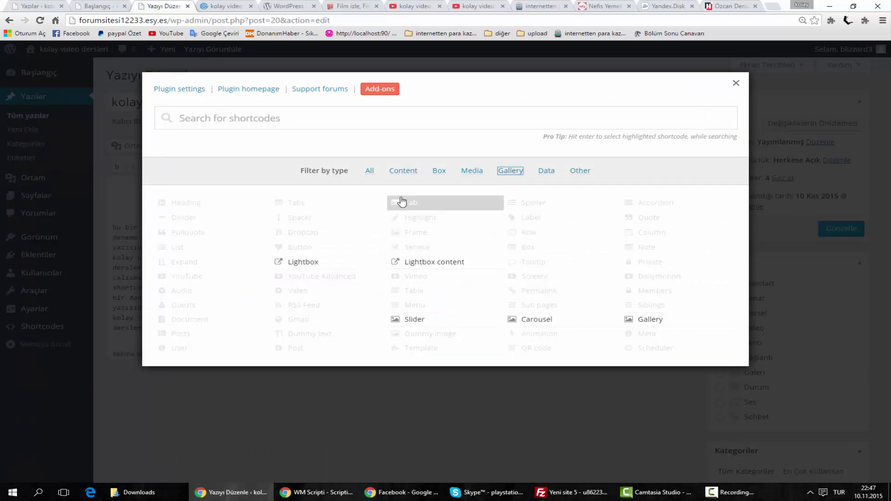
click(436, 173)
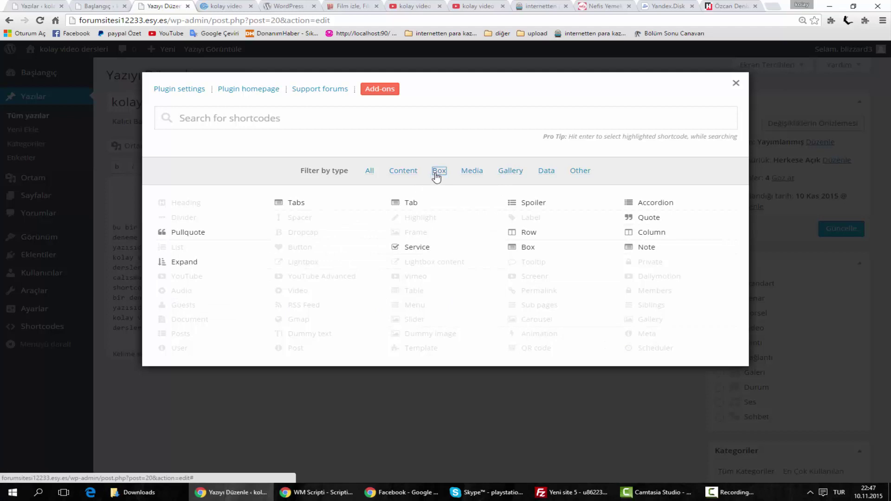
click(301, 204)
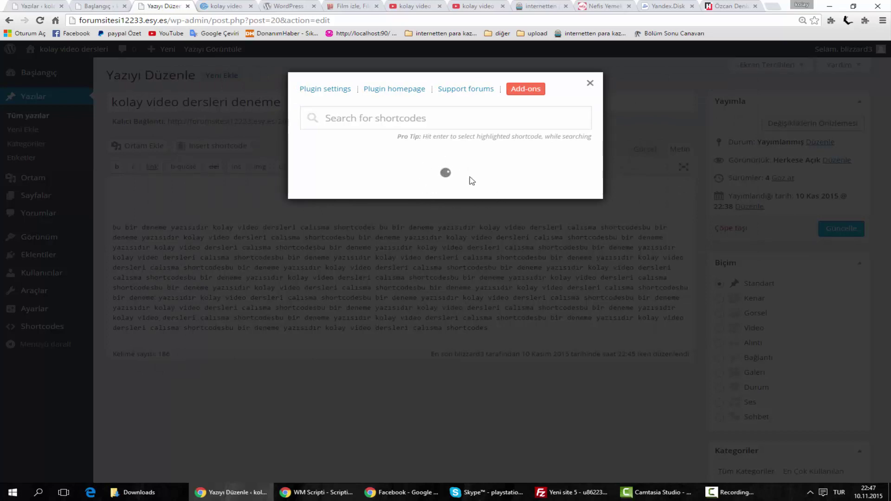
Step: Insert the Tabs shortcode with its default settings and three placeholder tabs above the post's text
scroll(403, 260, down, 4)
scroll(402, 281, down, 1)
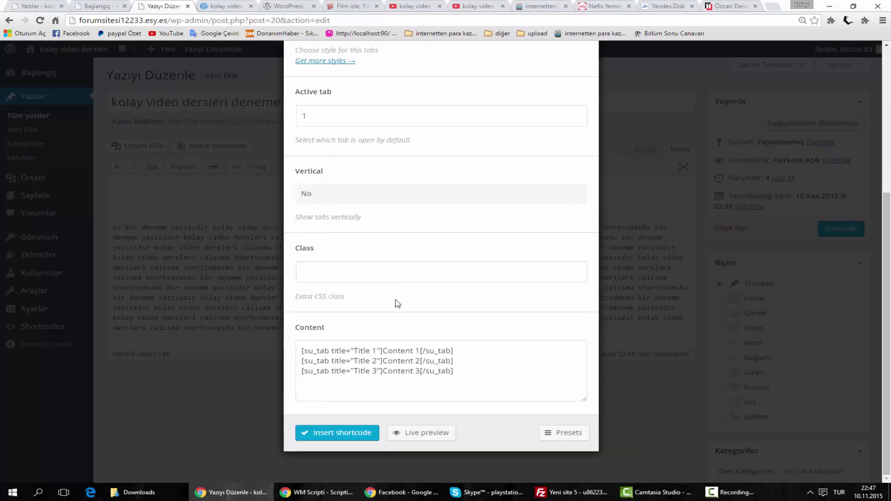
drag(465, 372, 288, 355)
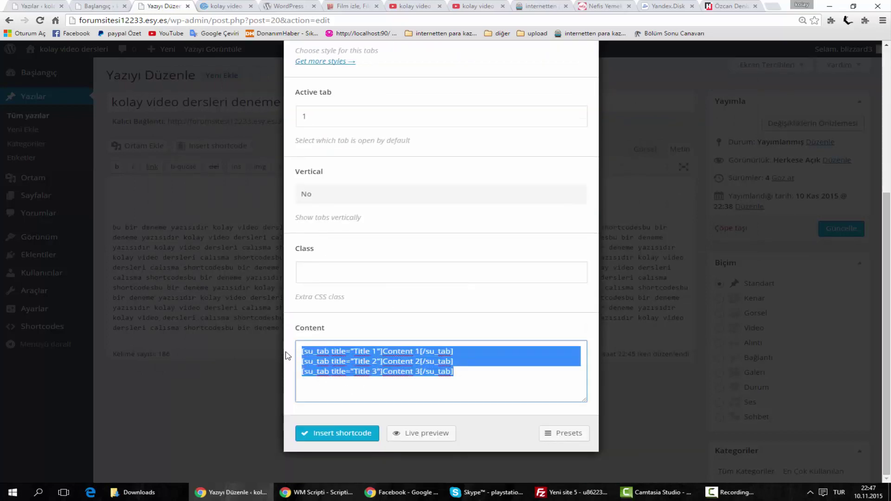
click(378, 350)
drag(382, 351, 421, 345)
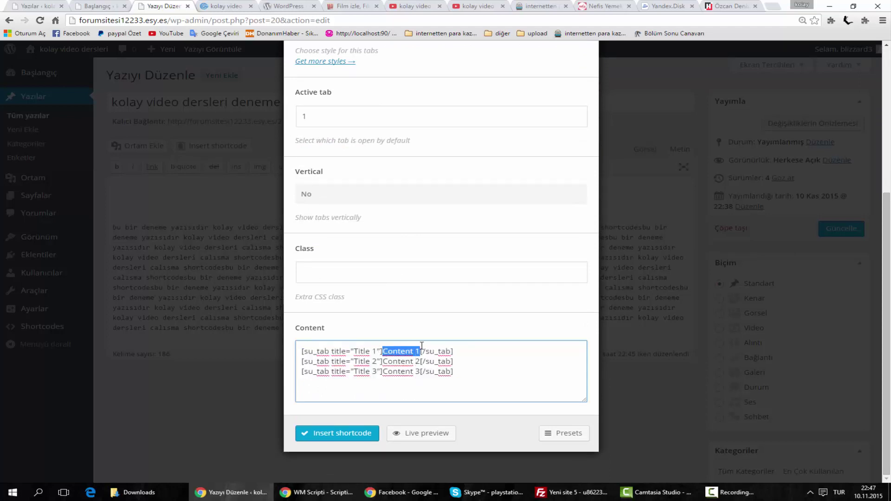
click(468, 364)
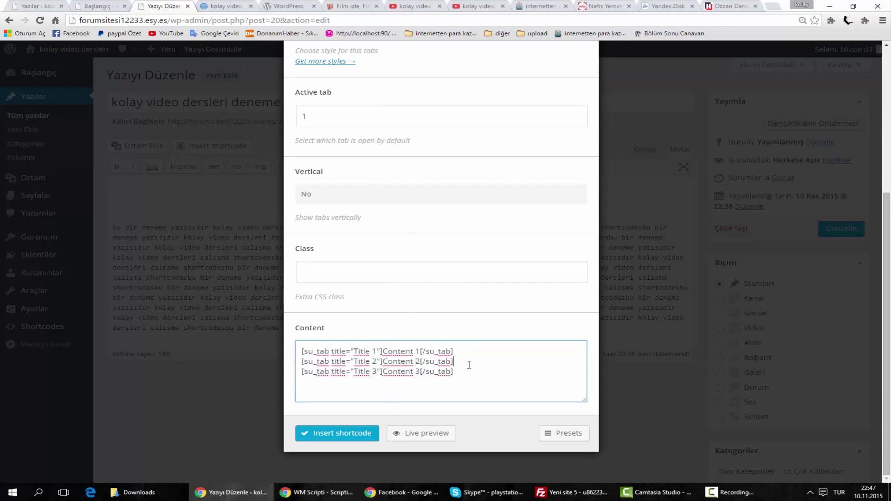
drag(476, 380, 299, 349)
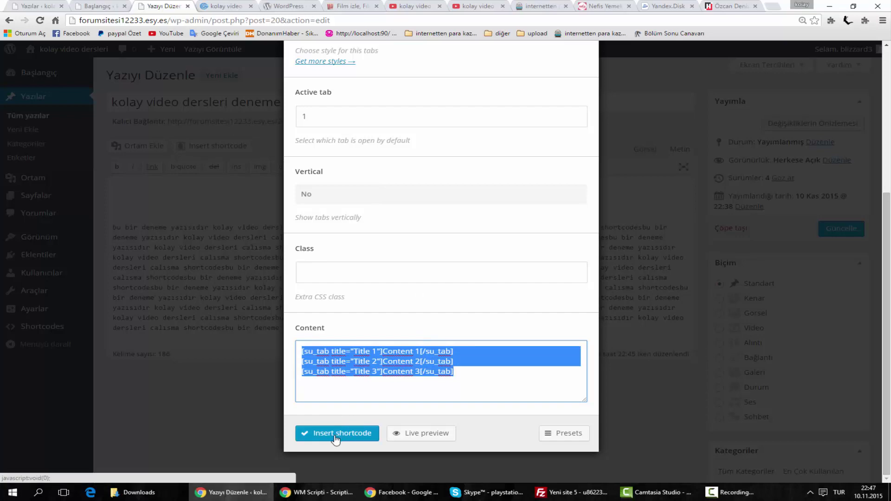
click(334, 434)
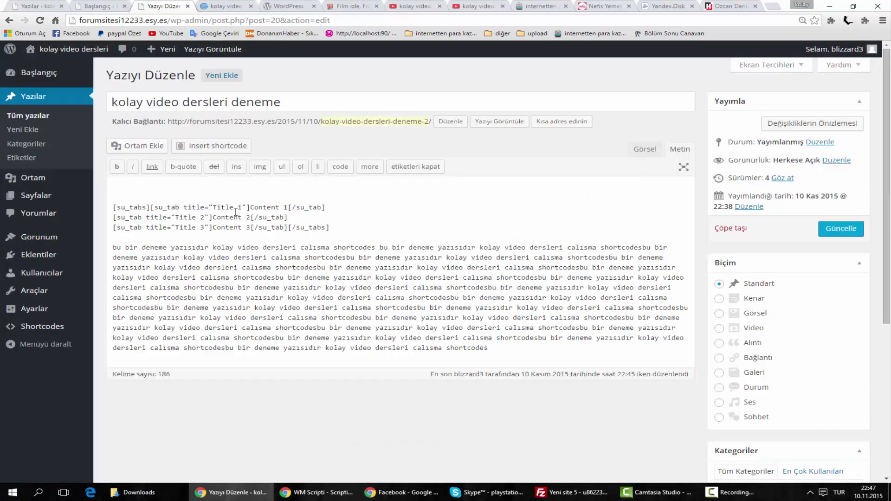
Step: Replace the placeholder "Content 1" in the first su_tab shortcode with blank spaces
drag(251, 207, 290, 205)
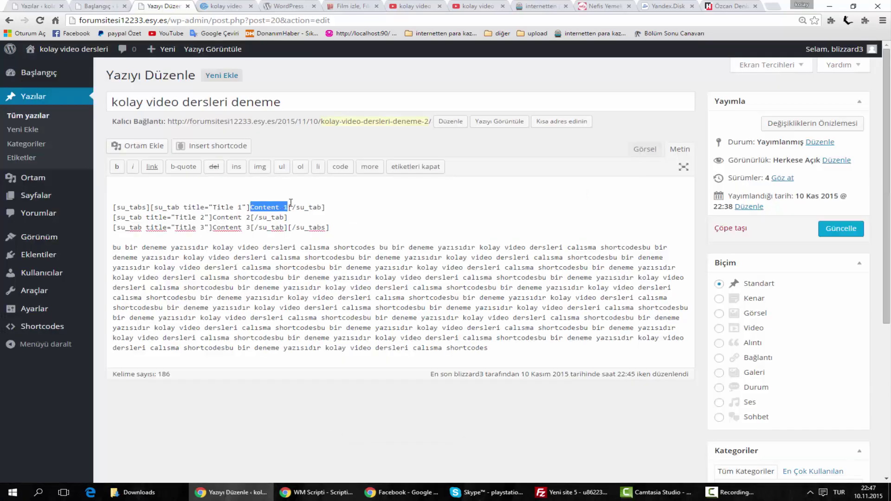
click(882, 20)
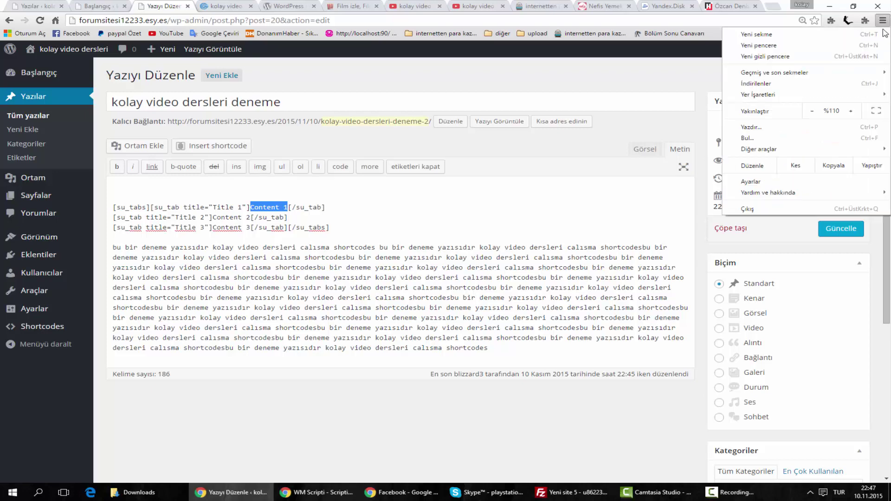
click(853, 110)
click(515, 293)
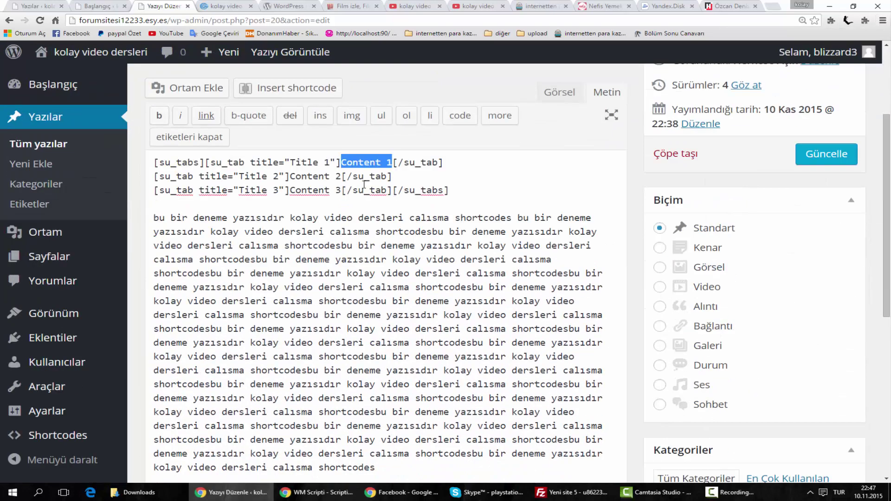
click(355, 175)
drag(342, 164, 390, 165)
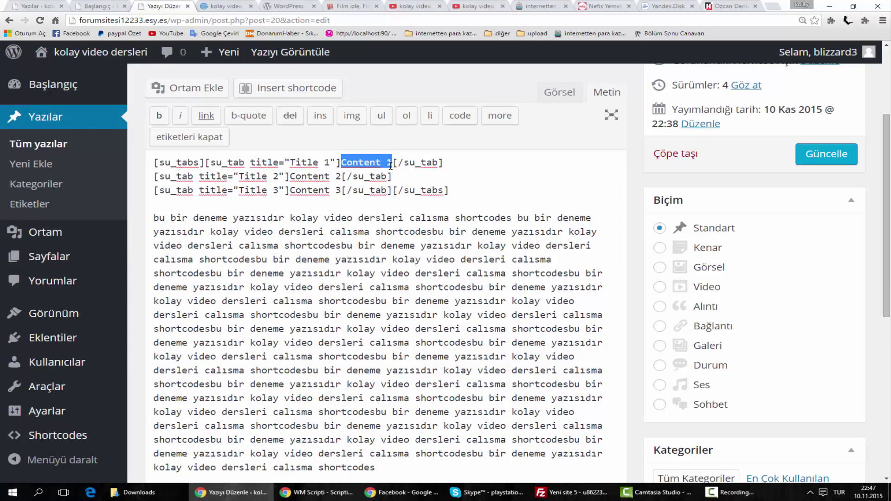
drag(291, 175, 395, 165)
click(342, 162)
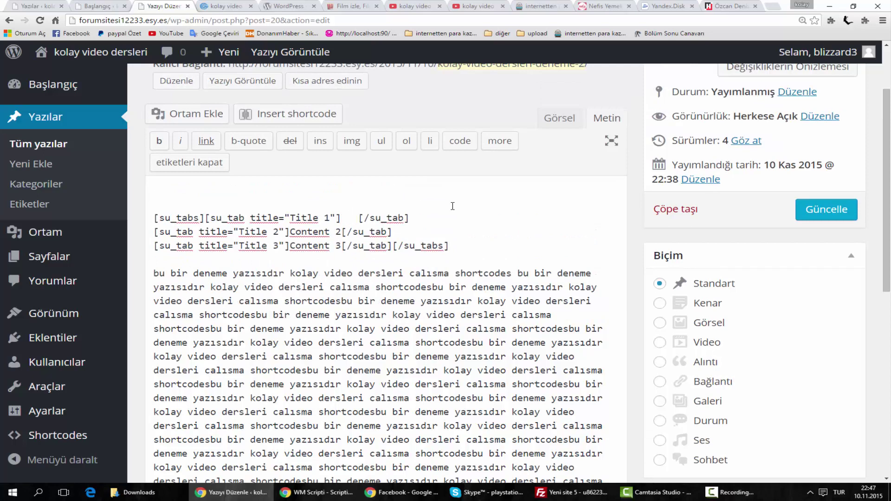
Step: Switch to the kolay video dersleri YouTube channel, open the video "Ofisimo Mükemmel bir Fabrika Sitesi Kurulumu" and pause it
click(413, 7)
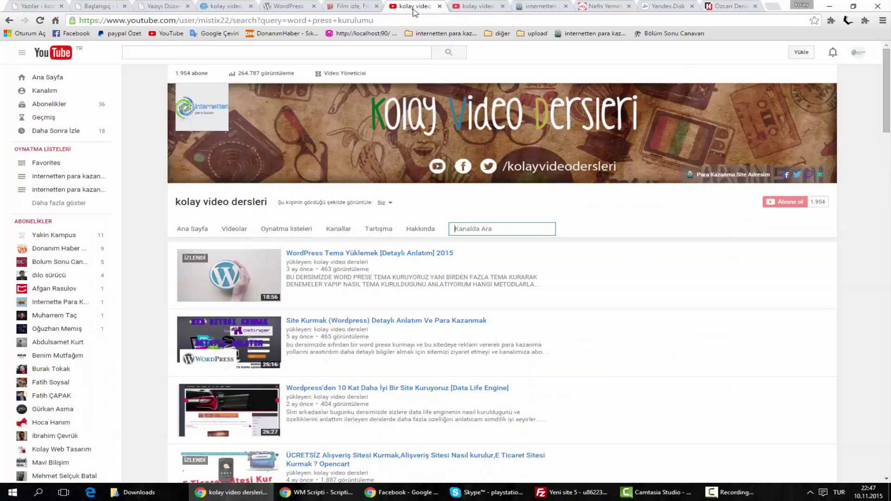
click(471, 7)
scroll(176, 121, down, 5)
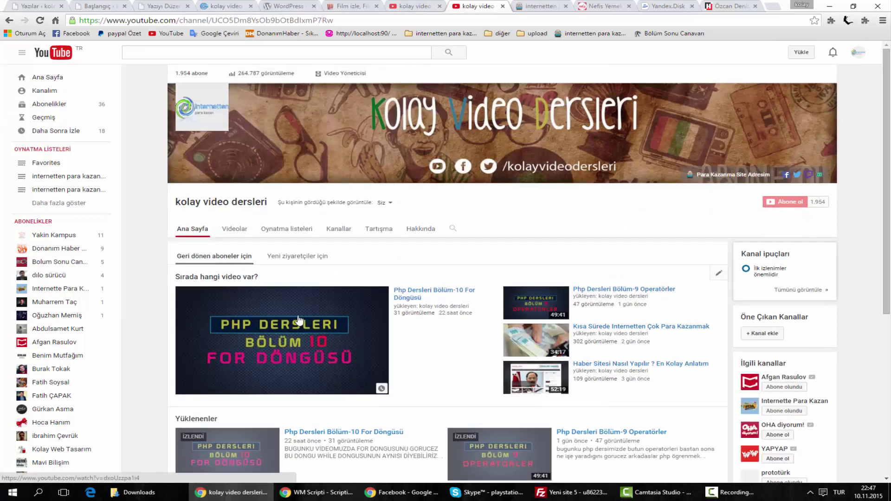
scroll(299, 321, down, 6)
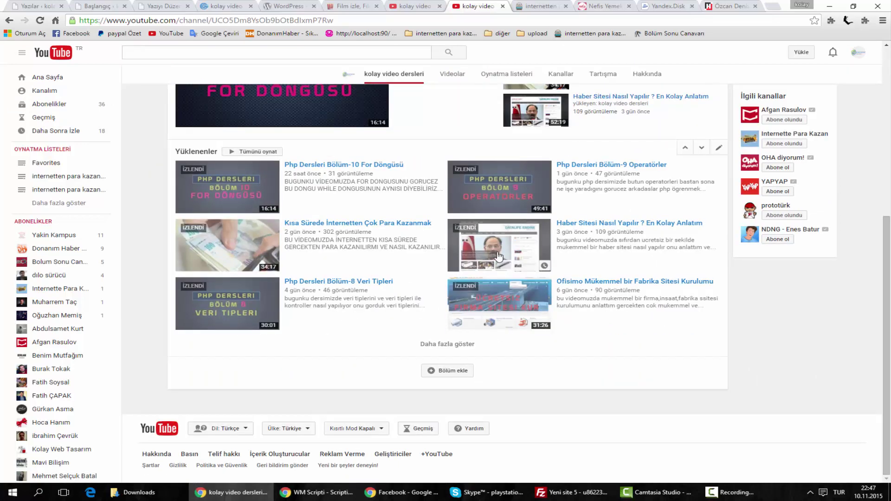
click(455, 344)
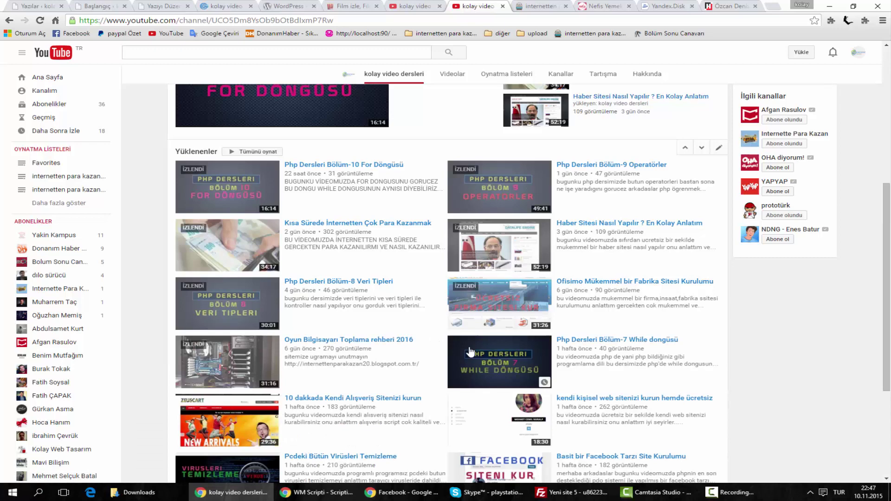
click(500, 300)
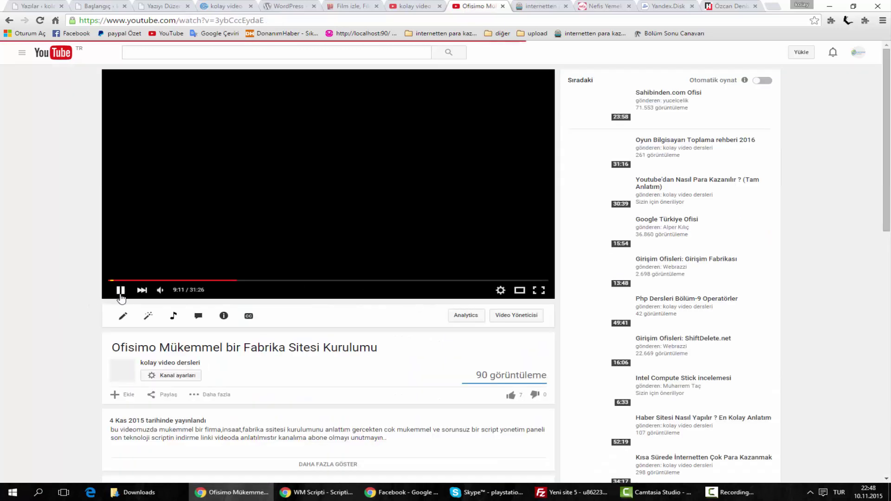
click(120, 290)
Step: Copy the paused YouTube video's address and return to the WordPress post editor
click(210, 20)
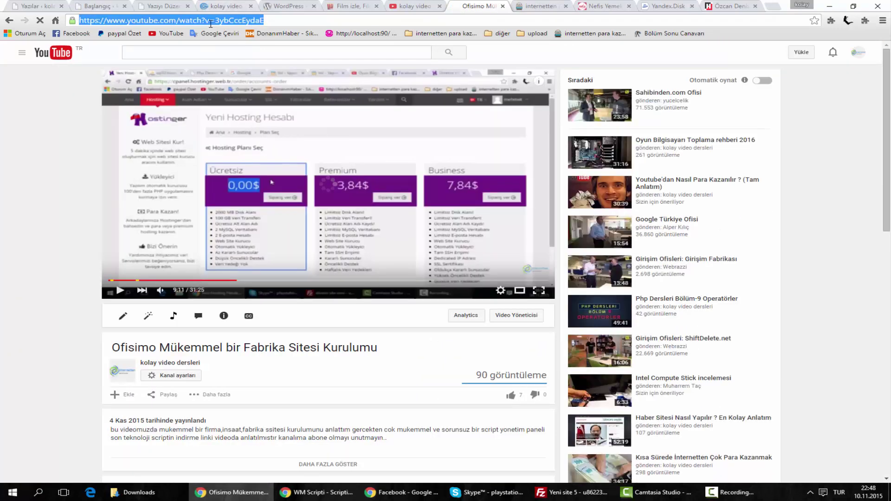
right_click(211, 21)
click(242, 59)
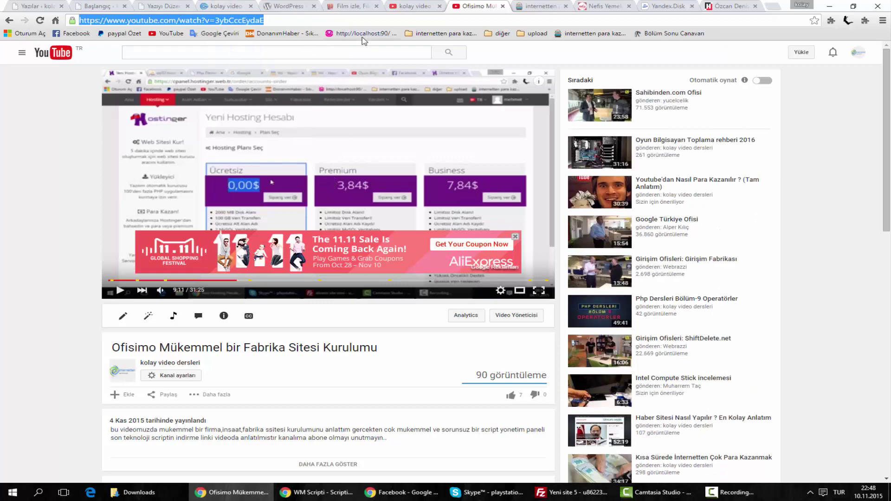
click(411, 7)
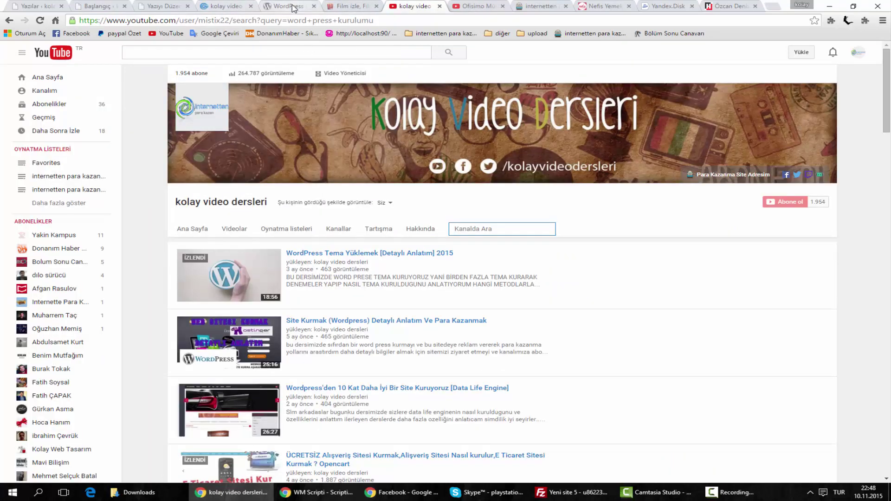
click(164, 6)
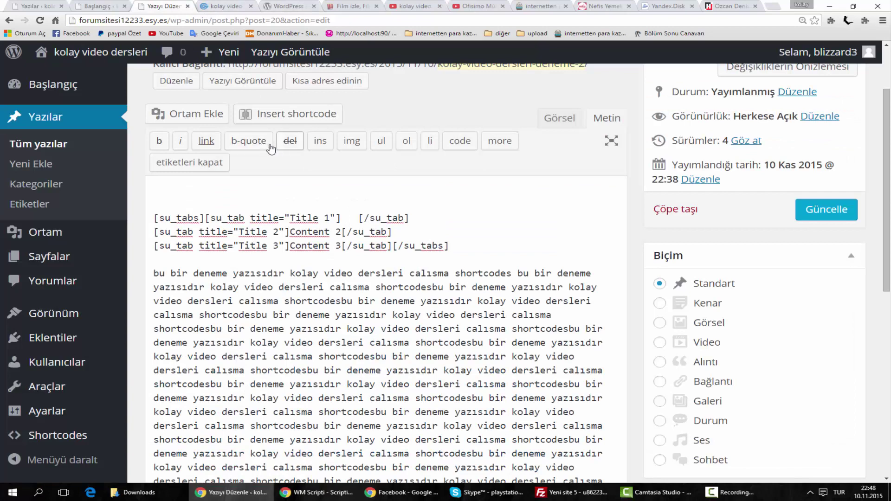
click(286, 119)
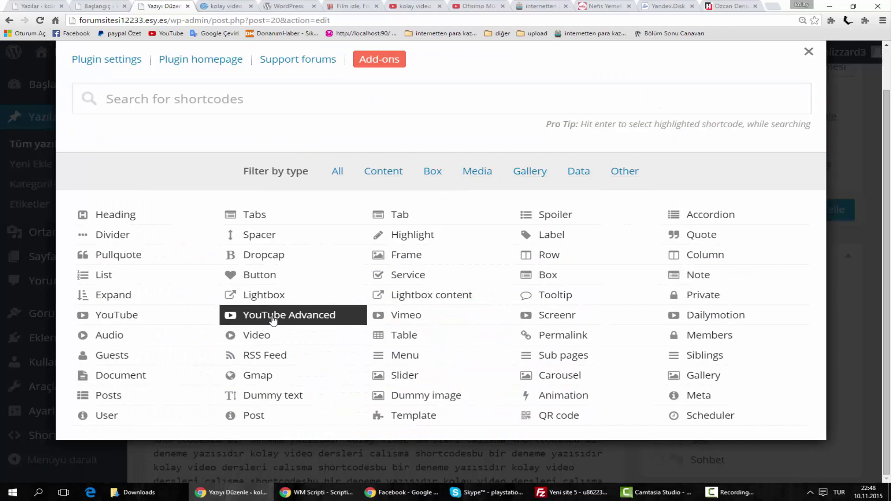
click(274, 319)
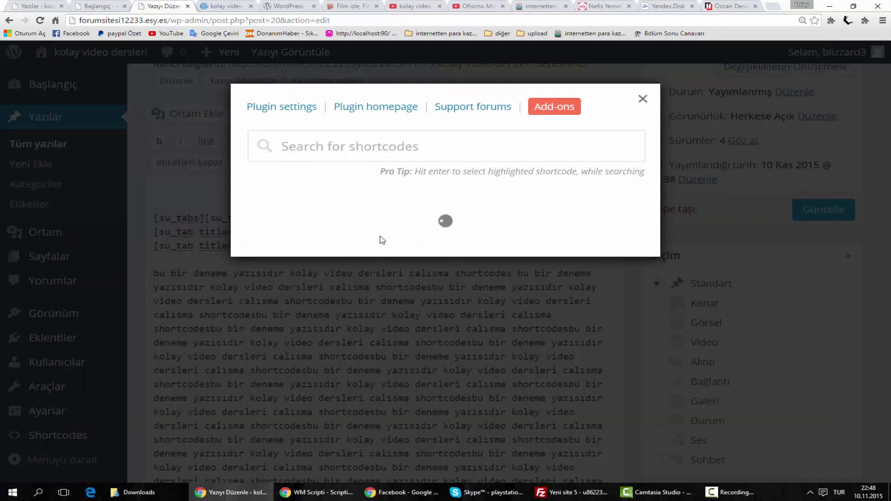
text(https://www.youtube.com/watch?v=VJJdllmpDfM)
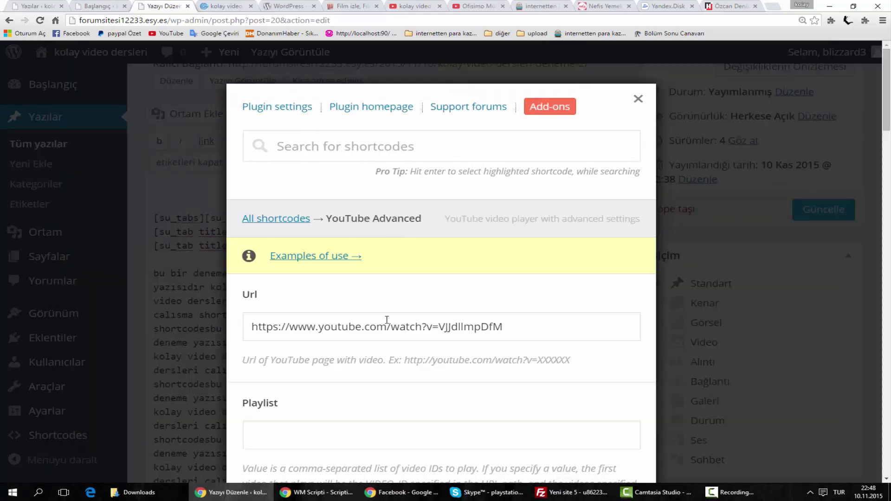
scroll(497, 206, down, 3)
scroll(325, 305, down, 20)
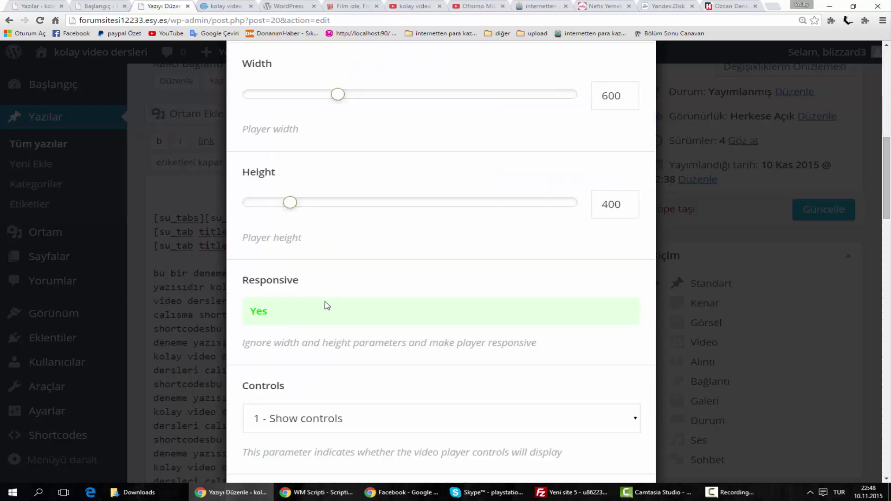
scroll(306, 343, down, 10)
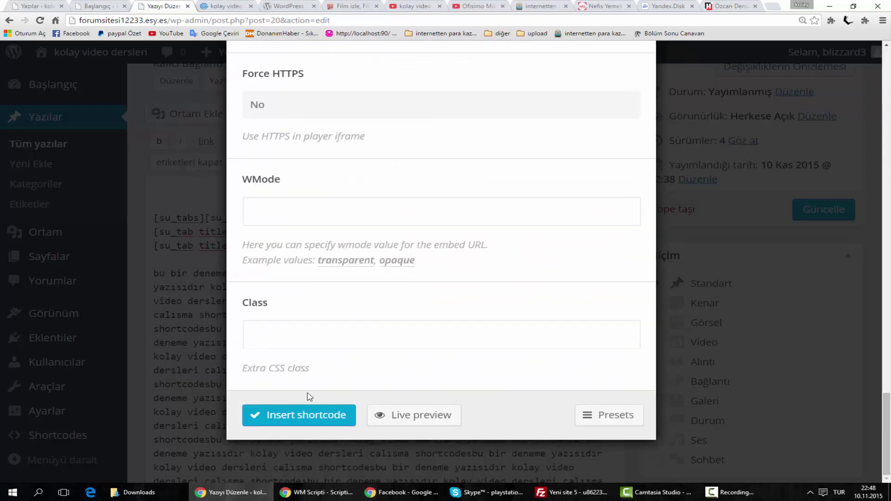
click(300, 420)
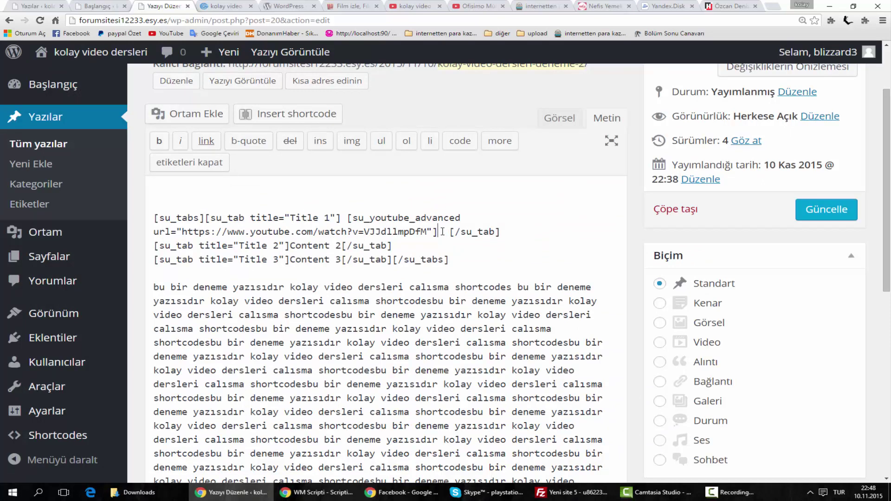
Step: Replace "Content 2" and "Content 3" with copies of the first tab's su_youtube_advanced shortcode and update the post
drag(442, 231, 350, 218)
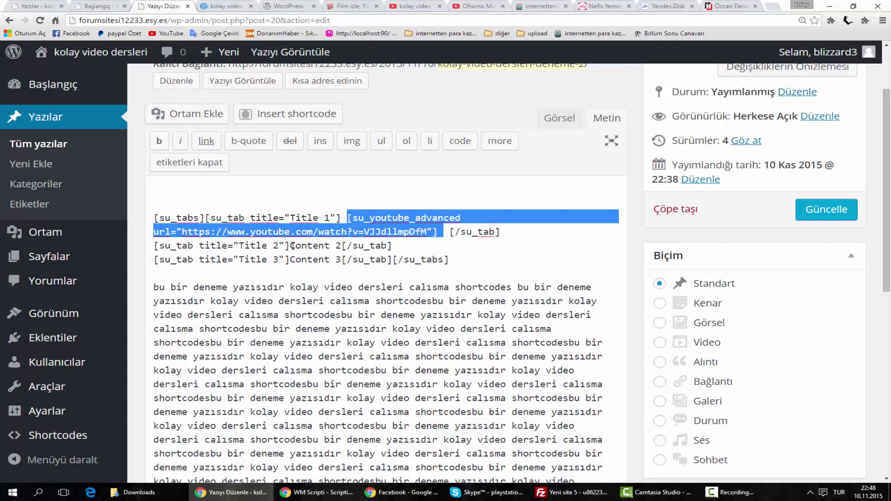
drag(292, 245, 341, 246)
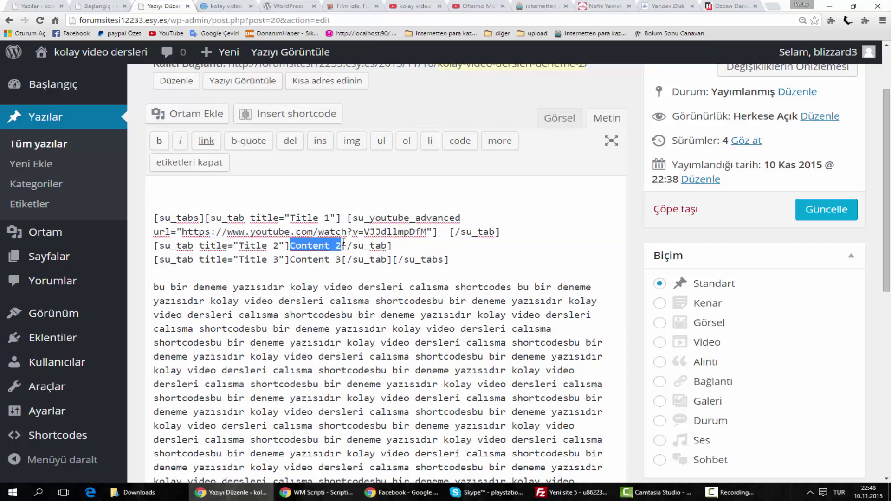
text([su_youtube_advanced url="https://www.youtube.com/watch?v=VJJdllmpDfM"])
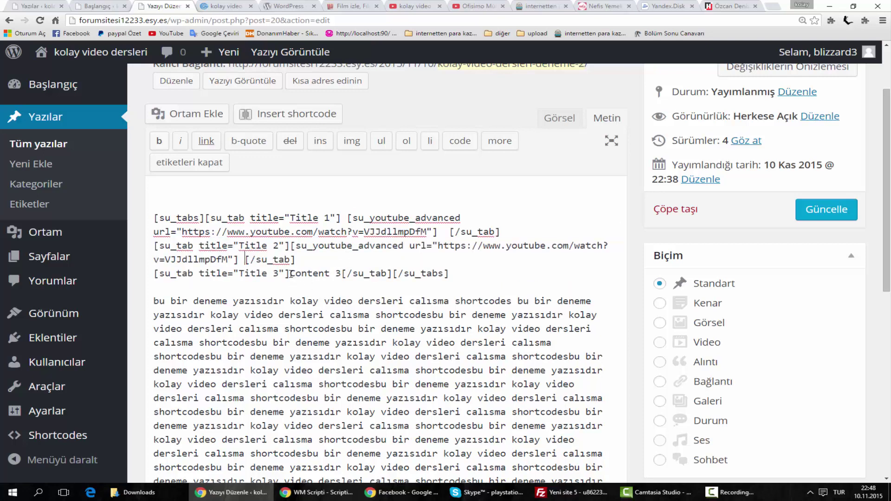
drag(290, 273, 343, 273)
text([su_youtube_advanced url="https://www.youtube.com/watch?v=VJJdllmpDfM"])
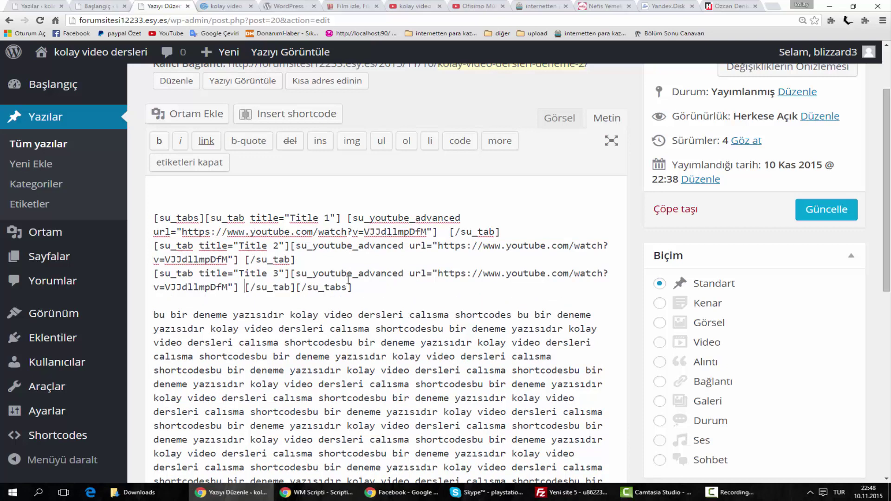
click(821, 209)
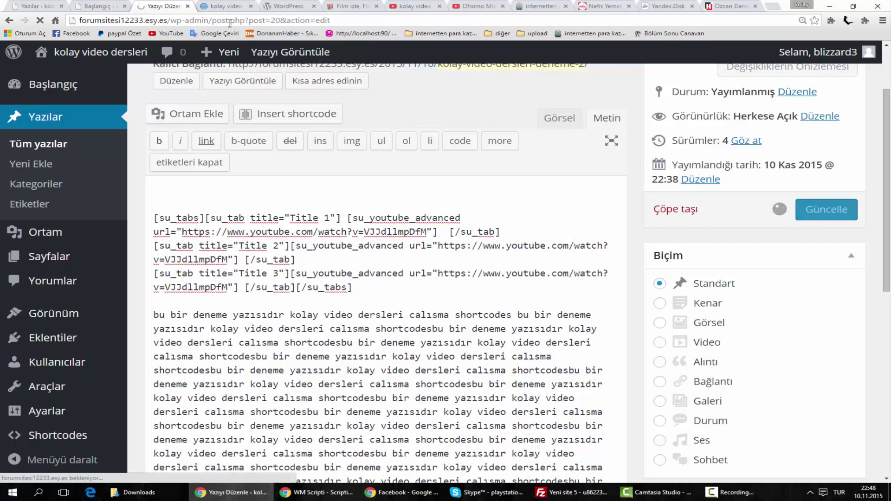
Step: Switch to the live site, advance the image slider by two slides and reload the home page
click(218, 9)
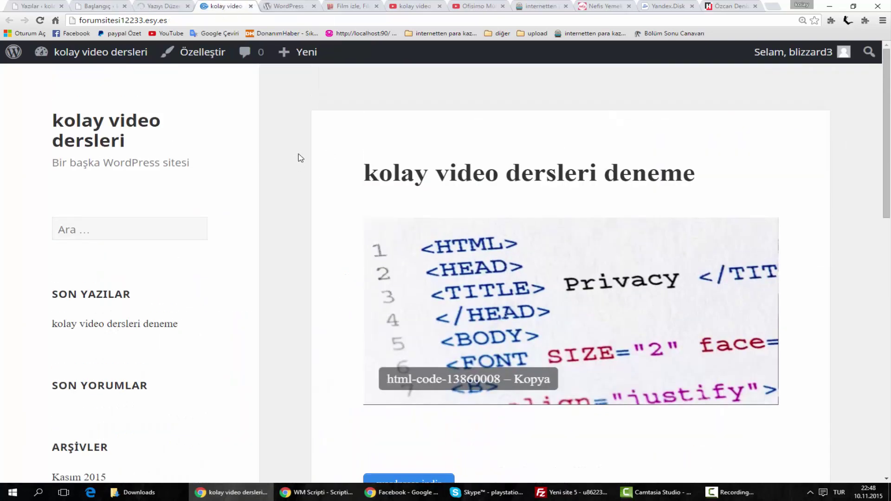
mouse_move(83, 51)
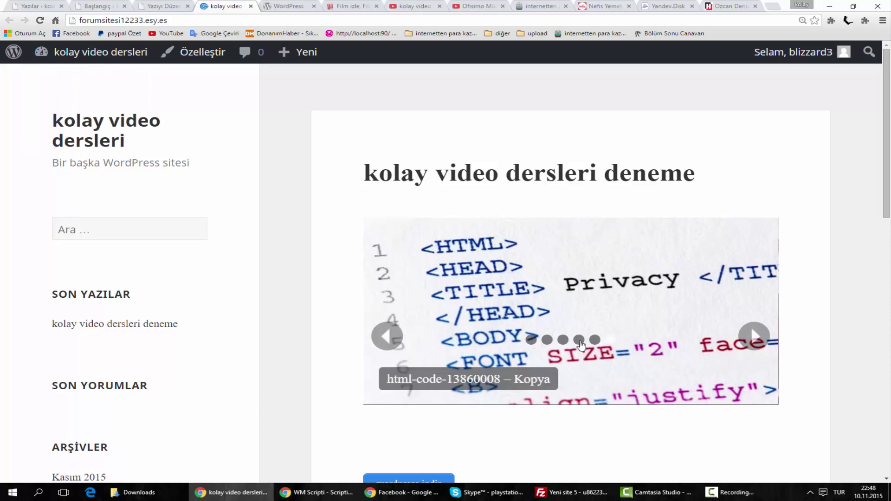
click(765, 347)
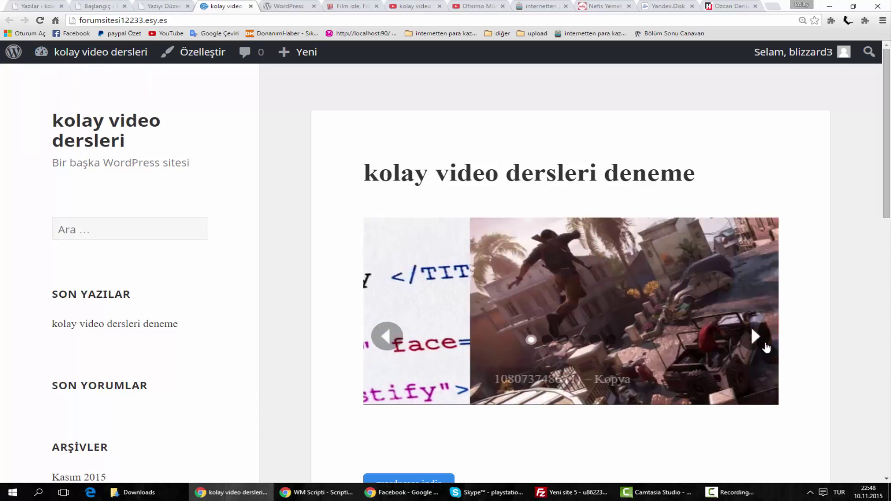
click(765, 347)
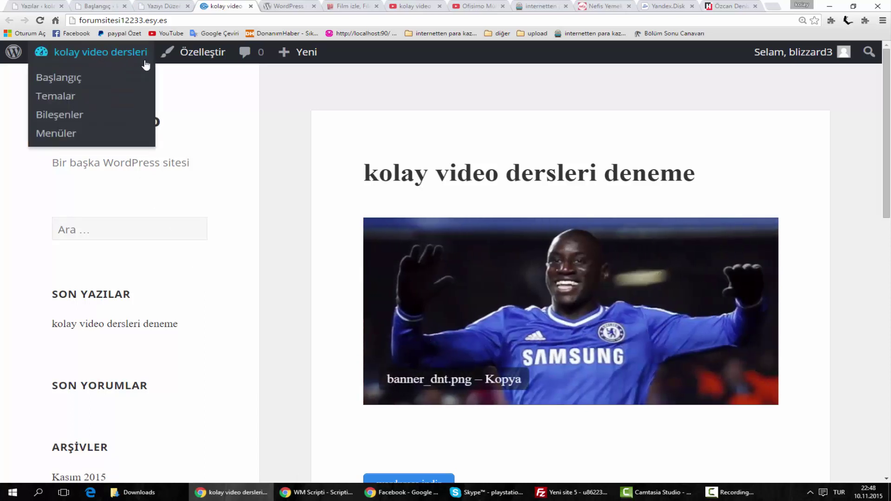
click(145, 64)
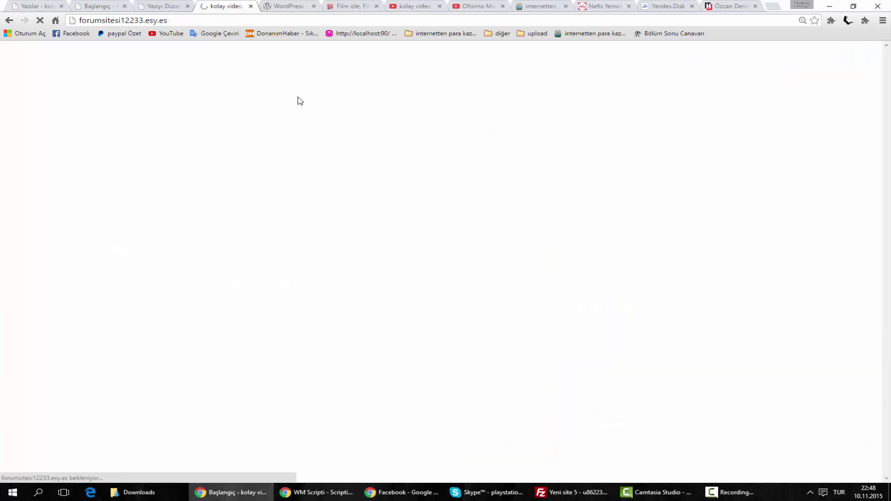
Step: Check the embedded videos by cycling through the Title 1, Title 2 and Title 3 tabs on the live post
scroll(367, 158, down, 1)
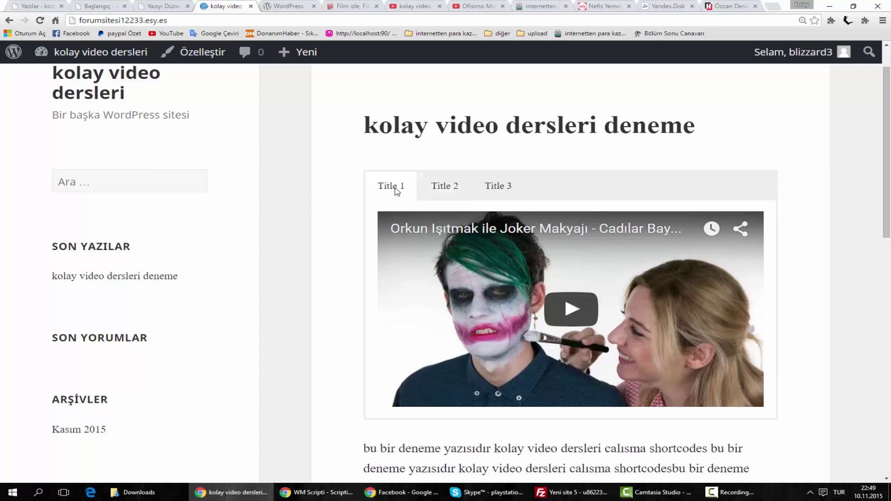
click(454, 186)
click(500, 186)
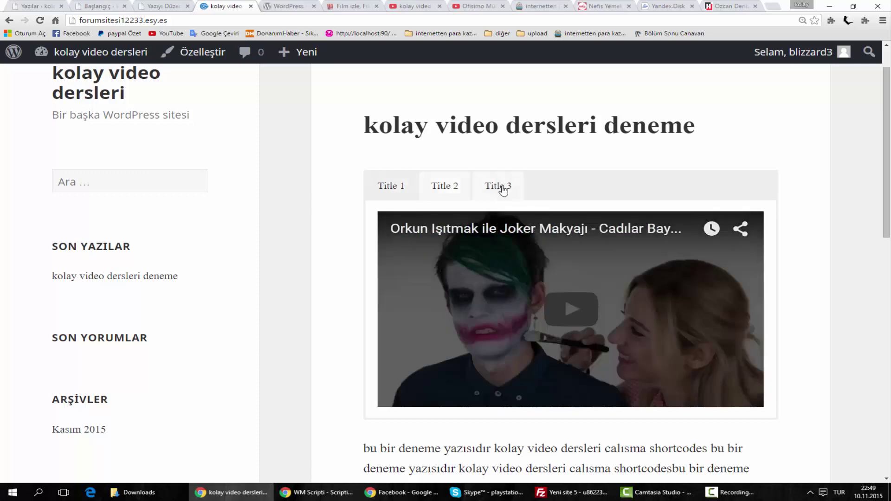
click(458, 197)
click(388, 186)
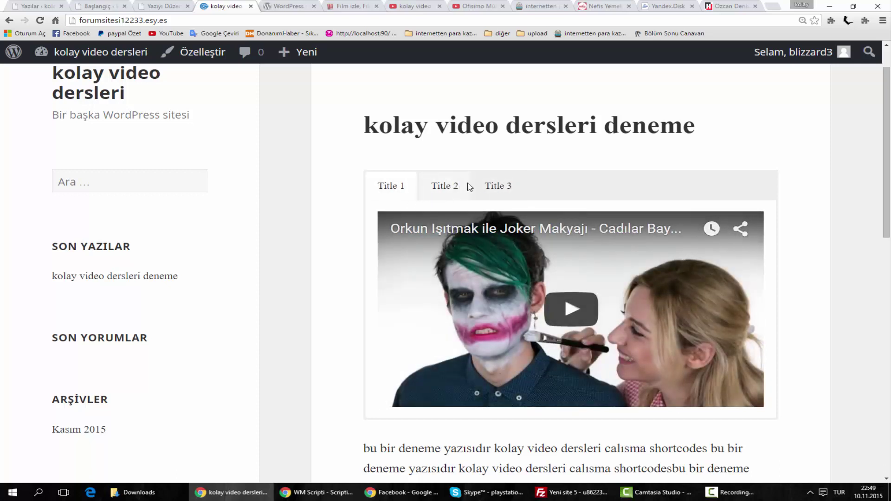
click(468, 185)
click(497, 183)
click(436, 199)
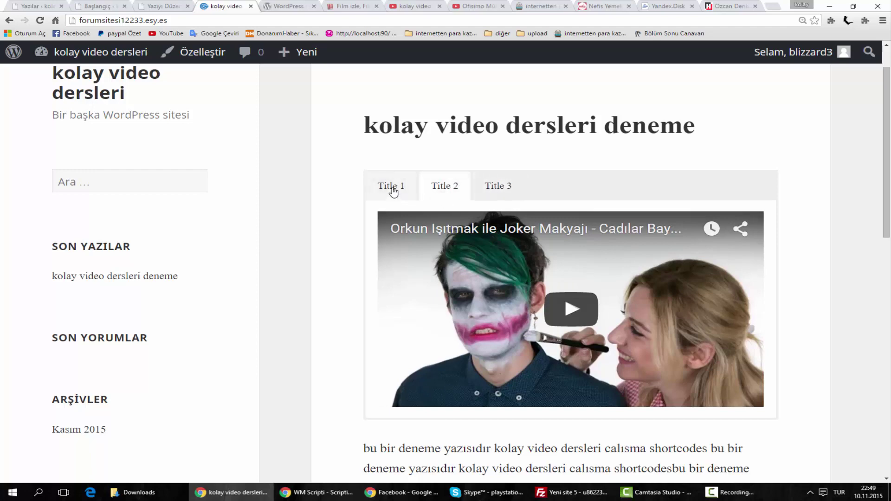
click(392, 188)
Step: Return to the post editor and delete the su_youtube_advanced shortcode from the Title 2 tab
click(158, 6)
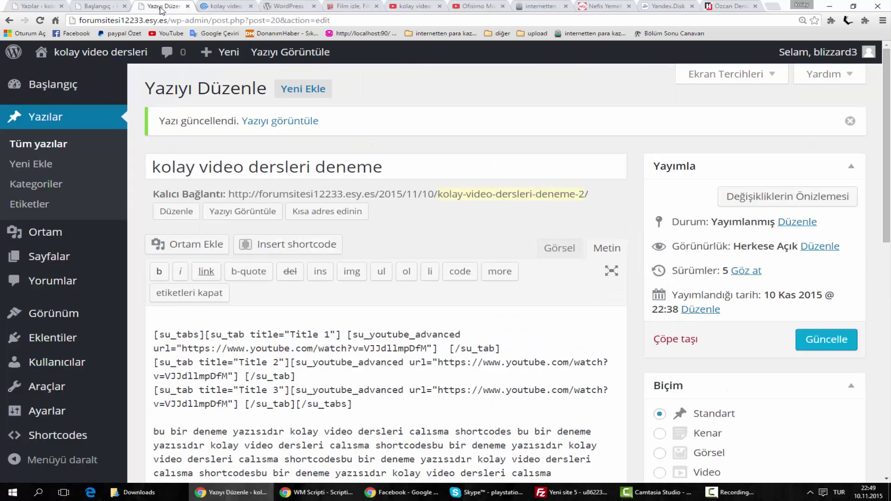
scroll(395, 309, down, 2)
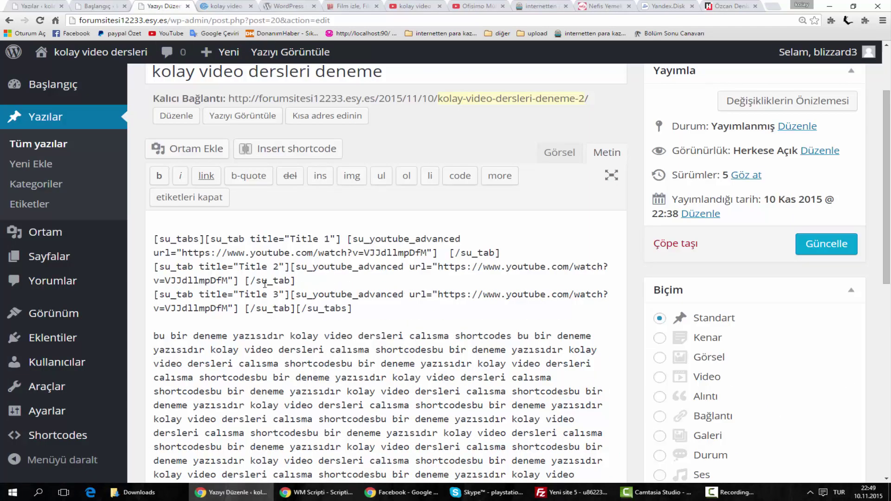
drag(291, 267, 244, 280)
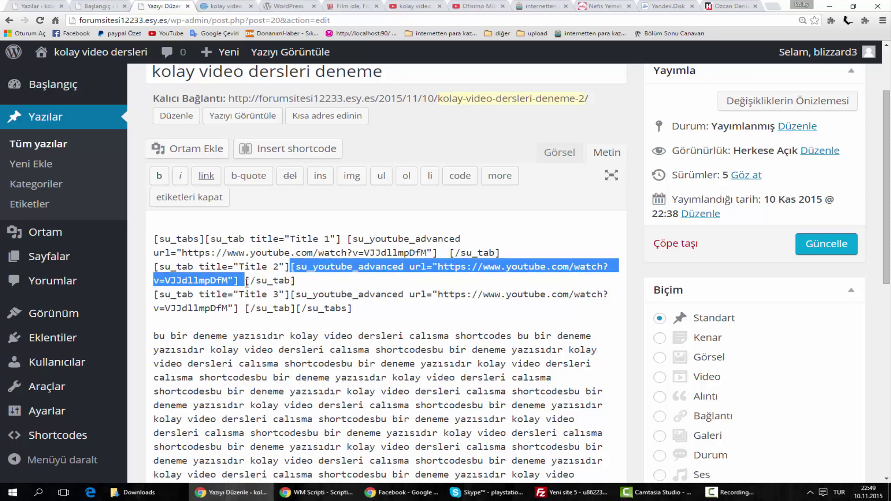
key(Delete)
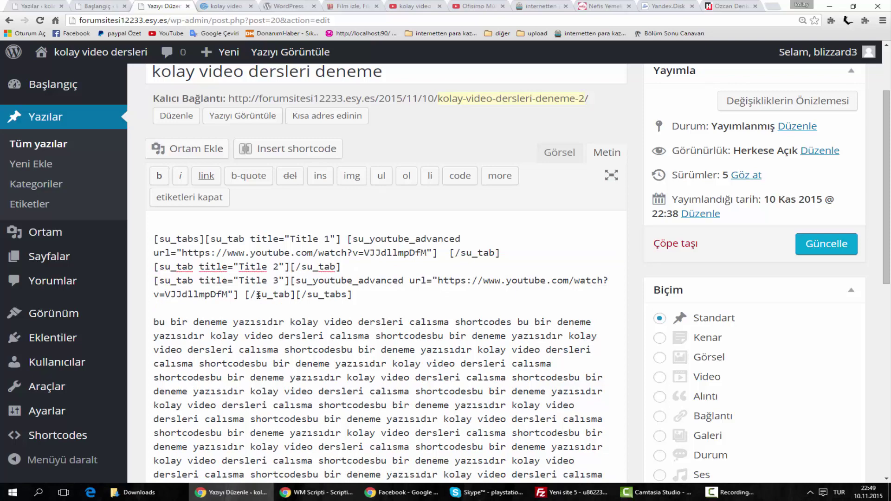
Step: Switch to the YouTube video page and open the video "Youtube'dan Nasıl Para Kazanılır ? (Tam Anlatım)"
click(411, 6)
click(475, 8)
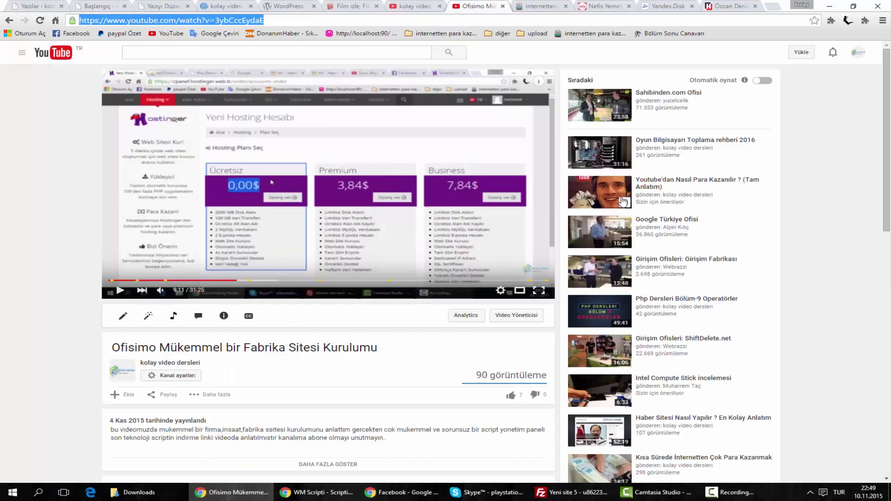
text(https://www.youtube.com/watch?v=PuZ2CL3GDRU)
key(Return)
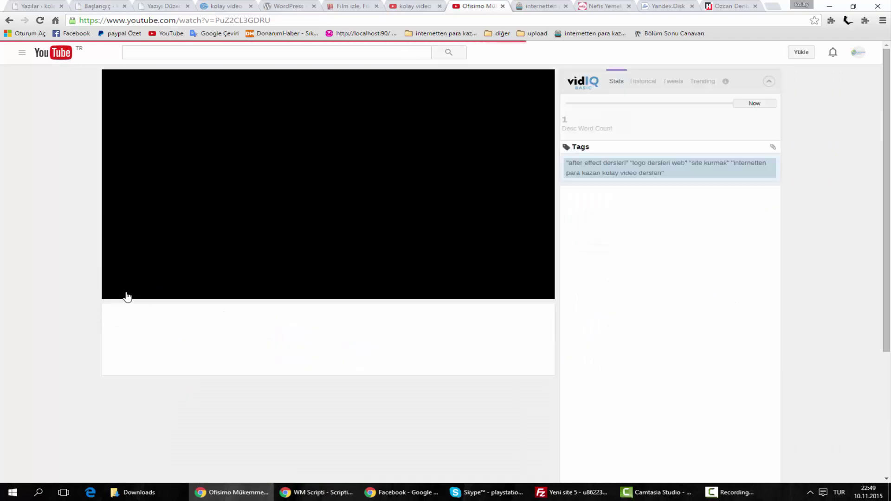
Step: Copy the address of the open YouTube video and return to the WordPress post editor
click(186, 20)
right_click(186, 20)
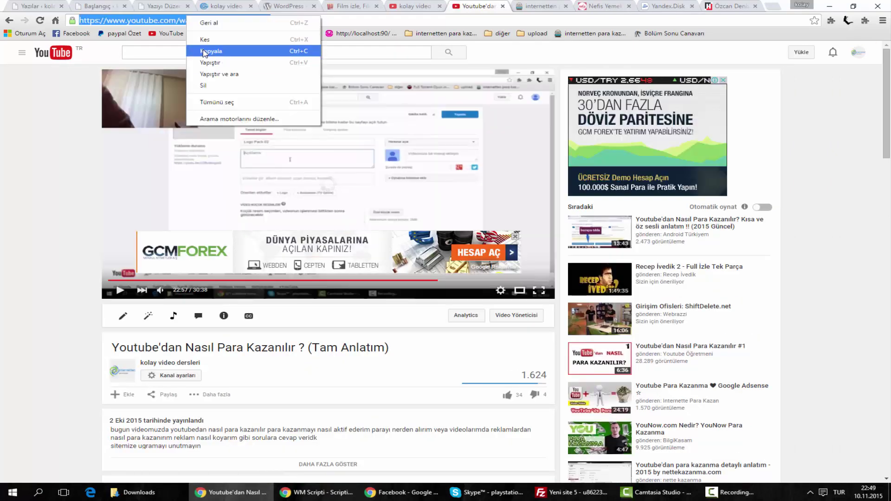
key(Escape)
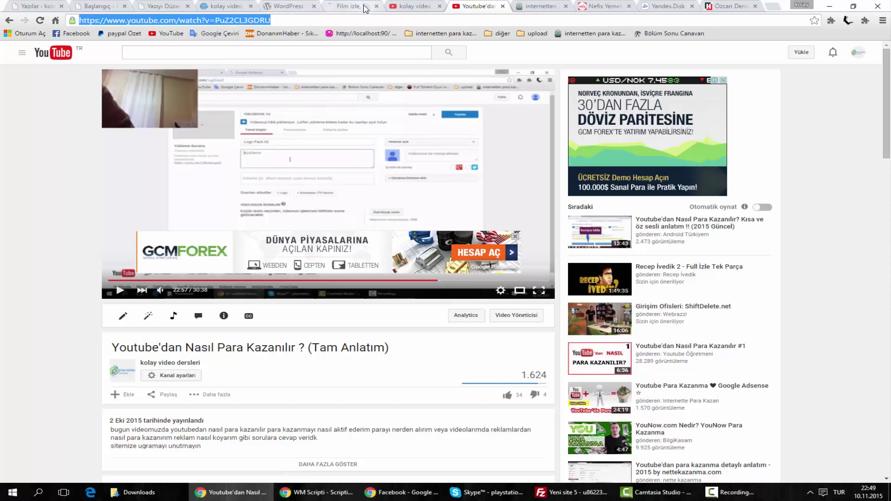
click(295, 6)
click(339, 5)
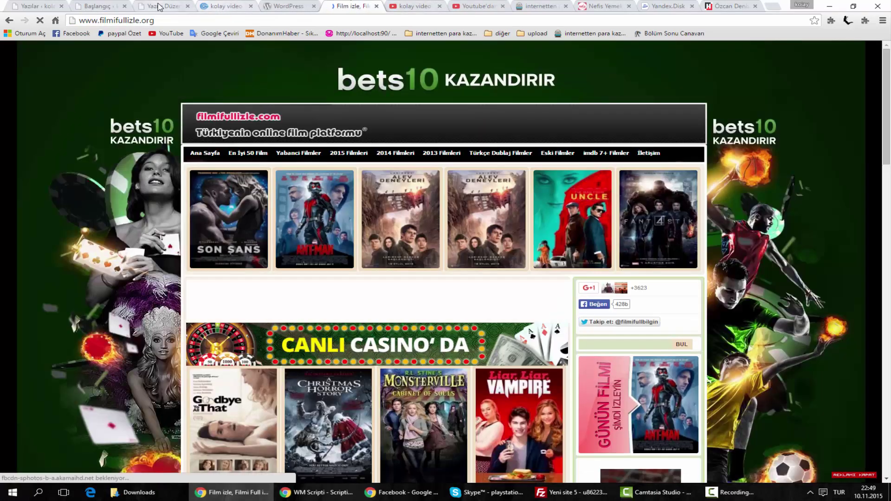
click(159, 6)
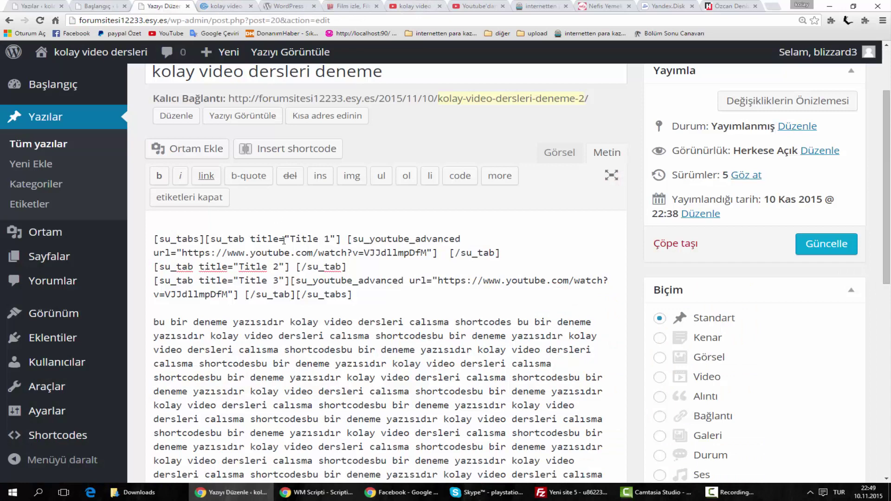
click(284, 149)
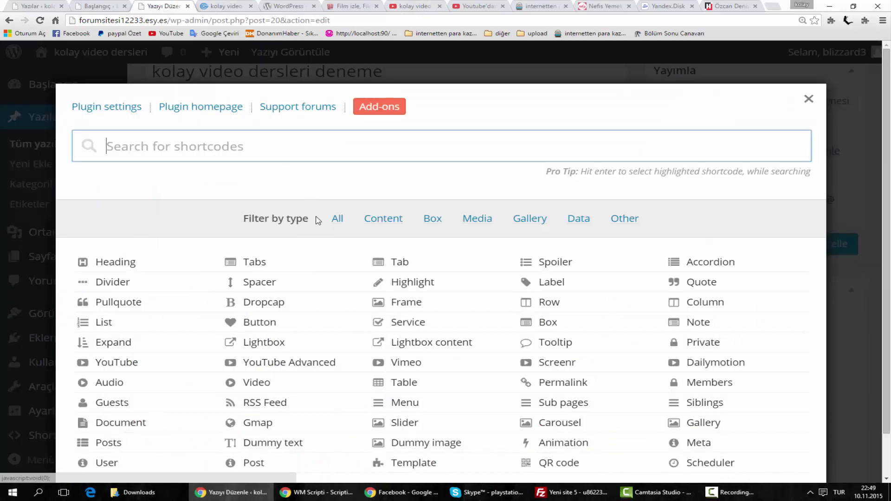
scroll(324, 306, down, 1)
click(293, 321)
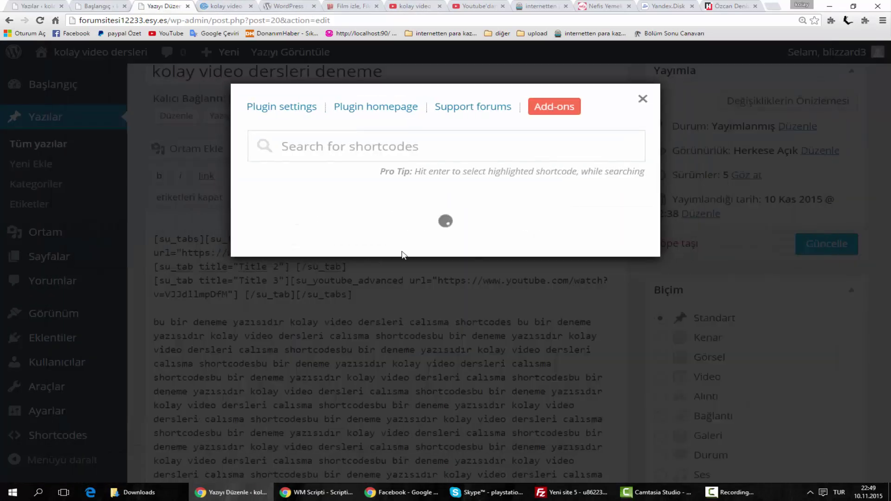
scroll(463, 281, down, 3)
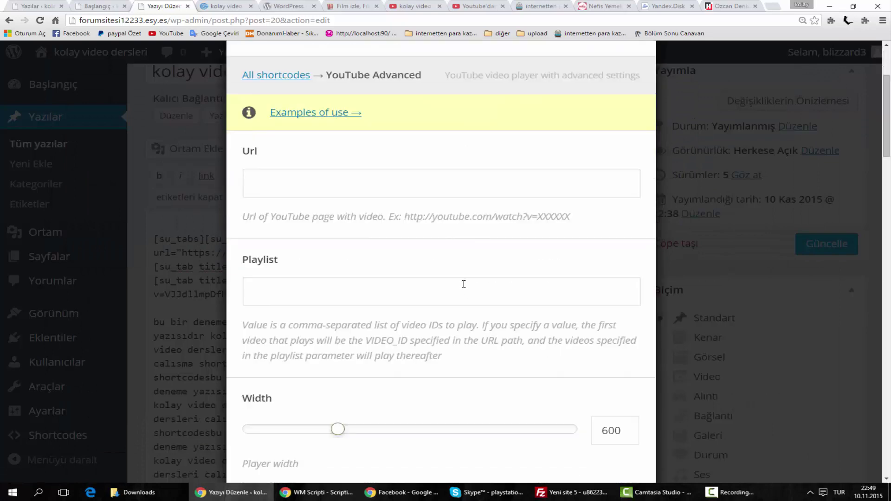
click(339, 179)
text(https://www.youtube.com/watch?v=VJJdllmpDfM)
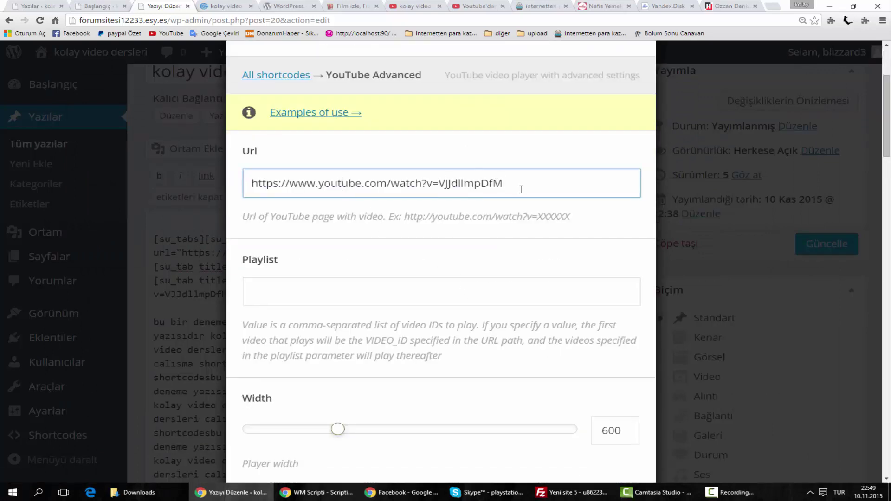
drag(521, 189, 196, 203)
key(ctrl+v)
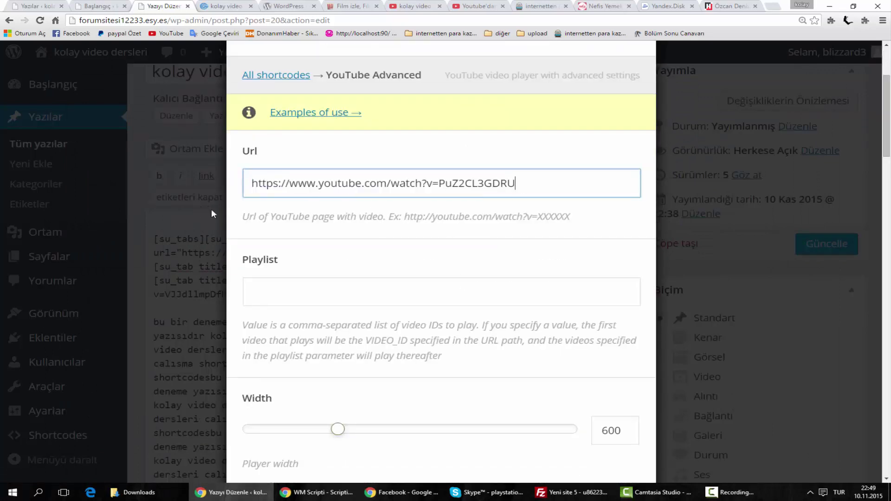
scroll(364, 282, down, 15)
scroll(297, 378, down, 10)
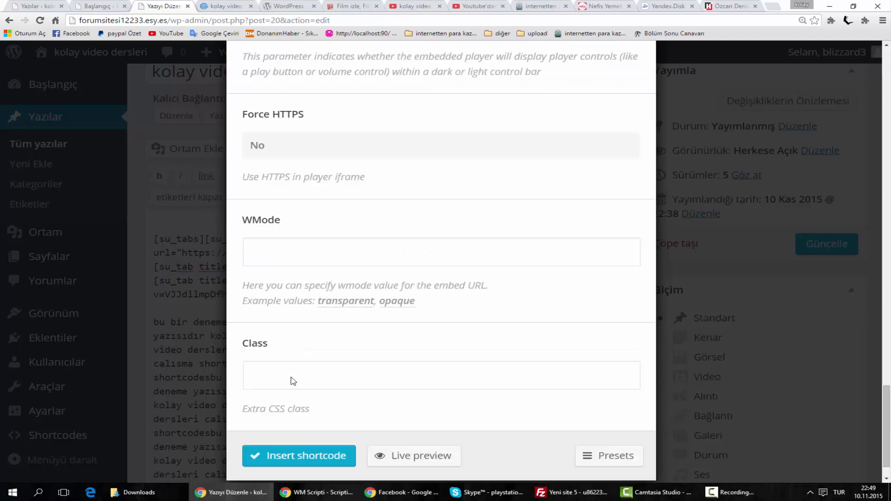
click(299, 414)
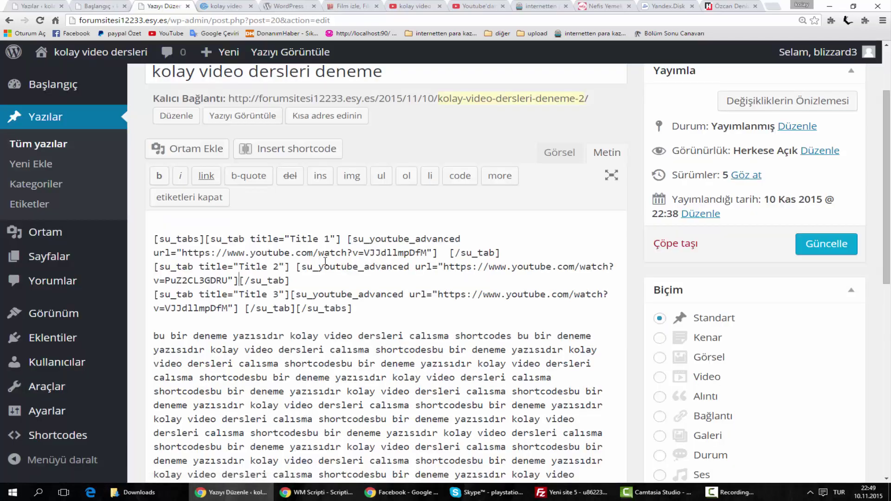
Step: Update the post and reload the live site's home page
click(816, 255)
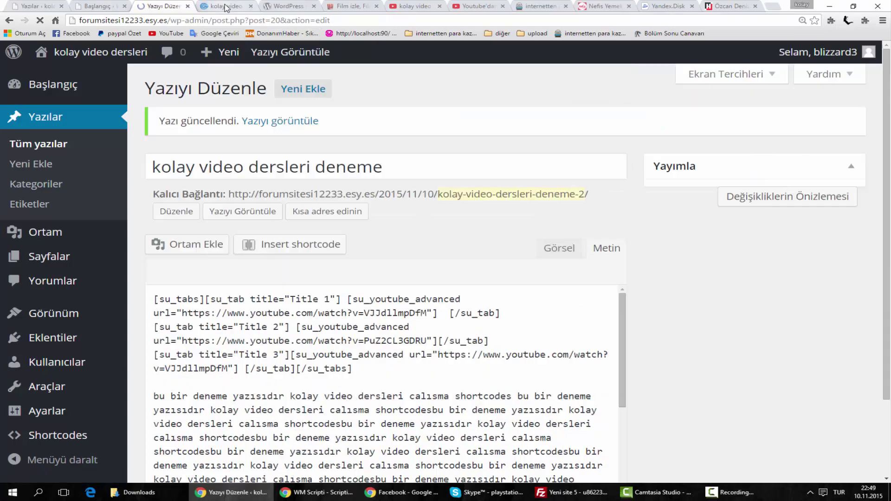
click(290, 52)
click(55, 41)
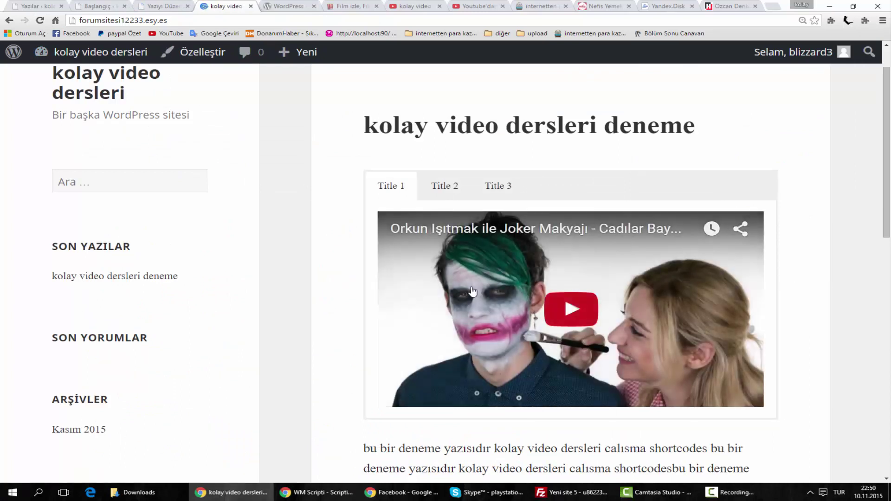
Step: Switch repeatedly between the three tabs on the refreshed live post to compare their embedded videos
scroll(642, 299, down, 1)
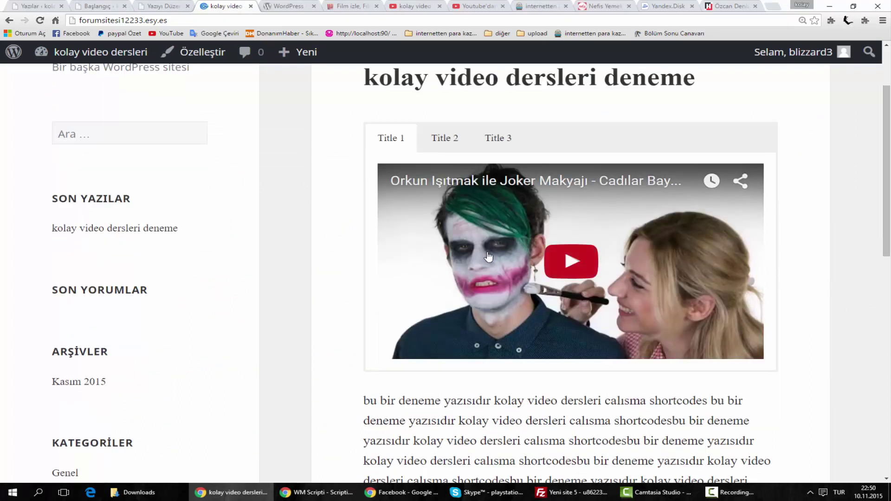
click(447, 139)
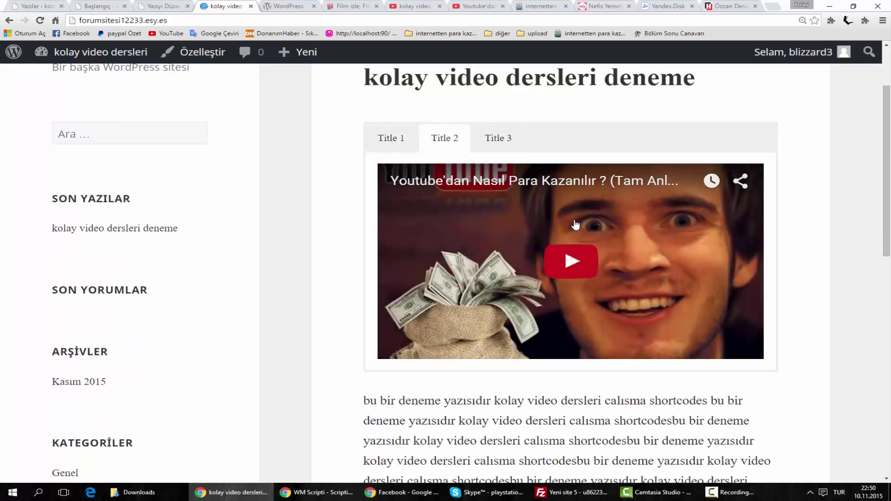
click(500, 137)
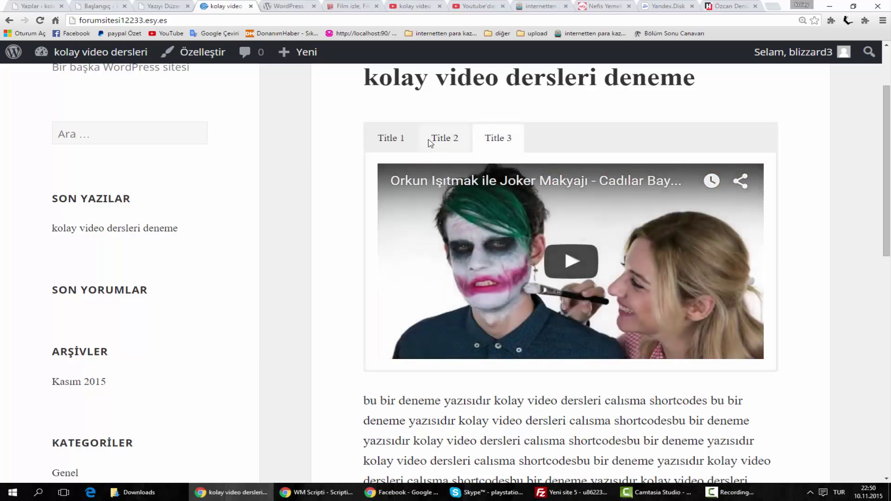
click(443, 140)
click(394, 142)
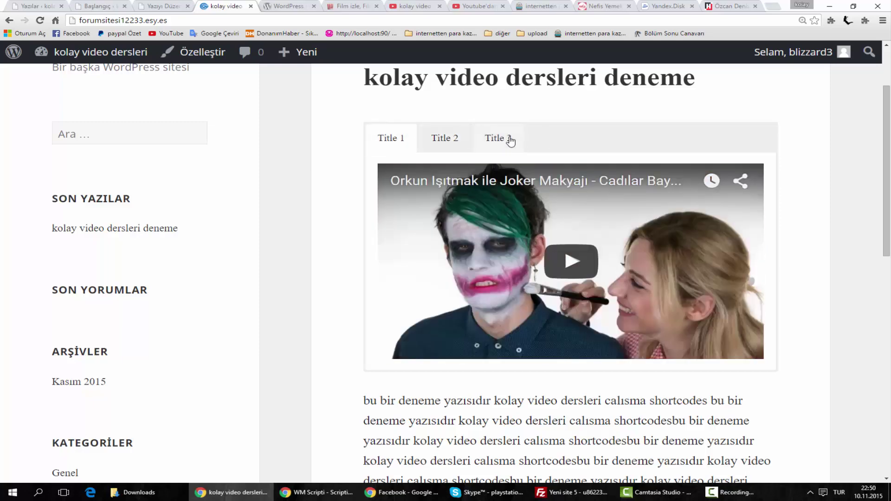
click(505, 142)
click(440, 140)
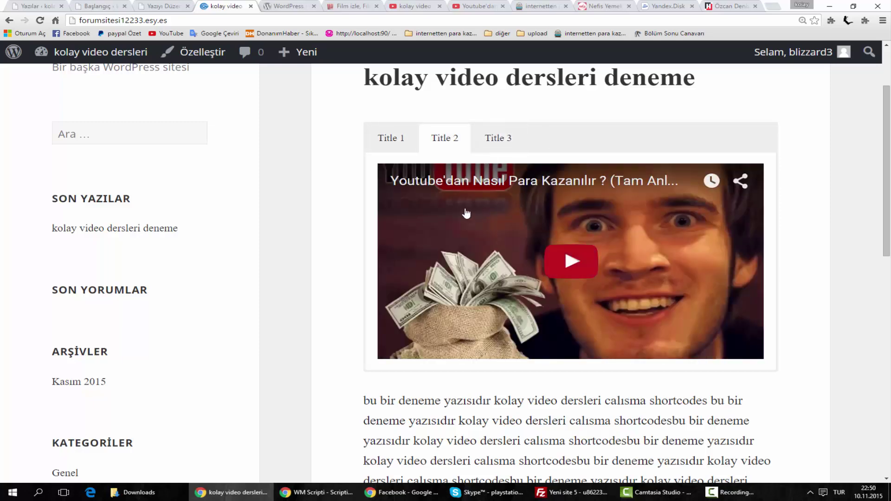
click(402, 138)
click(446, 137)
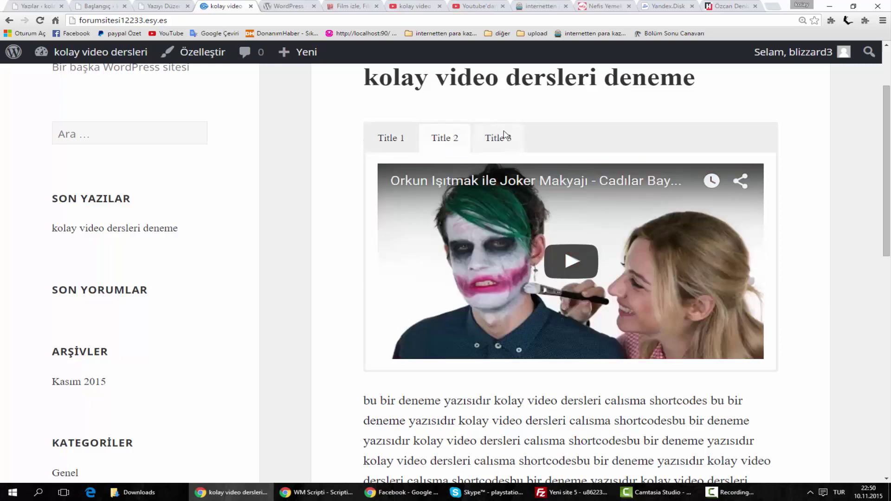
click(505, 137)
scroll(332, 168, up, 1)
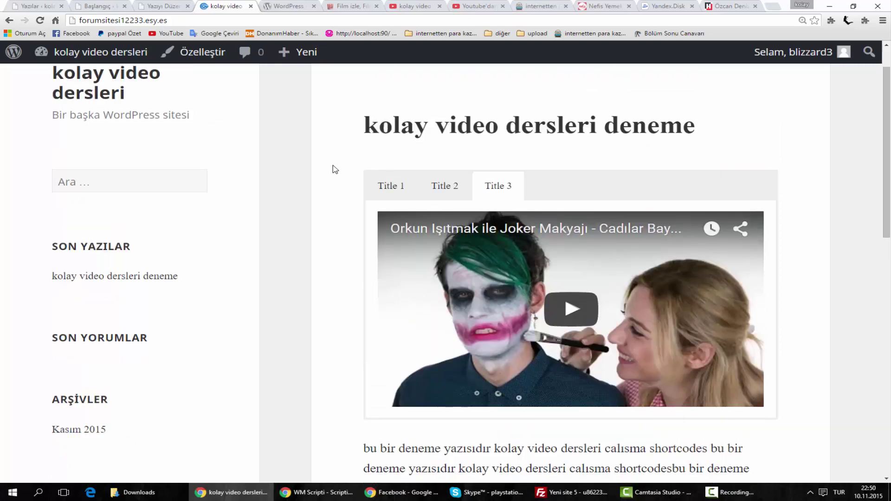
Step: Open the A Christmas Horror Story page on filmifullizle.org and examine its part tabs, switching to Bölüm 2
click(346, 6)
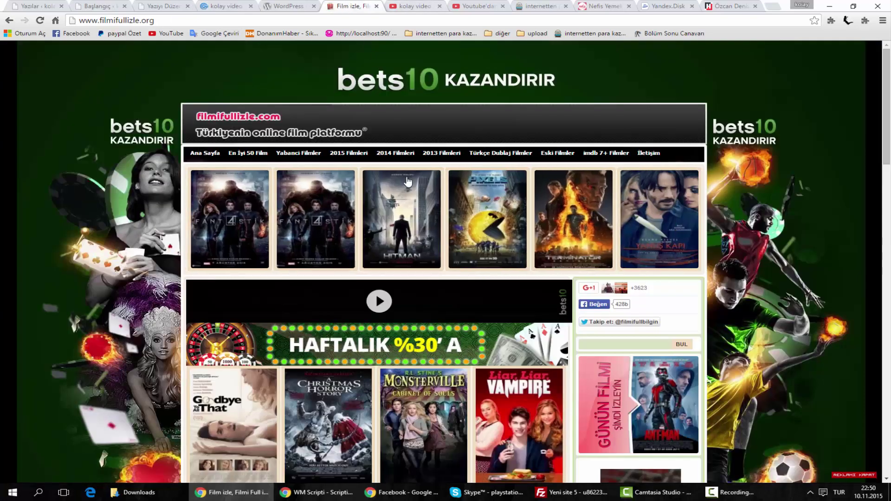
scroll(418, 252, down, 8)
scroll(379, 218, up, 3)
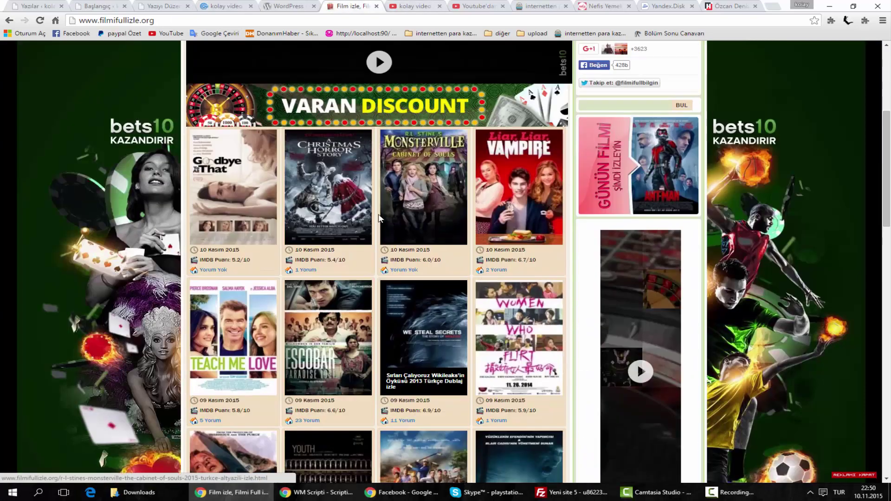
click(331, 196)
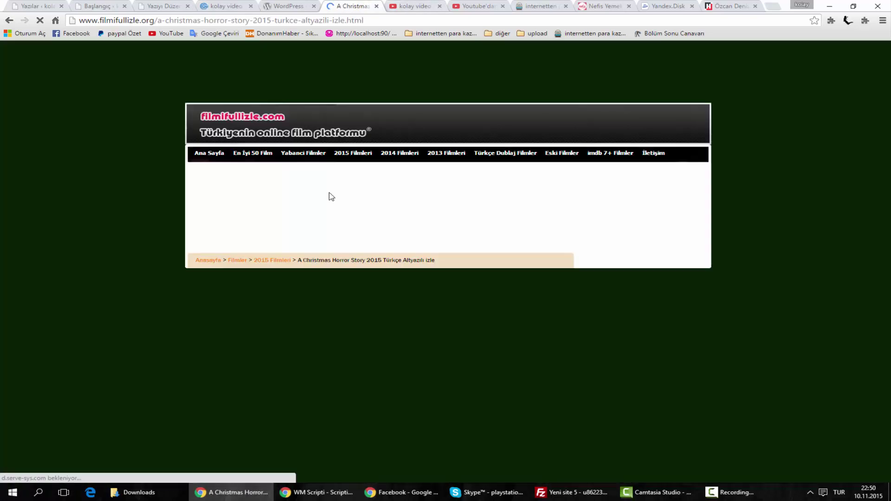
scroll(334, 223, down, 6)
scroll(338, 260, up, 3)
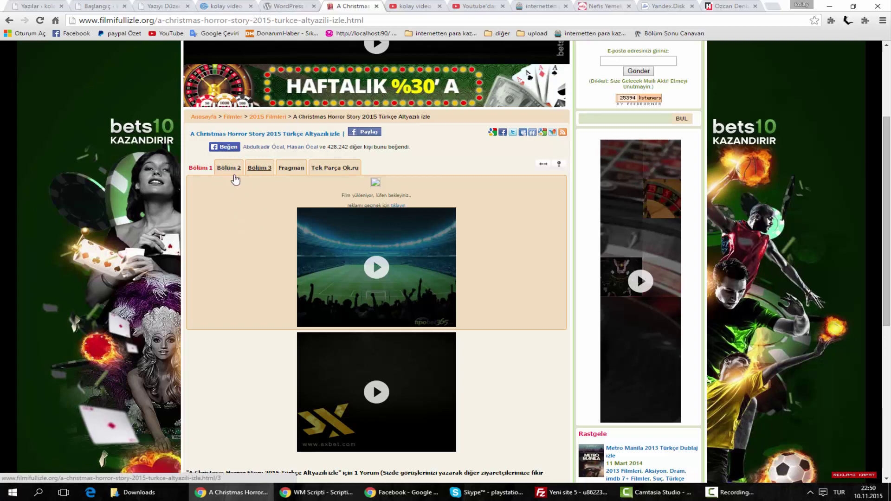
scroll(467, 278, down, 2)
scroll(487, 274, up, 2)
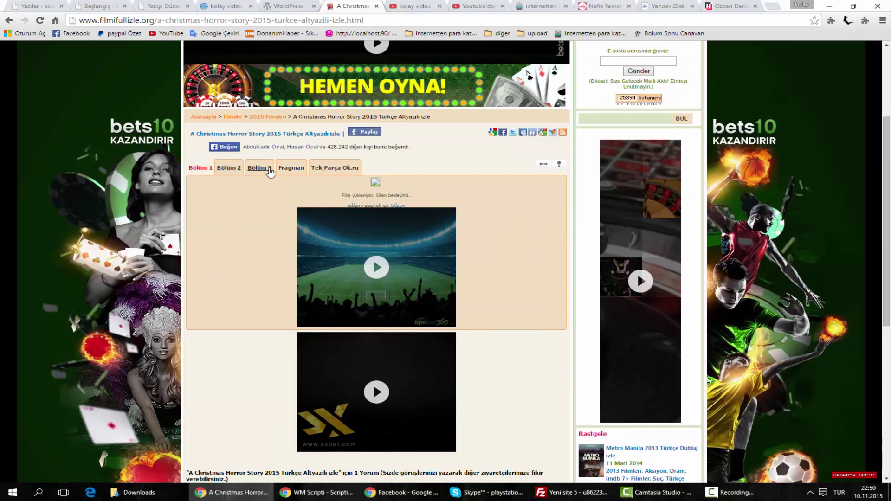
click(225, 169)
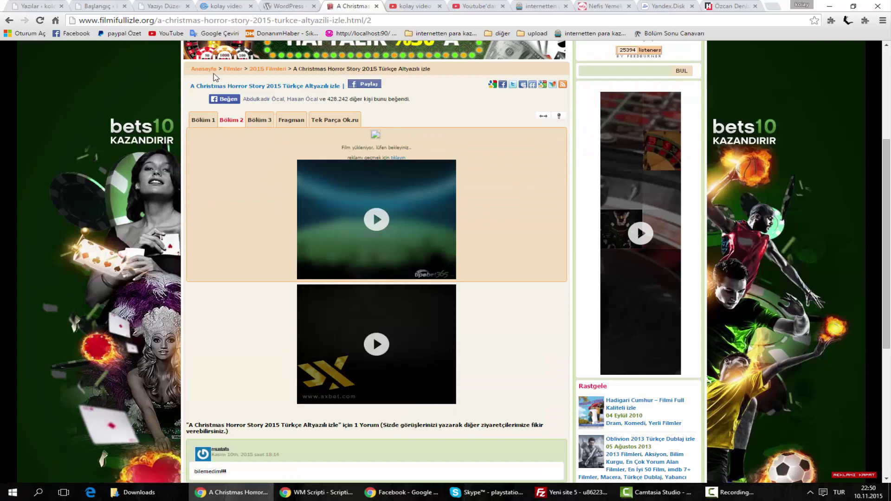
Step: Compare the tab titles in the post editor's shortcode with the tabs on the live post
click(100, 6)
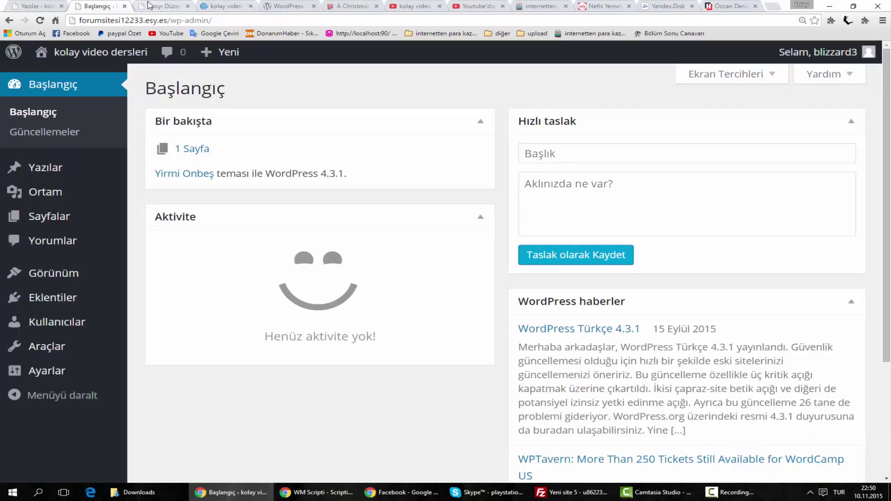
click(151, 5)
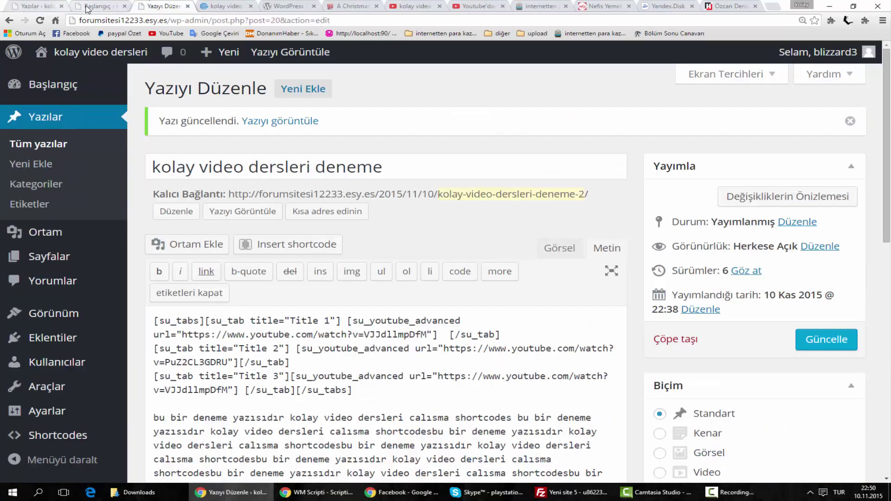
scroll(378, 303, down, 2)
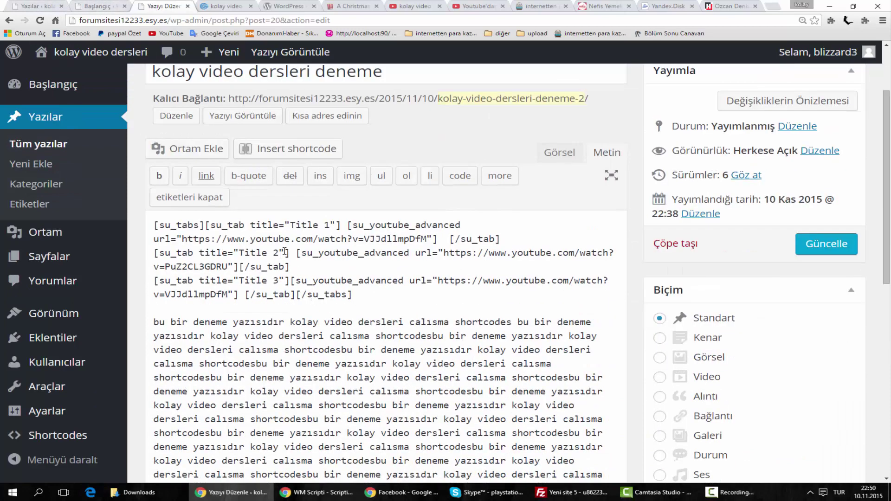
click(95, 7)
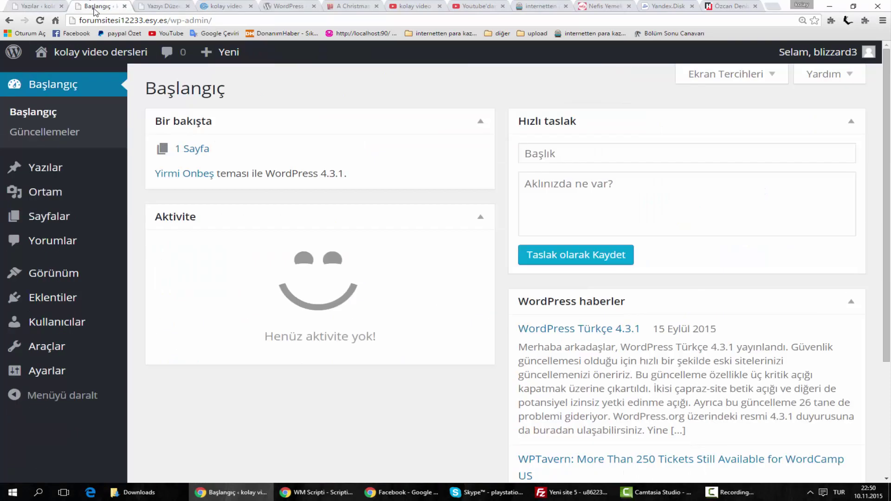
click(41, 5)
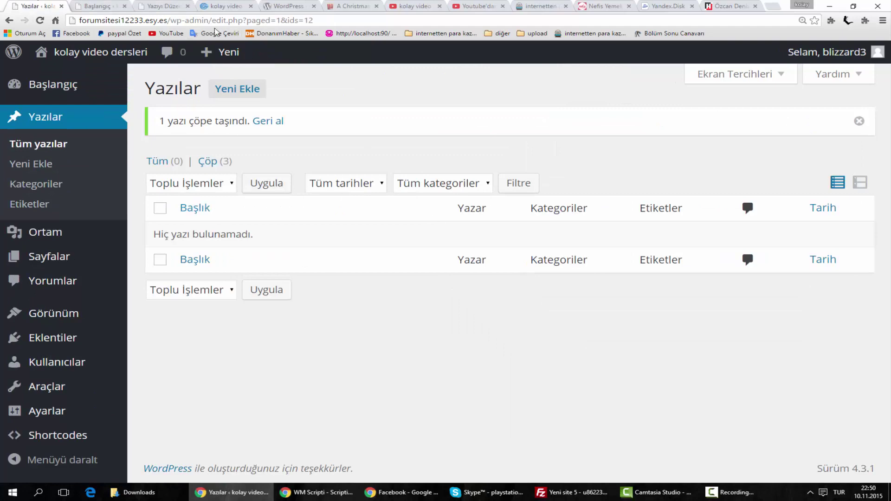
click(230, 6)
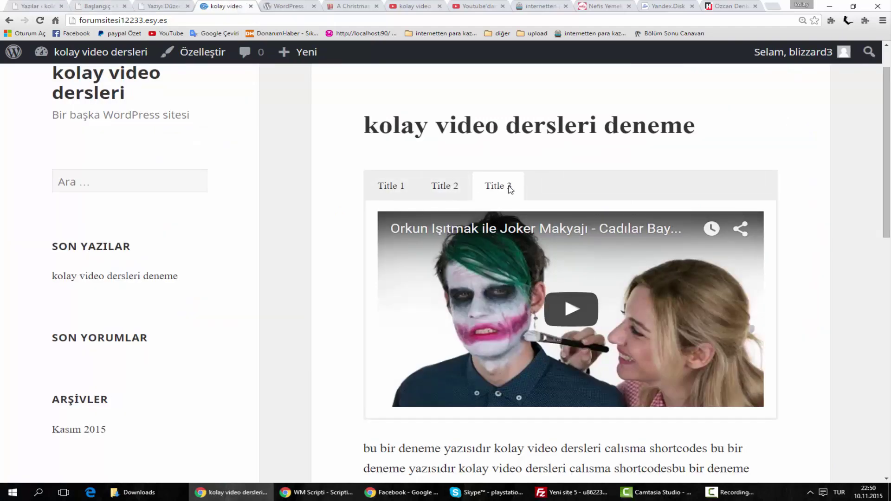
click(95, 6)
click(37, 6)
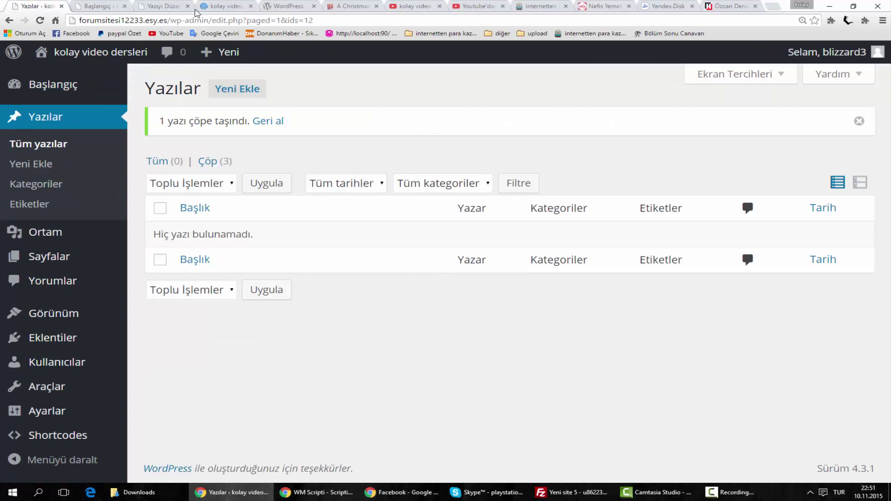
Step: In the post editor, change the first tab's title in the tabs shortcode to part1
click(154, 6)
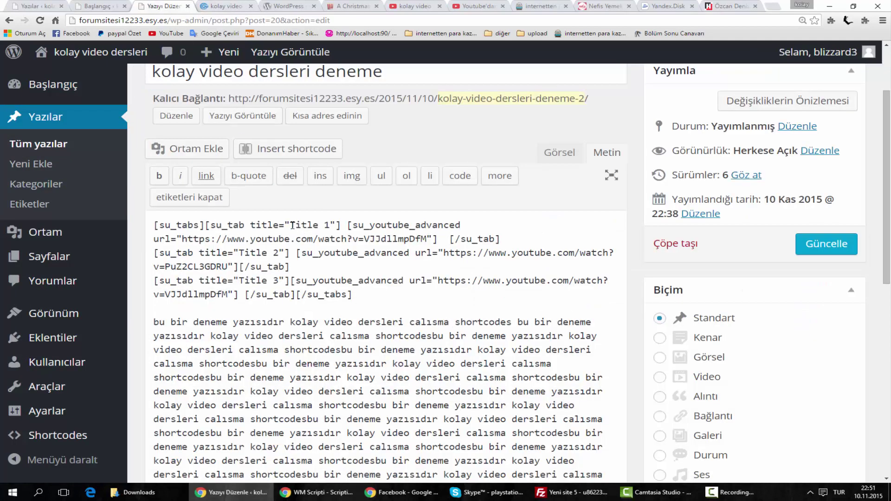
drag(291, 225, 330, 225)
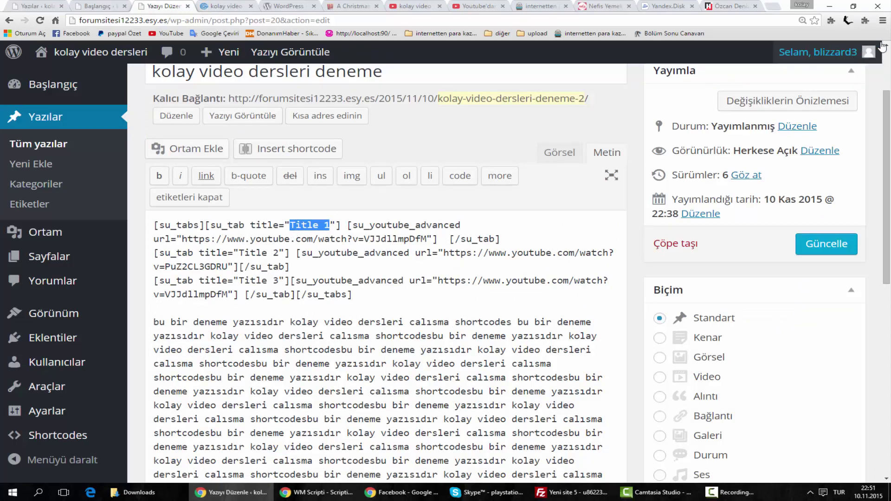
click(883, 20)
click(851, 111)
click(850, 112)
click(850, 111)
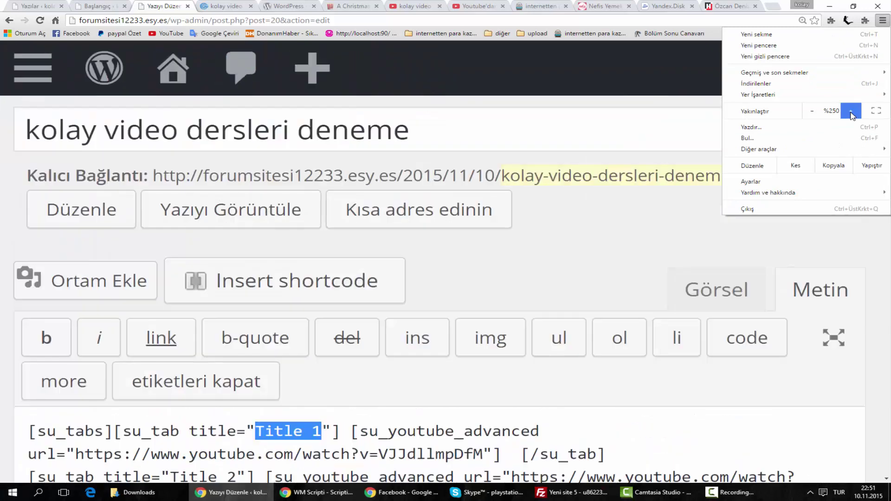
scroll(483, 287, down, 1)
scroll(399, 299, down, 2)
scroll(399, 299, up, 2)
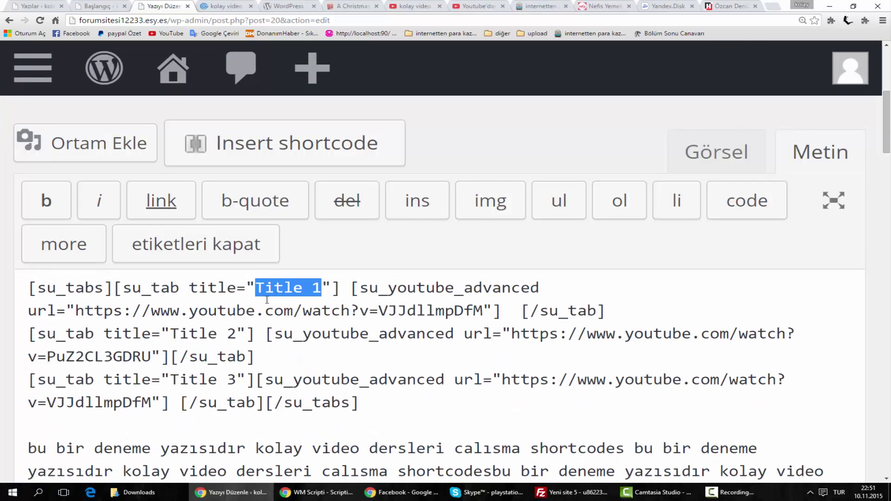
drag(258, 288, 320, 292)
text(part1)
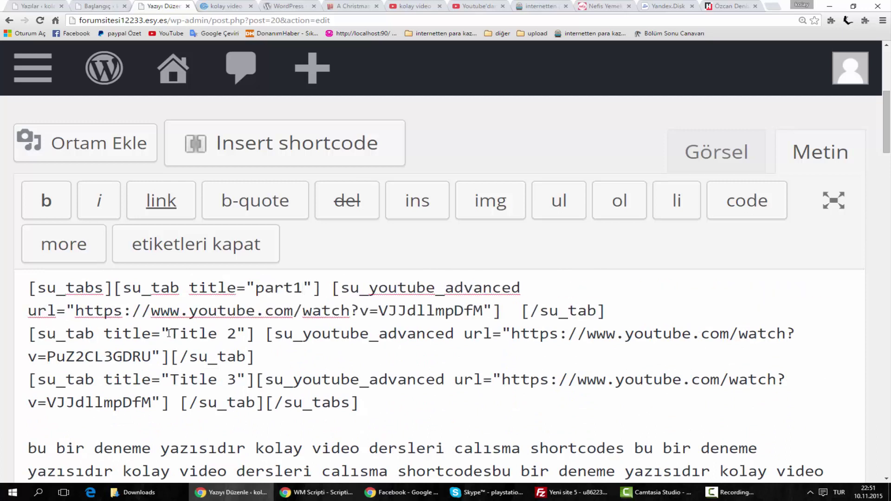
Step: Change the second tab's title to part2 and the third tab's title to fragman
drag(169, 333, 236, 340)
text(part2)
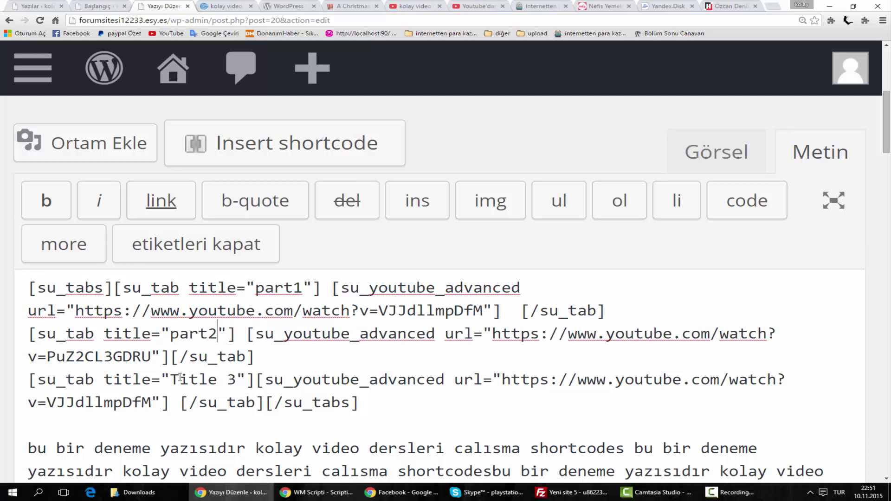
drag(171, 380, 238, 379)
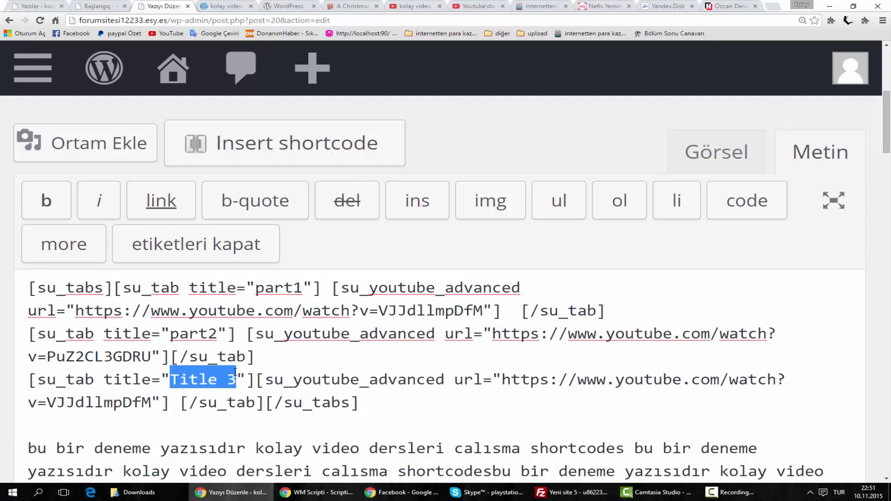
text(fragman)
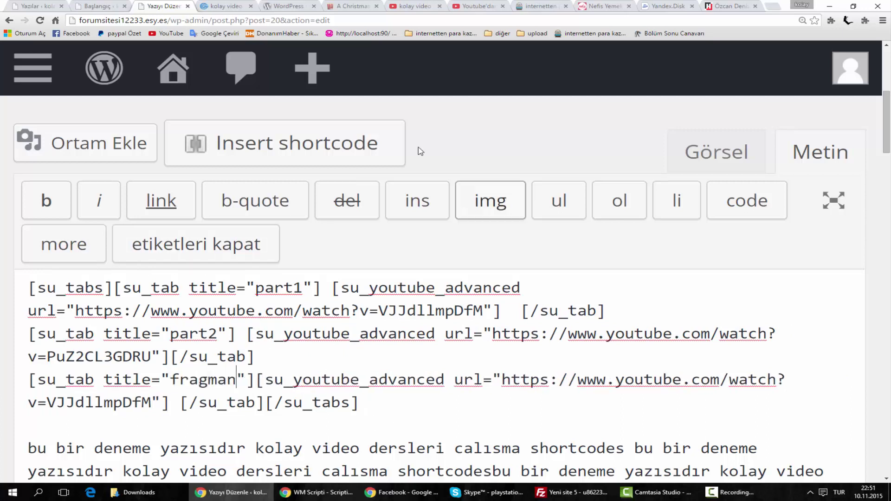
Step: Update the post with the renamed tabs and reload the live site's home page
scroll(744, 261, down, 2)
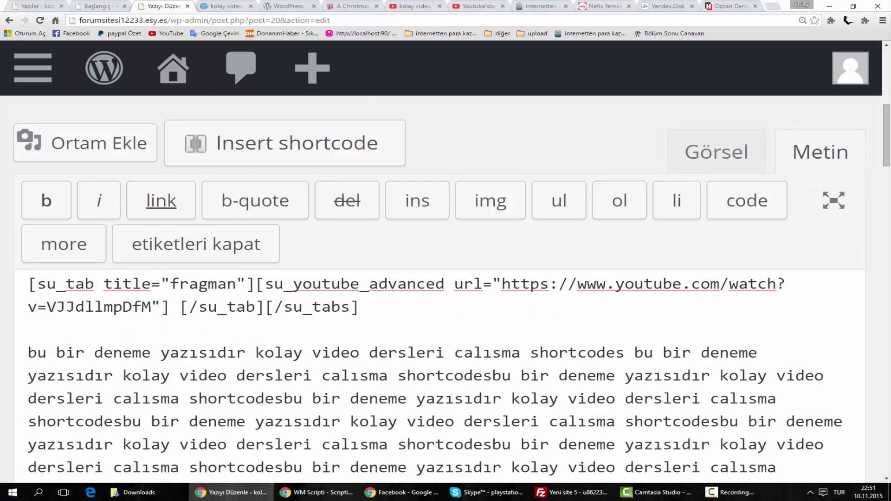
click(882, 20)
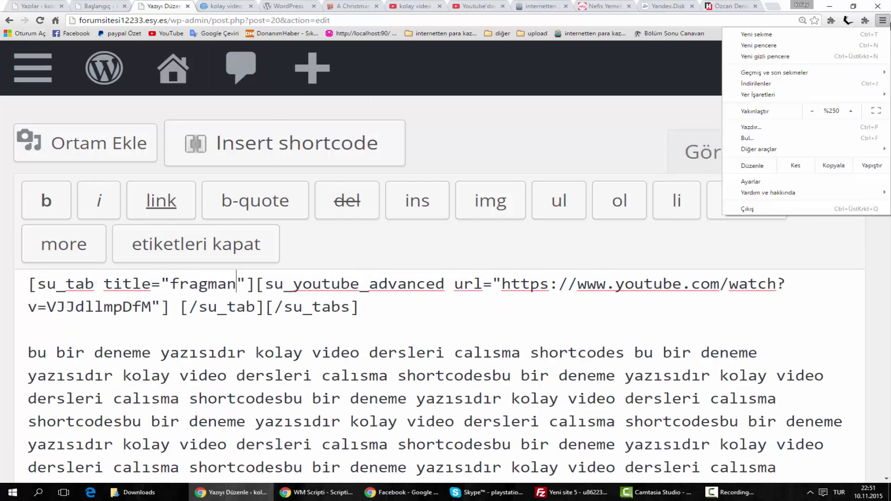
click(811, 111)
click(812, 111)
scroll(835, 200, up, 5)
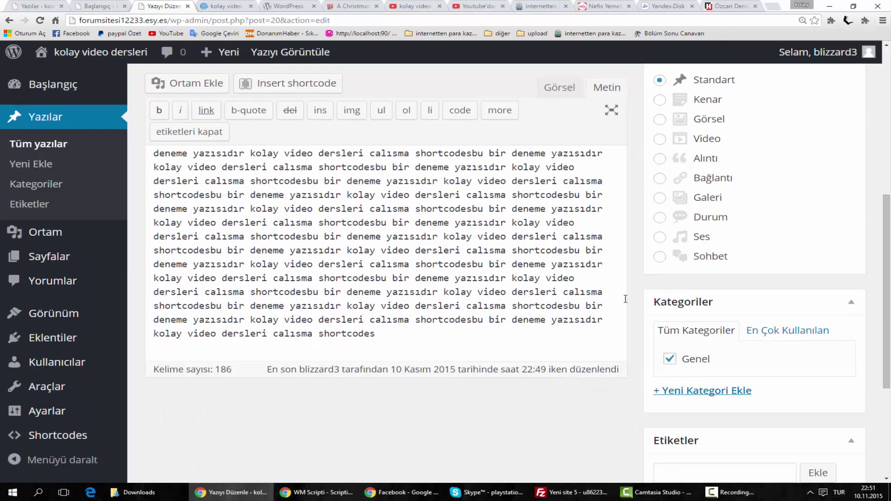
click(825, 197)
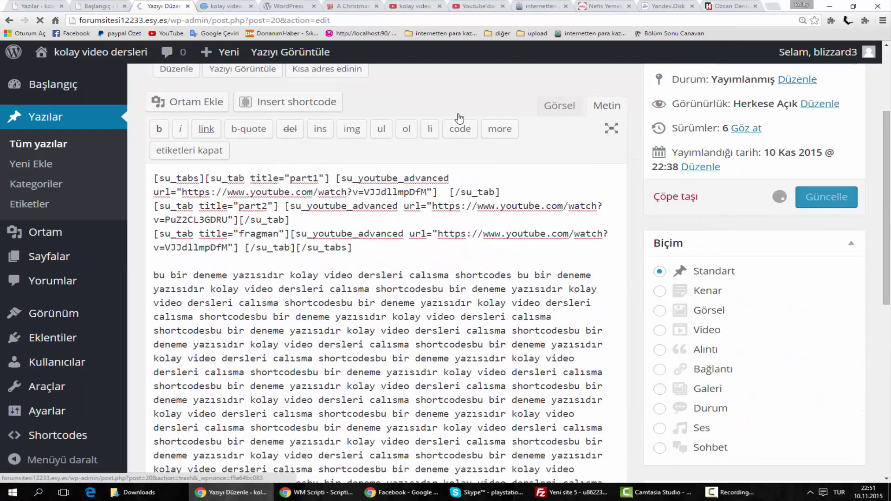
click(222, 6)
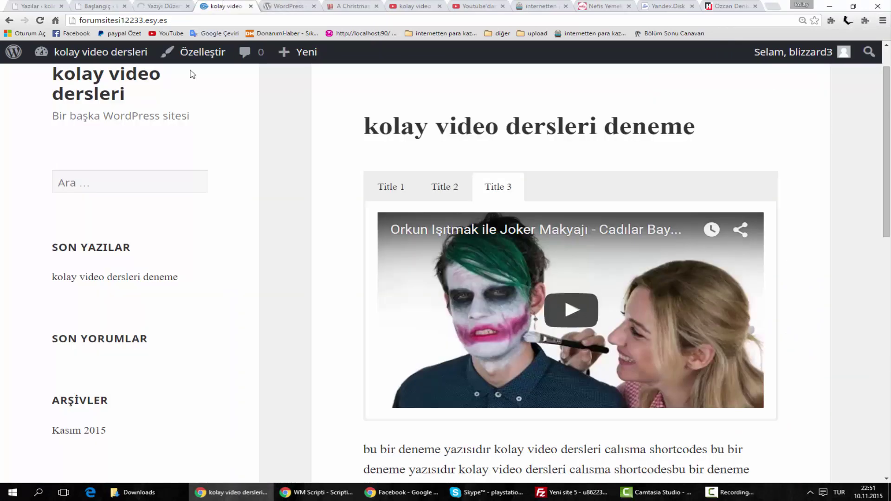
click(40, 20)
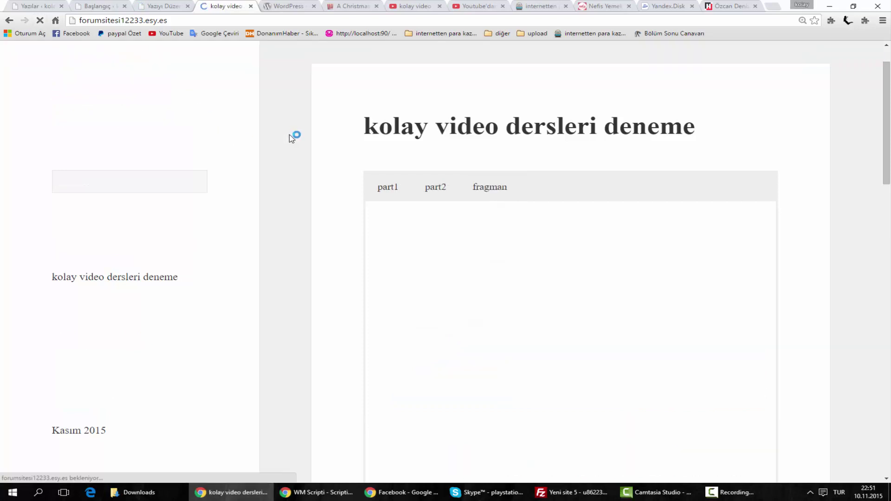
Step: Switch between the part1, part2 and fragman tabs on the live post to check their videos
click(452, 195)
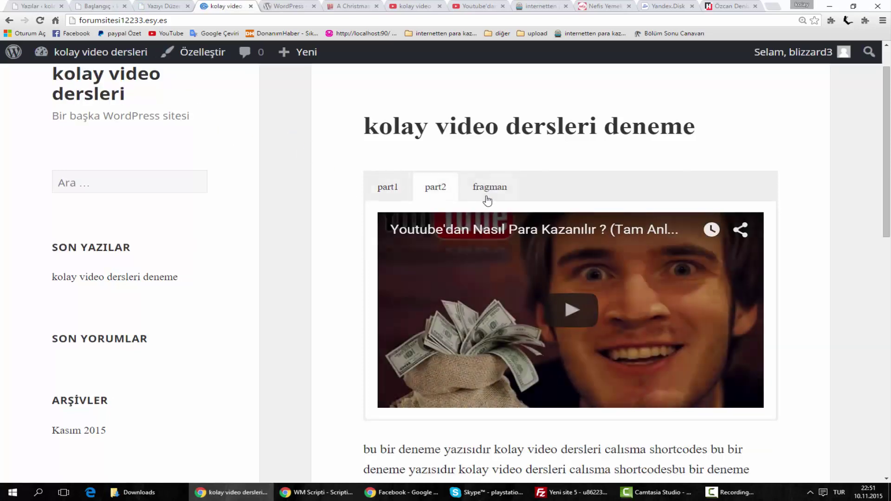
click(391, 190)
click(497, 193)
click(418, 186)
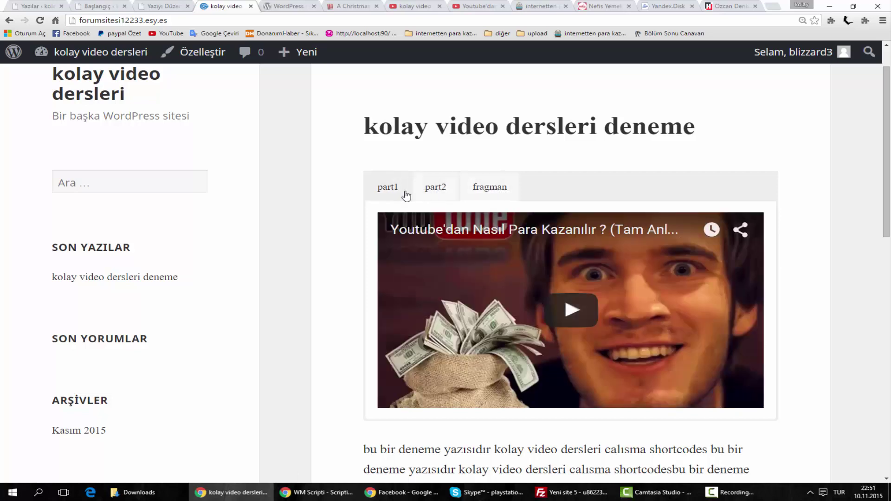
click(407, 194)
Step: Return to the post editor and delete the whole tabs shortcode block above the post text
click(163, 5)
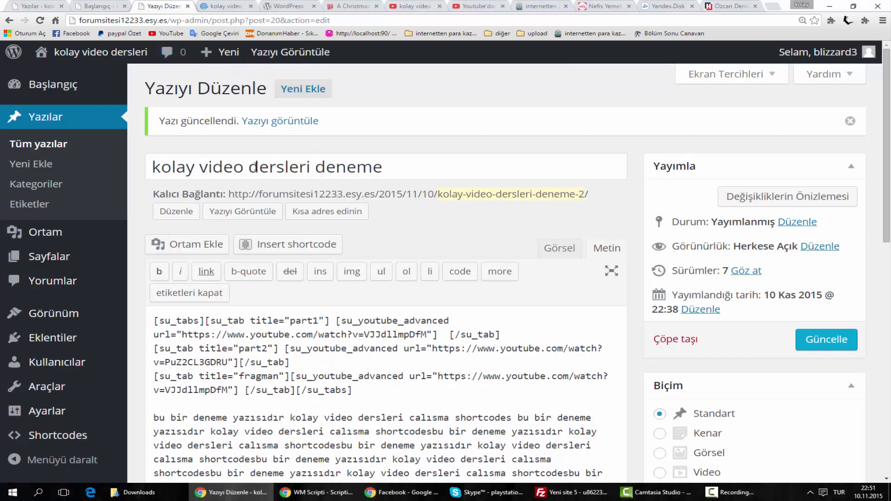
scroll(330, 244, down, 3)
drag(242, 256, 139, 176)
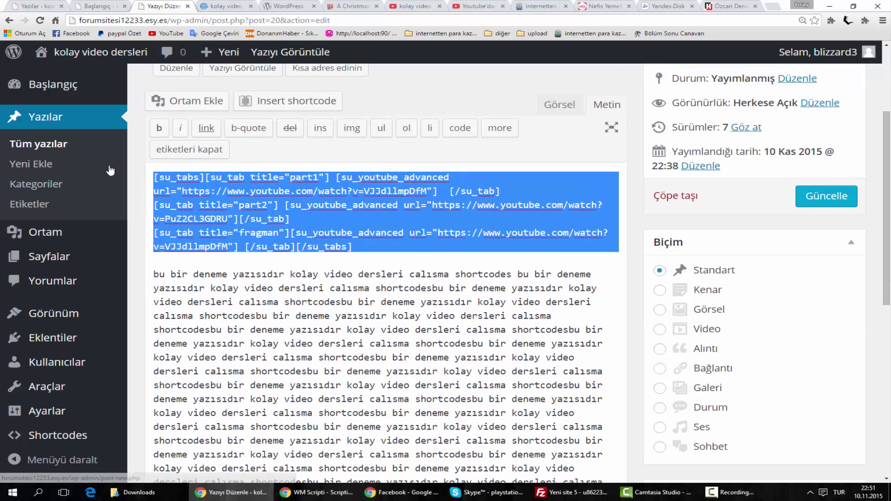
key(BackSpace)
Step: Open the shortcode inserter and filter the available shortcodes by Box and by Gallery
scroll(208, 195, up, 2)
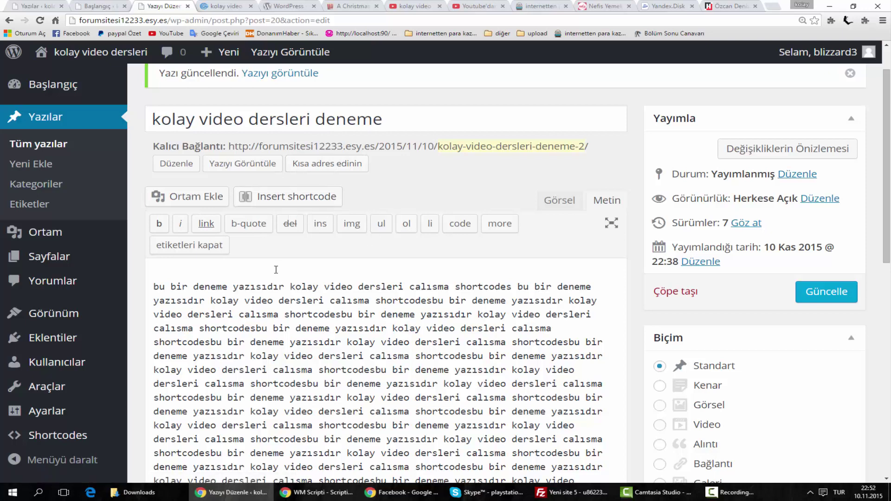
click(291, 198)
scroll(418, 283, down, 1)
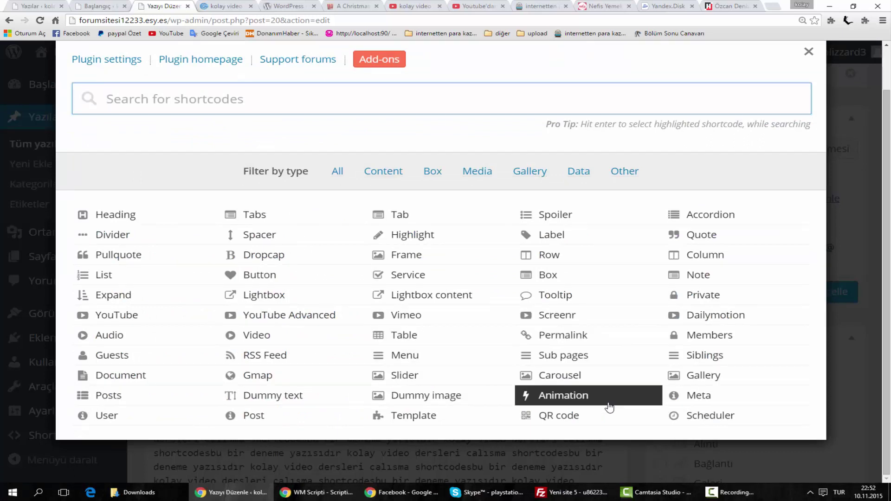
click(432, 173)
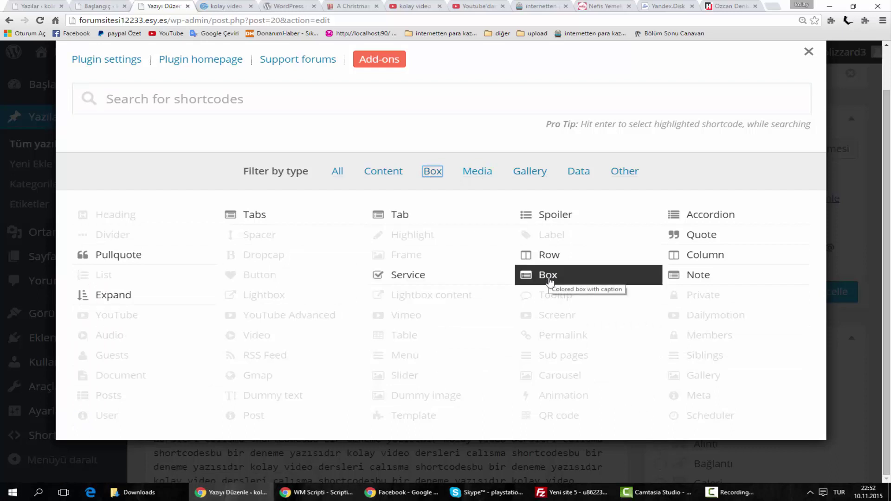
click(529, 171)
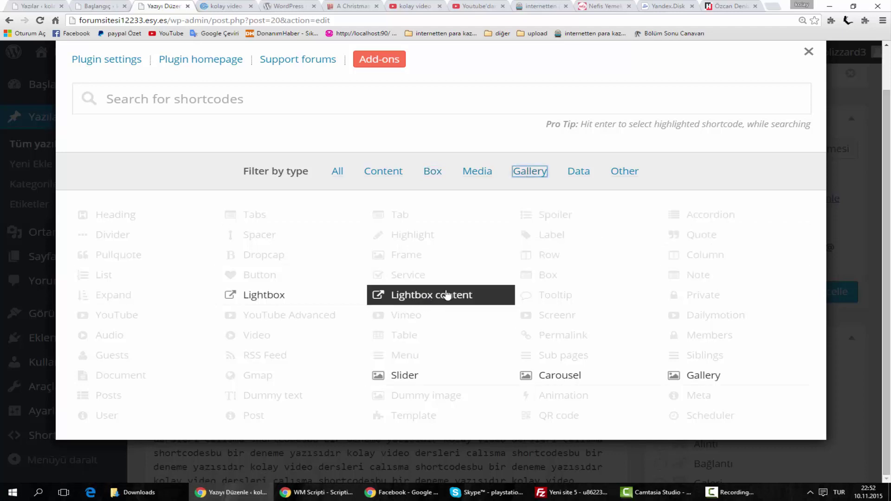
Step: Open the Lightbox content shortcode's settings and replace its default content with "kolay video dersleri"
click(434, 297)
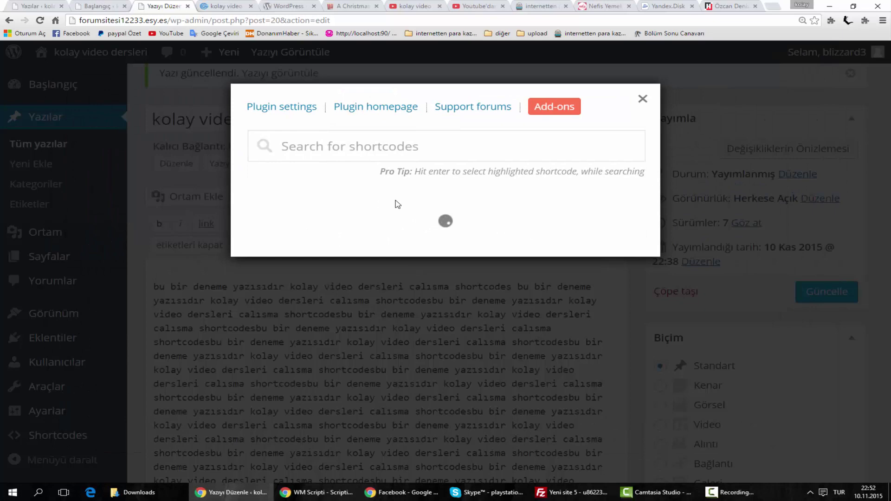
scroll(400, 239, down, 3)
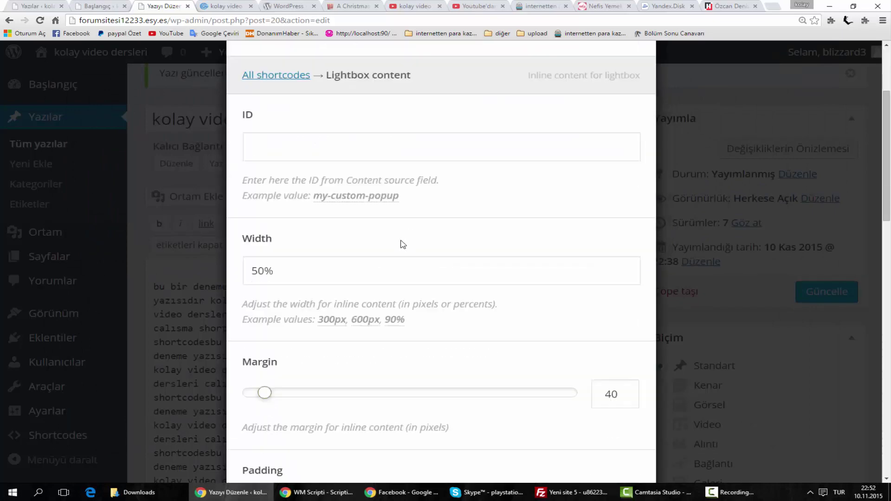
scroll(398, 239, up, 1)
click(323, 201)
scroll(377, 245, down, 10)
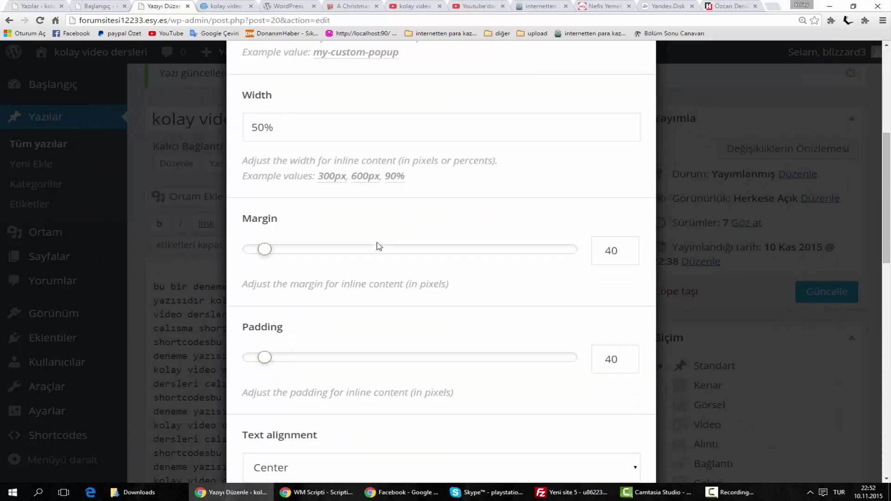
scroll(379, 247, down, 9)
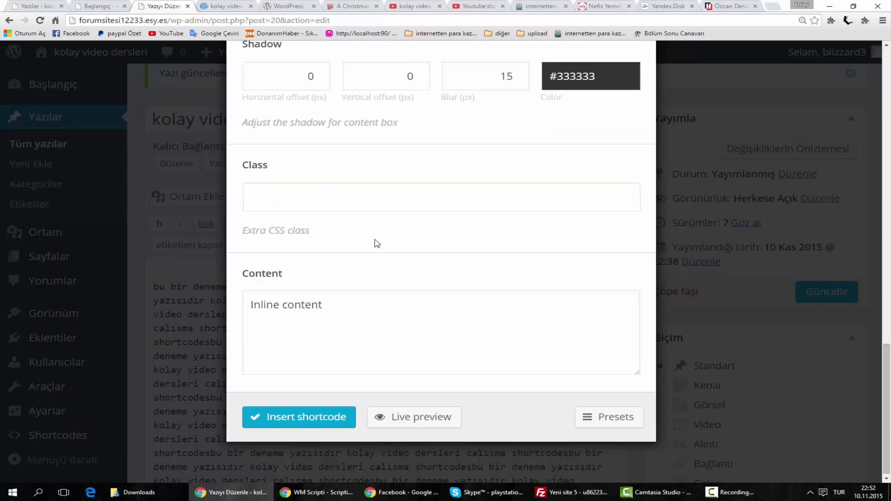
drag(333, 306, 217, 305)
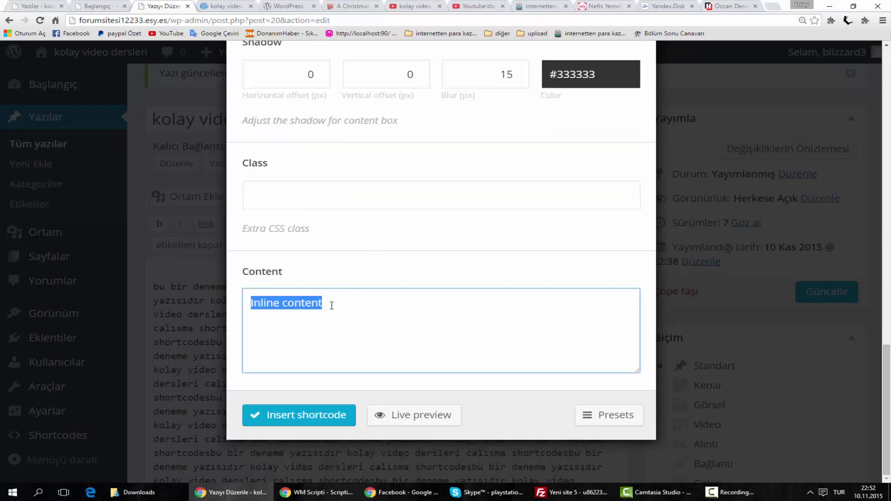
text(kolay video dersleri)
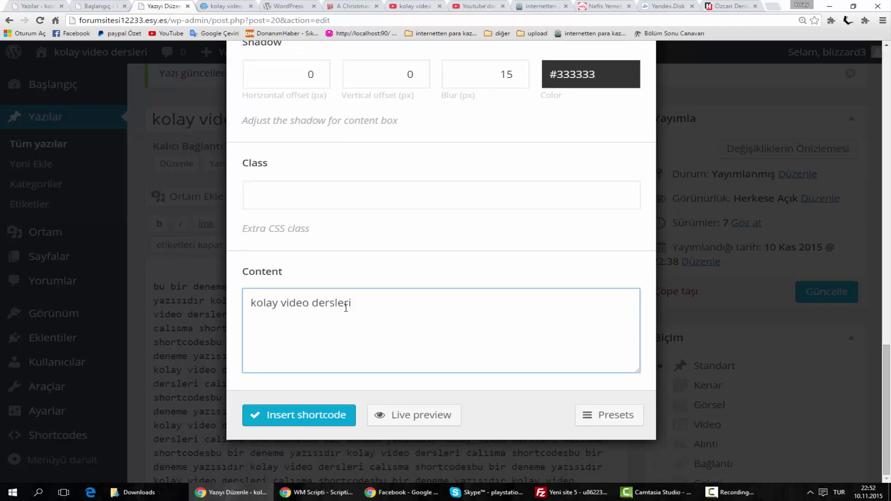
Step: Insert the Lightbox content shortcode above the post text with its ID left empty
scroll(346, 308, up, 10)
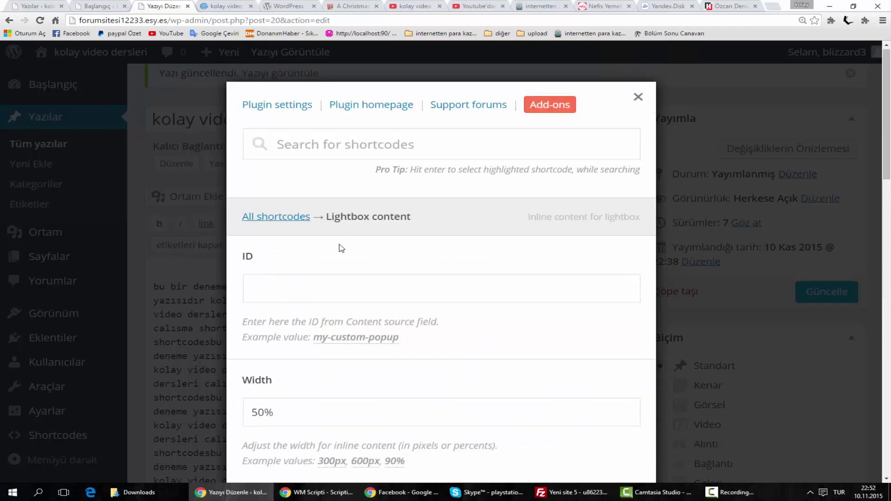
click(273, 293)
scroll(345, 283, down, 10)
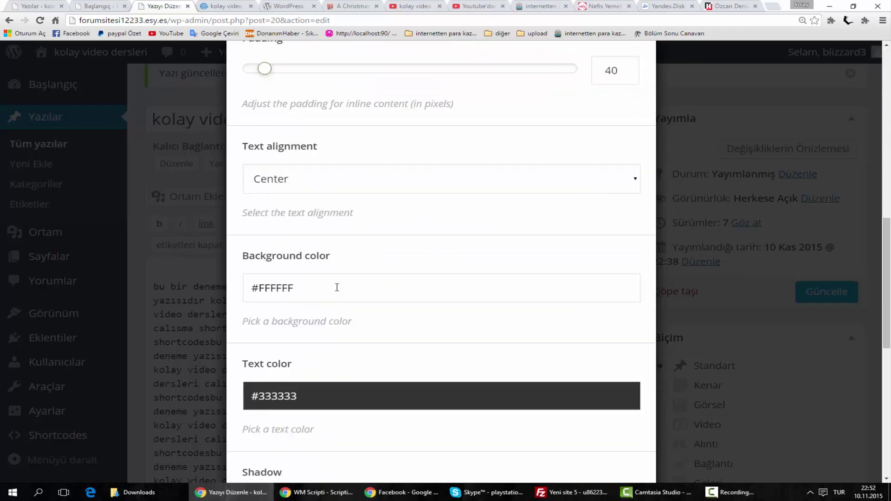
click(314, 416)
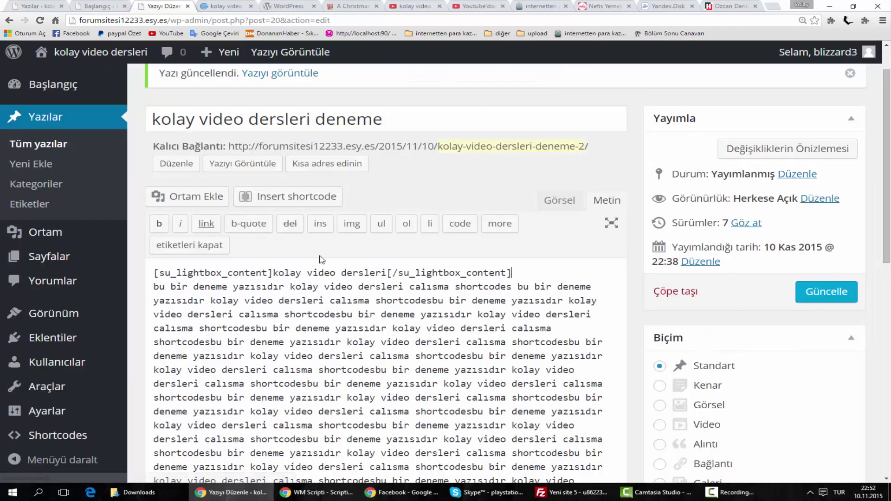
Step: Update the post and check the lightbox content block on the live site's home page
click(826, 295)
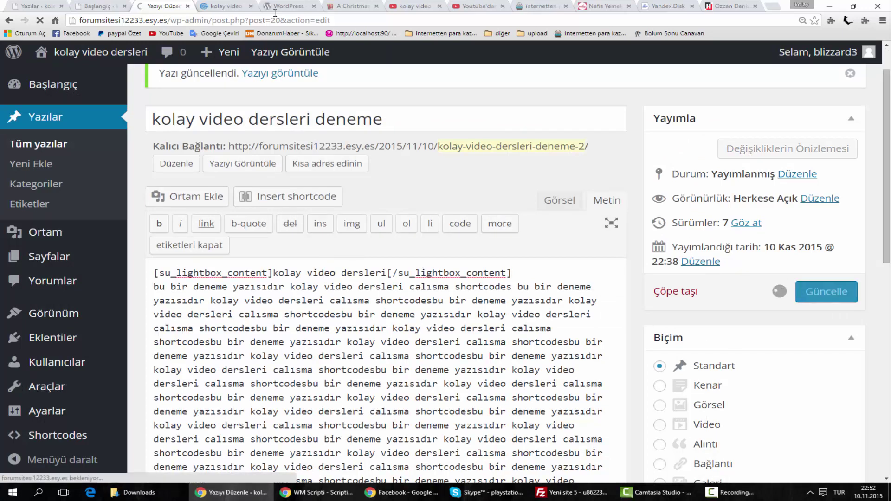
click(210, 5)
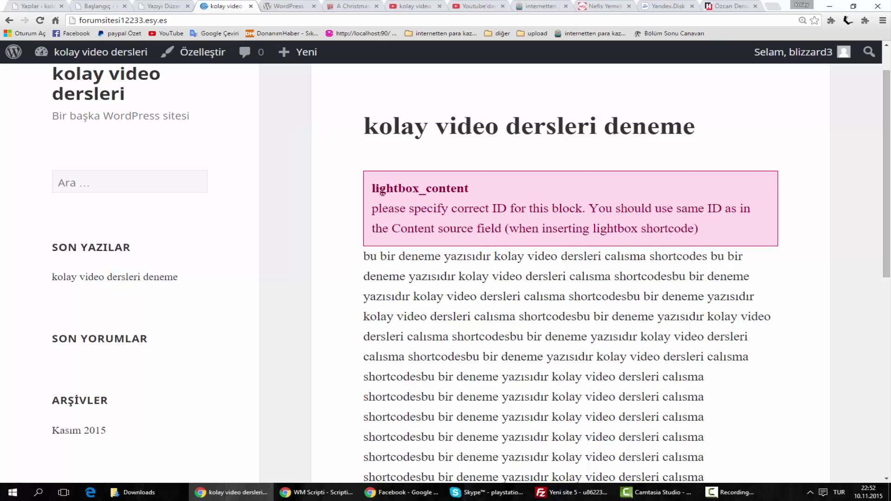
drag(378, 188, 360, 190)
click(519, 224)
drag(507, 208, 711, 237)
click(705, 231)
Step: Return to the post editor and delete the Lightbox content shortcode above the post text
click(166, 9)
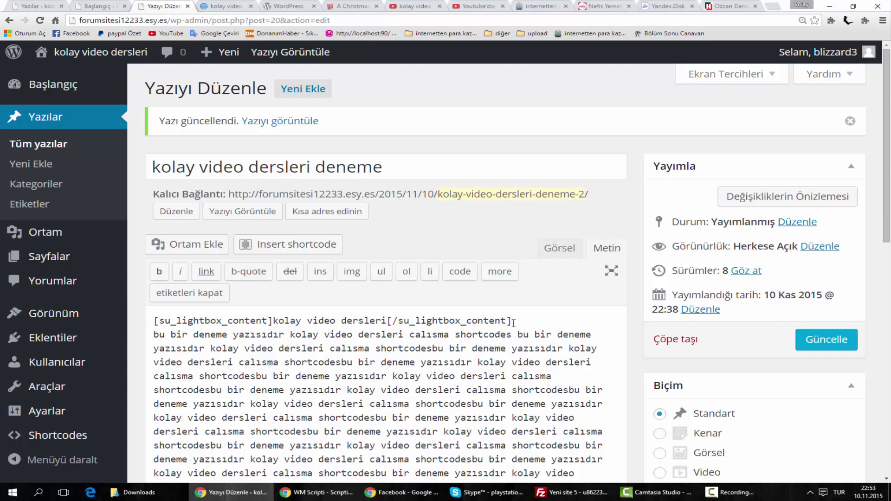
drag(513, 321, 150, 323)
key(BackSpace)
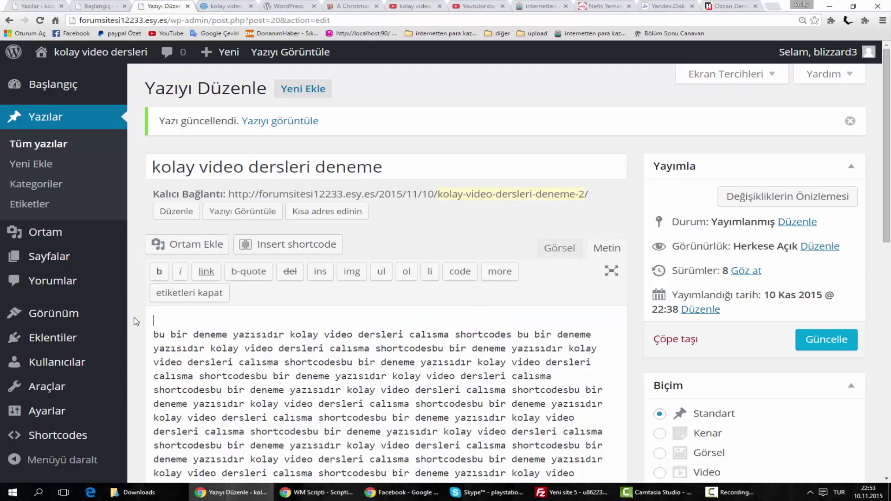
Step: Open the shortcode inserter and browse the Media, Data and Other shortcode types
click(274, 245)
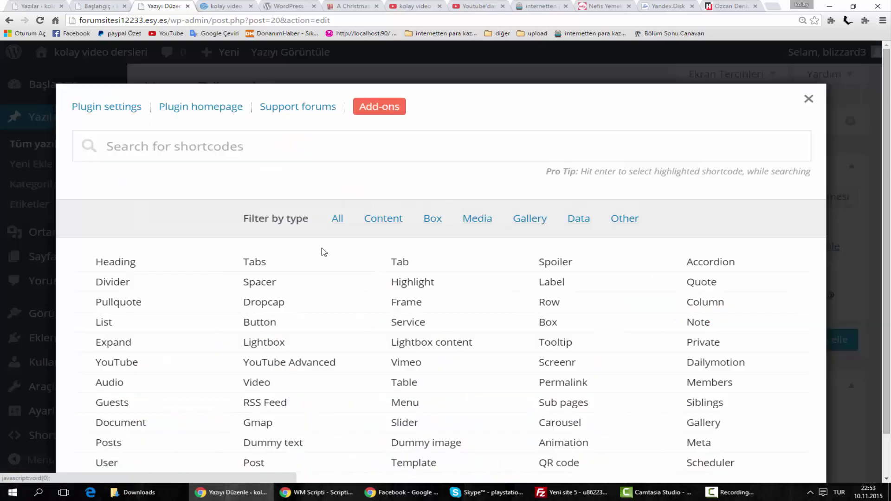
scroll(467, 303, down, 1)
click(483, 173)
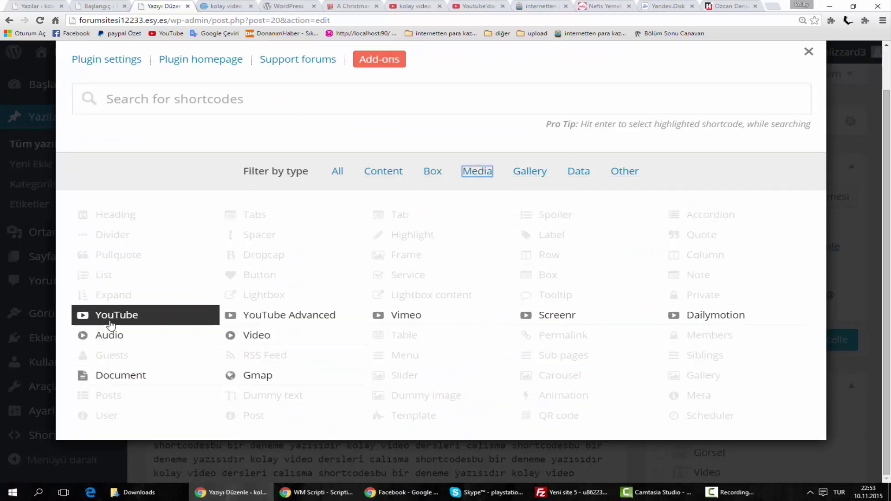
click(581, 174)
click(627, 174)
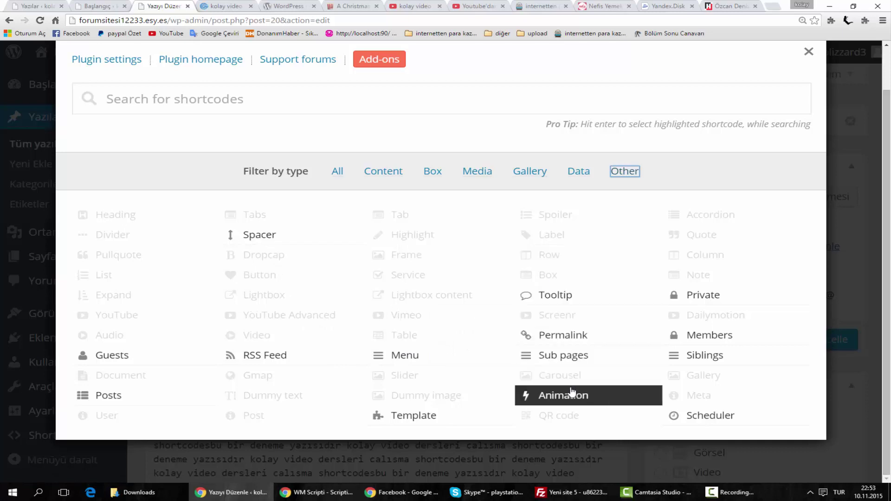
click(564, 401)
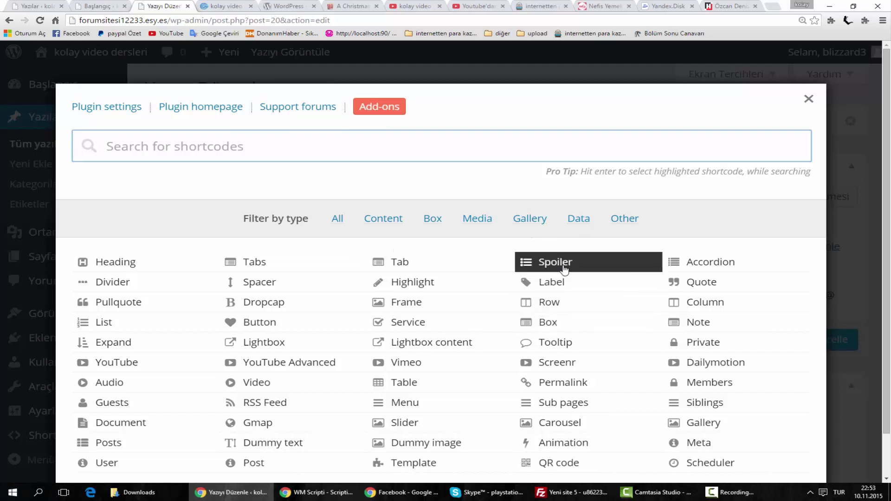
Step: Filter the shortcodes by Gallery, Data and Other, and open the Animation shortcode's settings
click(536, 224)
click(584, 228)
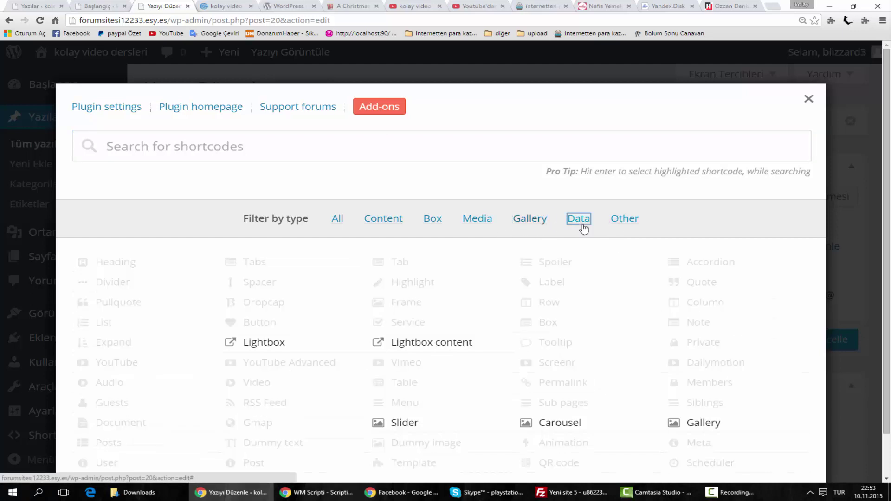
click(629, 226)
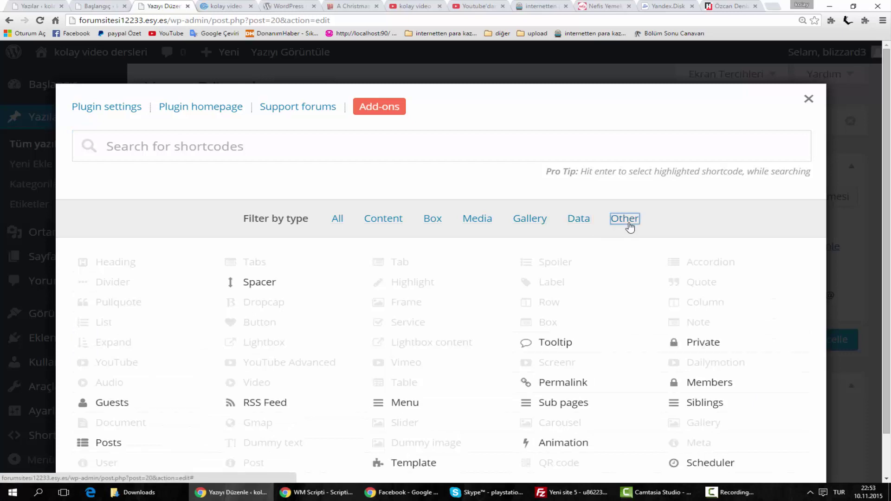
click(548, 442)
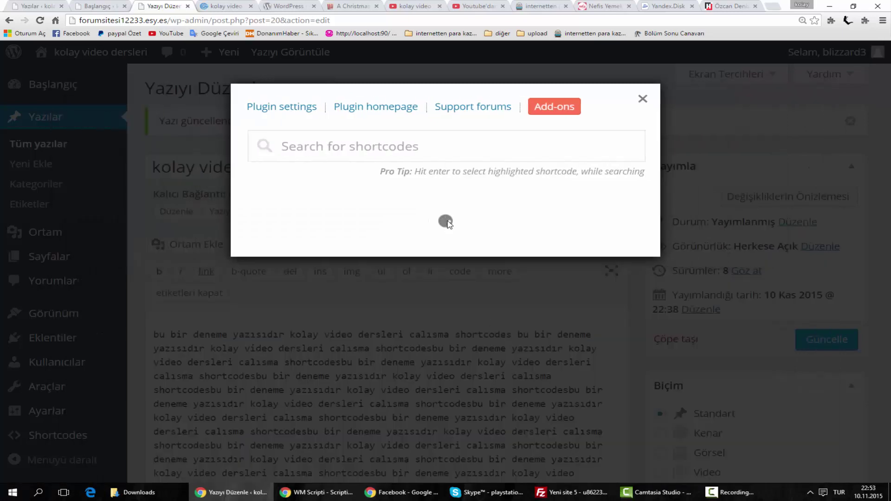
scroll(373, 350, down, 2)
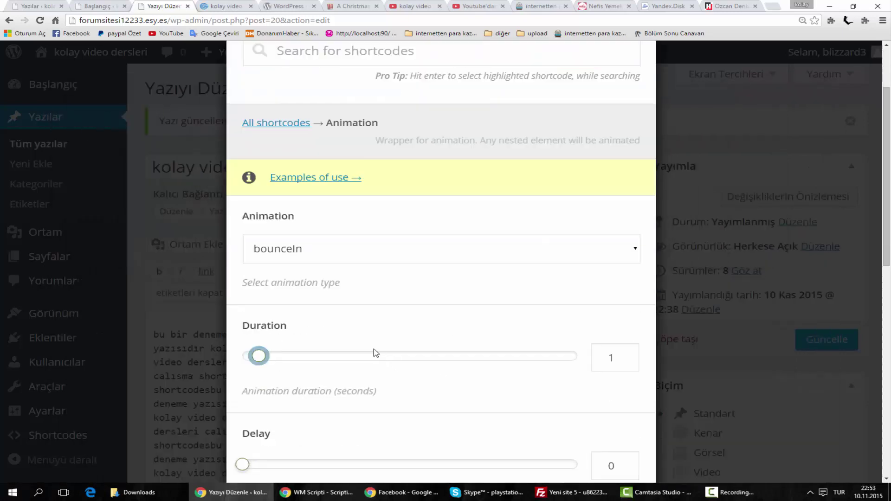
Step: Browse the animation types, choose shake and insert the Animation shortcode with the "kolay video dersleri" content
click(338, 258)
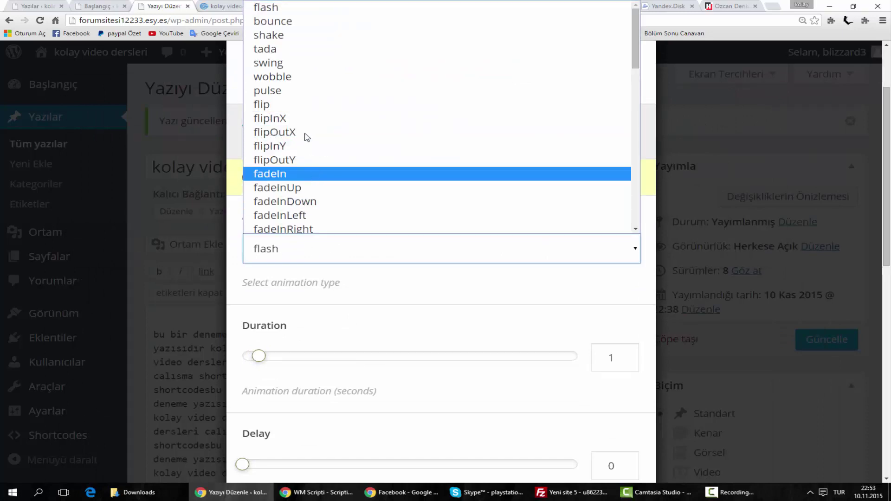
scroll(305, 195, down, 8)
scroll(305, 199, down, 6)
scroll(312, 215, up, 14)
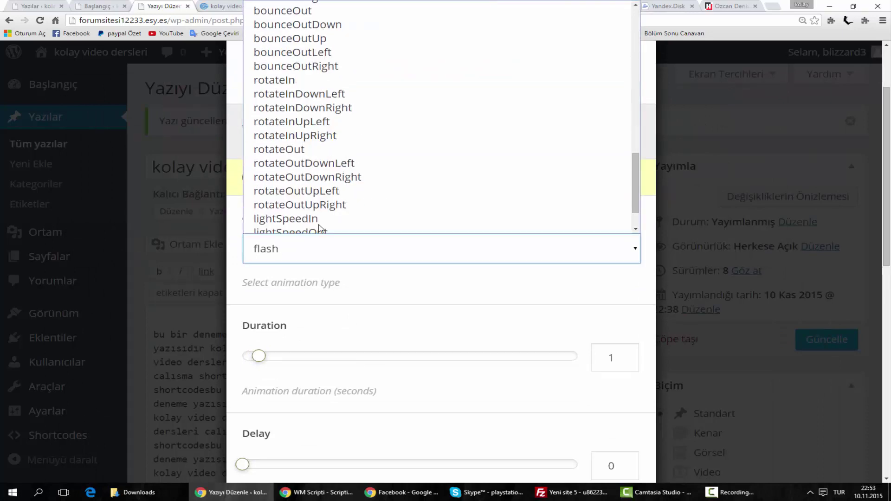
scroll(318, 226, down, 7)
scroll(324, 200, up, 8)
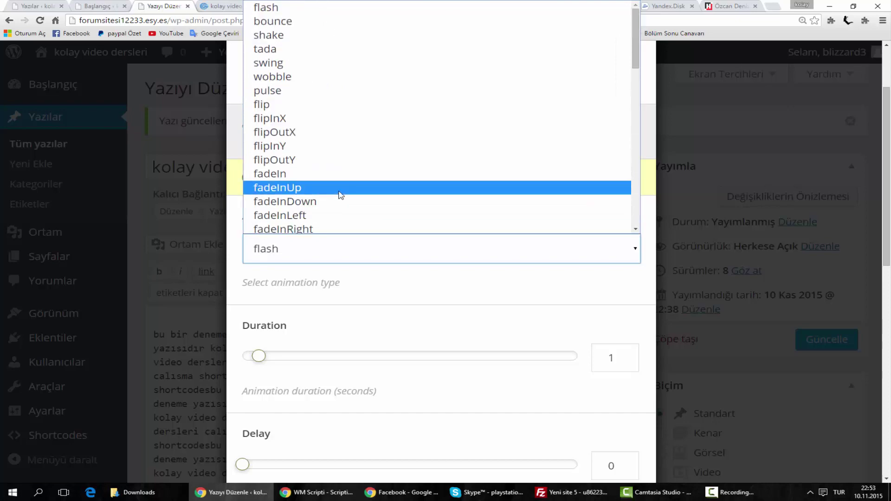
click(322, 40)
scroll(328, 328, down, 10)
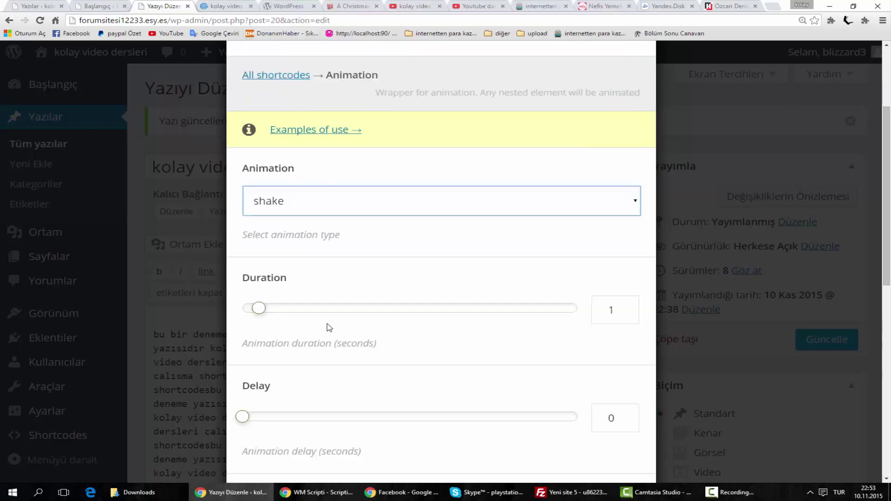
click(299, 415)
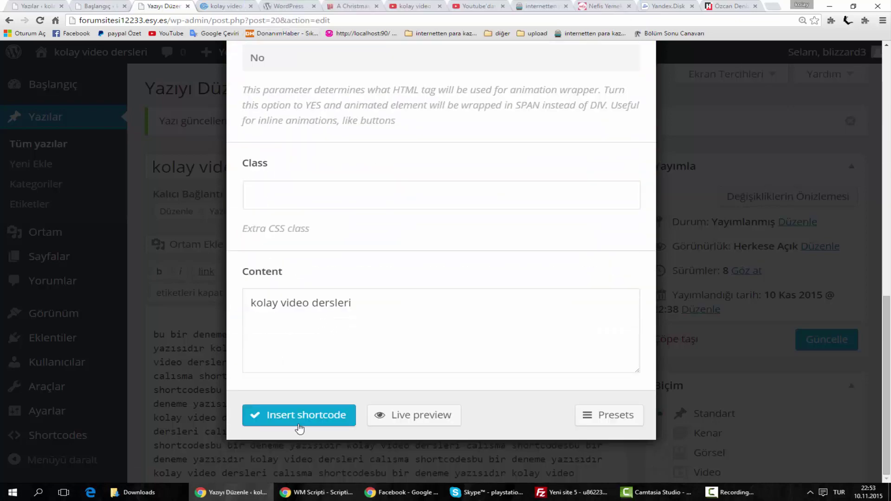
Step: Update the post and reload the live home page to check the shake animation on "kolay video dersleri"
click(816, 341)
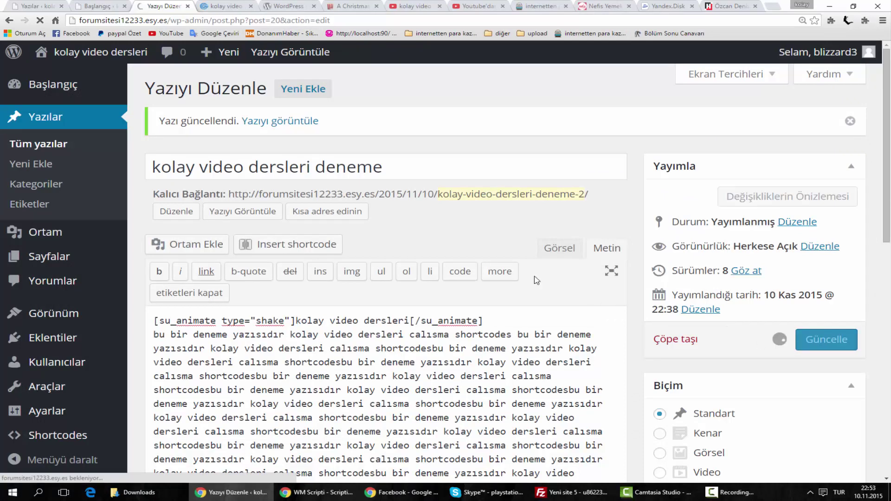
click(224, 5)
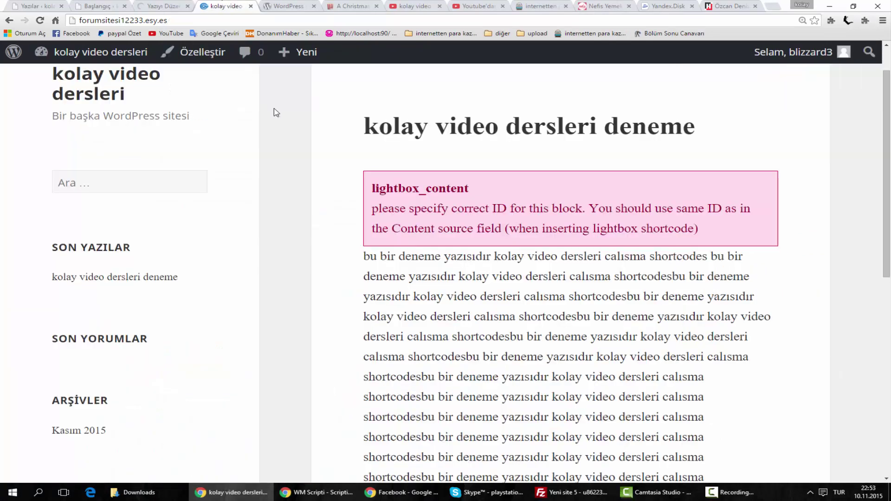
click(40, 20)
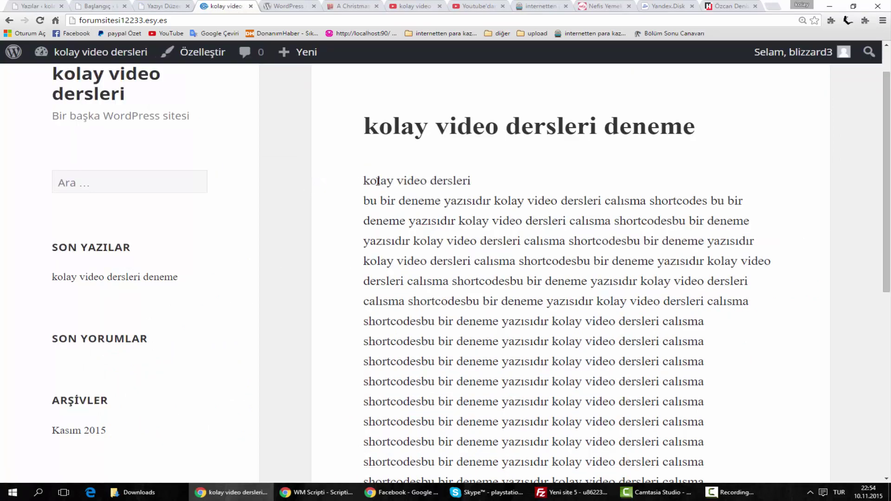
drag(370, 181, 471, 181)
click(39, 20)
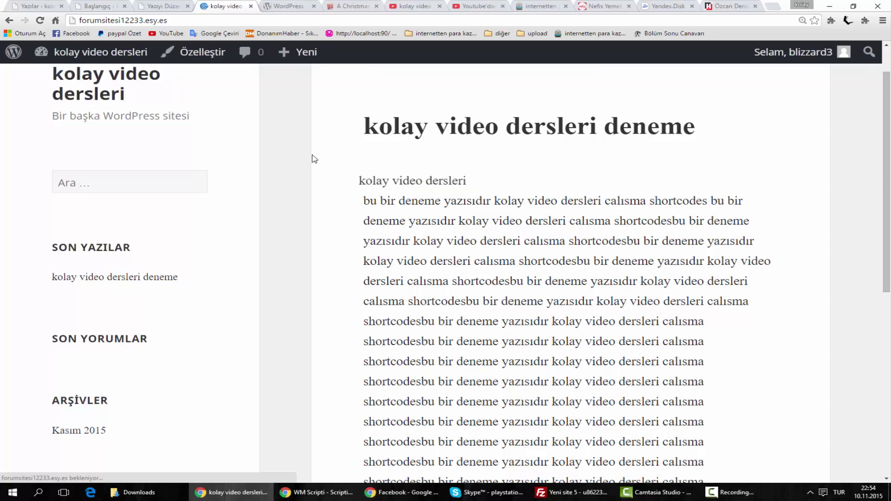
drag(427, 176, 491, 176)
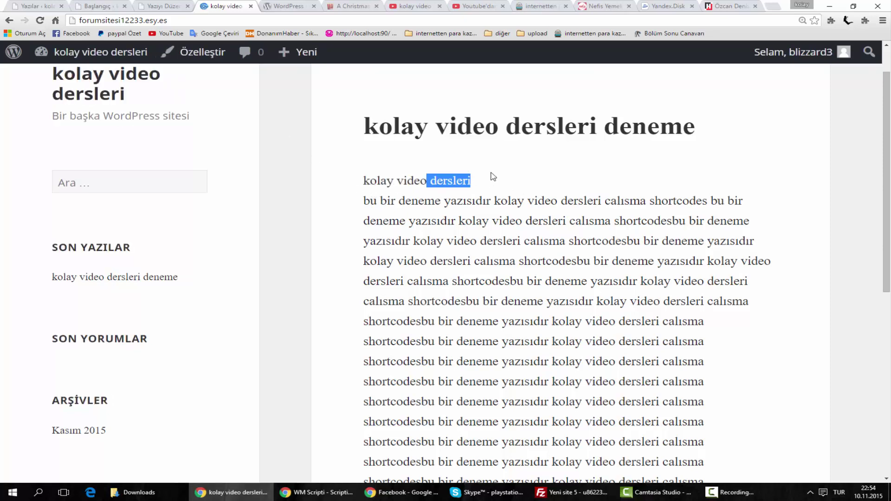
Step: Return to the post editor, reopen the shortcode inserter and filter the shortcodes by Media and by Content
click(160, 6)
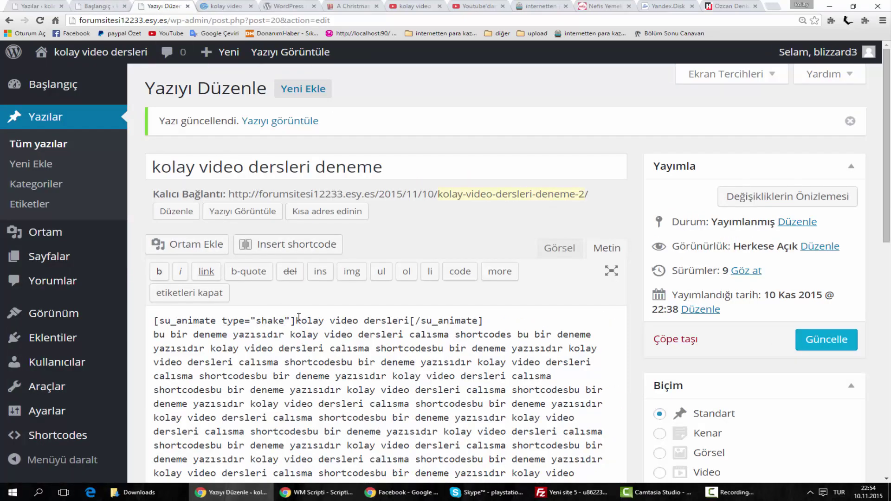
drag(297, 319, 408, 320)
click(306, 253)
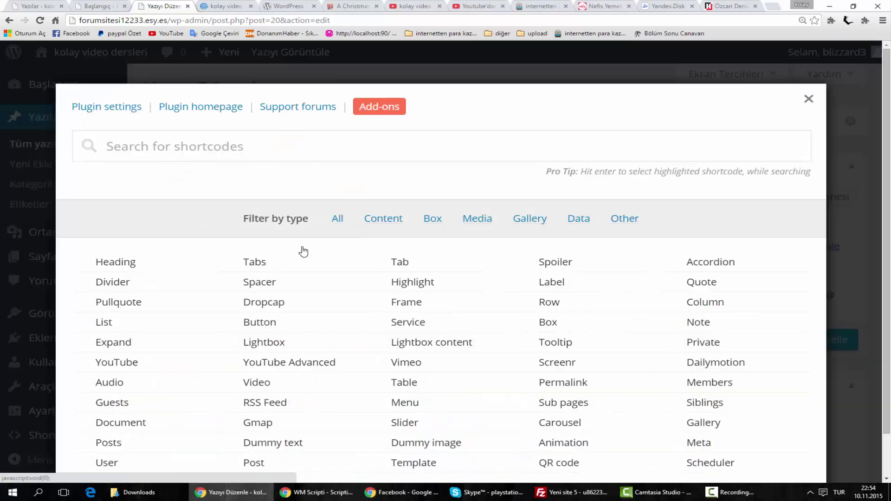
click(478, 221)
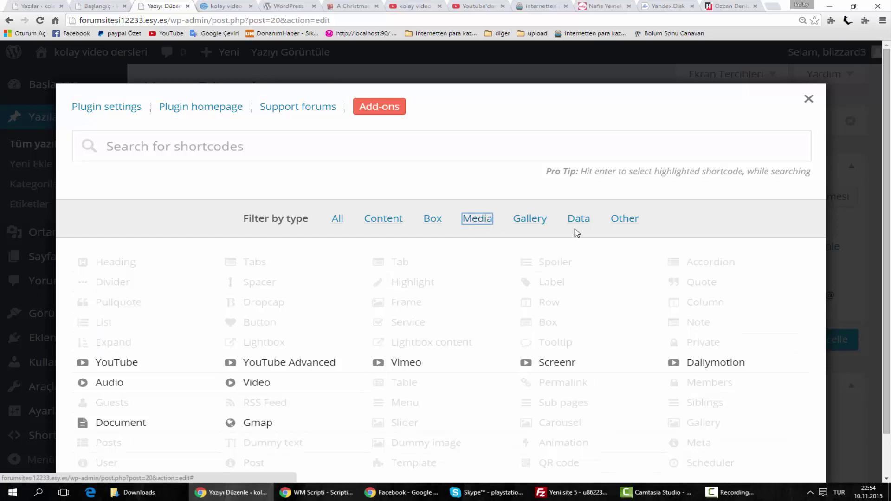
click(378, 219)
scroll(418, 282, down, 1)
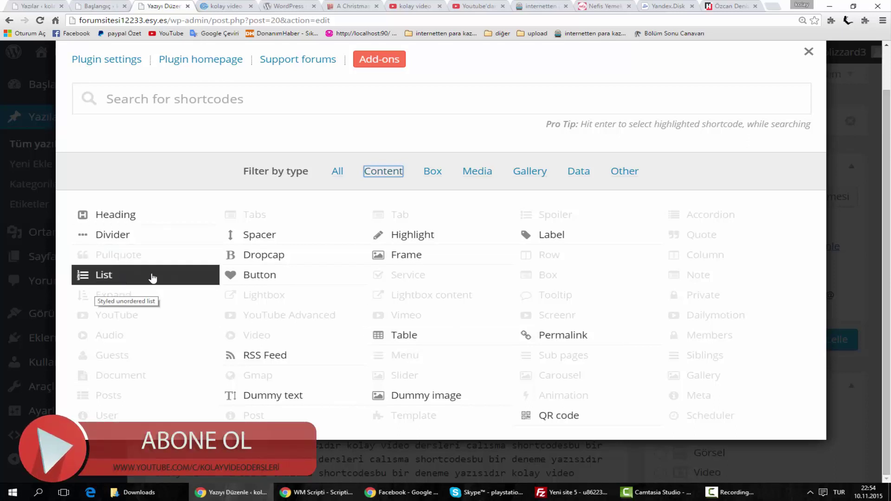
Step: Filter the shortcodes by Box, open the Spoiler shortcode and set its title to "gizli metin"
click(433, 173)
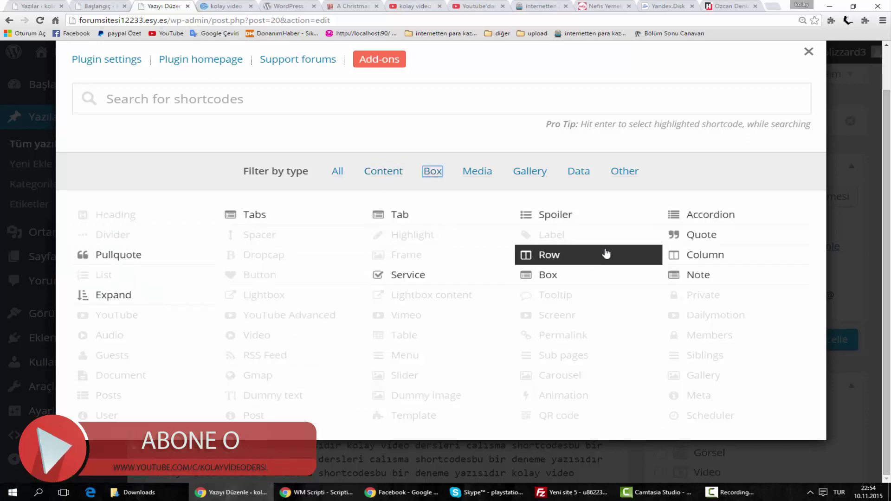
click(542, 216)
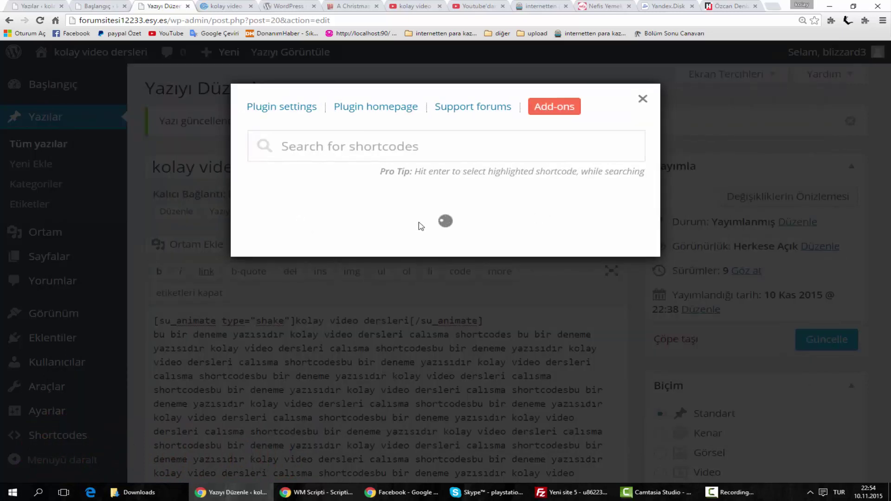
scroll(443, 279, down, 5)
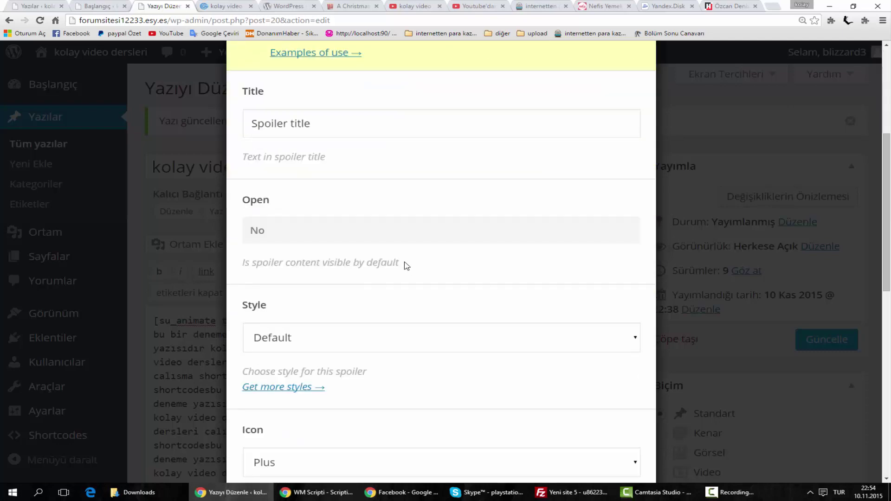
scroll(405, 264, up, 2)
click(365, 218)
key(ctrl+a)
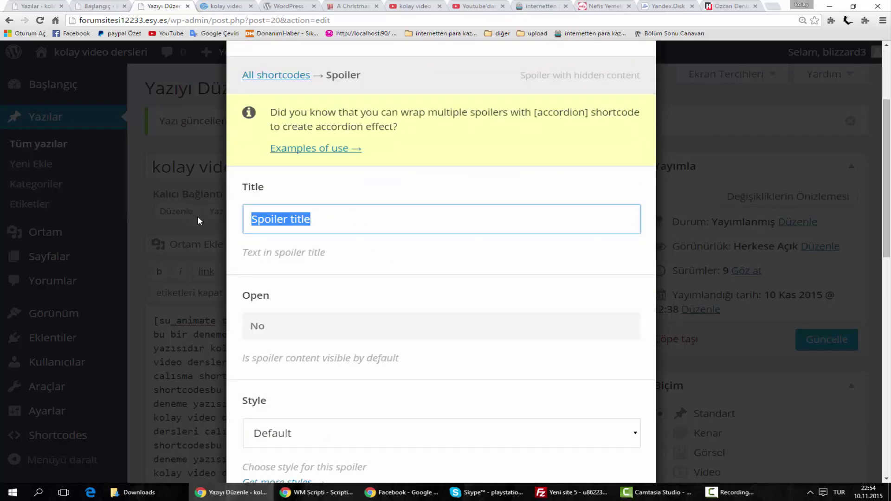
text(s)
key(BackSpace)
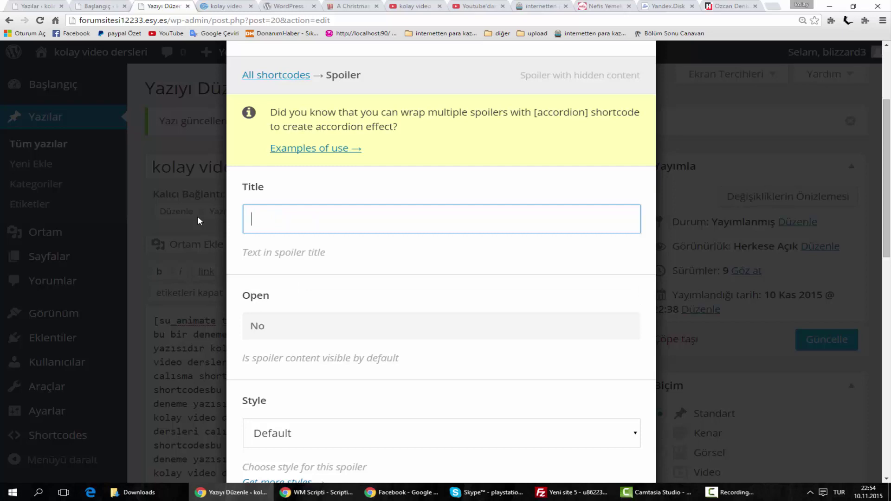
text(gizli metin)
Step: Set the spoiler's content to "bugun bi film izledim manyaktı" and insert the shortcode into the post
scroll(334, 364, down, 10)
scroll(334, 364, down, 2)
drag(360, 309, 228, 293)
text(bugun bi)
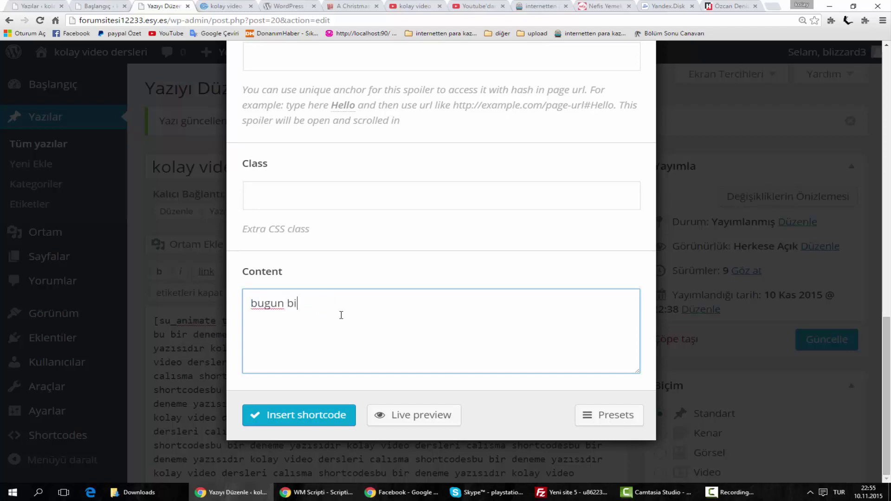
text( film izle)
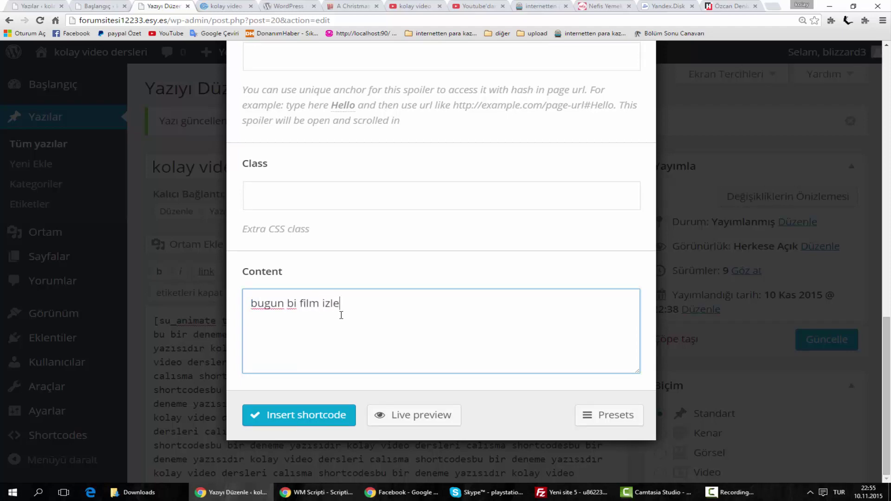
text(dim manyaktı)
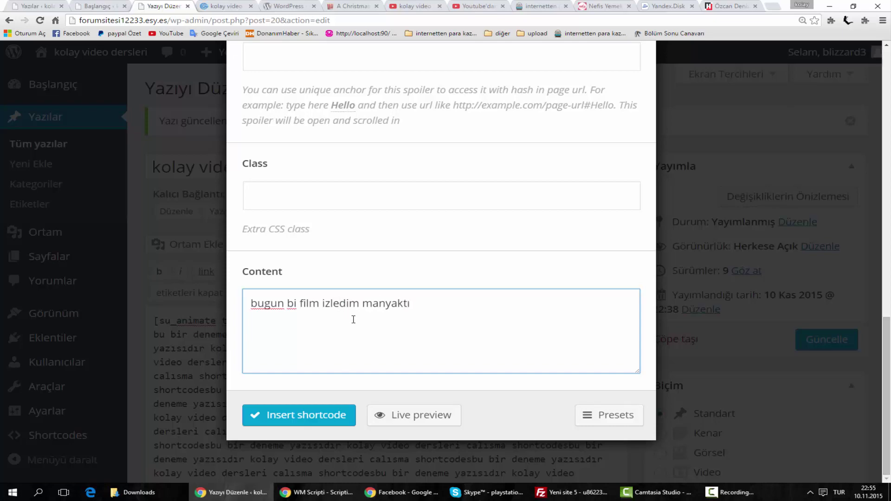
click(299, 415)
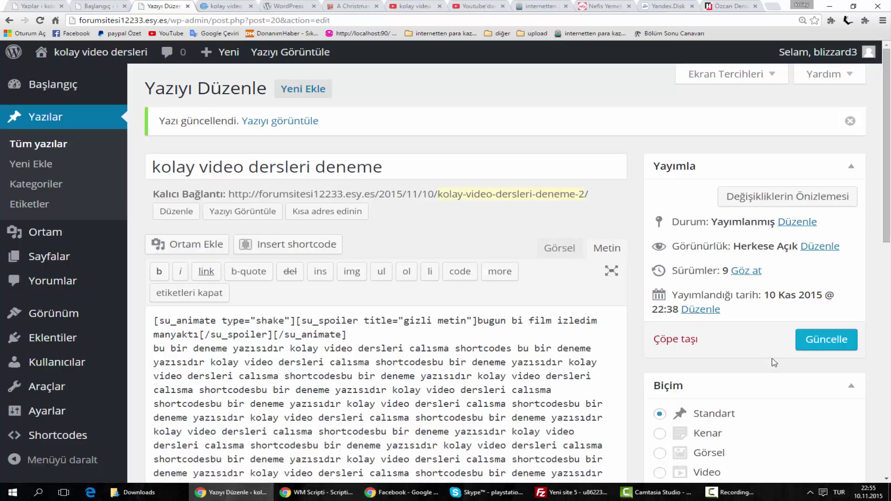
Step: Update the post and reload the live home page to examine the "gizli metin" spoiler and the post text below it
click(834, 339)
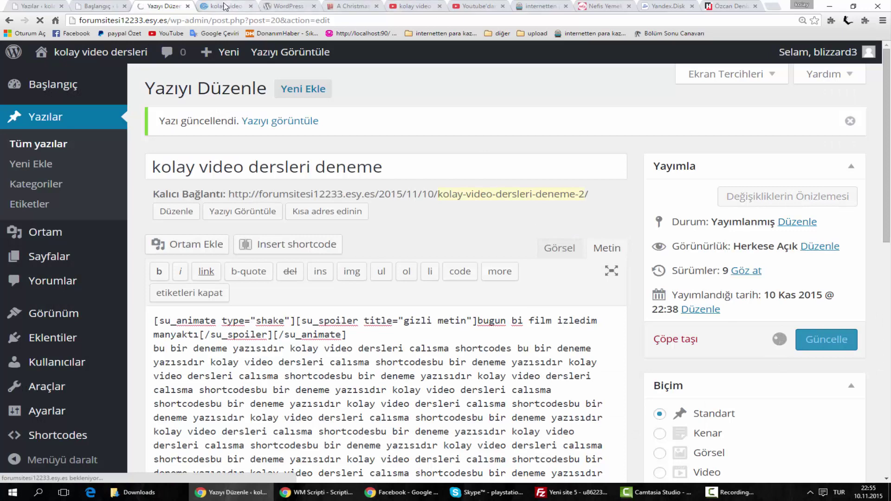
click(223, 6)
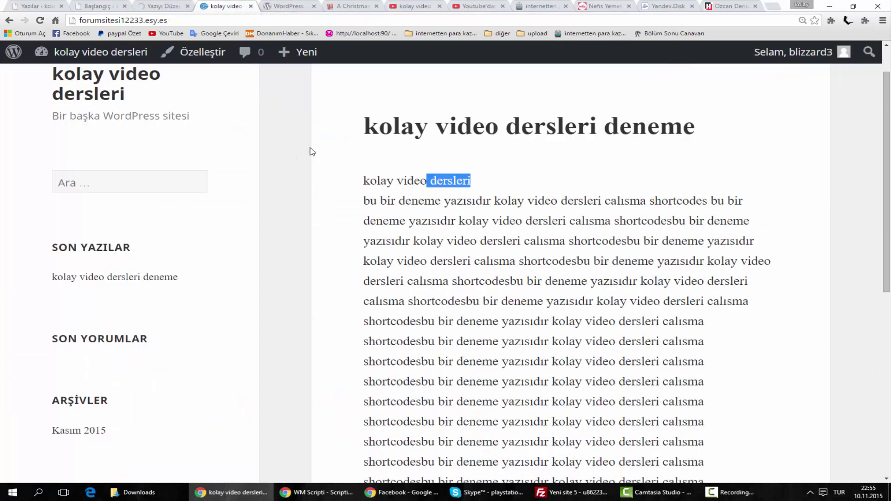
click(40, 20)
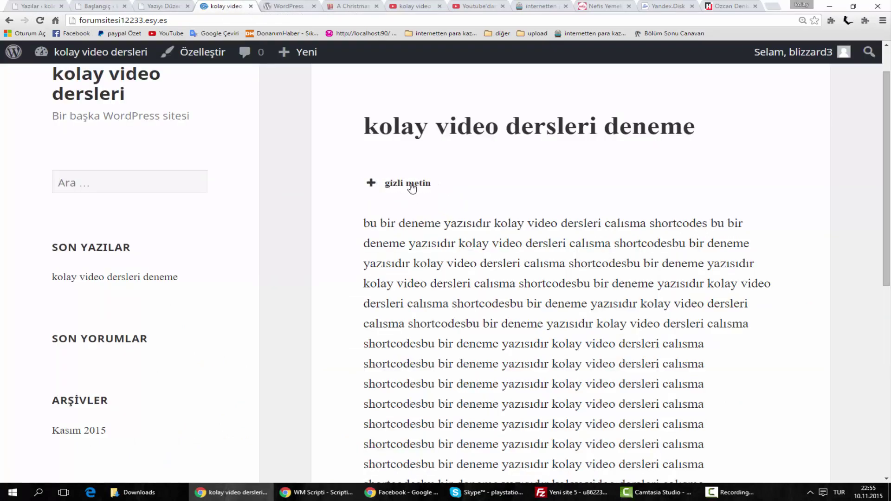
drag(357, 216, 728, 310)
click(728, 309)
scroll(486, 256, down, 1)
drag(363, 178, 754, 275)
click(757, 277)
drag(418, 176, 362, 176)
click(704, 356)
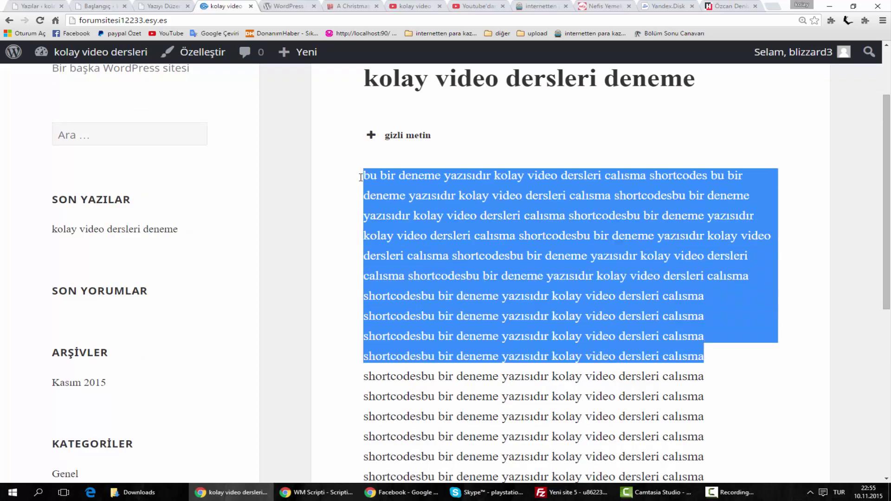
click(362, 180)
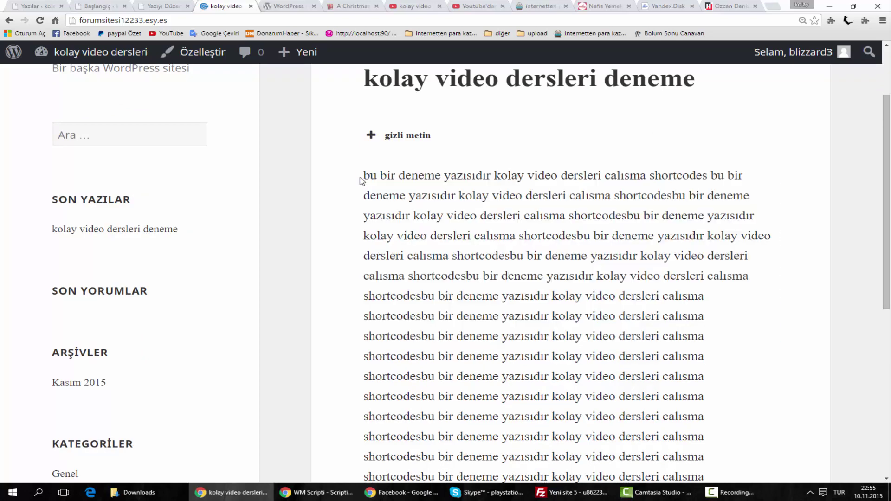
Step: Expand and collapse the "gizli metin" spoiler on the live page several times to check its hidden text
click(399, 139)
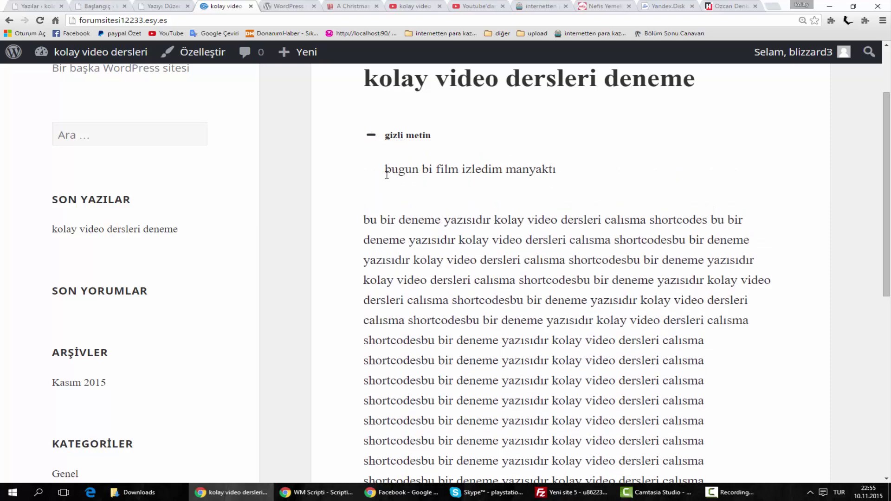
drag(386, 175, 575, 184)
click(376, 137)
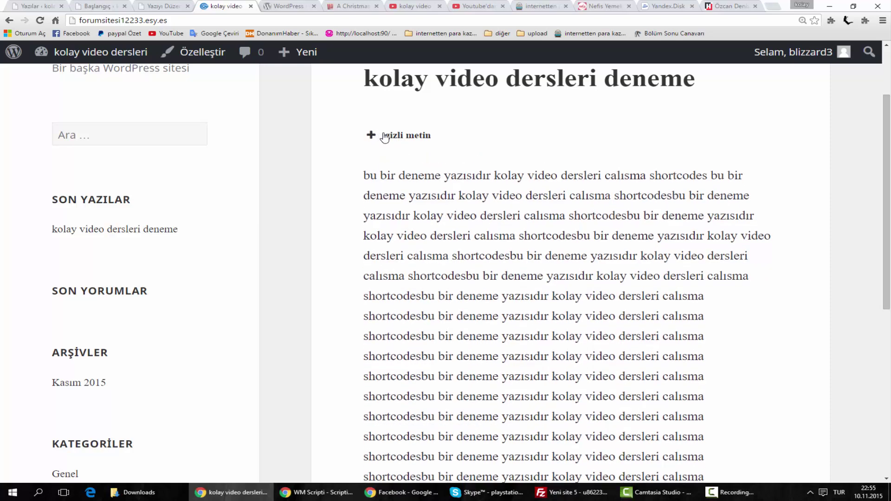
click(384, 134)
click(399, 139)
click(408, 139)
click(388, 141)
scroll(502, 223, down, 5)
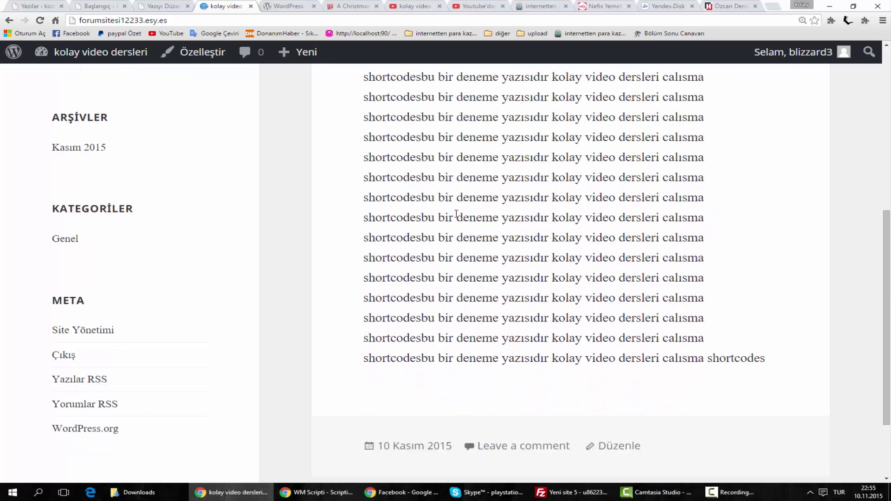
scroll(319, 189, up, 8)
Step: Return to the post editor, open the Quote shortcode's settings and set its content to "<?php ?>"
click(151, 7)
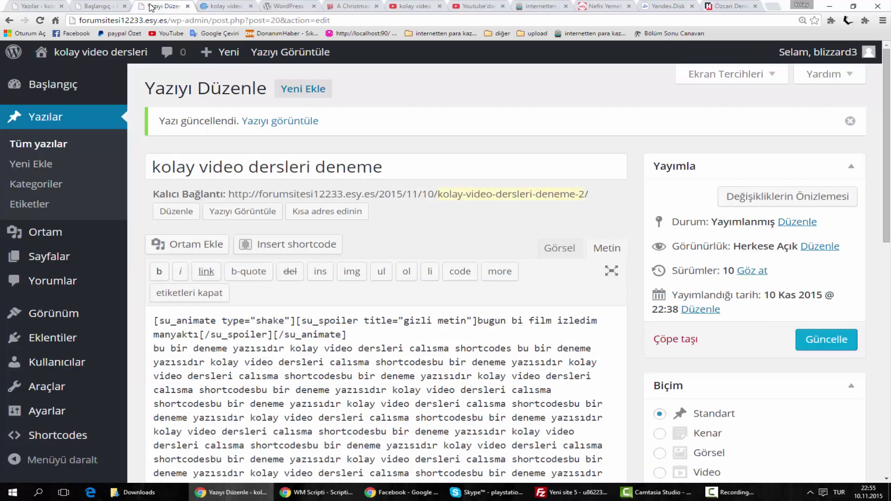
click(278, 246)
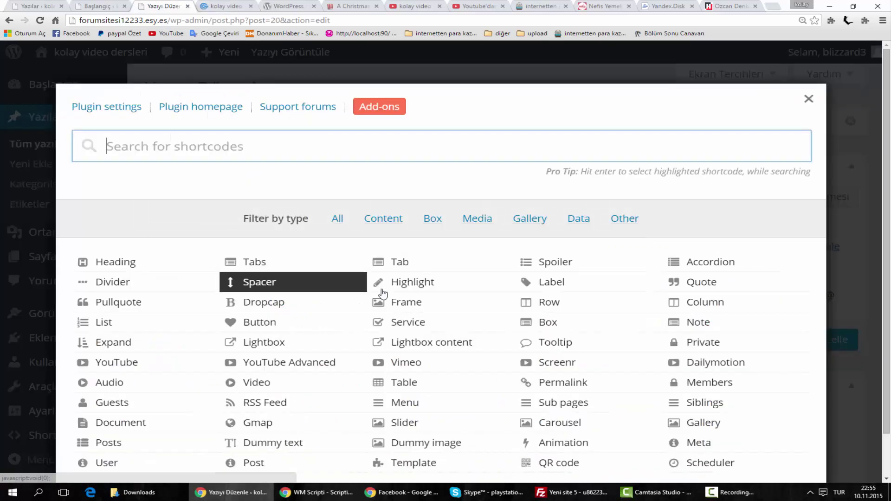
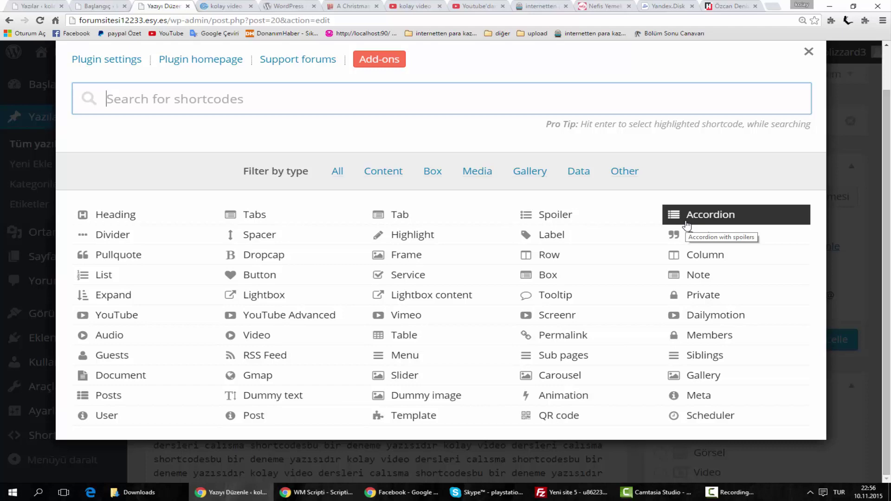
click(697, 234)
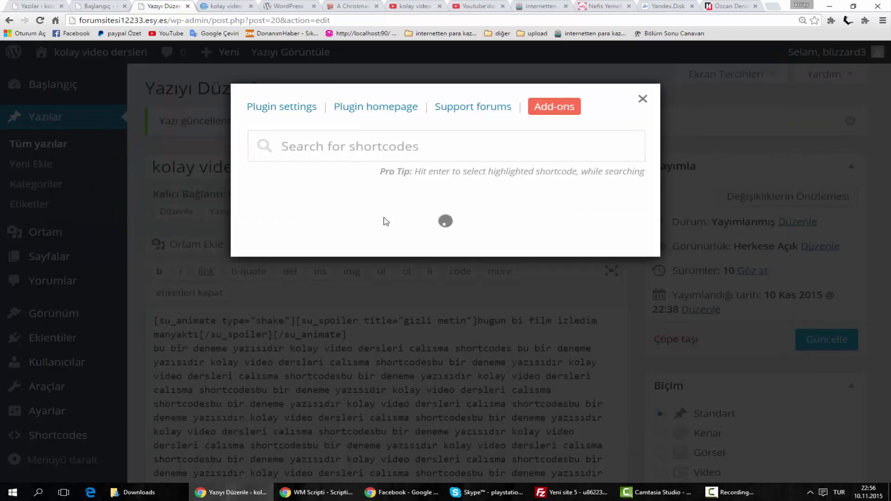
scroll(435, 253, down, 10)
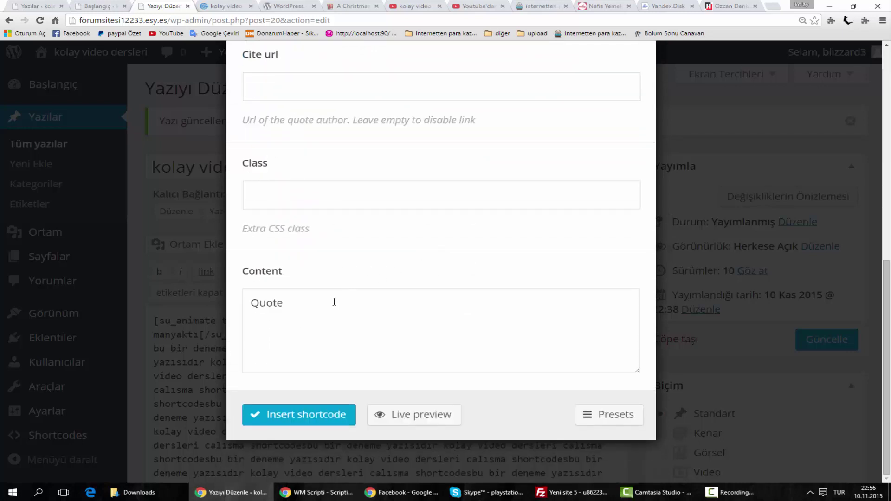
click(334, 301)
key(ctrl+a)
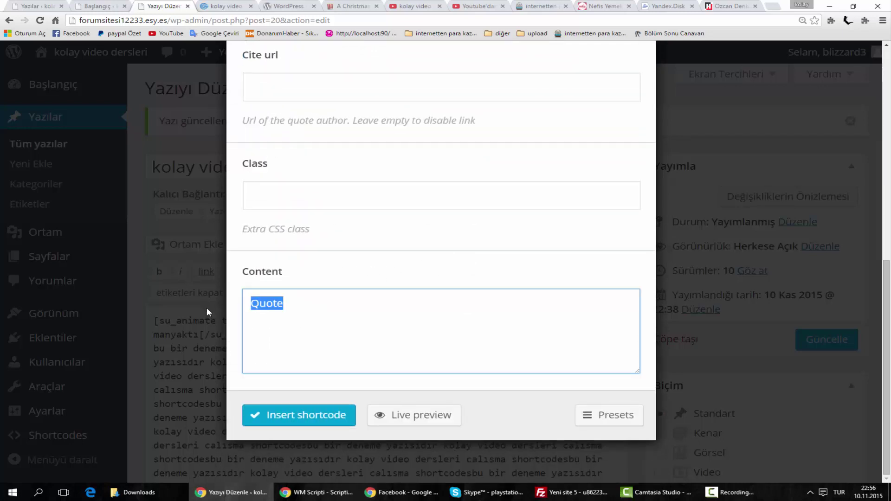
text(<p)
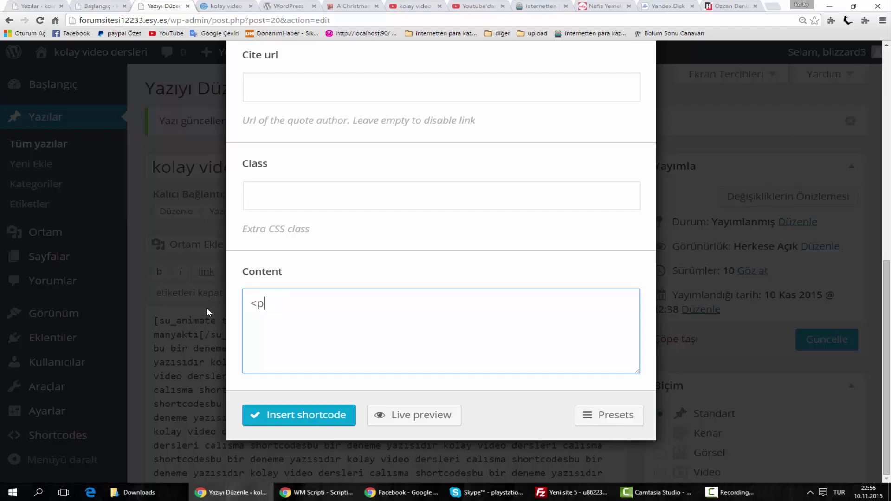
key(BackSpace)
text(?php ?>)
Step: Check the Quote shortcode's presets and style options, keep the Default style and insert it into the post
click(609, 415)
scroll(380, 276, up, 8)
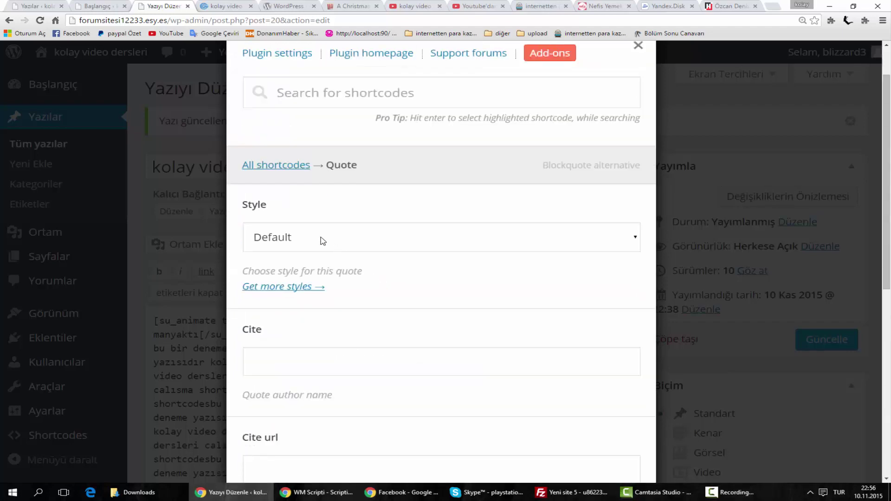
click(322, 240)
click(324, 242)
scroll(377, 298, down, 5)
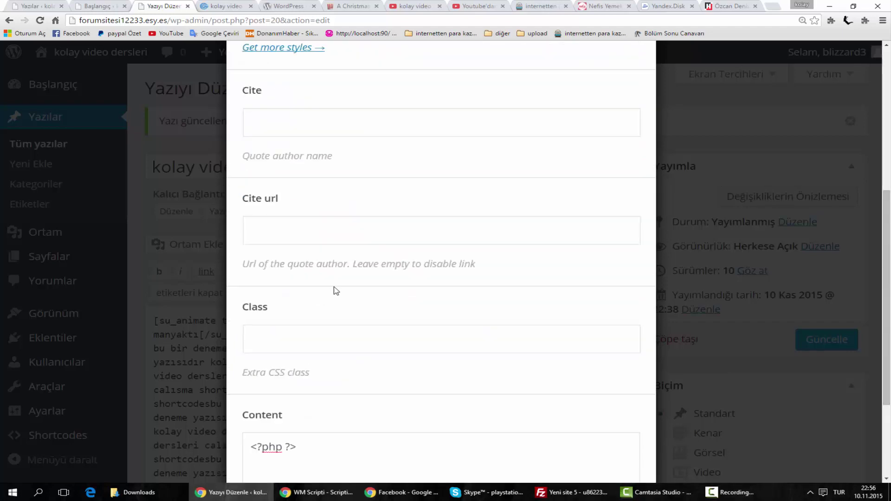
scroll(302, 230, down, 3)
click(298, 413)
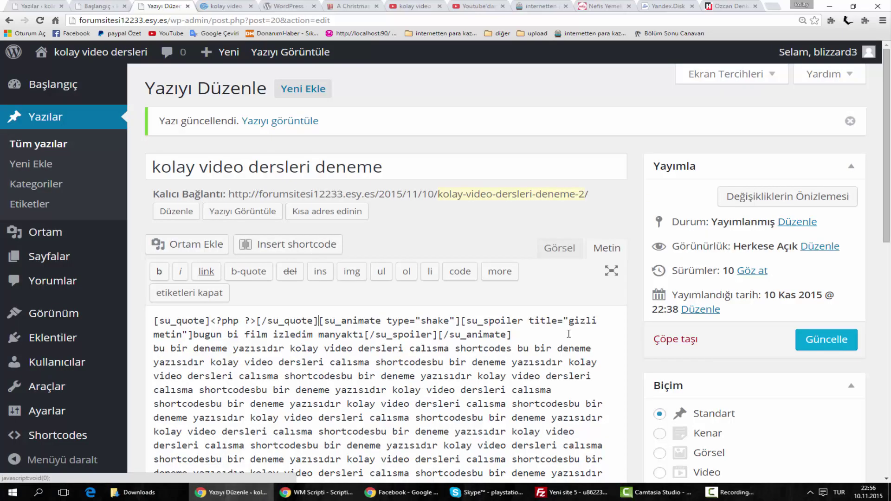
Step: Update the post and reload the live home page to check how the quote is displayed
click(824, 344)
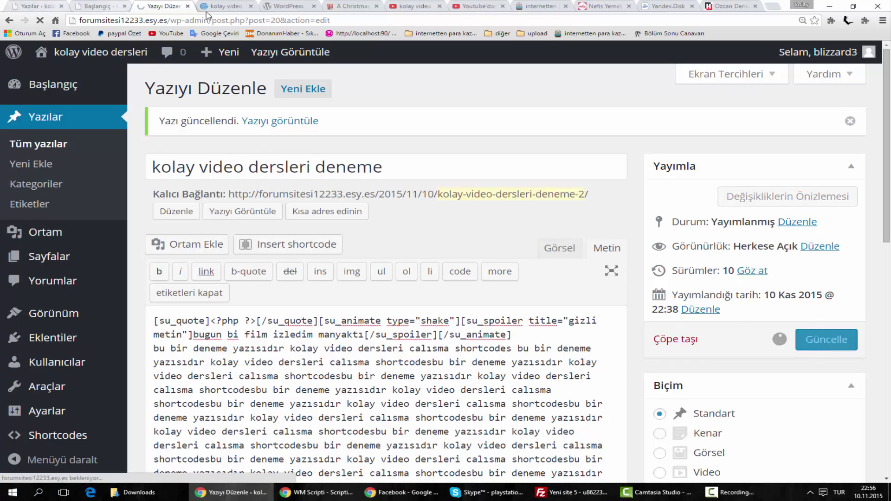
click(221, 5)
click(39, 20)
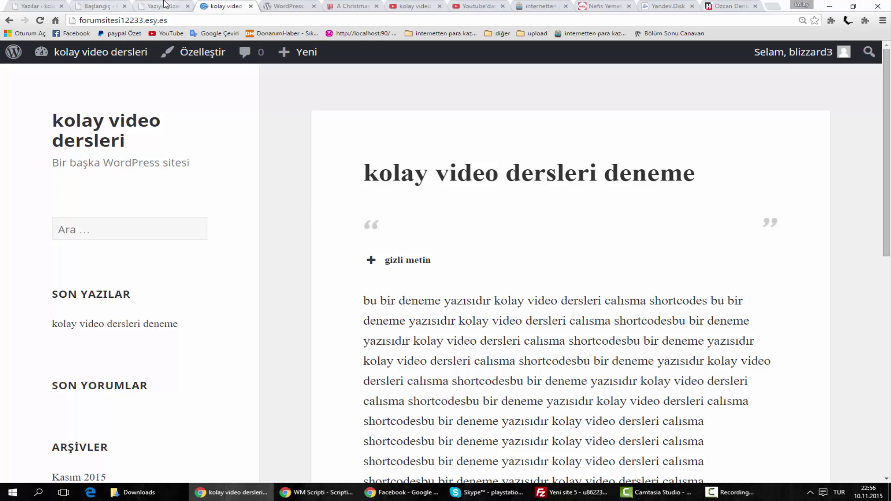
Step: Return to the post editor and delete the quote, animation and spoiler shortcodes above the post text
click(162, 6)
scroll(297, 286, down, 1)
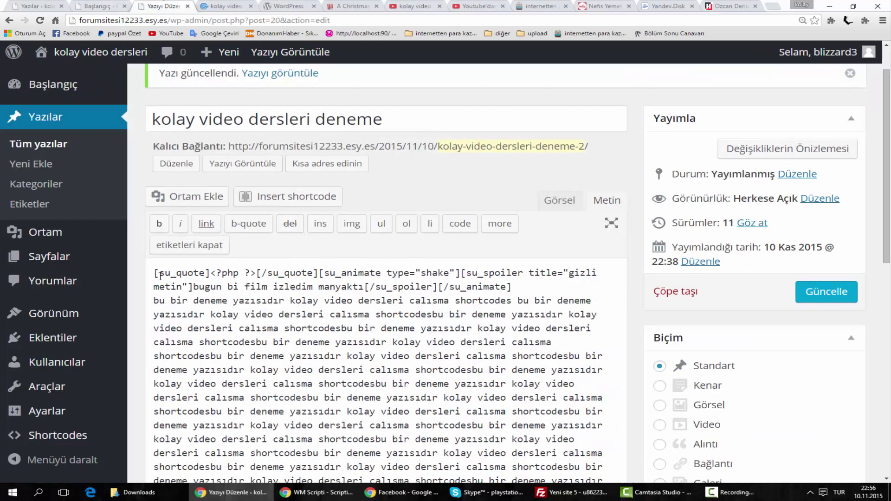
drag(154, 273, 603, 285)
drag(473, 268, 535, 284)
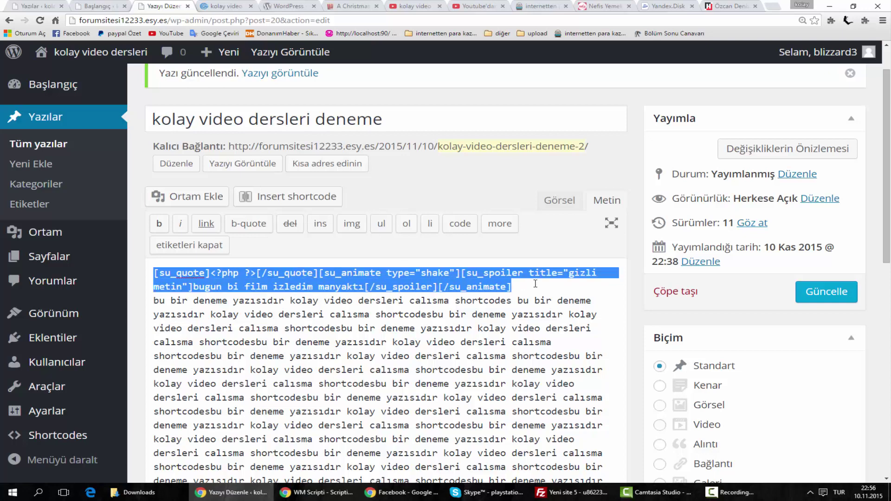
key(BackSpace)
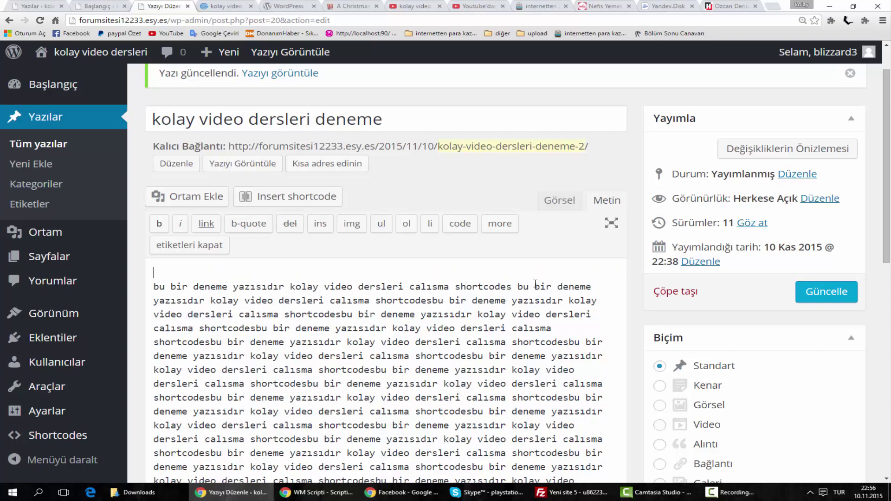
Step: Insert a Lightbox content shortcode with ID 1 and the content "kolay video dersleri" above the post text
click(301, 205)
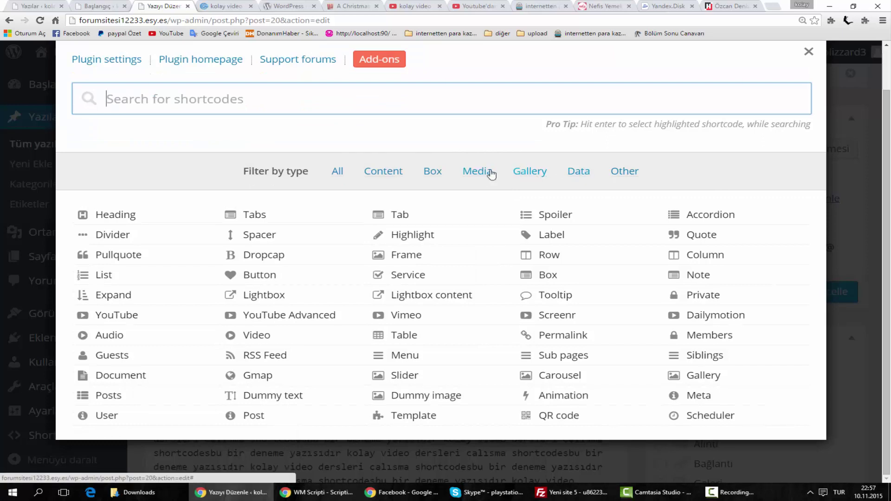
click(407, 298)
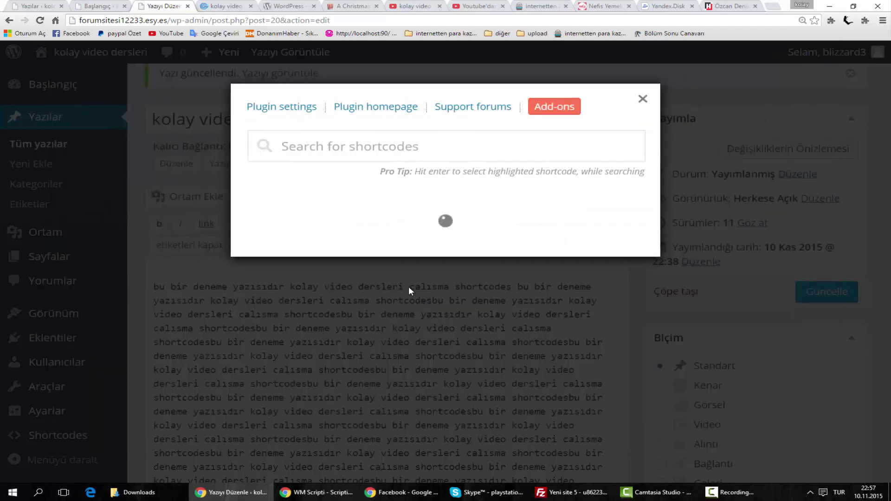
scroll(406, 232, down, 3)
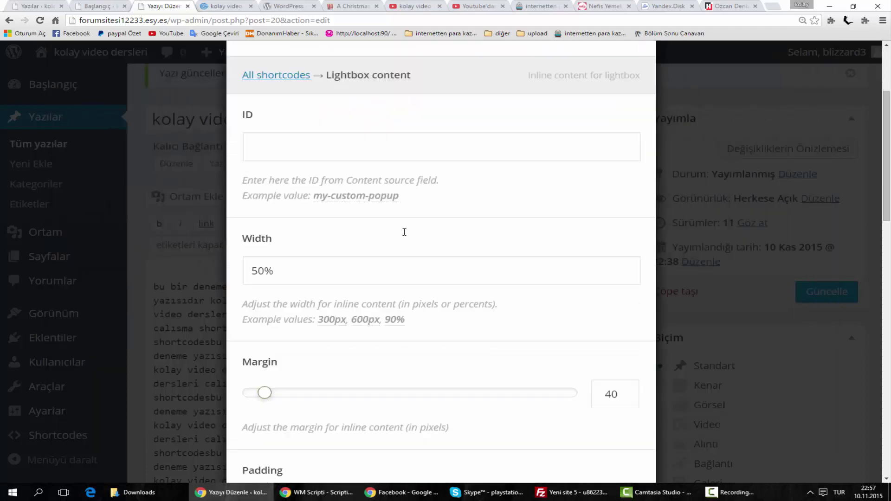
click(282, 145)
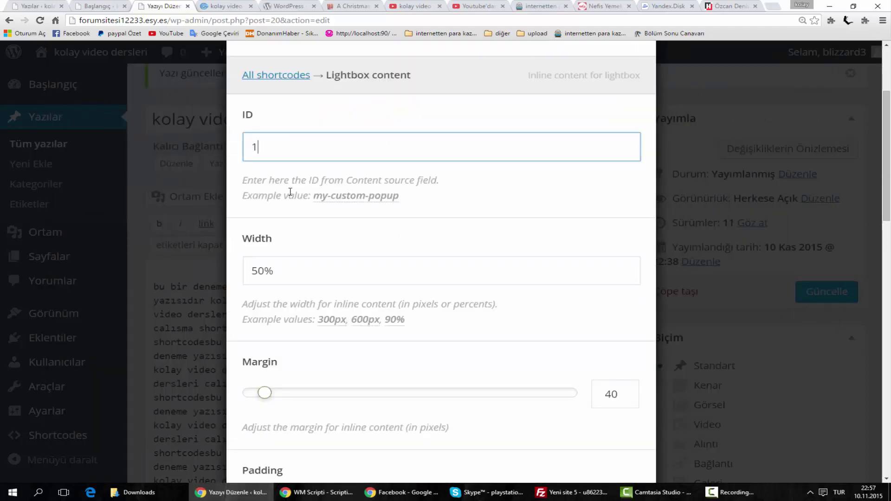
scroll(332, 272, down, 15)
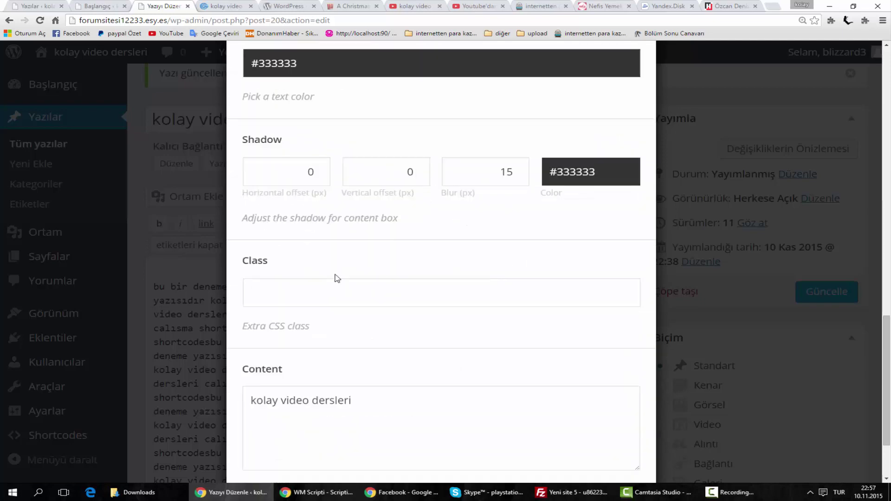
scroll(337, 278, down, 3)
click(303, 416)
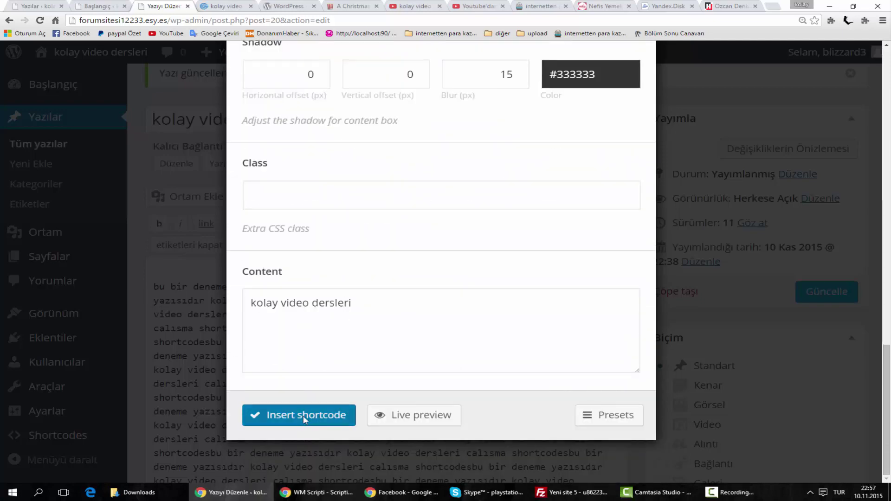
Step: Update the post and reload the live home page to check how the lightbox content is displayed
click(826, 291)
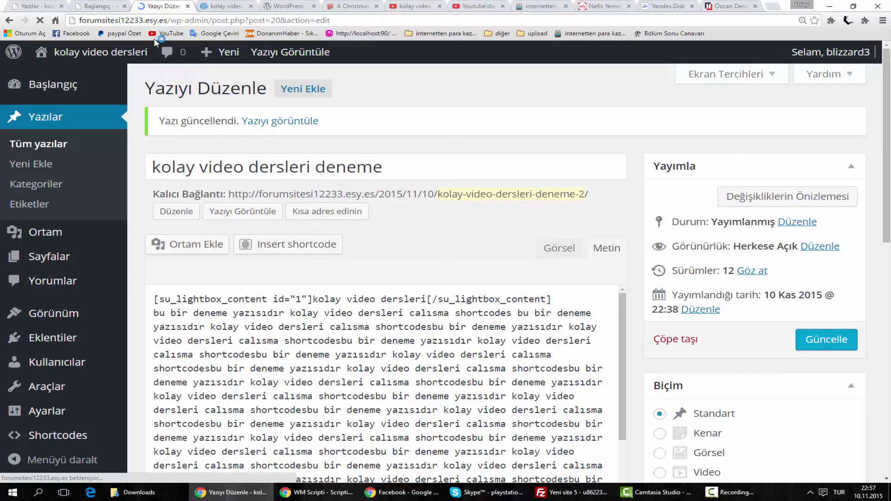
click(225, 6)
click(40, 20)
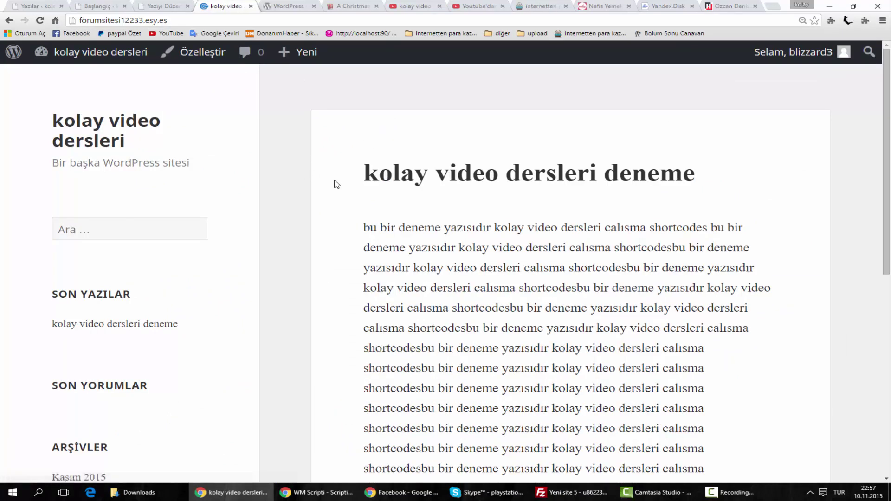
scroll(564, 268, down, 10)
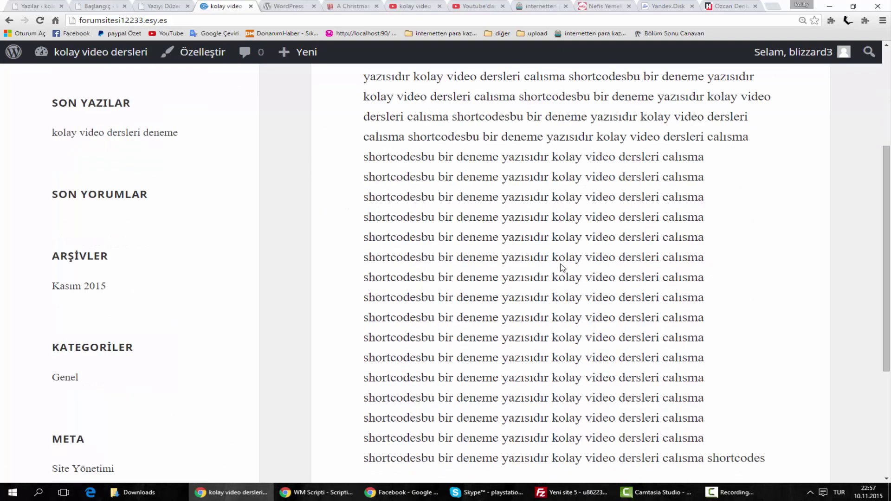
scroll(554, 264, up, 10)
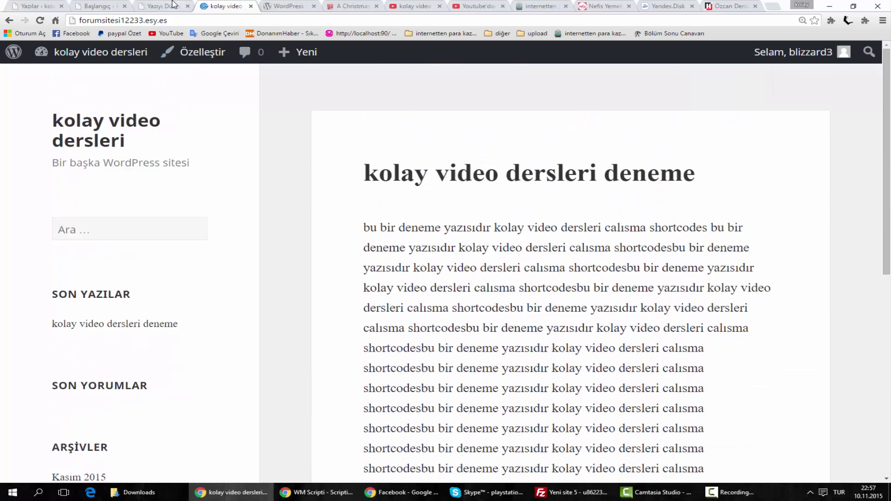
Step: Return to the post editor and browse the available shortcodes, filtering them by Media and by Content
click(162, 6)
click(292, 245)
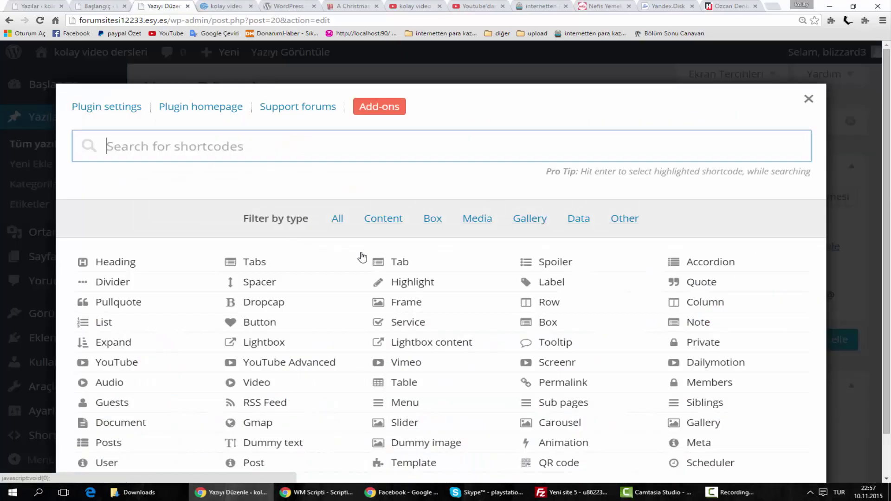
scroll(464, 291, down, 1)
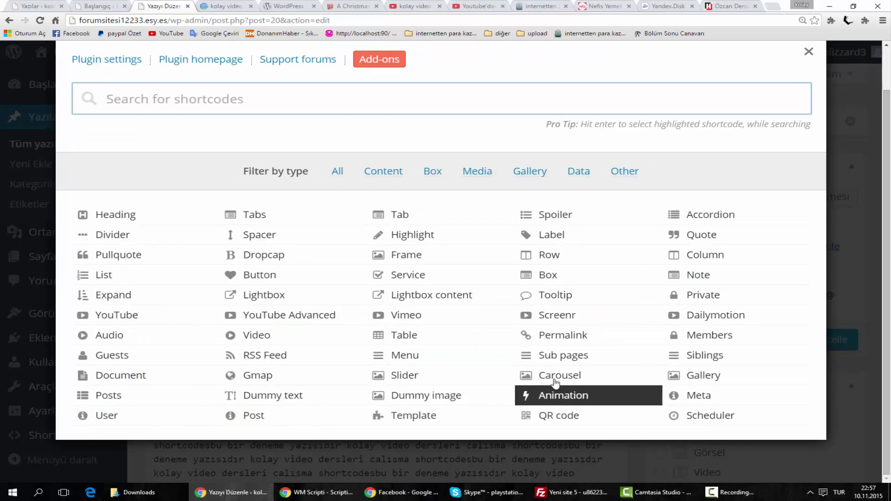
click(536, 277)
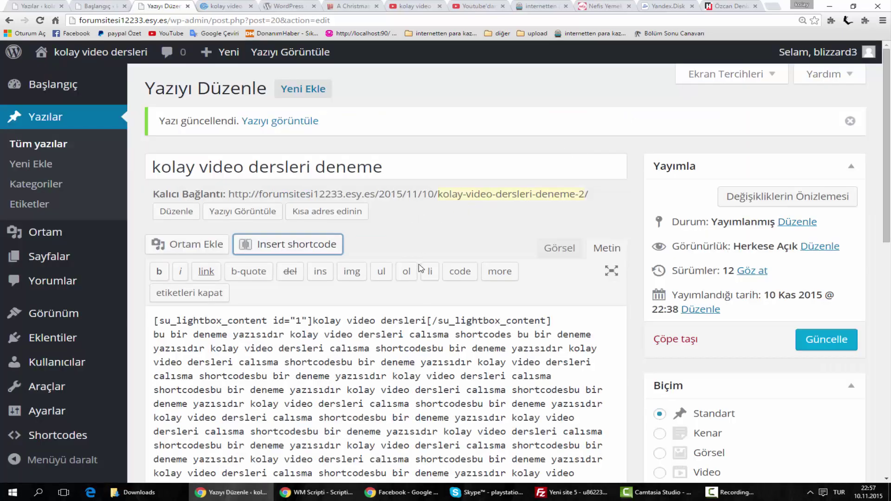
click(267, 242)
click(476, 219)
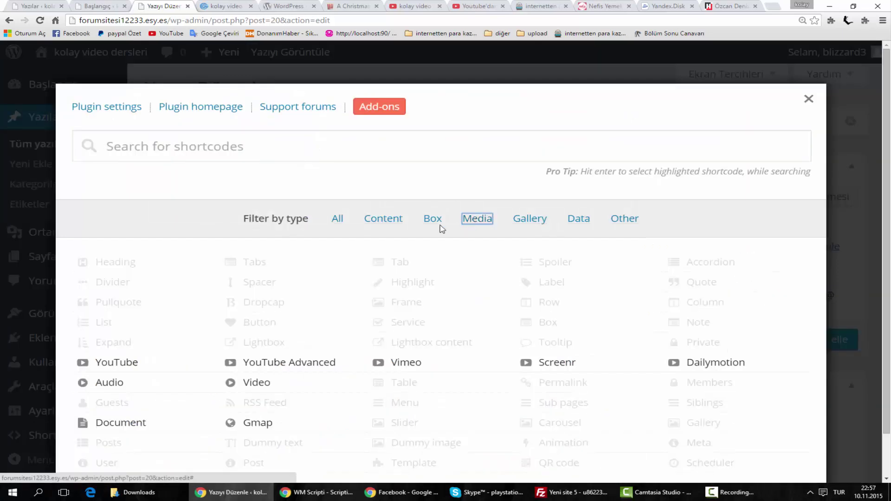
click(380, 221)
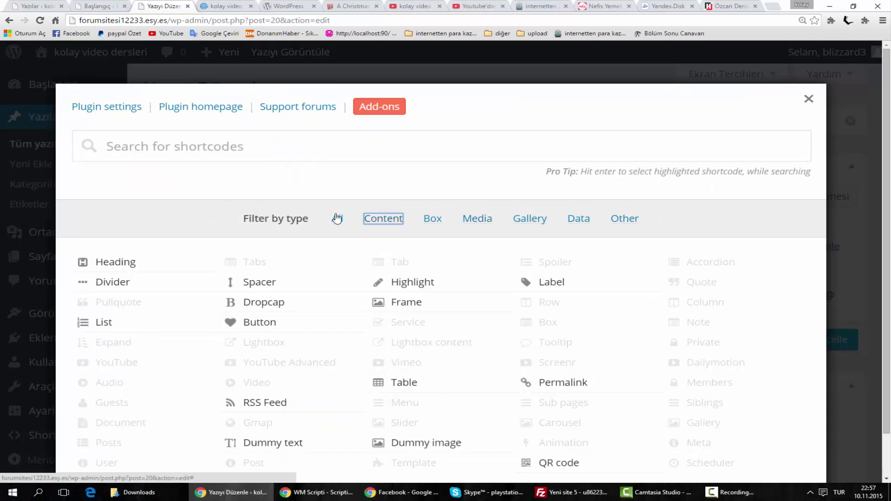
scroll(421, 263, down, 1)
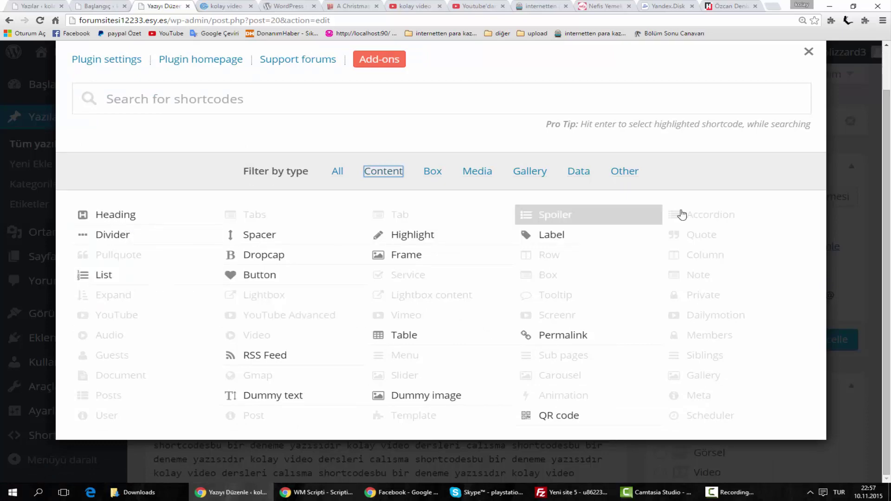
click(808, 52)
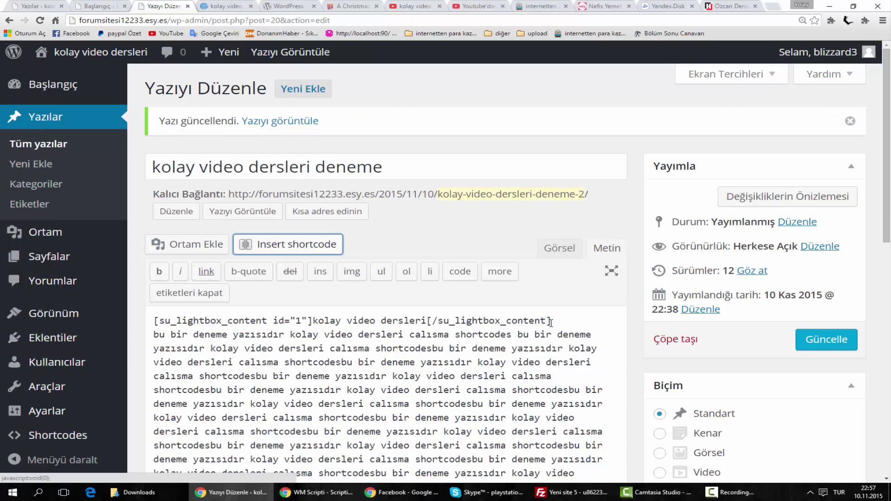
Step: Delete the lightbox content shortcode above the post text
drag(554, 322, 149, 326)
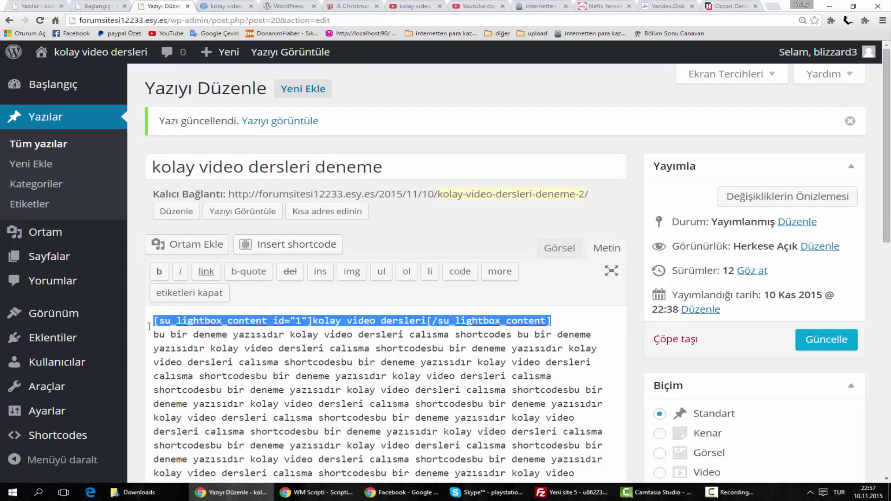
key(BackSpace)
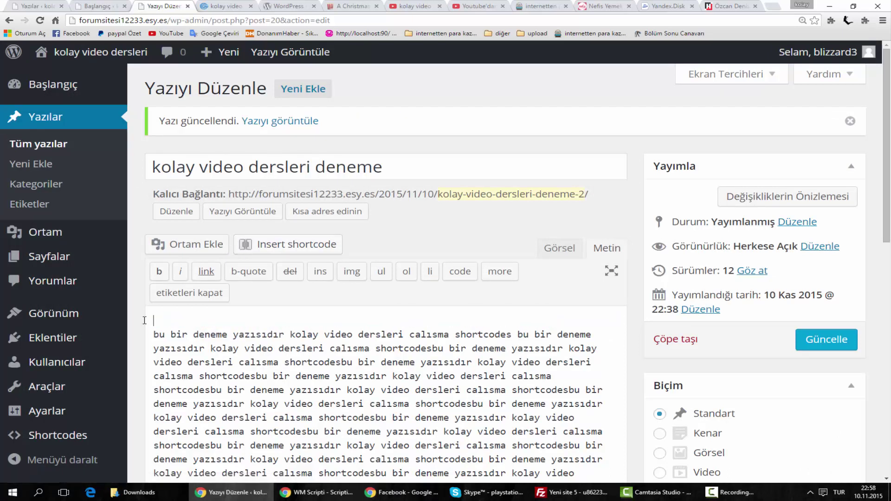
drag(208, 121, 238, 121)
click(234, 116)
Step: Replace the open news article with Google, search for "wmaracı" and open the WM Aracı webmaster portal
click(735, 7)
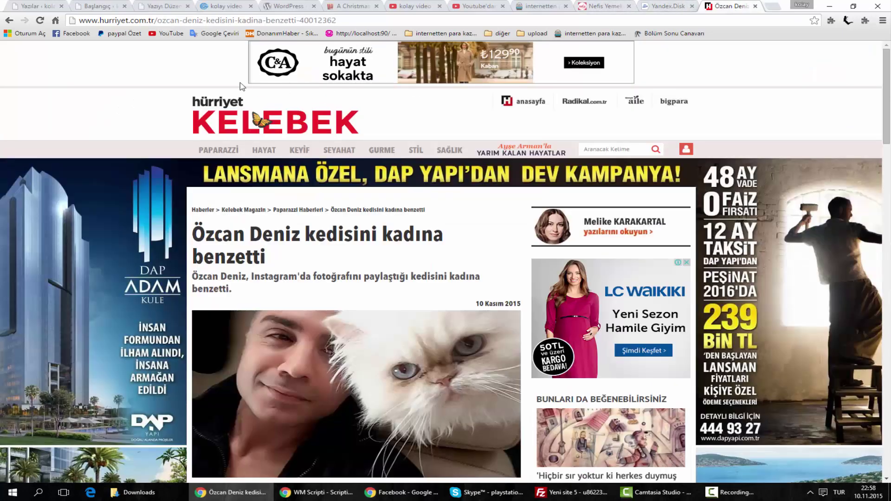
click(55, 21)
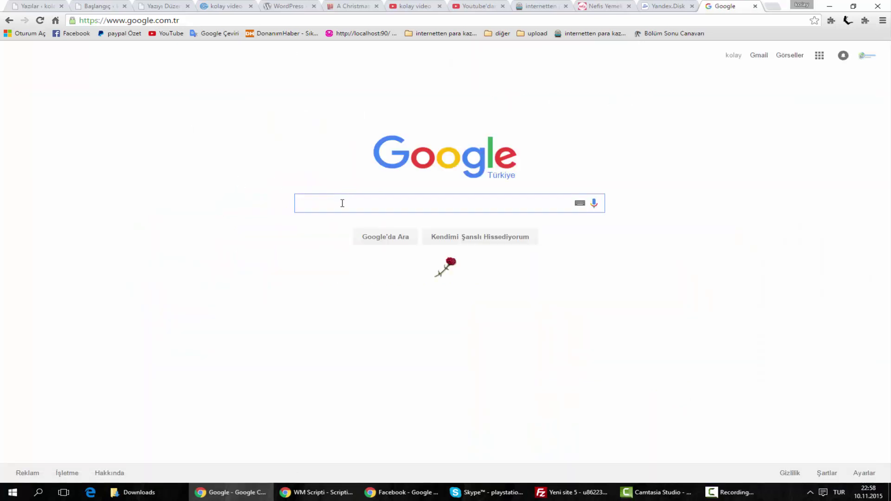
text(wm)
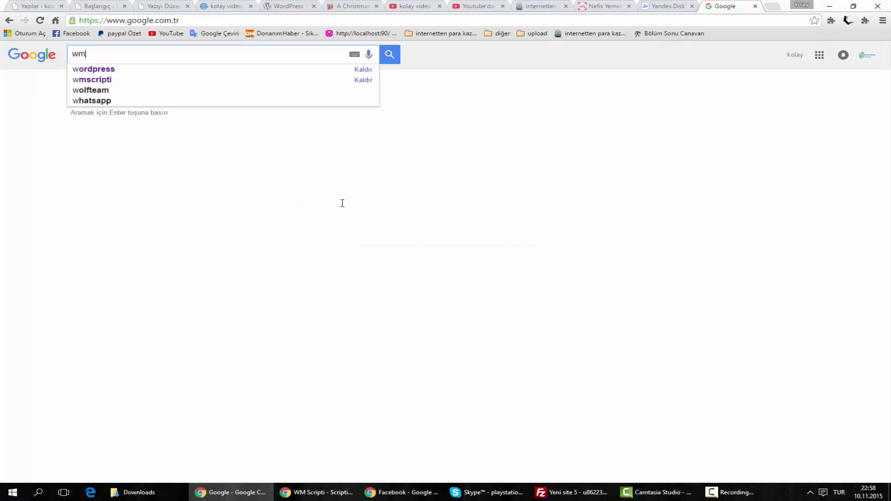
text(arac)
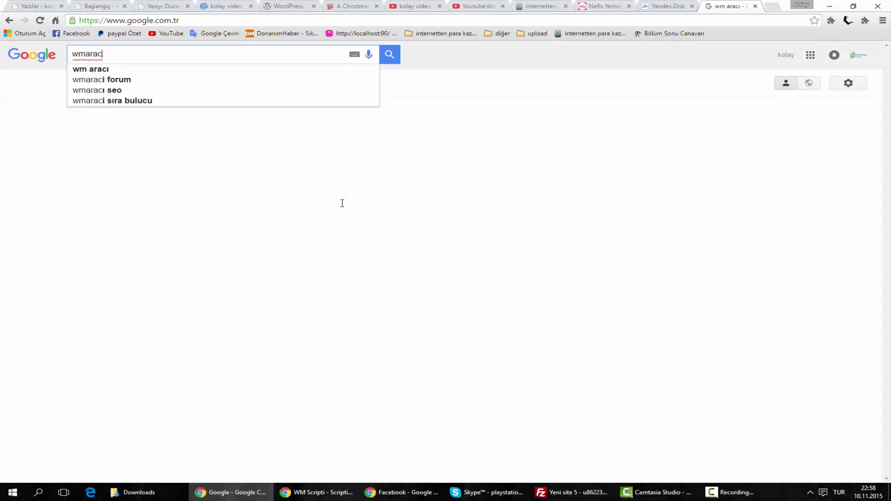
text(ı)
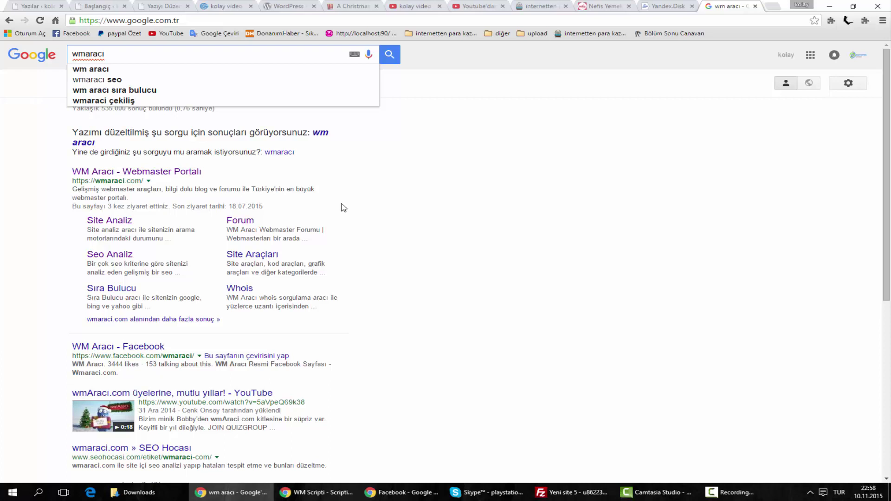
drag(121, 54, 60, 51)
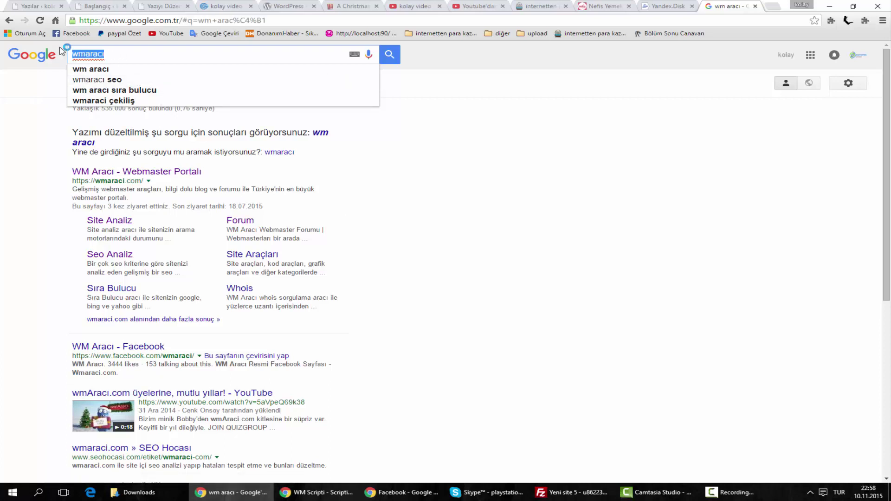
click(116, 56)
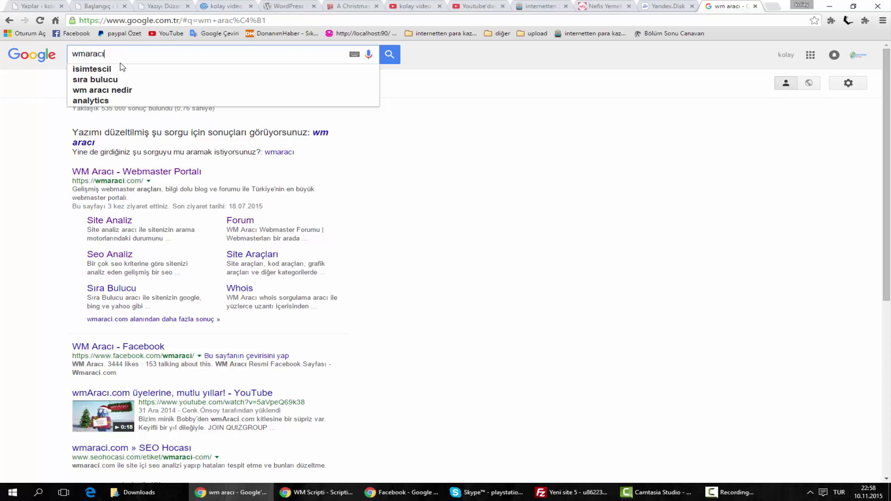
click(138, 175)
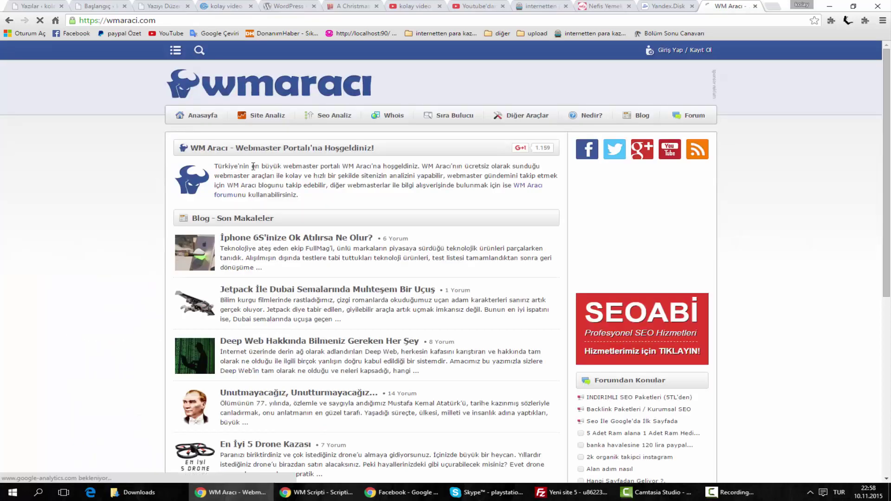
Step: Open the portal's Seo Analiz tool and clear its prefilled site address
drag(345, 175, 464, 186)
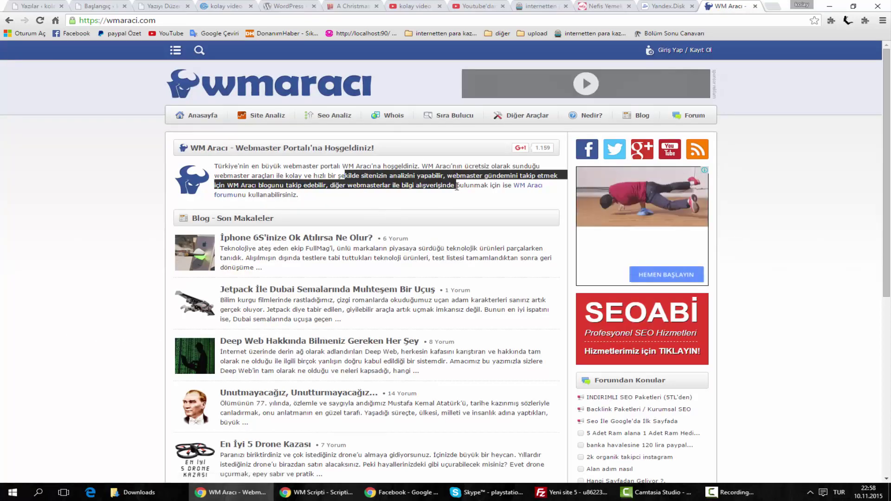
click(339, 130)
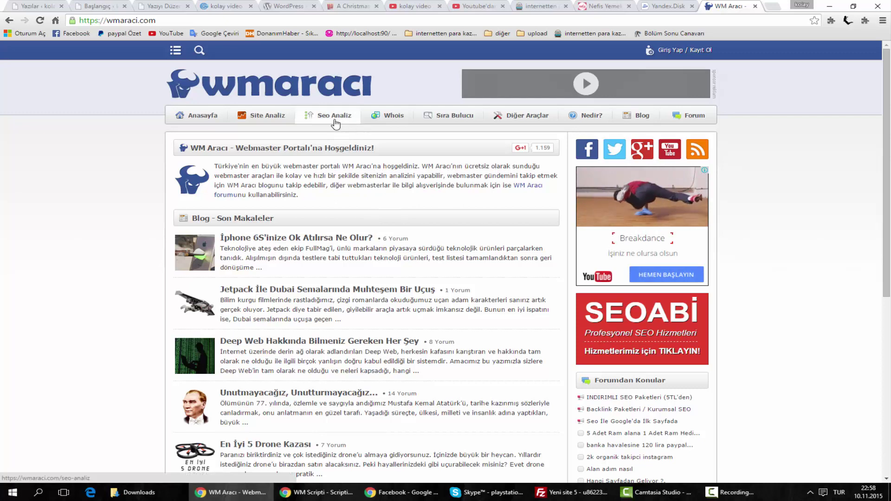
click(334, 120)
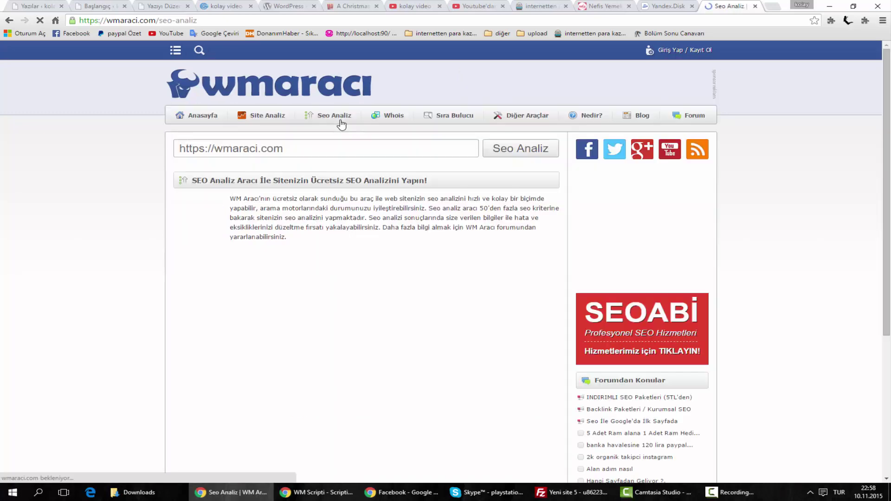
drag(296, 146, 153, 160)
key(BackSpace)
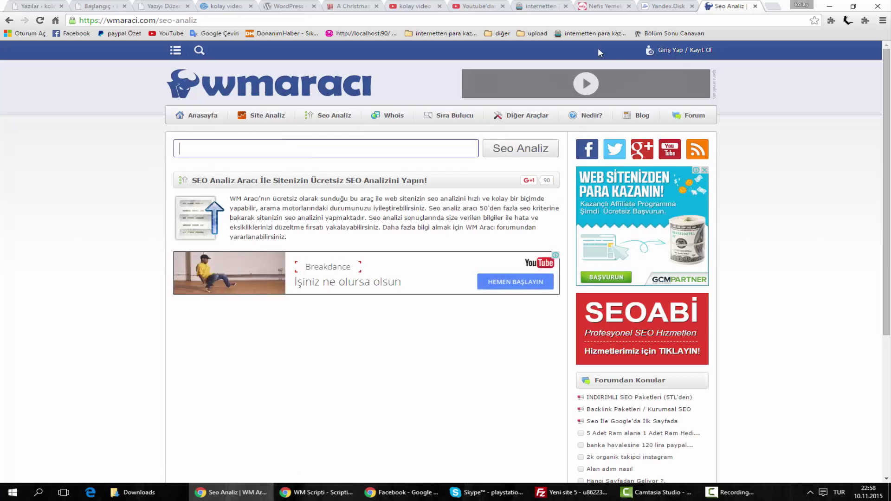
Step: Copy the address of the internettenparakazan20.blogspot.com.tr blog into the Seo Analiz tool and run the analysis
click(539, 6)
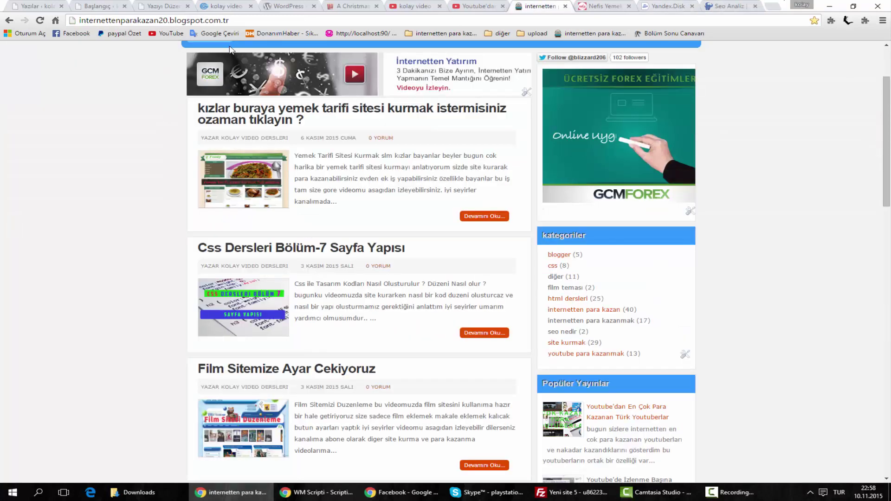
click(203, 20)
right_click(203, 20)
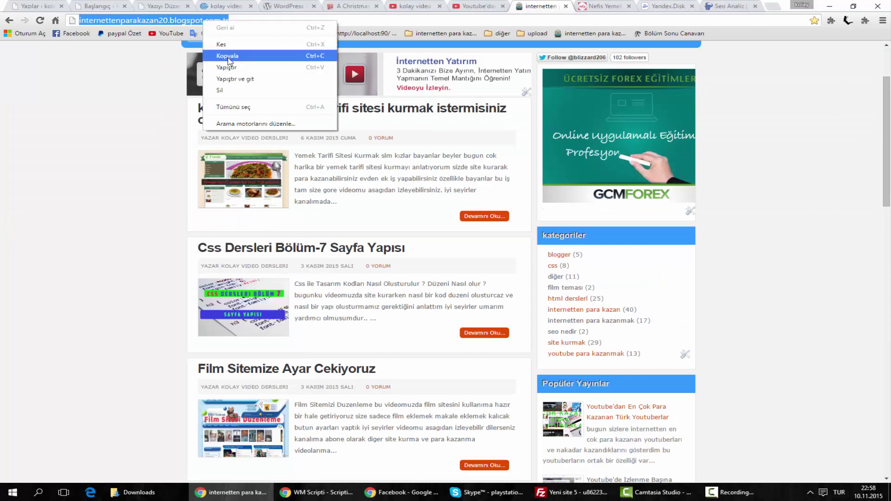
click(227, 56)
click(707, 8)
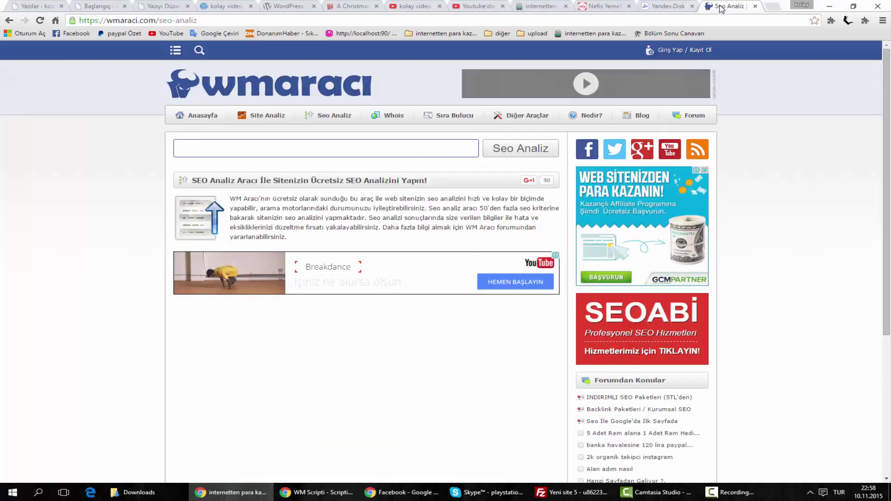
right_click(299, 148)
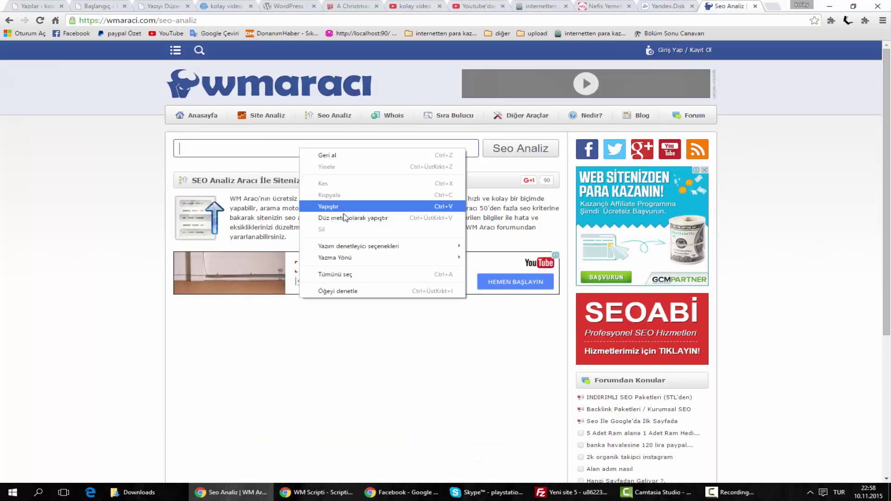
click(330, 206)
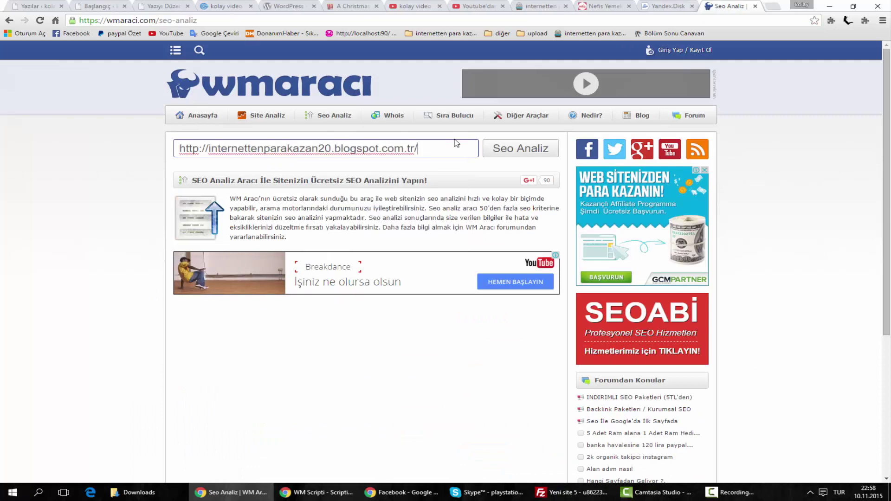
click(512, 152)
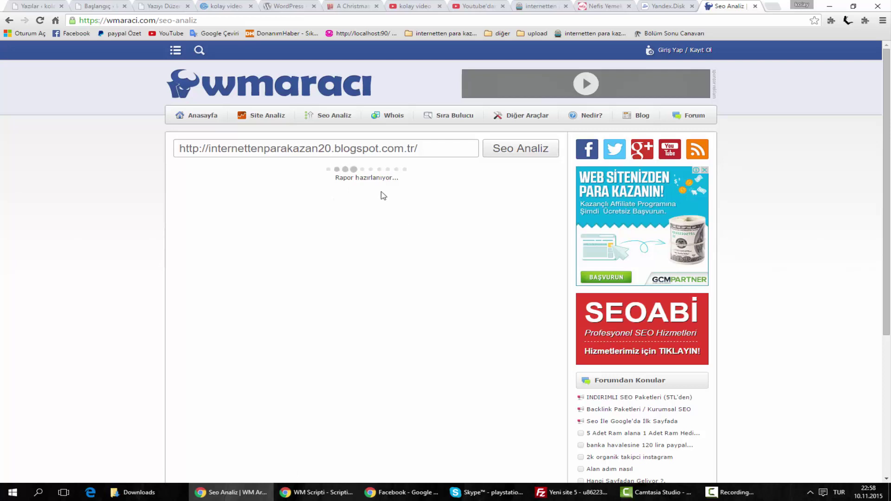
Step: Examine the SEO score and the title, description and keyword length results in the report
scroll(390, 187, down, 1)
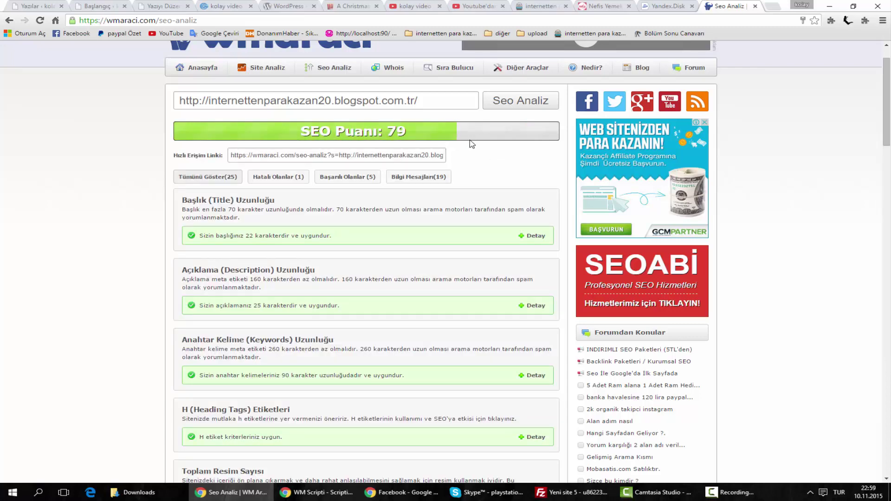
scroll(498, 153, down, 2)
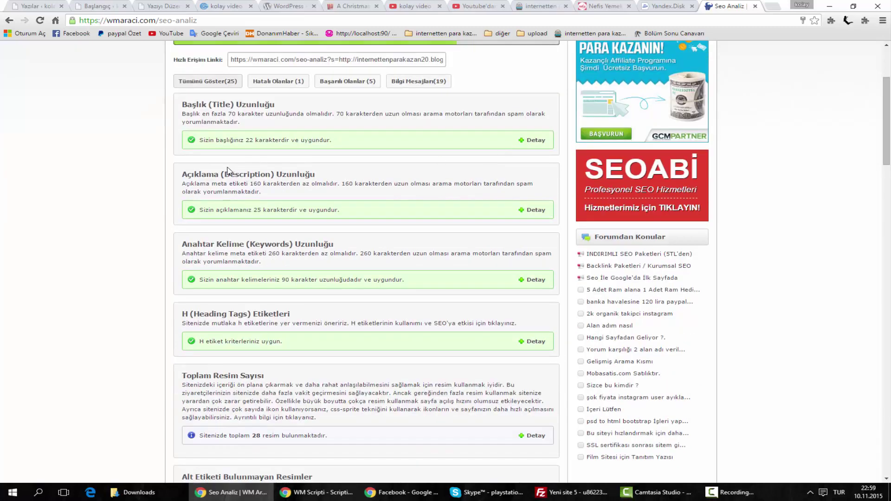
drag(208, 140, 299, 141)
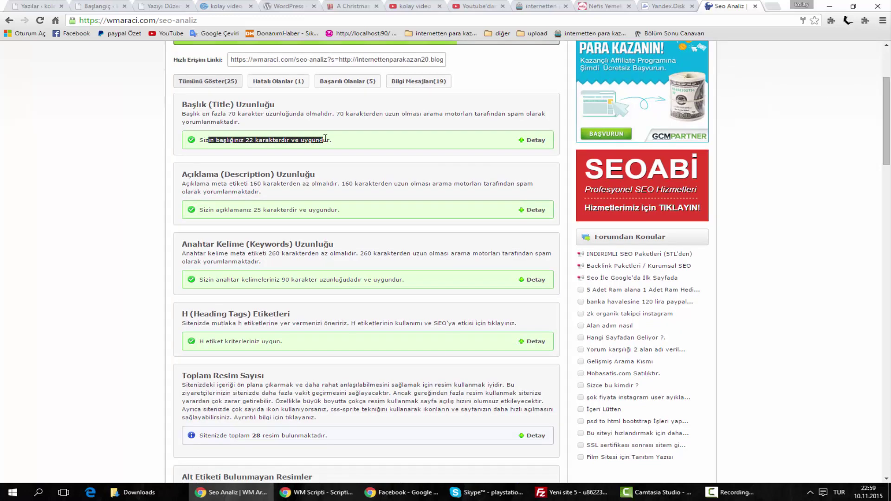
click(328, 142)
drag(209, 141, 300, 140)
click(299, 139)
scroll(325, 160, down, 1)
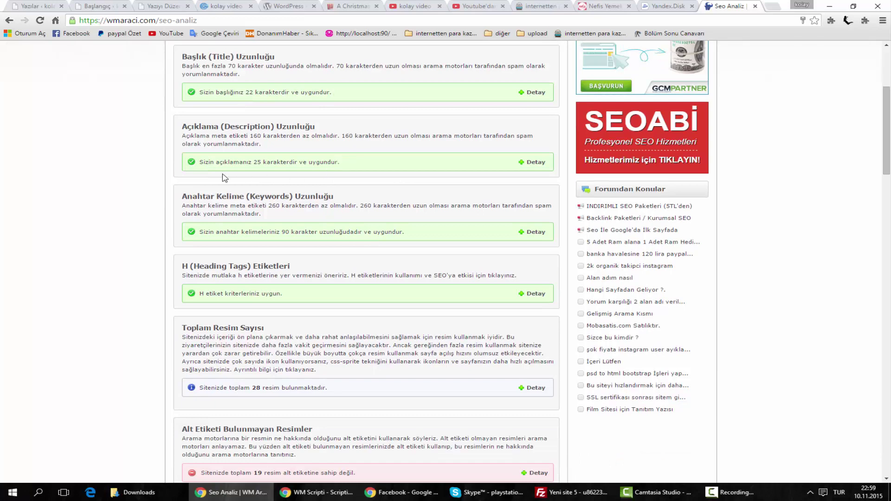
drag(197, 162, 259, 163)
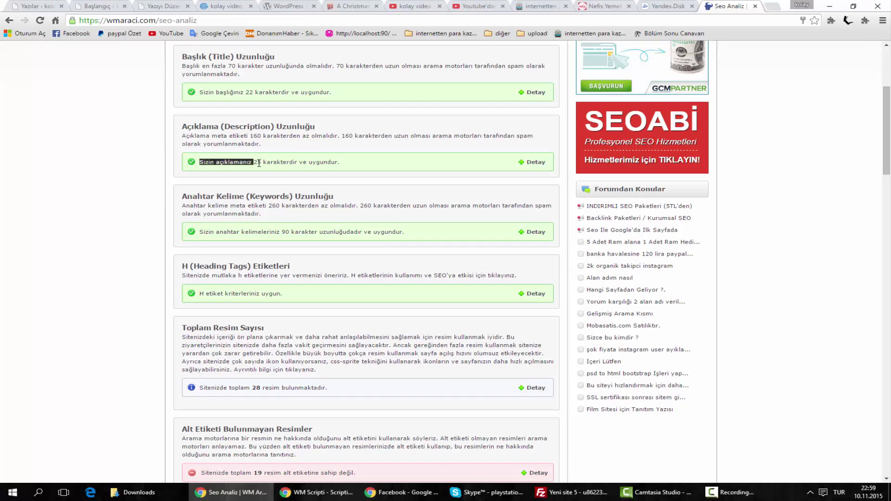
click(298, 161)
scroll(343, 171, down, 1)
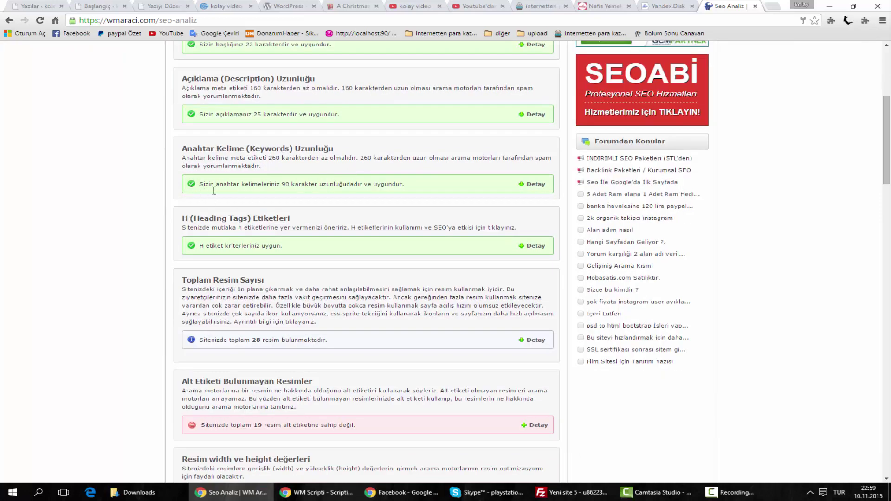
drag(200, 184, 402, 196)
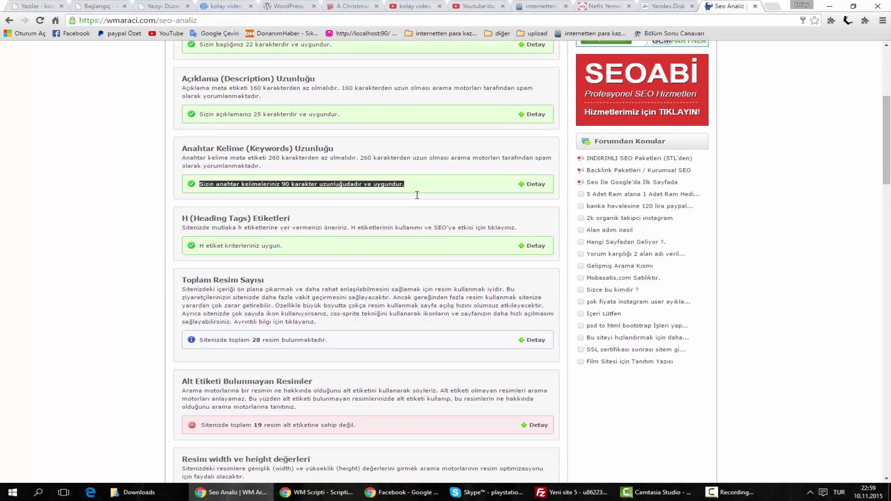
click(416, 196)
Step: Examine the report's heading tag result and its finding on images without alt tags
scroll(383, 194, down, 2)
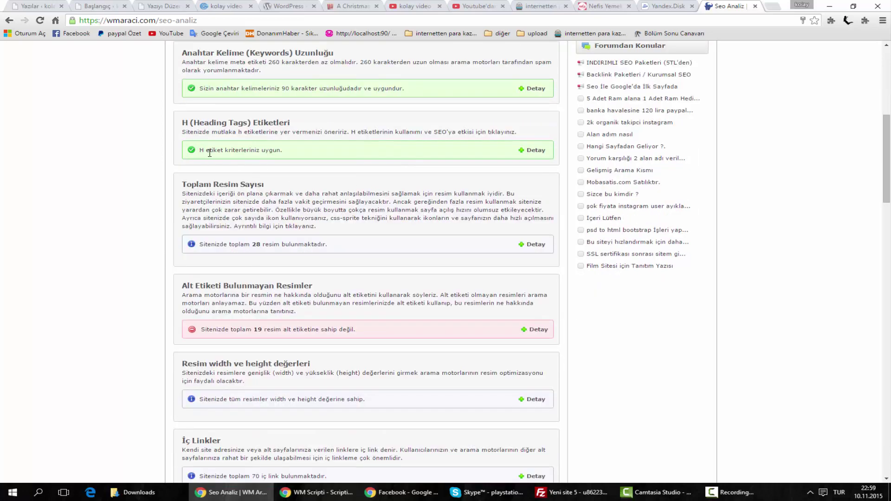
drag(201, 151, 299, 151)
click(299, 154)
scroll(372, 181, down, 3)
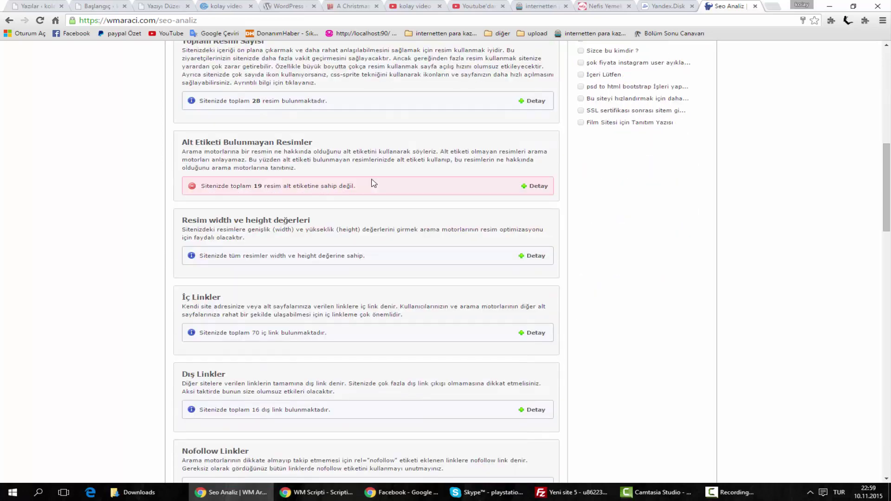
drag(207, 187, 325, 190)
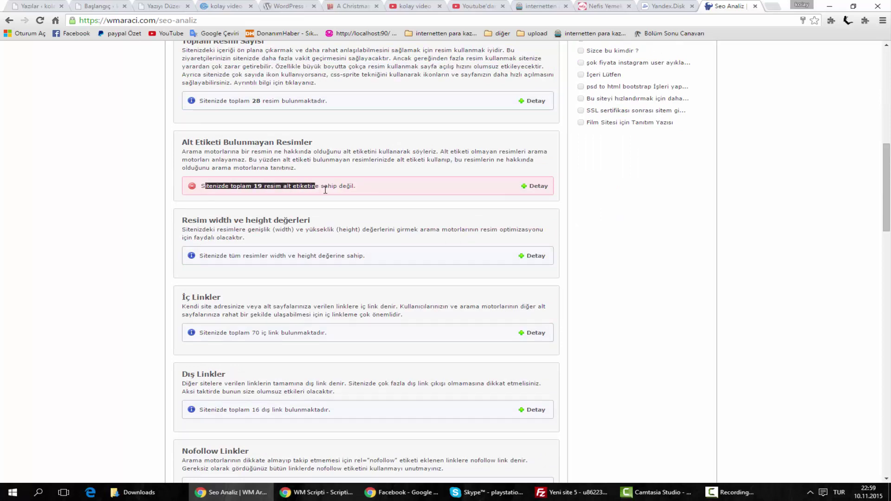
click(318, 185)
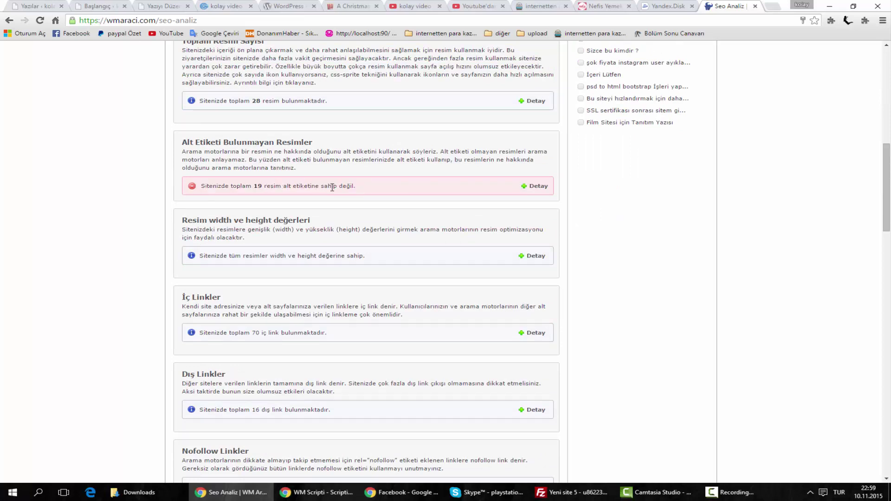
drag(243, 187, 364, 193)
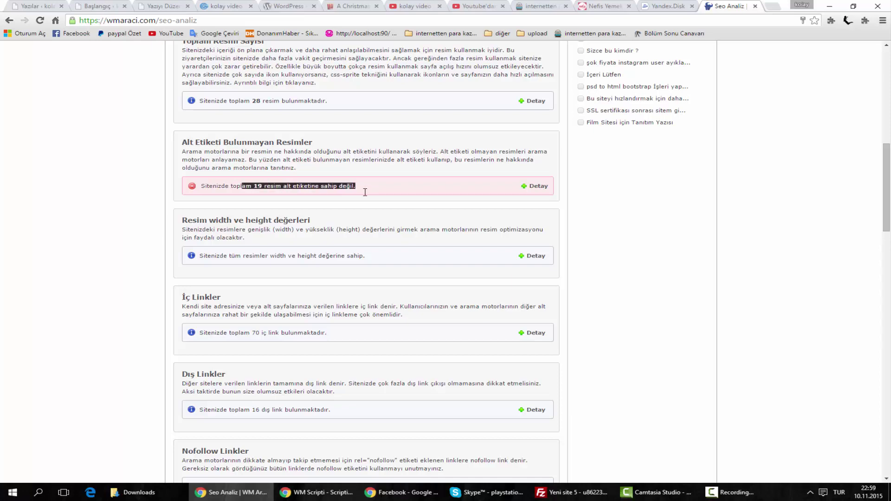
click(366, 193)
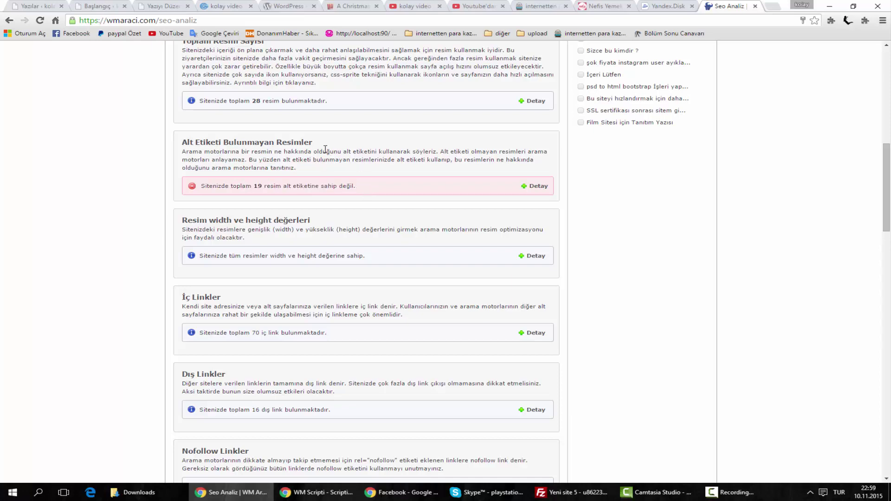
Step: Return to the WordPress dashboard, open the media library and show the details of the first Uncharted 4 image
click(90, 6)
mouse_move(45, 170)
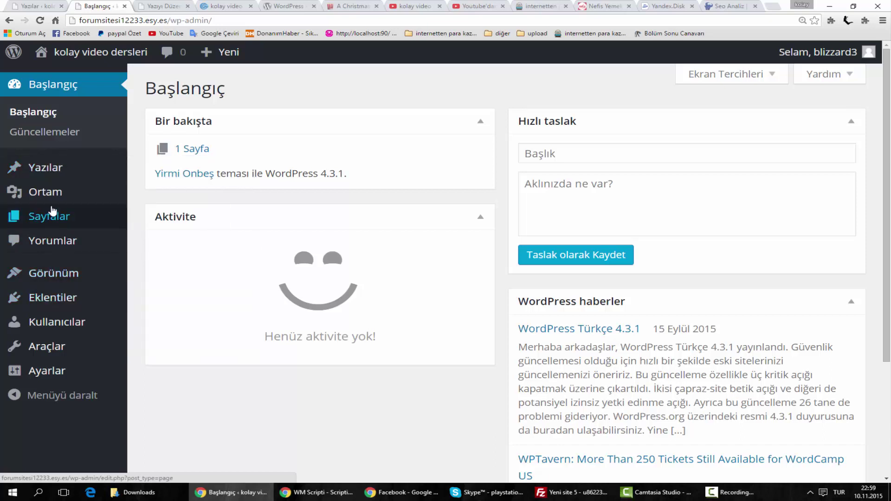
mouse_move(58, 197)
click(231, 197)
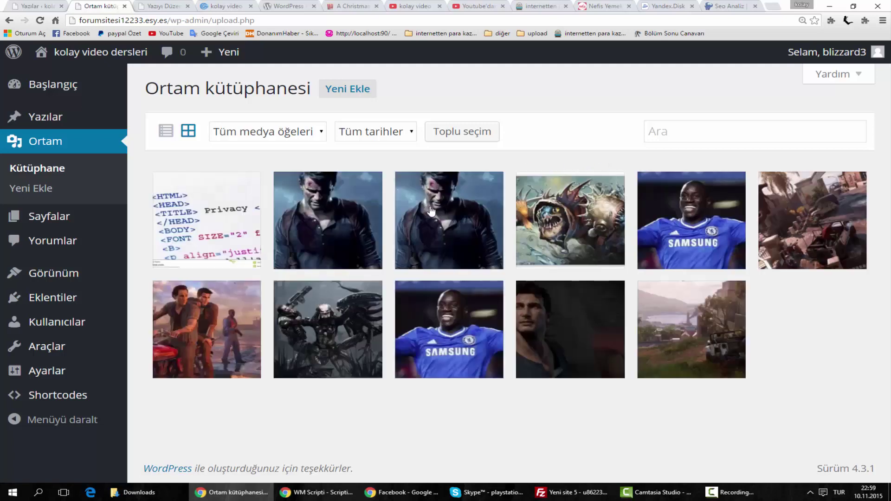
click(344, 221)
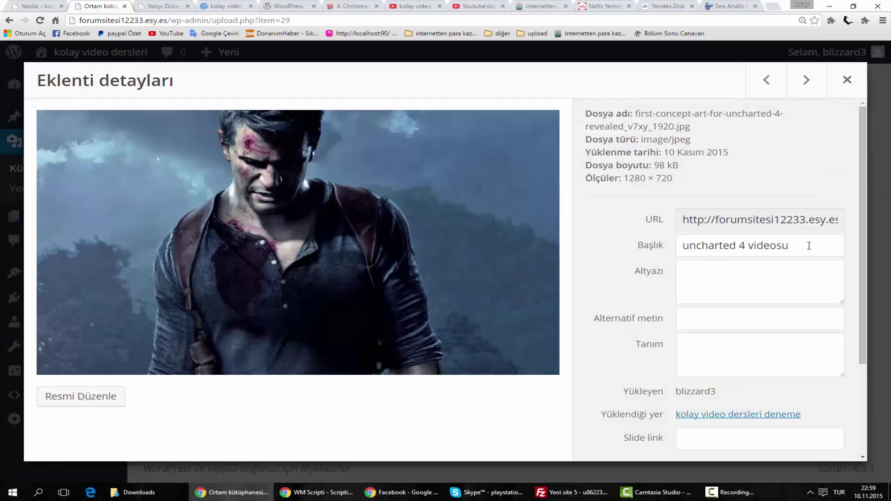
Step: Inspect the image's title, caption, alternative text and description fields, highlighting the title "uncharted 4 videosu"
drag(809, 246, 597, 262)
click(727, 280)
click(720, 327)
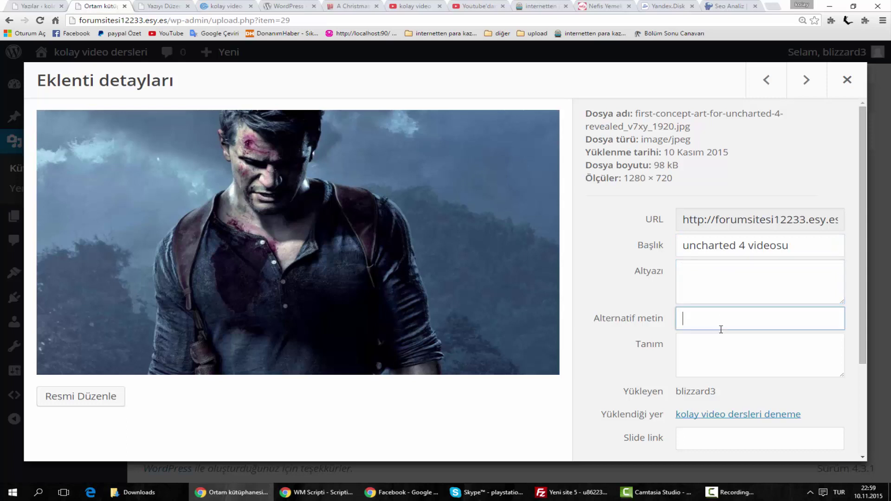
click(728, 363)
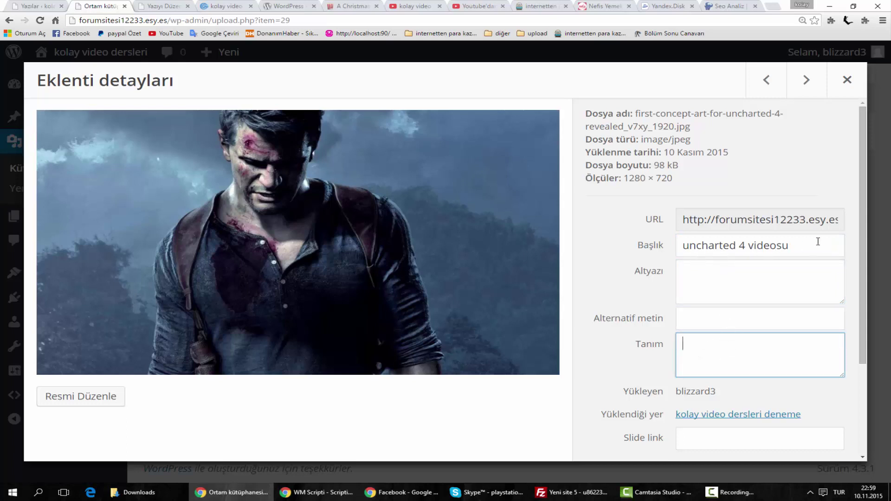
drag(818, 241, 652, 257)
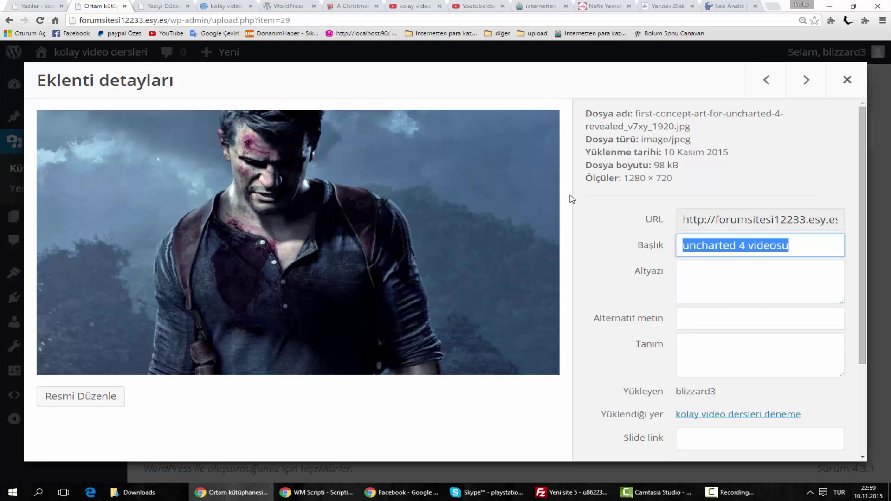
Step: Search Google for "doga resmi" in a new tab, show the image results and highlight the search phrase
key(ctrl+t)
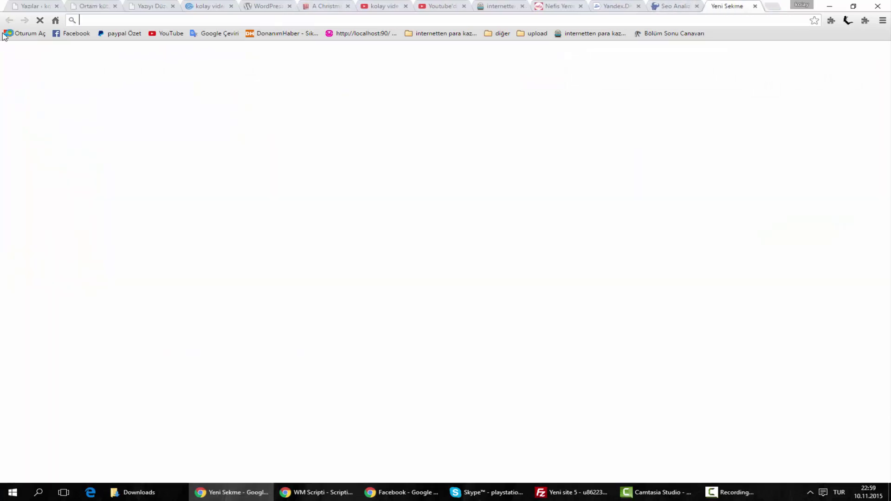
click(55, 20)
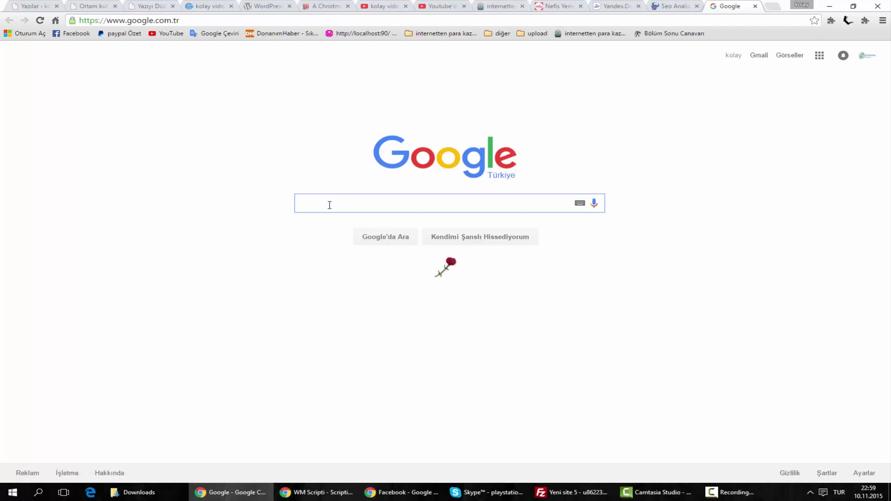
text(doga resmi)
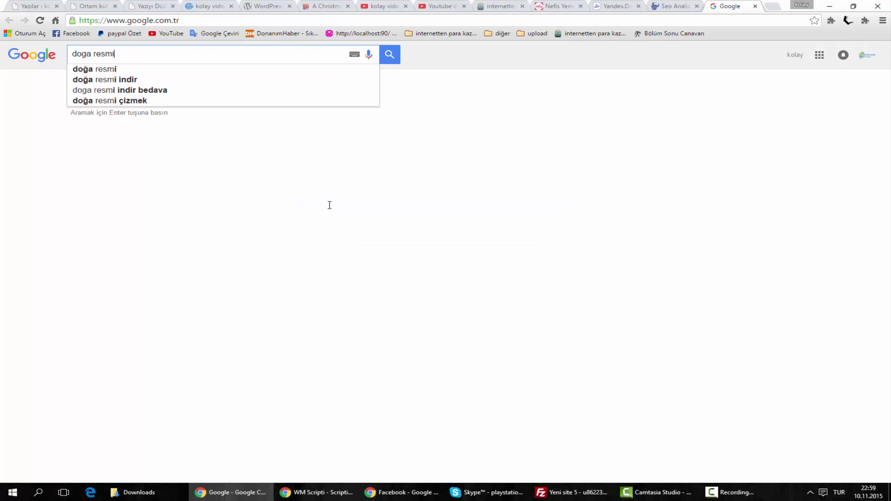
key(Return)
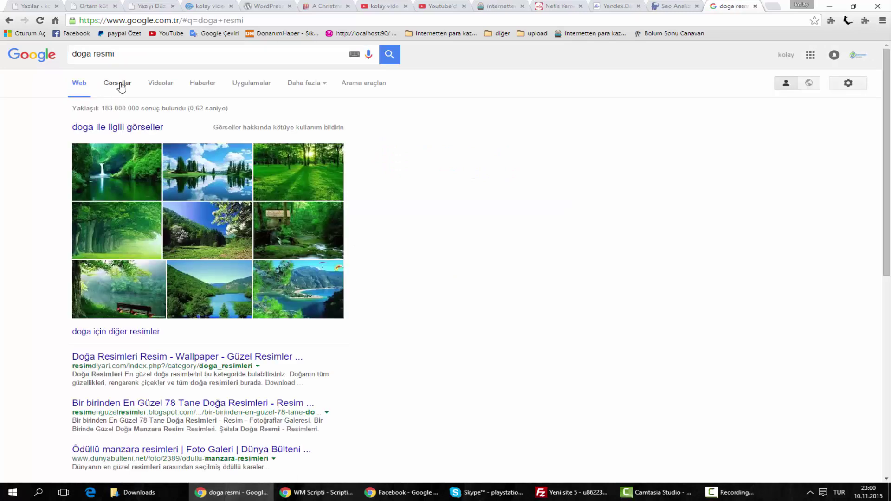
click(118, 83)
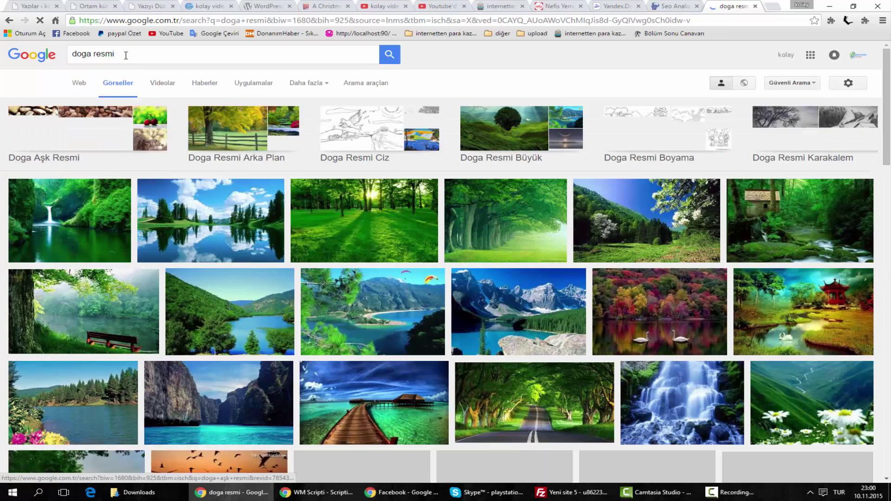
triple_click(126, 55)
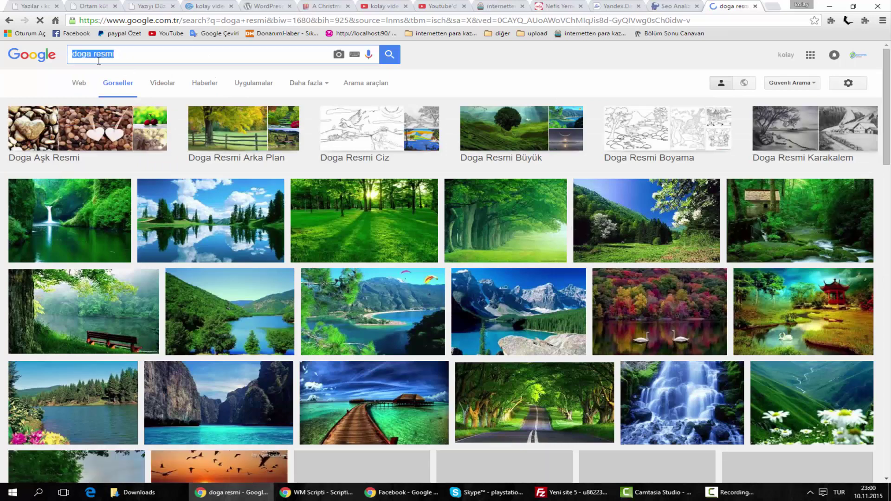
Step: Preview the mountain lake image, visit its source page and look through the DOĞA article and its comments
click(525, 309)
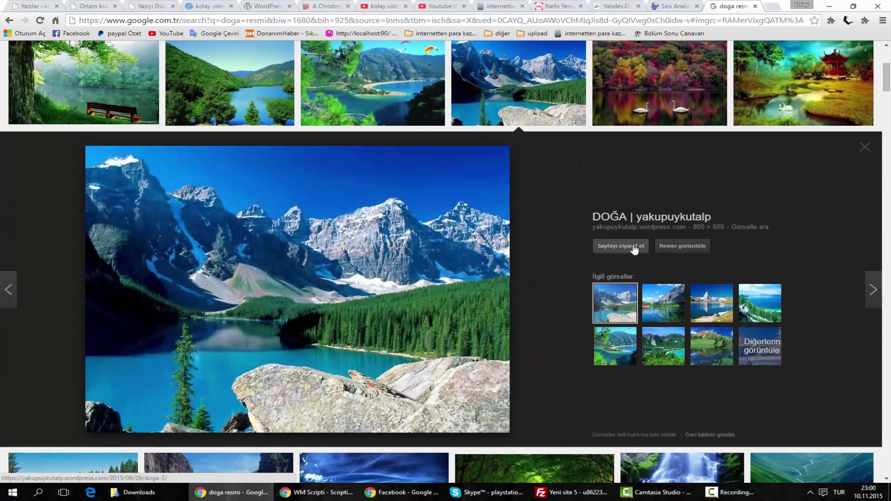
click(624, 247)
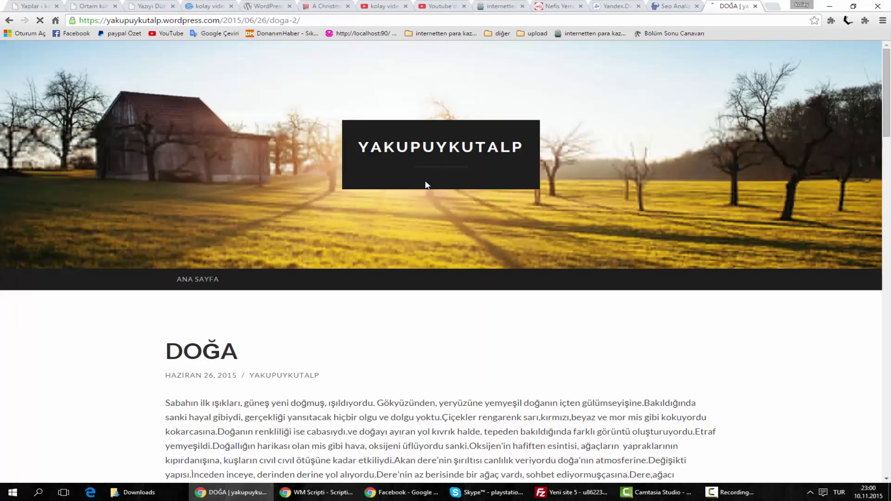
scroll(396, 223, down, 6)
scroll(395, 223, down, 10)
scroll(385, 243, up, 15)
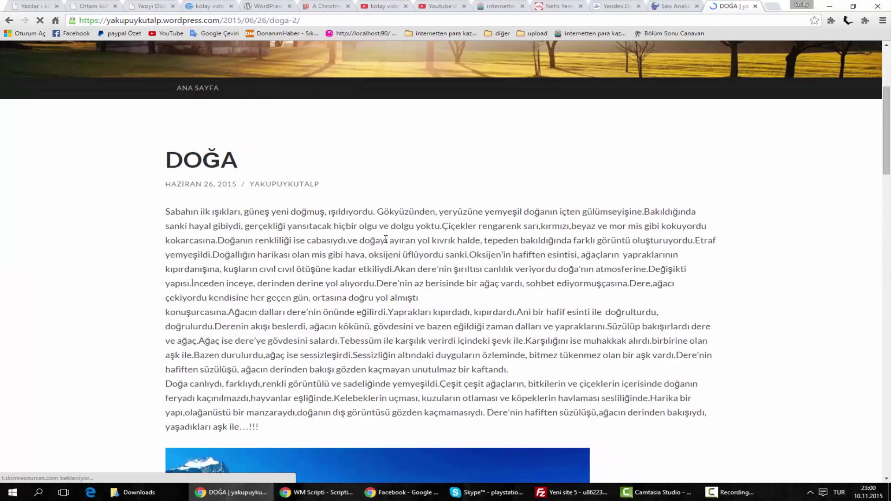
scroll(319, 171, down, 20)
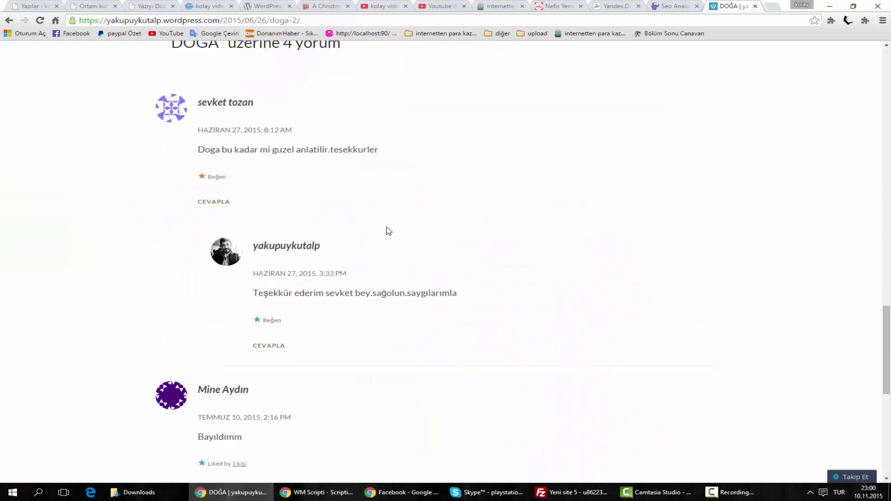
Step: Review the DOĞA page's comments, highlight the wordpress.com part of its address, return to the article's beginning and close the page
scroll(380, 240, up, 6)
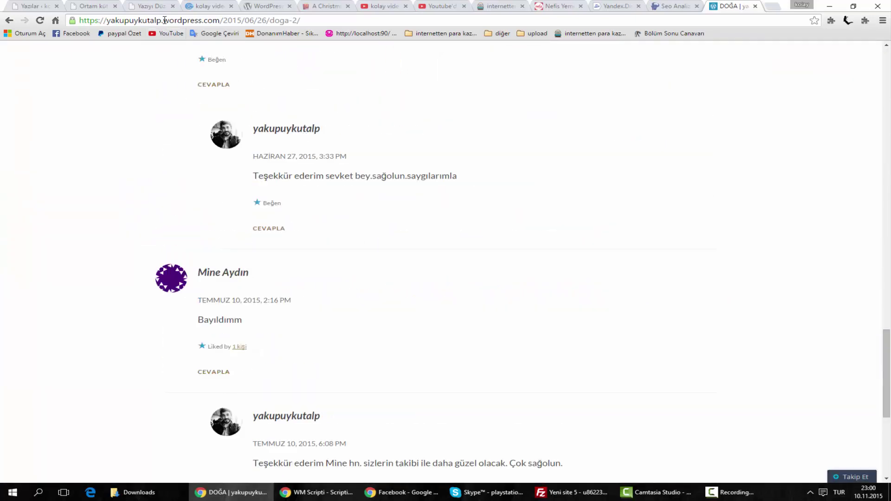
drag(164, 20, 228, 17)
scroll(429, 193, down, 6)
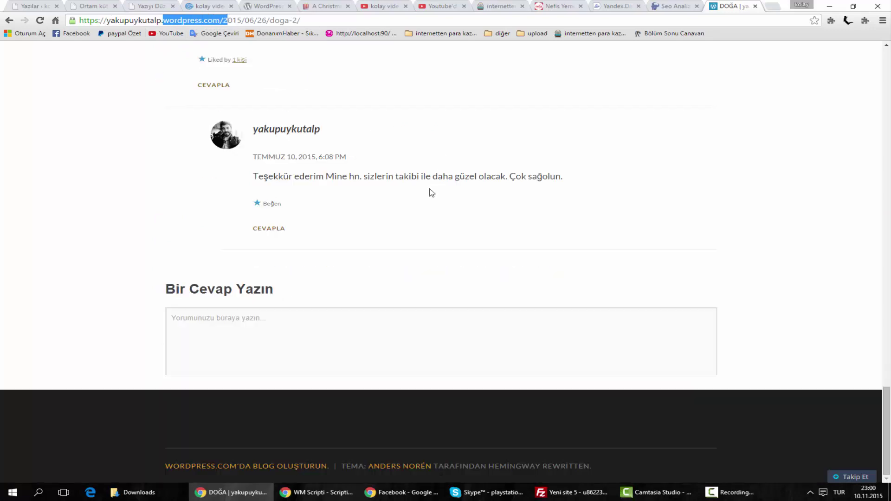
scroll(420, 205, up, 18)
scroll(345, 184, up, 5)
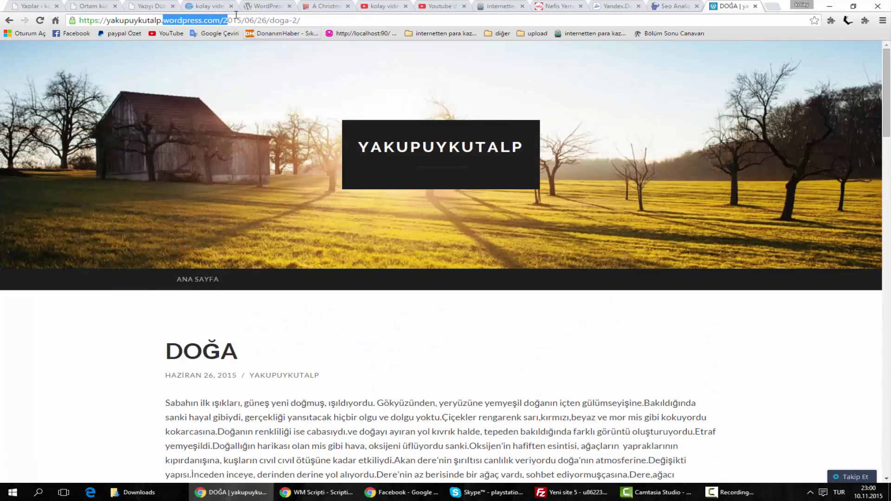
click(757, 8)
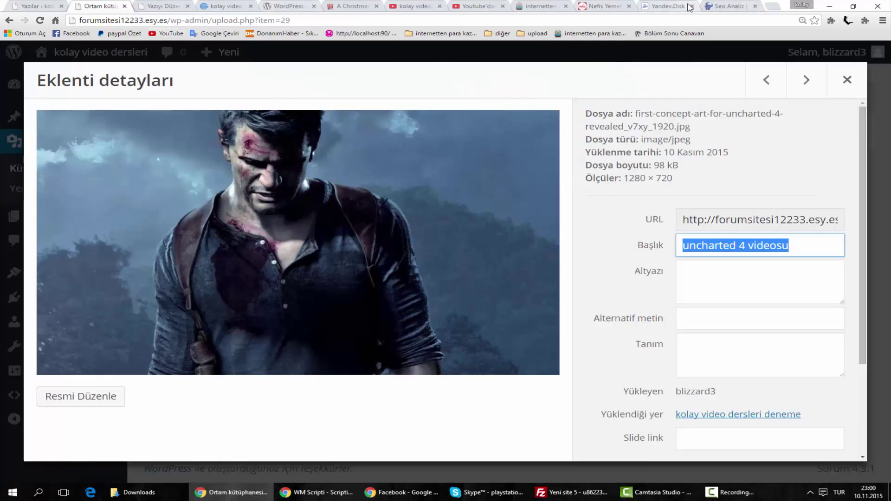
Step: Return to the WM Aracı SEO report and run a Site Analiz for internettenparakazan20.blogspot.com.tr
click(715, 9)
scroll(377, 186, up, 10)
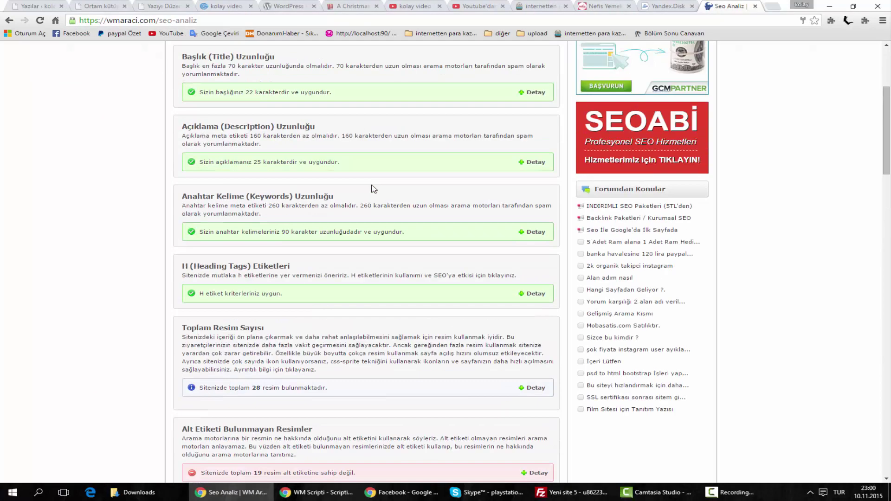
scroll(417, 153, down, 1)
scroll(419, 172, up, 1)
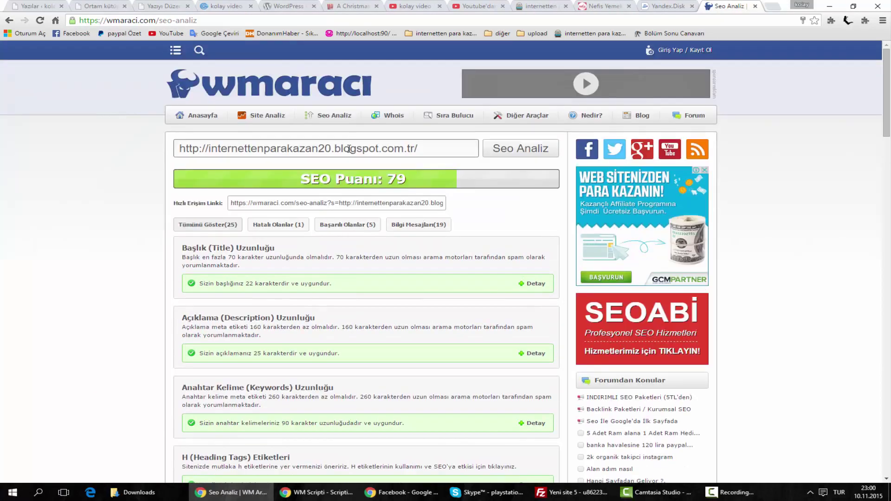
click(255, 118)
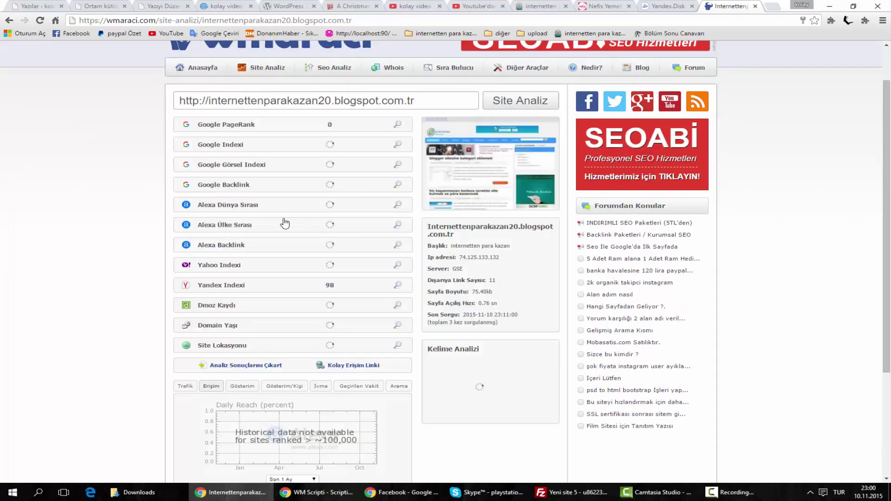
Step: Examine the site analysis results, highlighting the Alexa Dünya Sırası and Google Görsel Indexi labels
drag(196, 209, 254, 209)
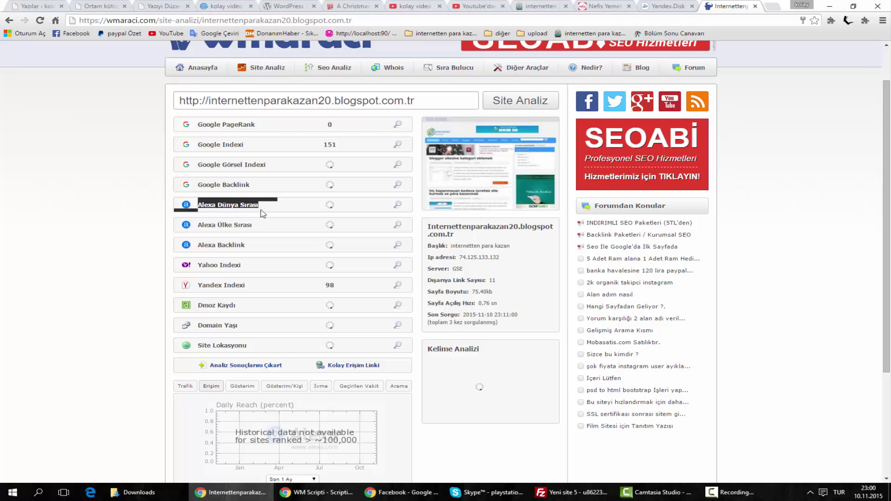
click(256, 214)
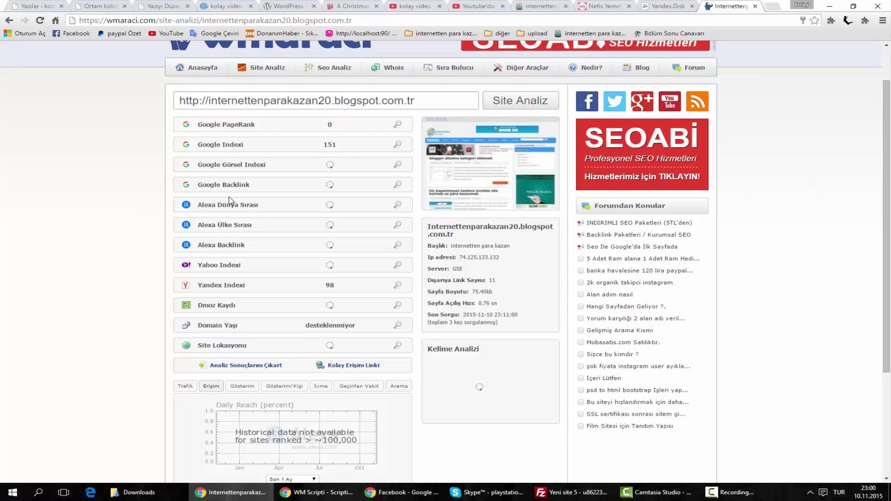
drag(227, 163, 273, 170)
click(273, 170)
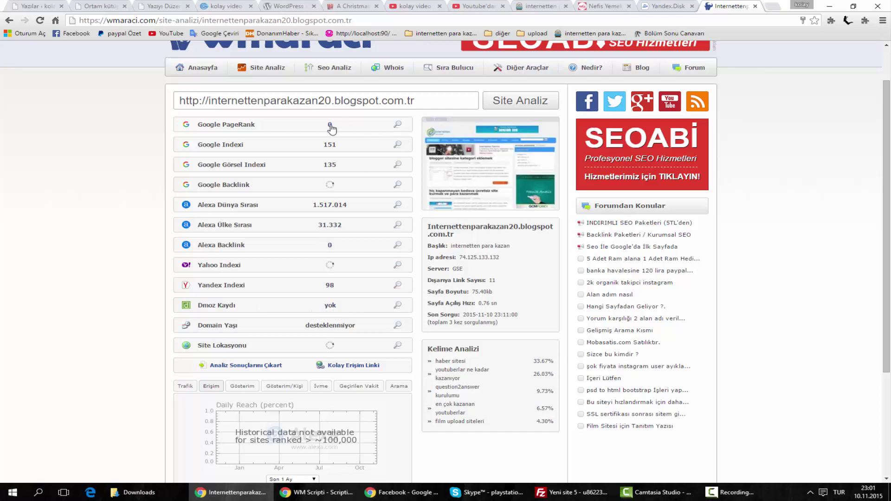
click(772, 6)
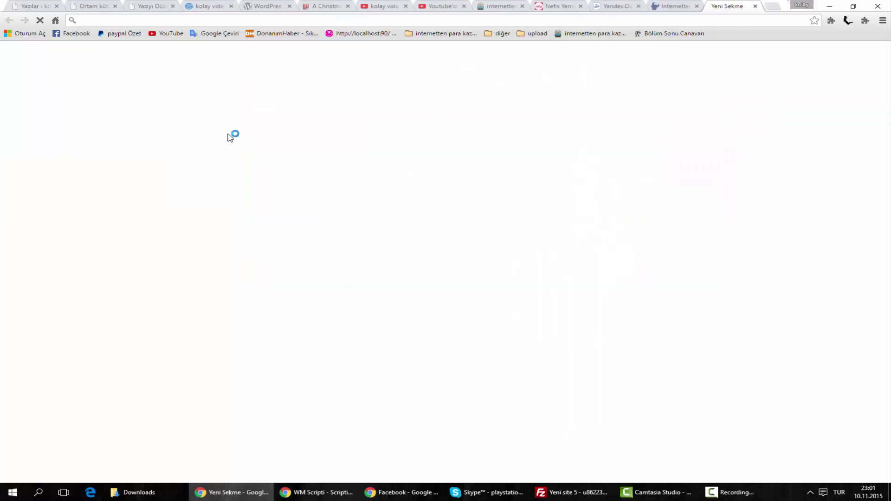
click(290, 184)
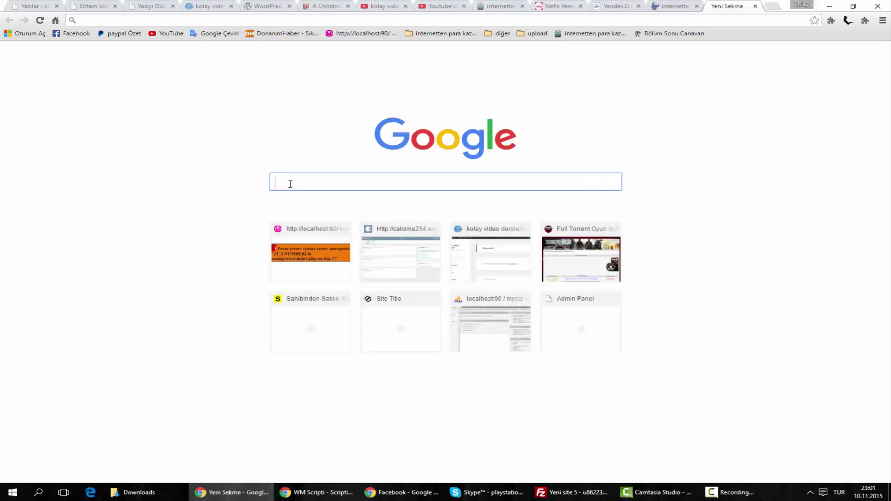
text(a)
key(BackSpace)
key(BackSpace)
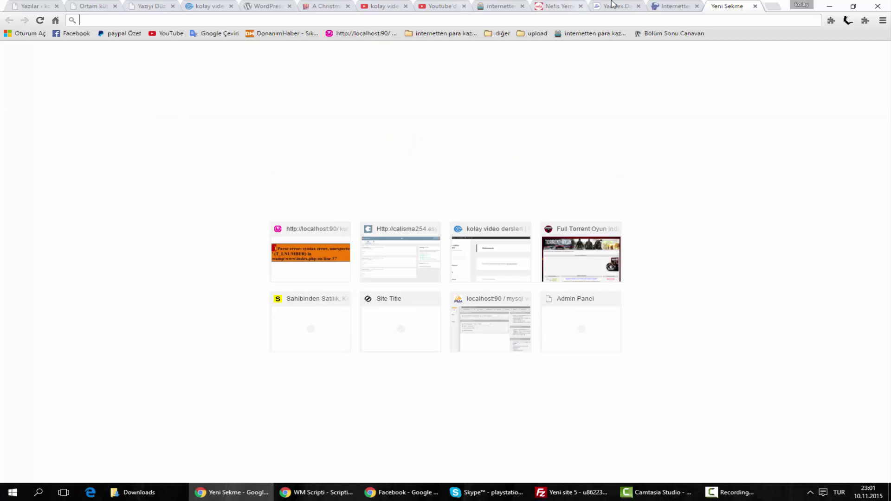
click(676, 6)
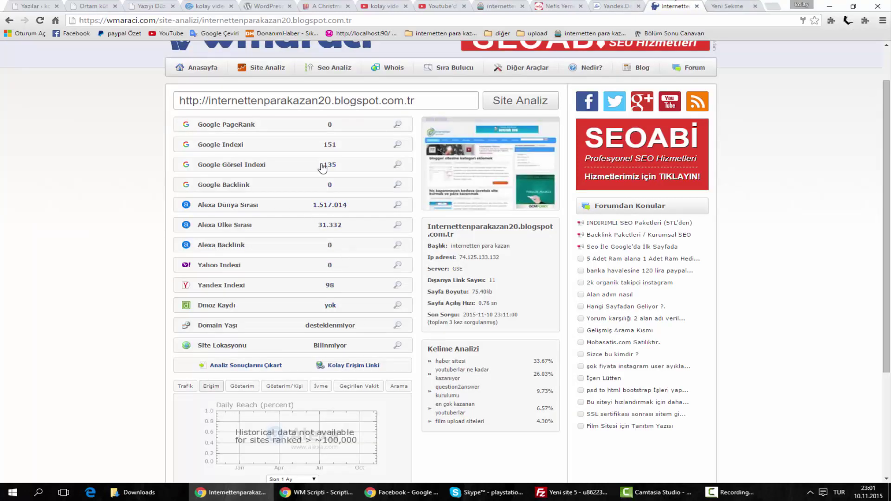